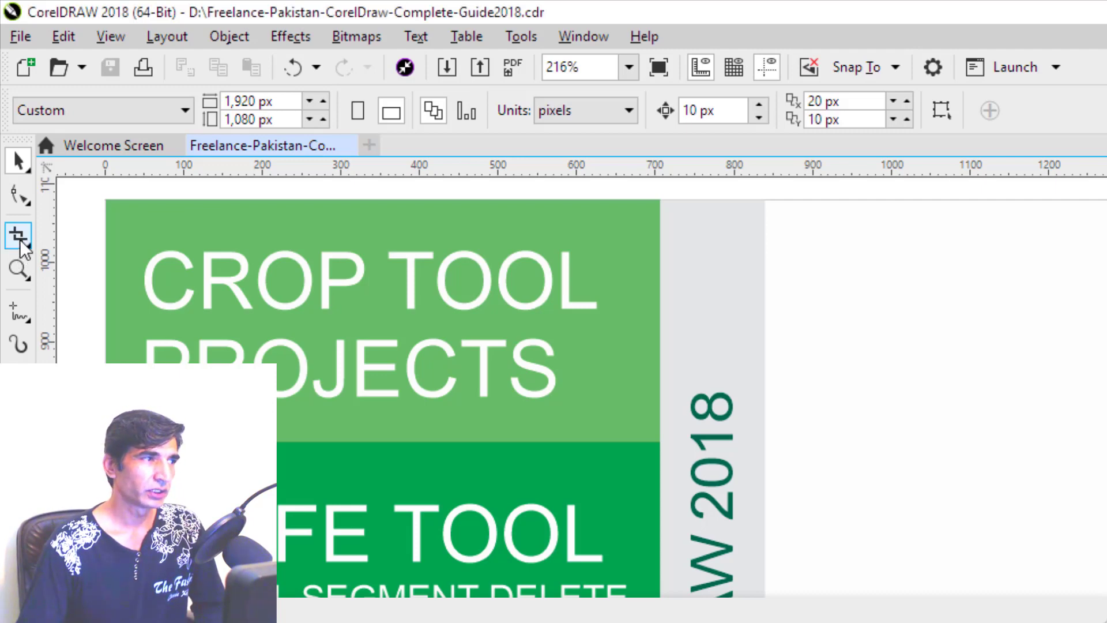
Detach the Crop tool and Zoom tool flyouts as floating toolbars over the blank area of the page.
{"action": "left_click", "coordinate": [22, 249]}
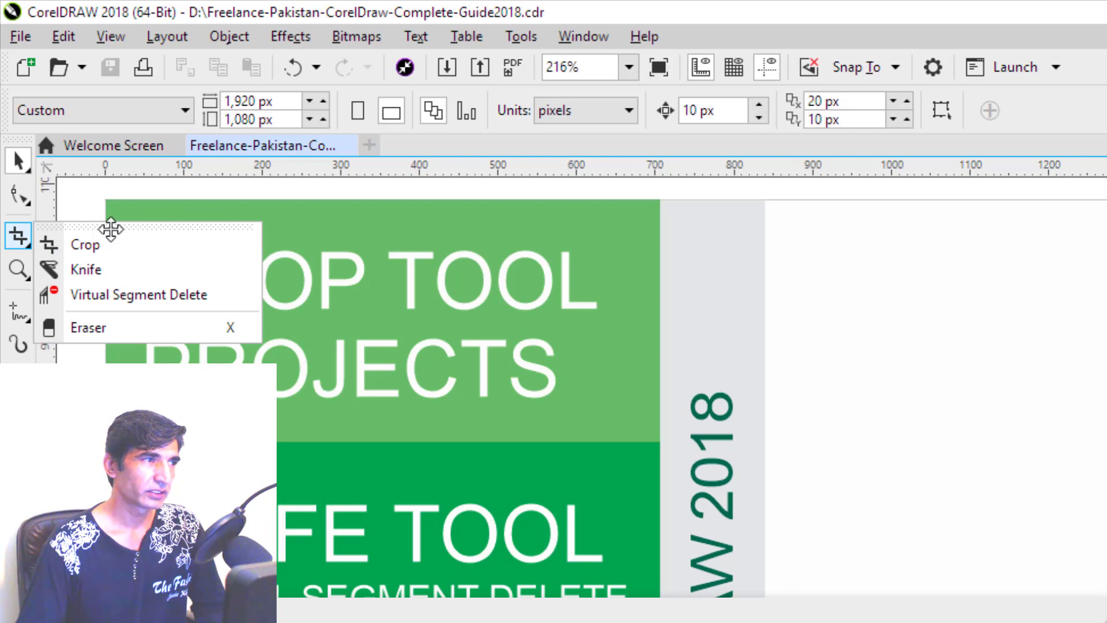
{"action": "left_click_drag", "start_coordinate": [111, 230], "coordinate": [899, 264]}
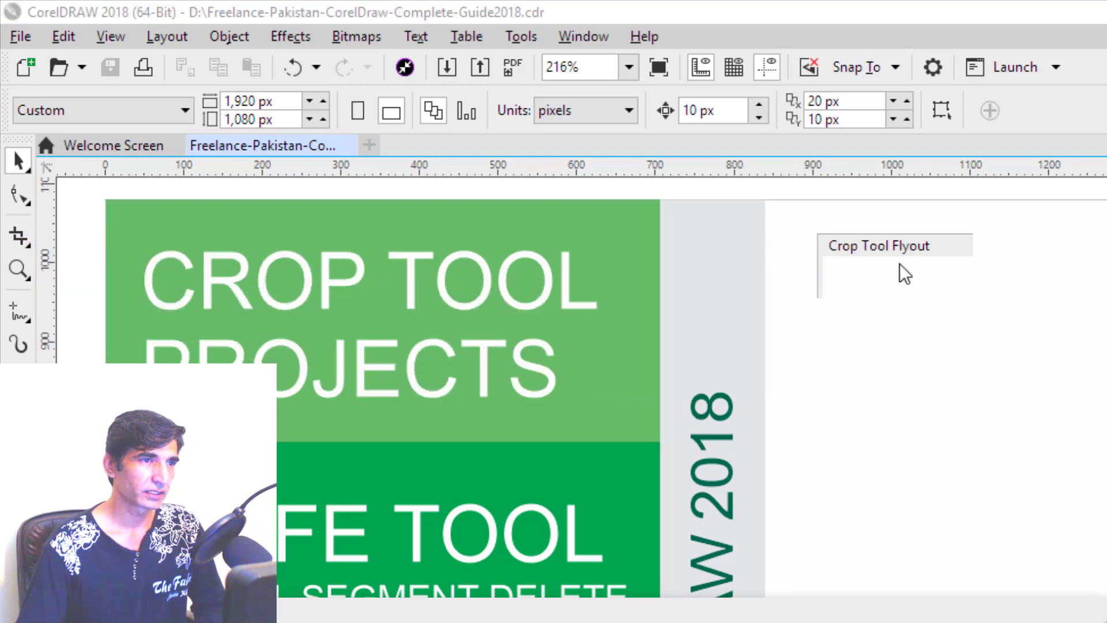
{"action": "left_click", "coordinate": [21, 269]}
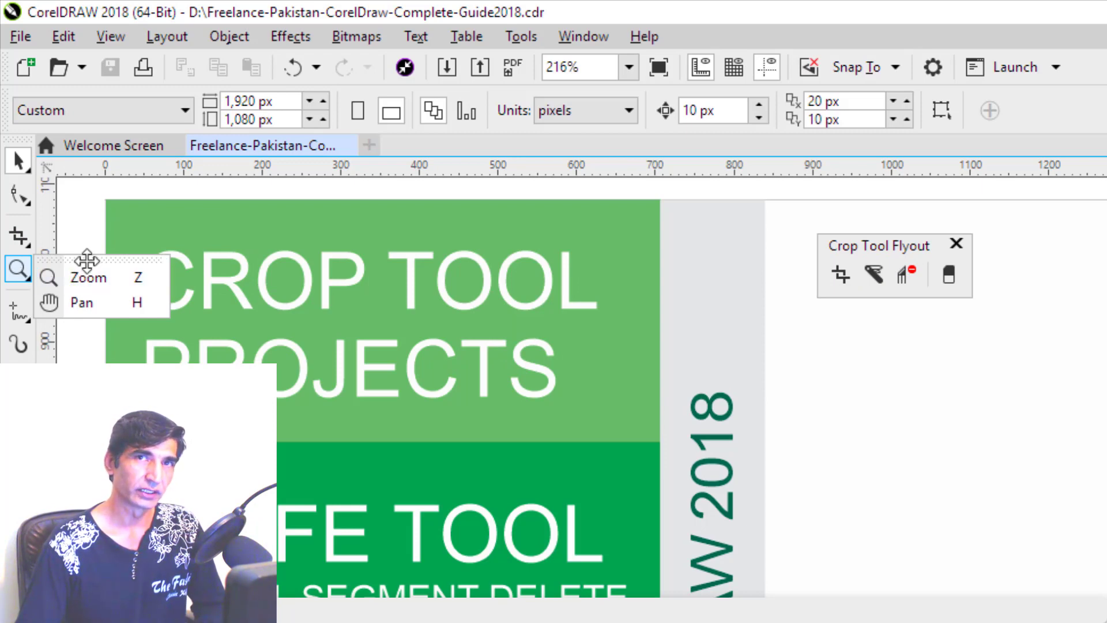
{"action": "left_click_drag", "start_coordinate": [87, 261], "coordinate": [1060, 258]}
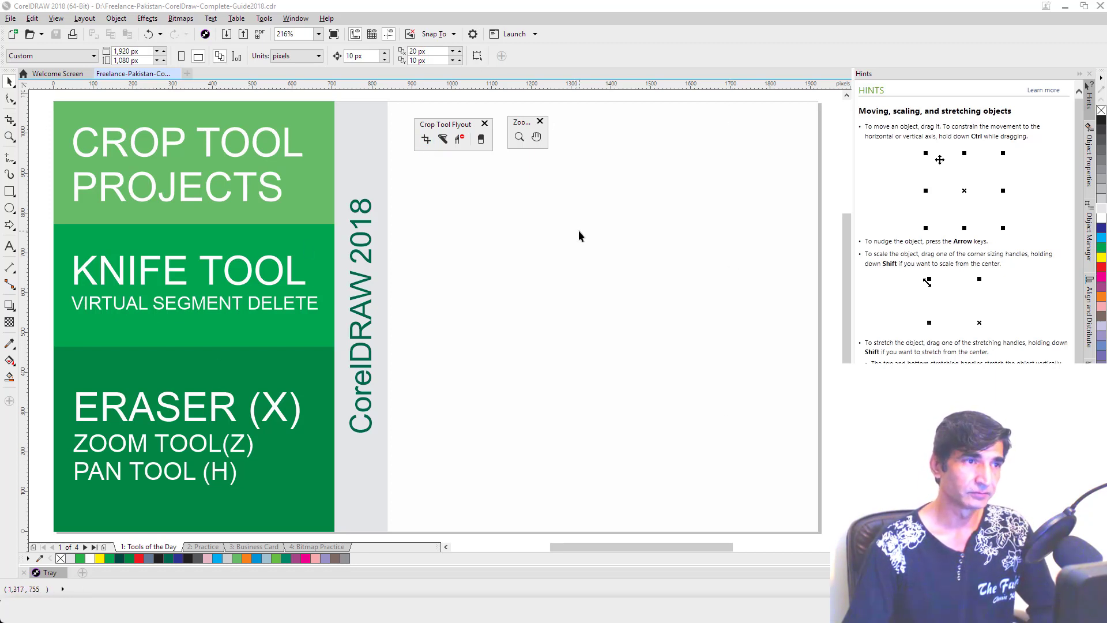
Draw a rectangle of about 670 × 339 px in the blank area of the page.
{"action": "left_click", "coordinate": [12, 192]}
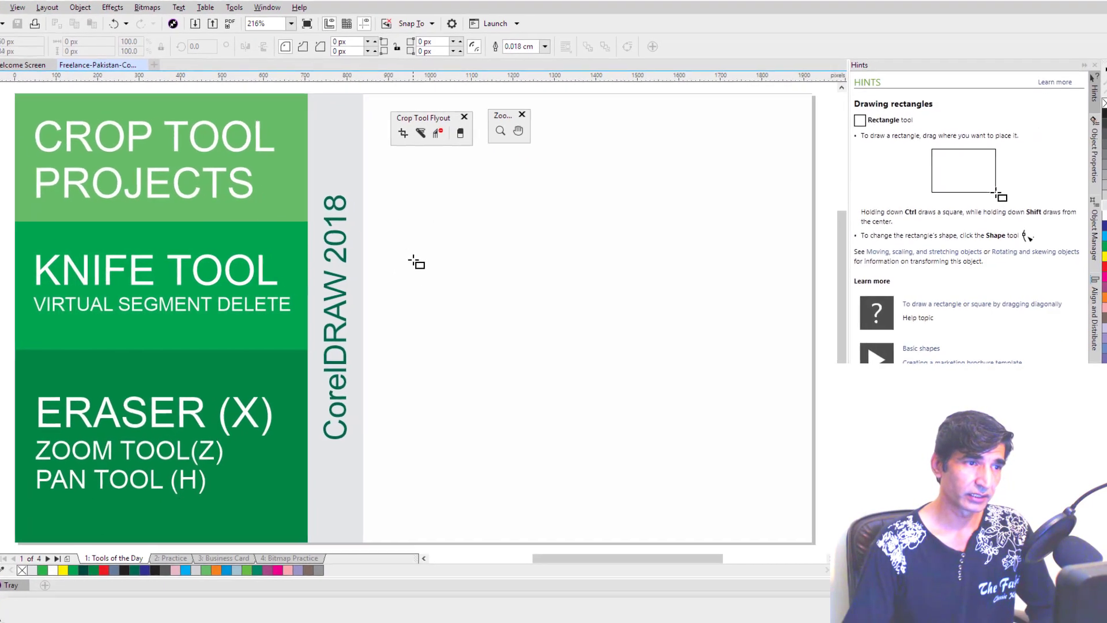
{"action": "mouse_move", "coordinate": [414, 260]}
{"action": "left_mouse_down"}
{"action": "mouse_move", "coordinate": [669, 366]}
{"action": "mouse_move", "coordinate": [691, 399]}
{"action": "left_mouse_up"}
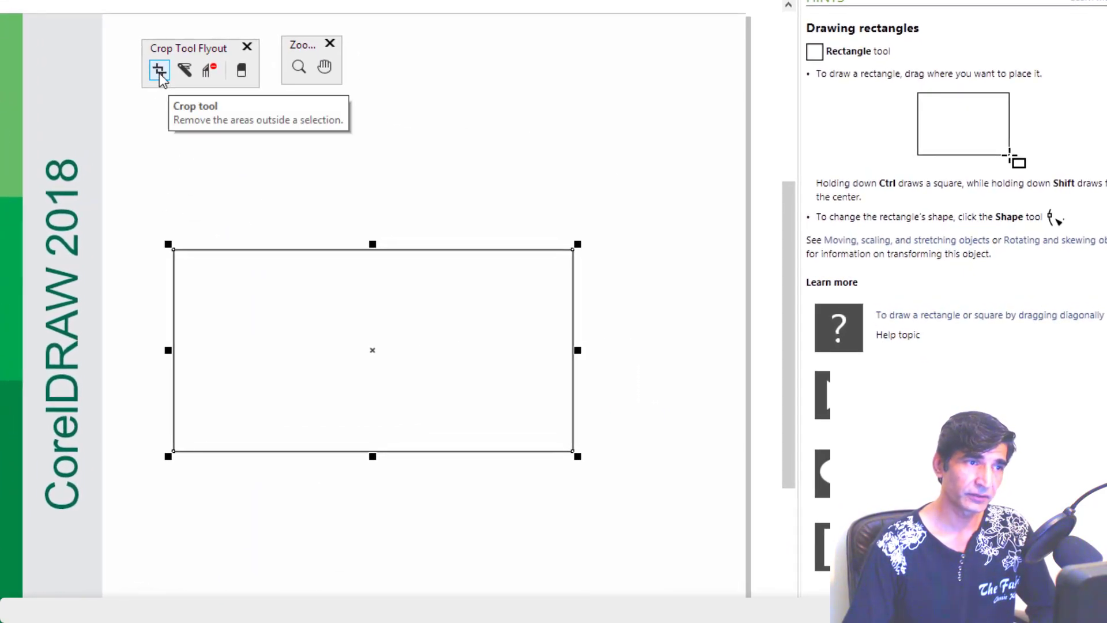
Draw a crop area over the rectangle, then resize and shift it to about 289 × 398 px over the rectangle's middle.
{"action": "left_click", "coordinate": [159, 72]}
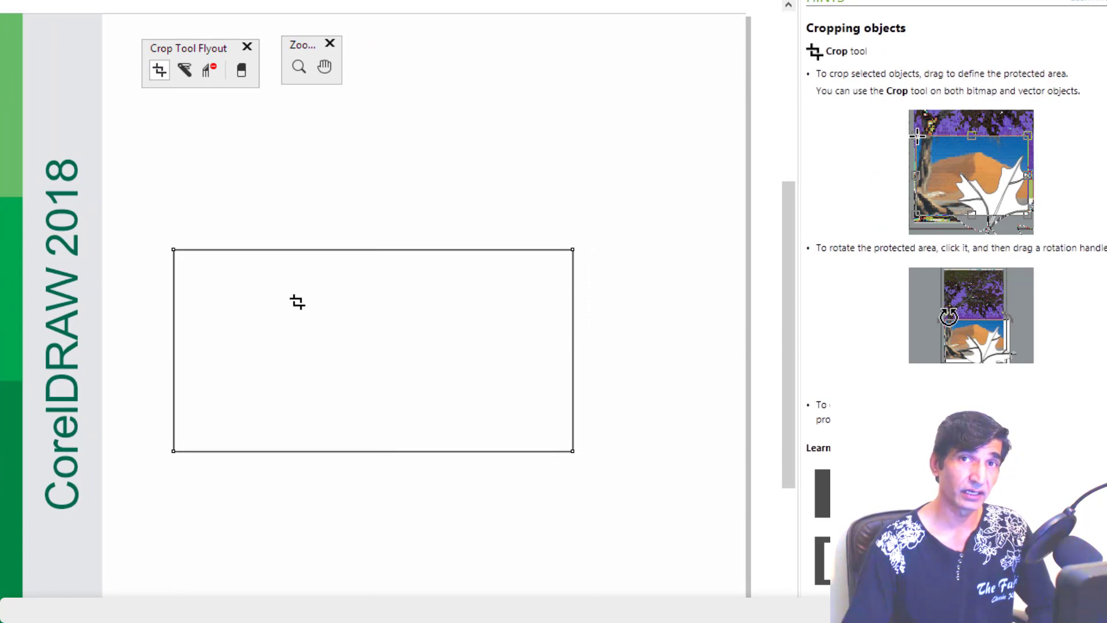
{"action": "left_click_drag", "start_coordinate": [145, 205], "coordinate": [473, 502]}
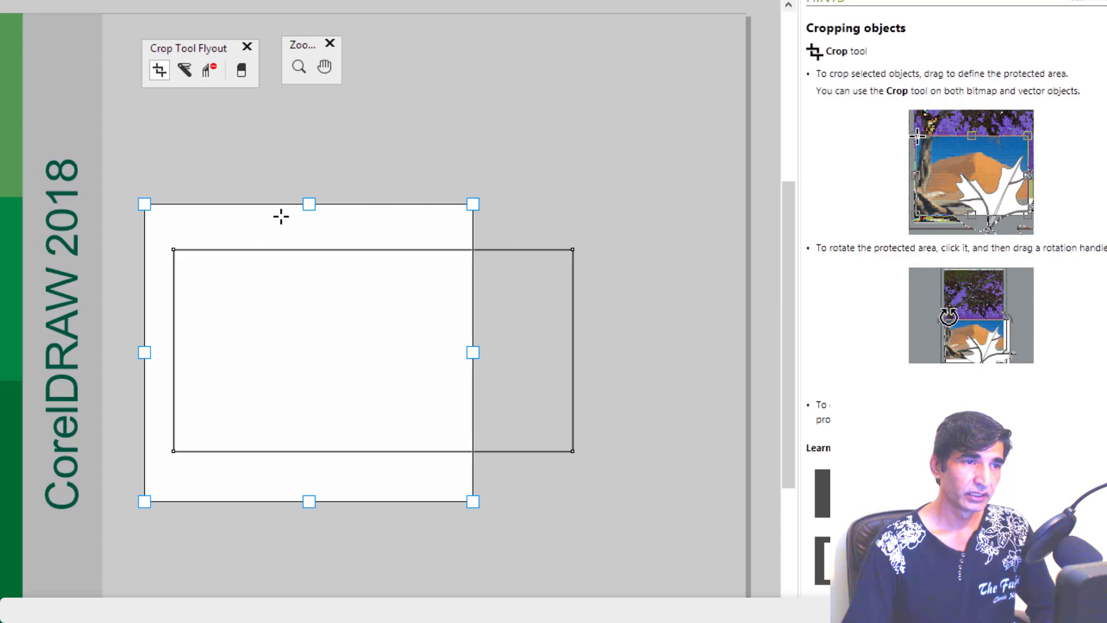
{"action": "left_click_drag", "start_coordinate": [305, 208], "coordinate": [304, 227]}
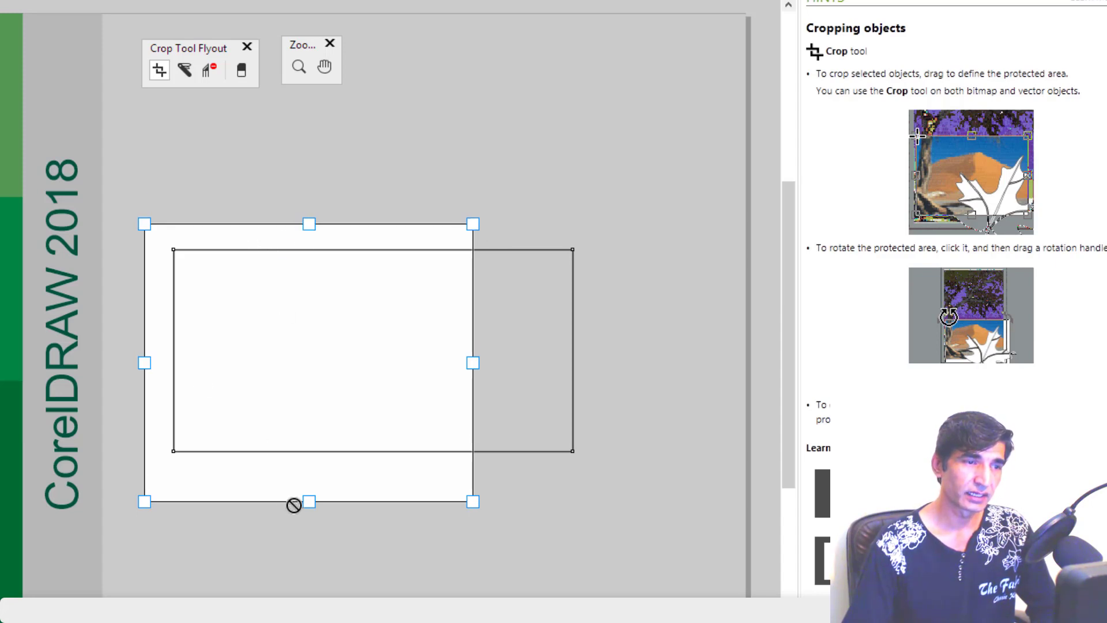
{"action": "left_click_drag", "start_coordinate": [310, 502], "coordinate": [308, 461]}
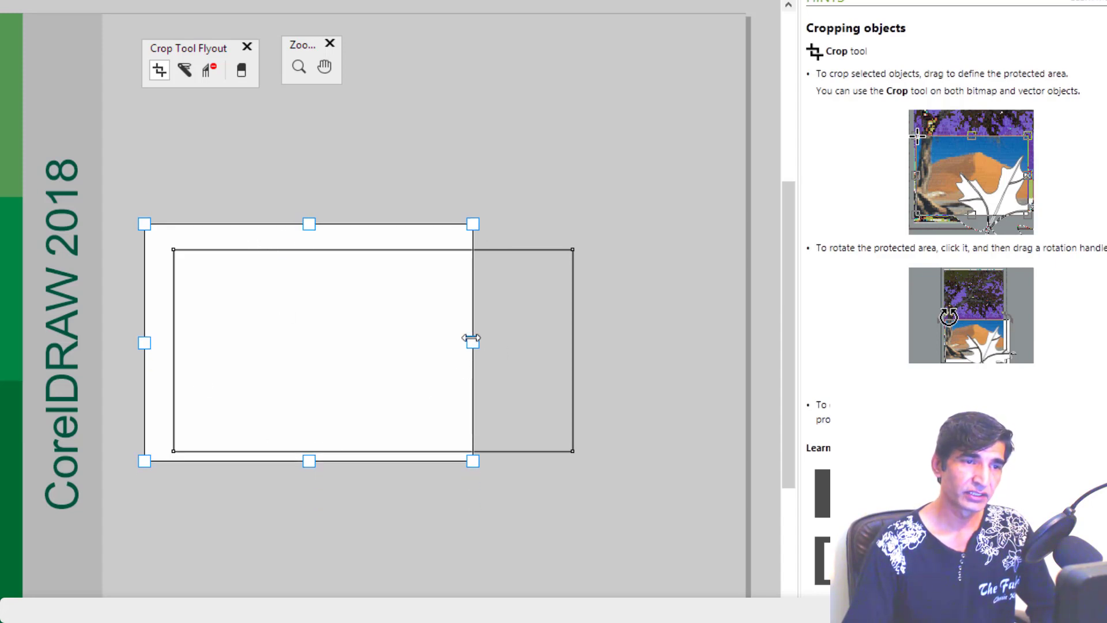
{"action": "left_click_drag", "start_coordinate": [472, 342], "coordinate": [375, 366]}
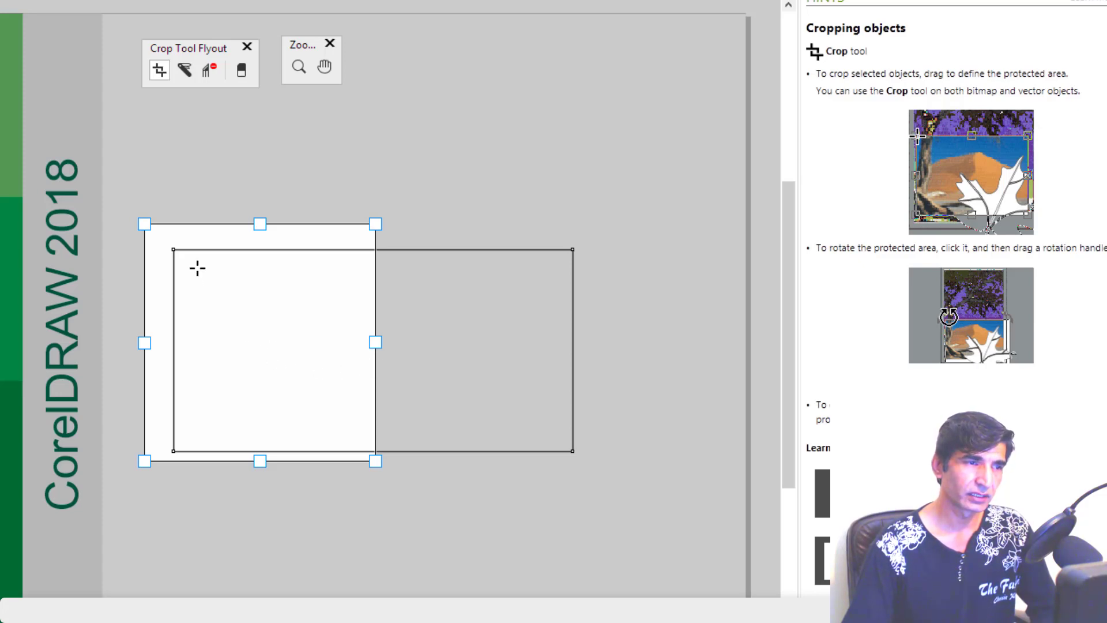
{"action": "left_click_drag", "start_coordinate": [248, 289], "coordinate": [365, 298]}
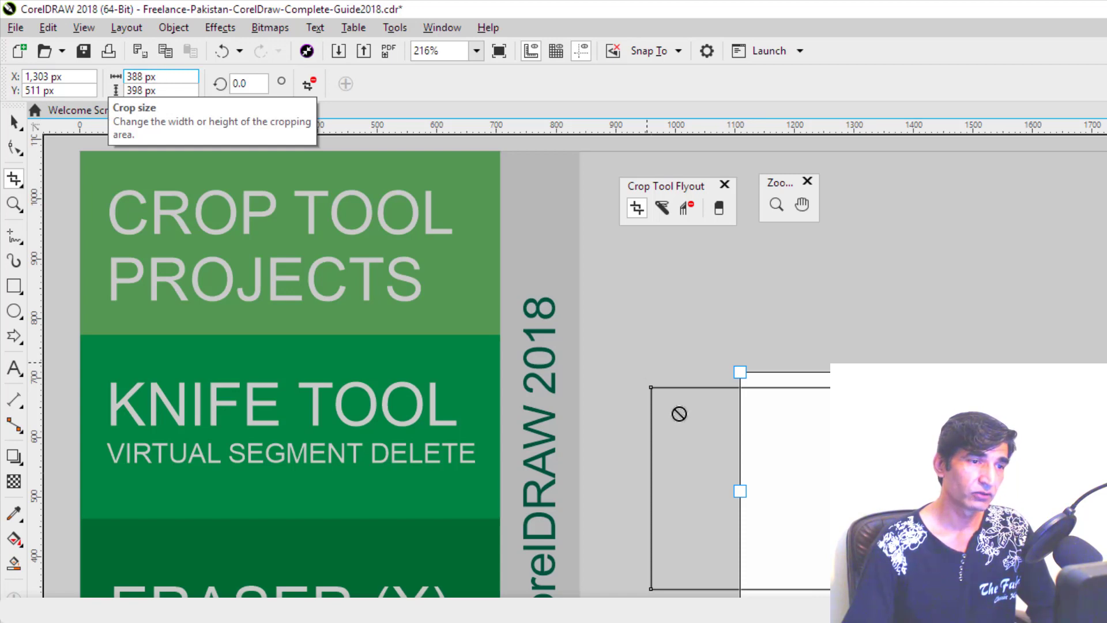
{"action": "left_click_drag", "start_coordinate": [971, 491], "coordinate": [912, 490]}
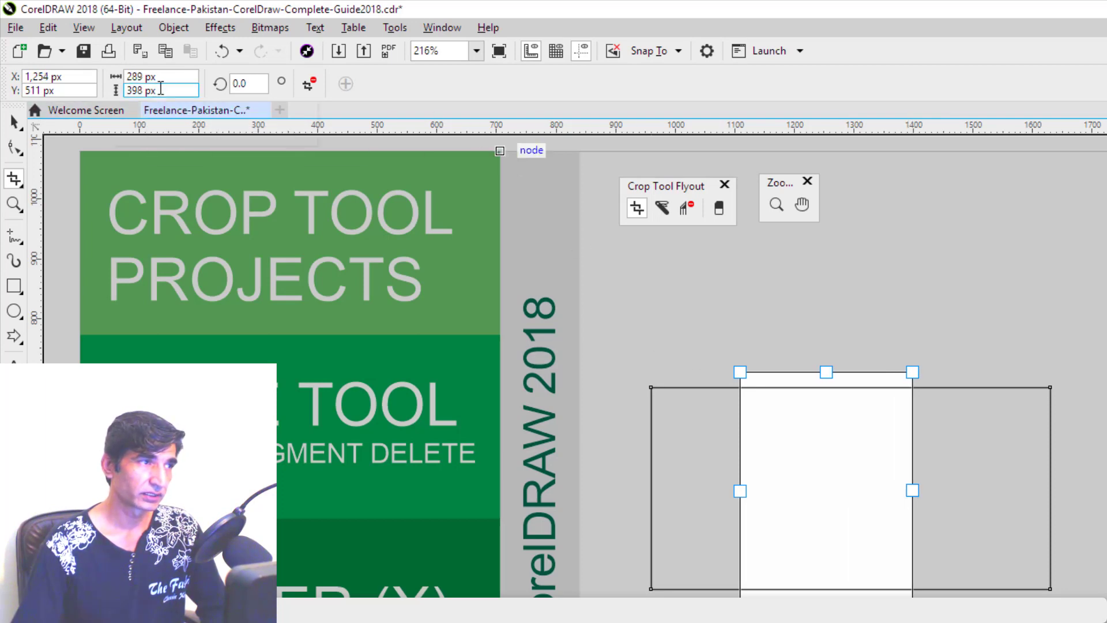
Set the crop area's size to 300 px wide and 350 px high.
{"action": "left_click", "coordinate": [169, 84]}
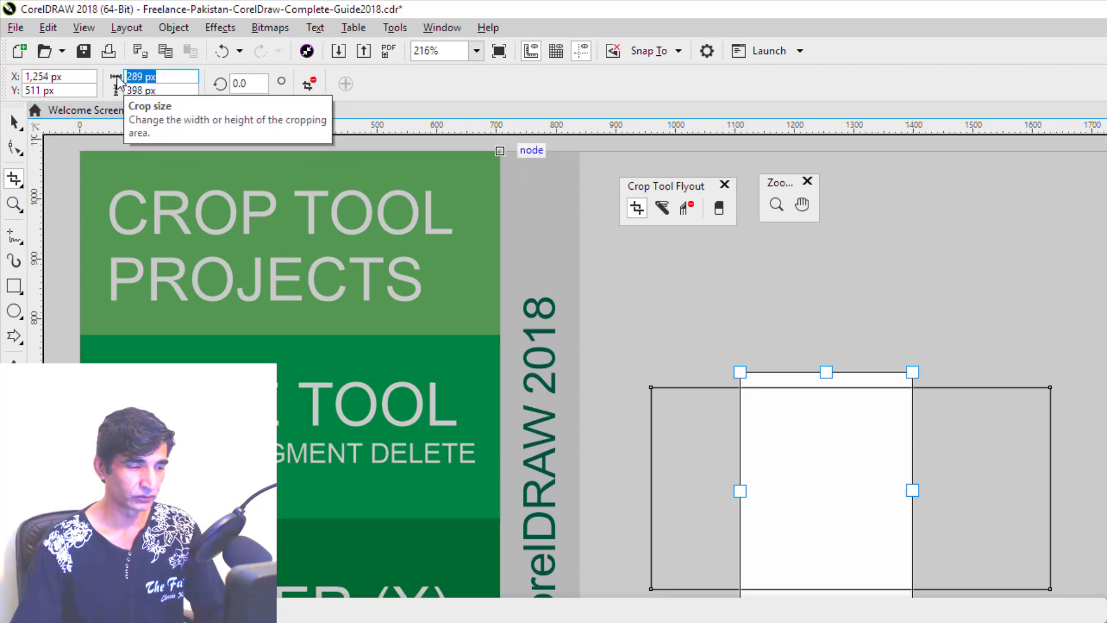
{"action": "type", "text": "300"}
{"action": "key", "text": "Tab"}
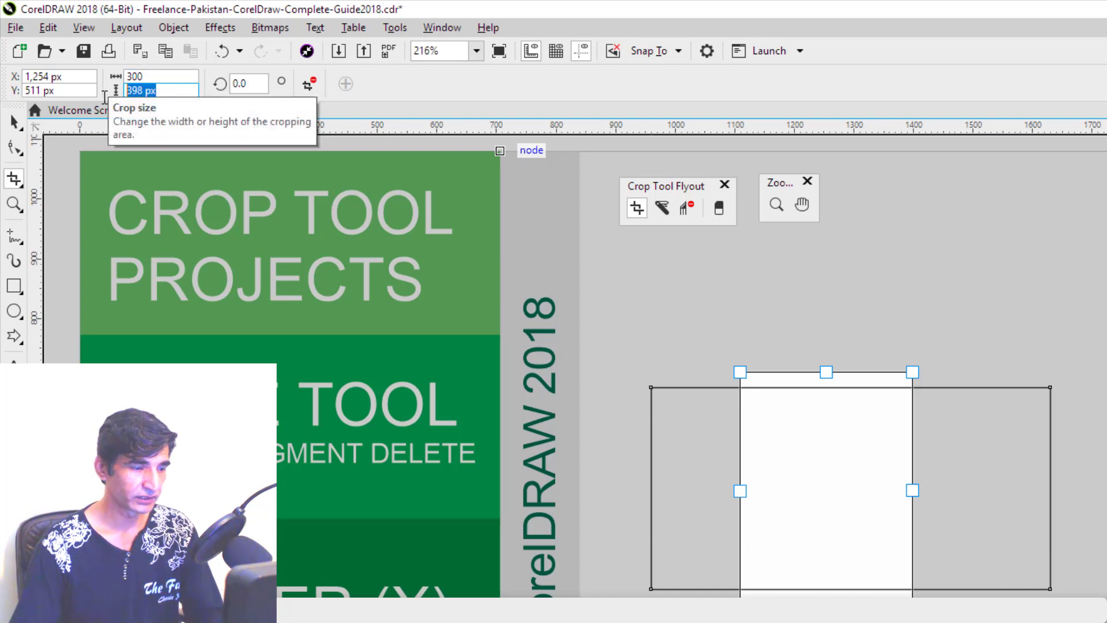
{"action": "type", "text": "350"}
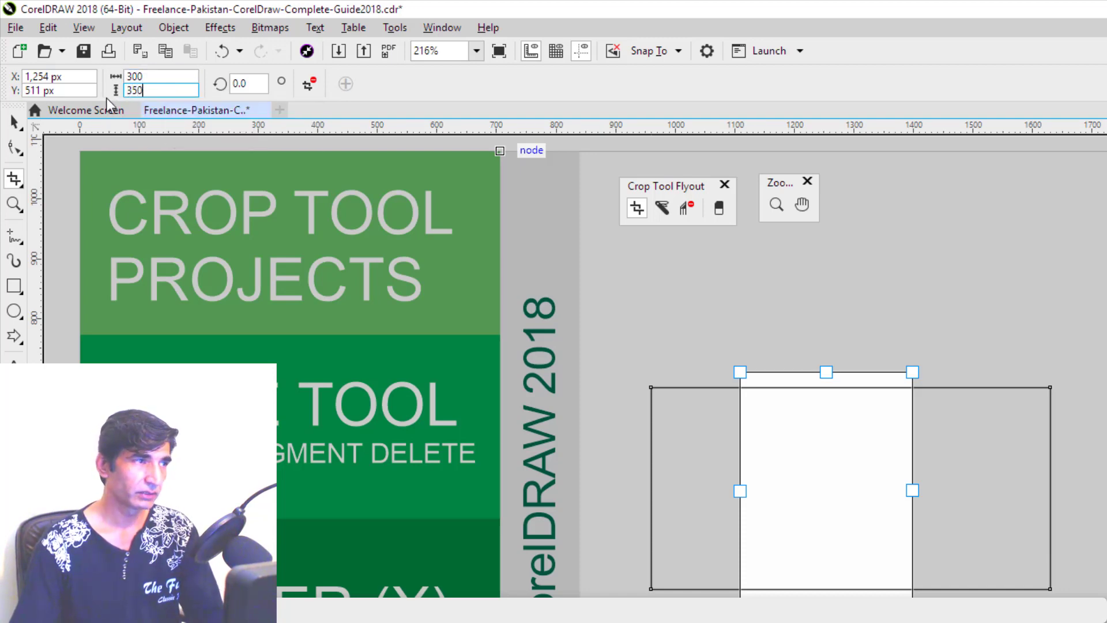
{"action": "key", "text": "Return"}
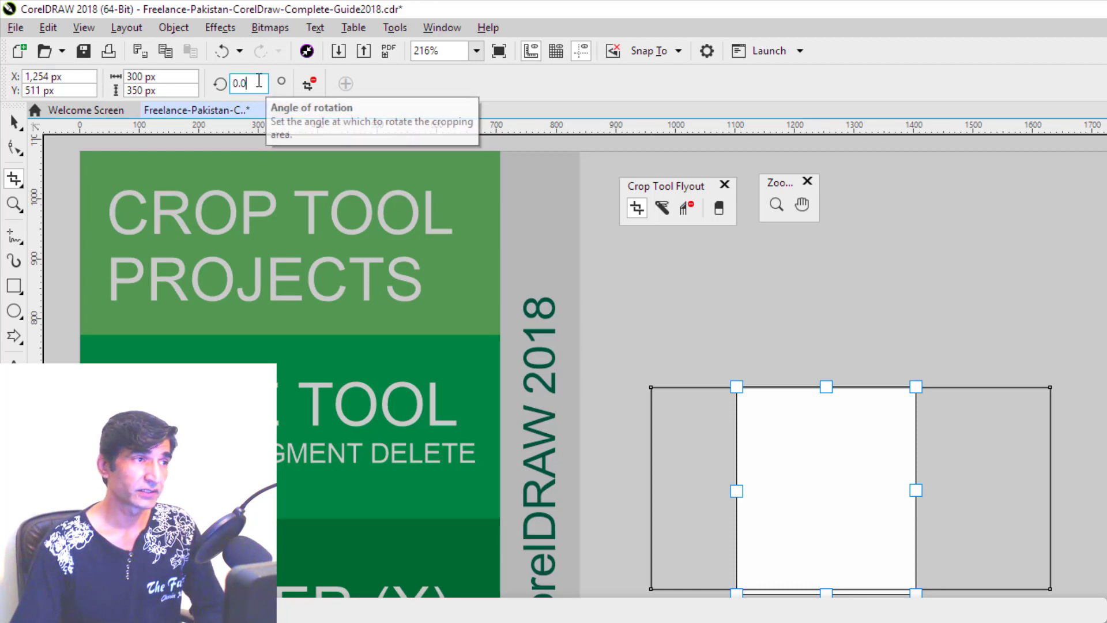
Rotate the crop area to 45 degrees, followed by -45 degrees.
{"action": "double_click", "coordinate": [259, 80]}
{"action": "type", "text": "45"}
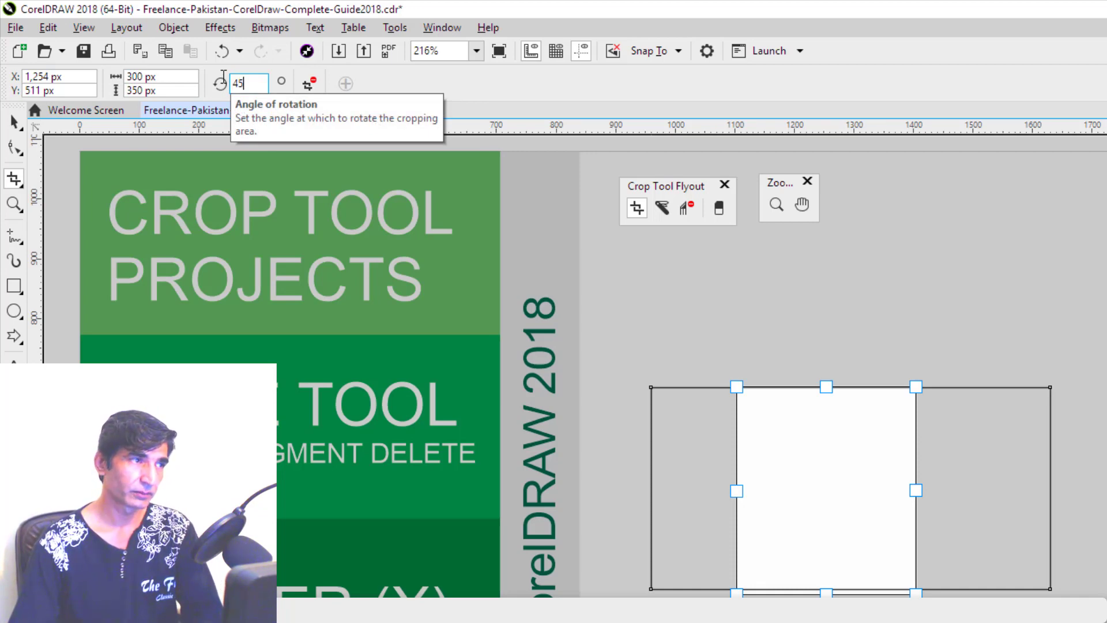
{"action": "key", "text": "Return"}
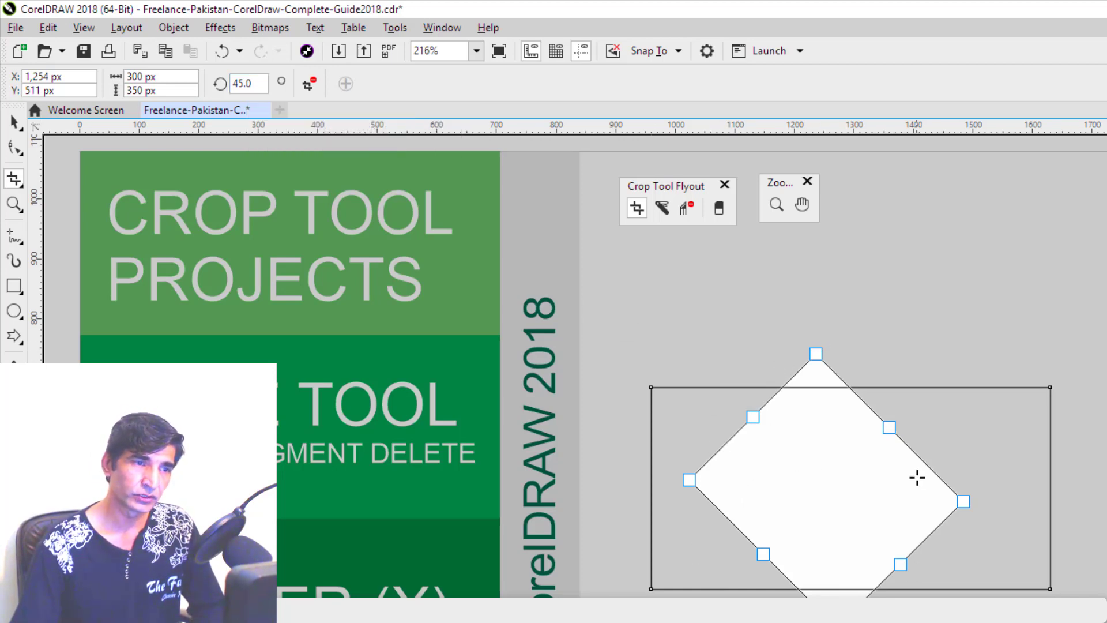
{"action": "left_click", "coordinate": [236, 84]}
{"action": "type", "text": "-"}
{"action": "key", "text": "Return"}
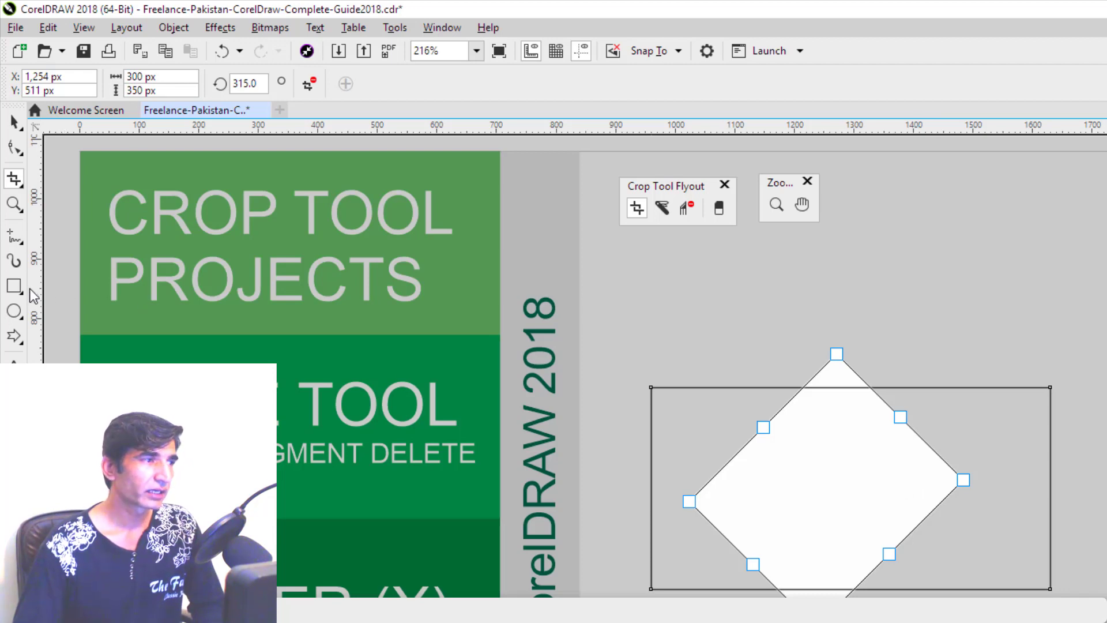
Add the text "Beauty" above the rectangle's upper-right corner.
{"action": "left_click", "coordinate": [11, 291]}
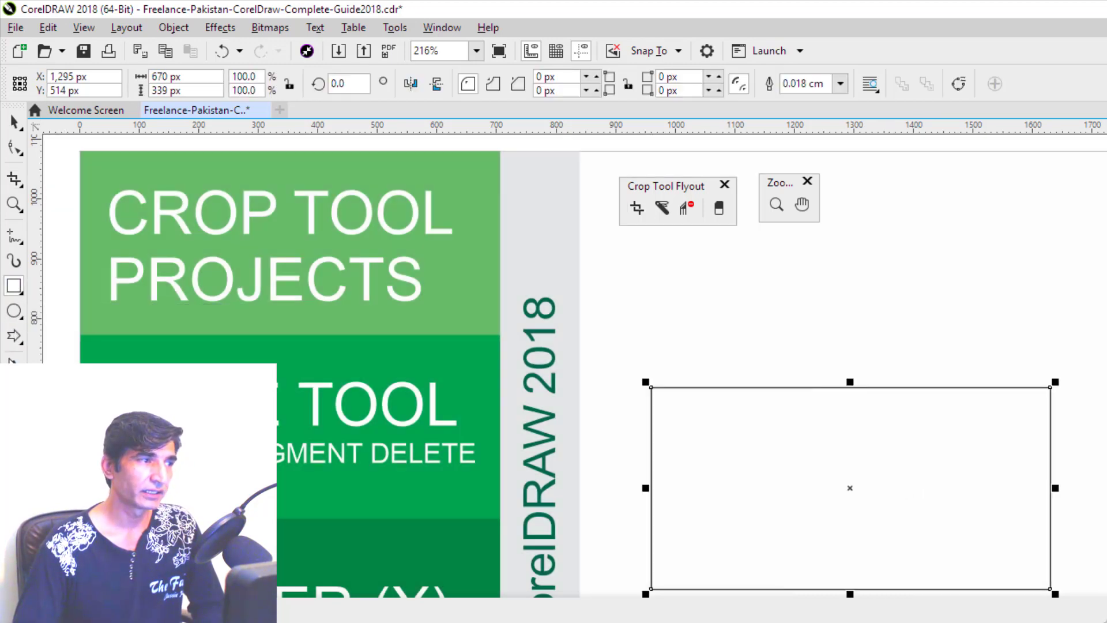
{"action": "left_click", "coordinate": [12, 366]}
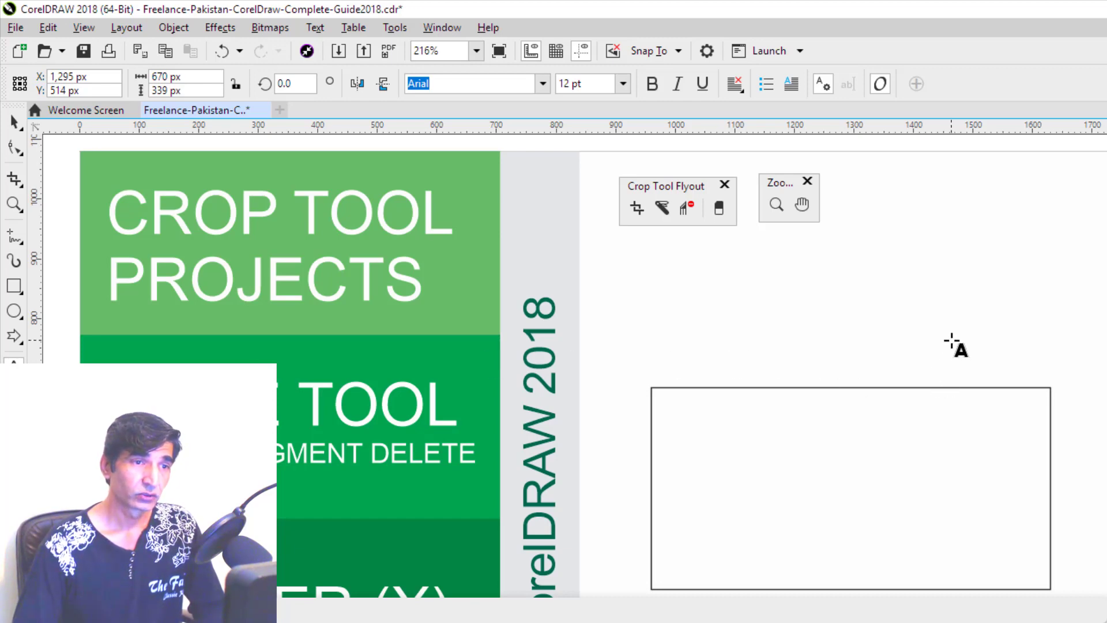
{"action": "left_click", "coordinate": [952, 339]}
{"action": "left_click", "coordinate": [952, 340]}
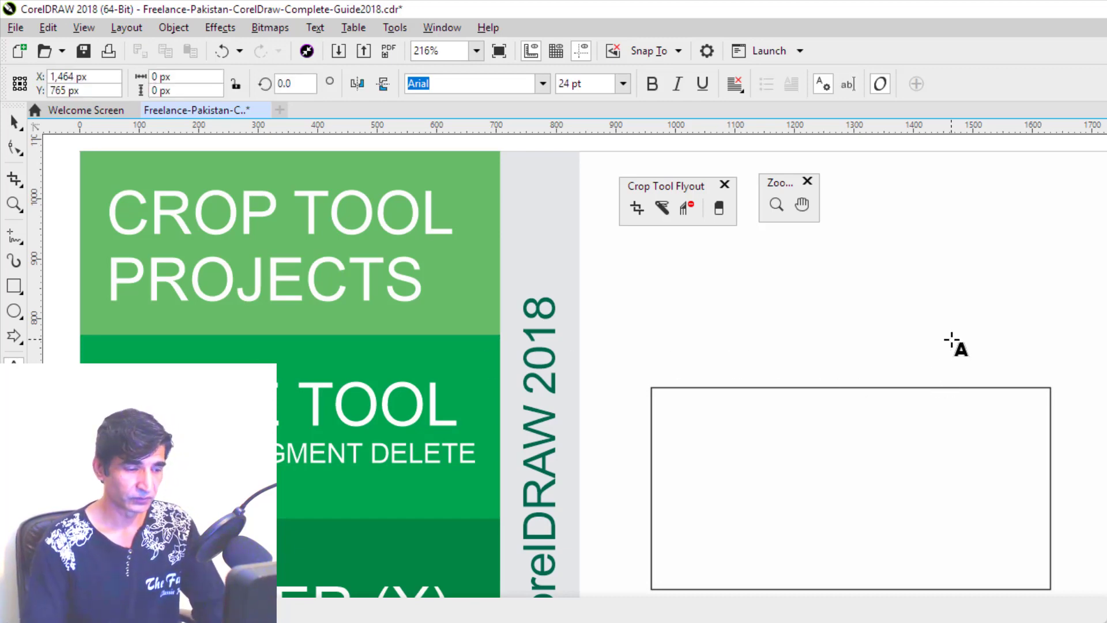
{"action": "type", "text": "Beauty"}
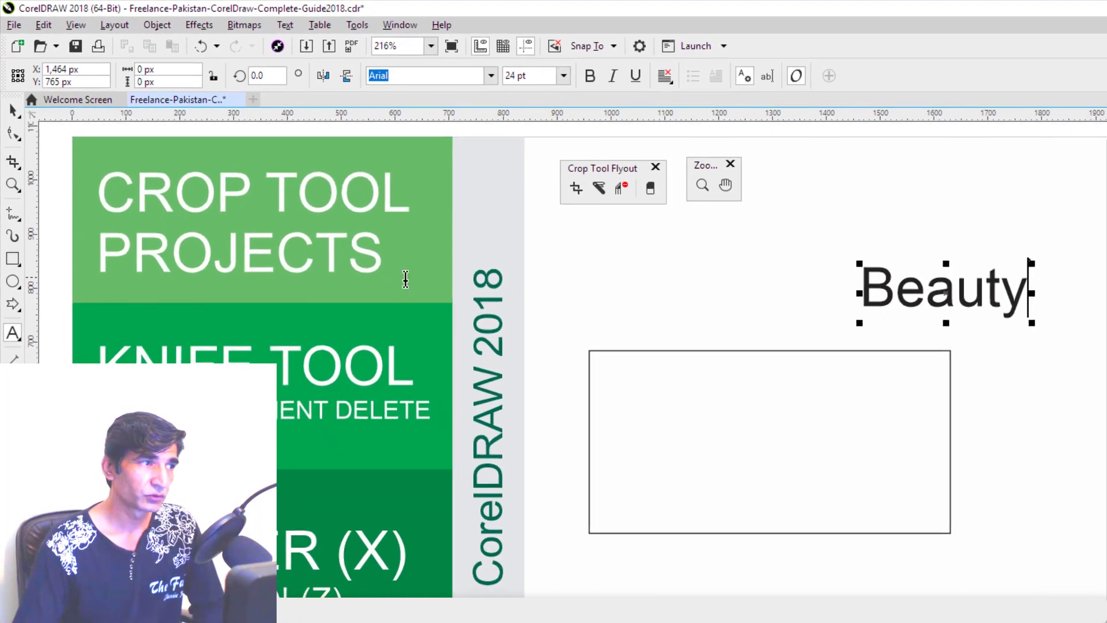
{"action": "left_click", "coordinate": [13, 110]}
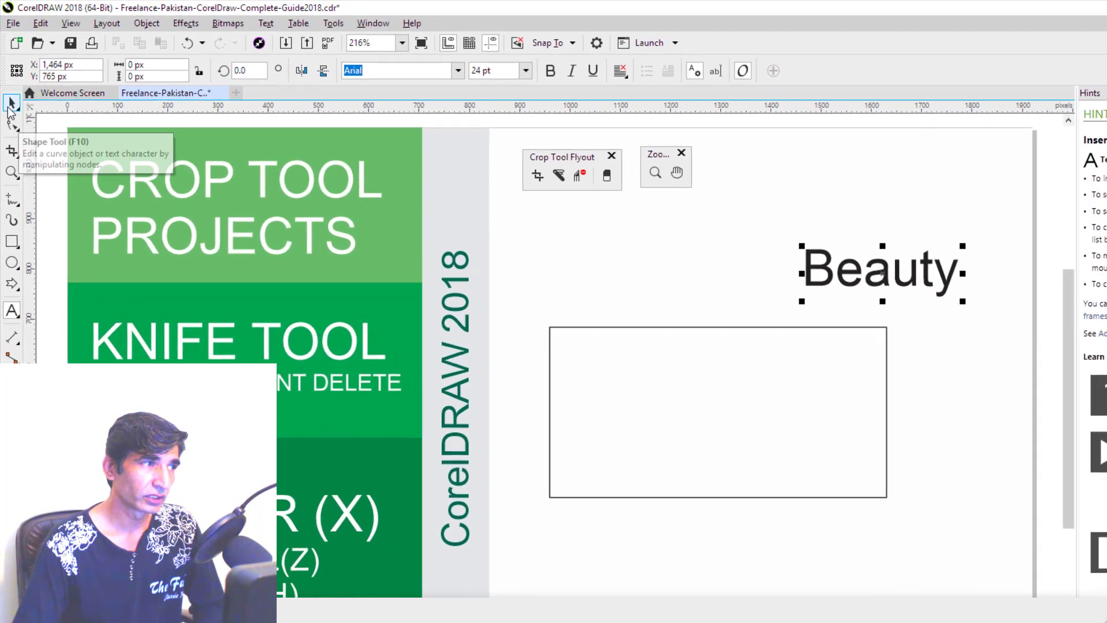
Clear the rotated crop area and crop the rectangle to a new area of about 439 × 452 px covering its left part.
{"action": "left_click", "coordinate": [10, 153]}
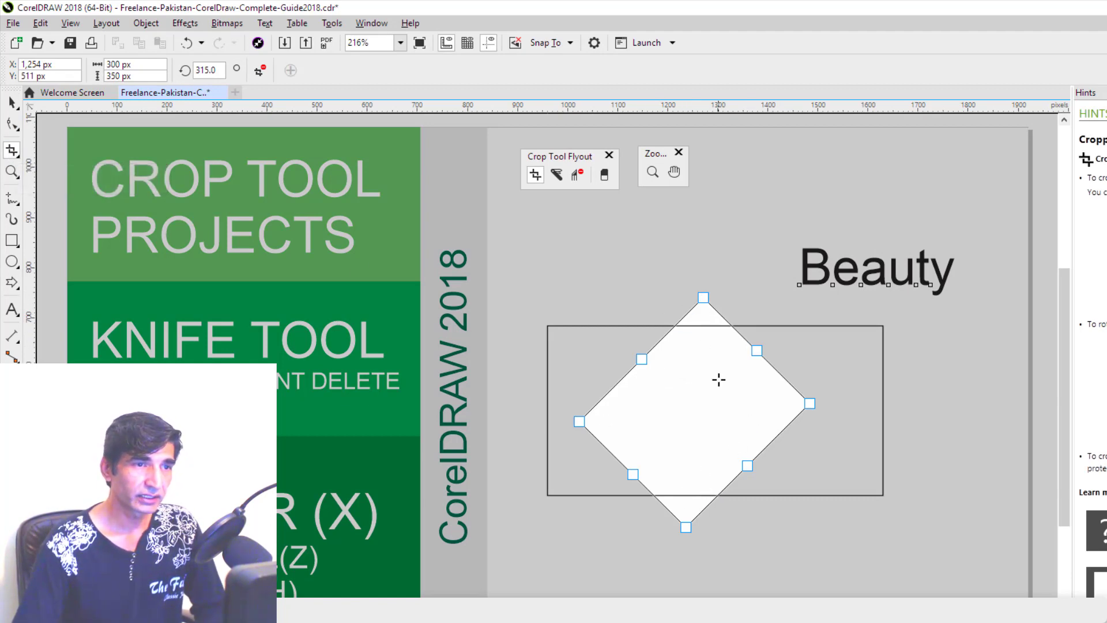
{"action": "left_click", "coordinate": [259, 71]}
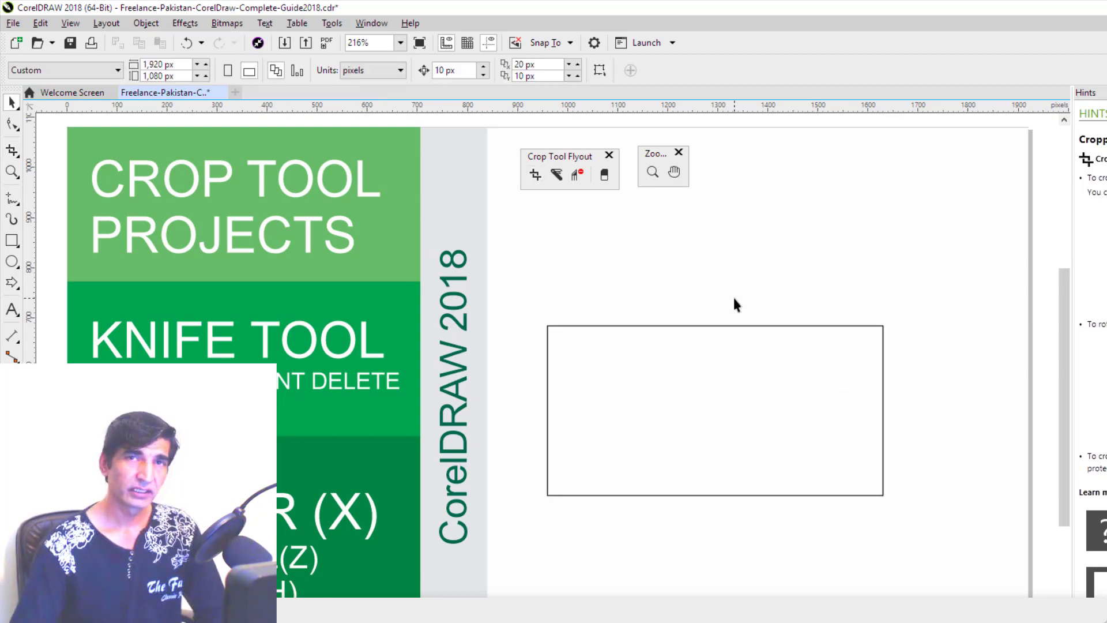
{"action": "left_click", "coordinate": [674, 325]}
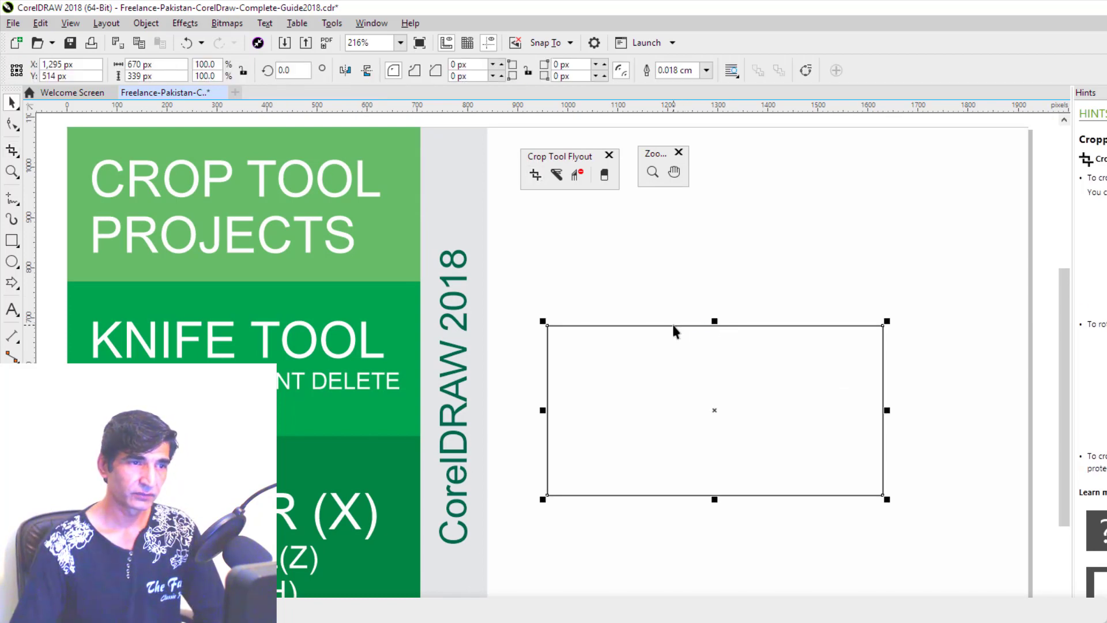
{"action": "left_click", "coordinate": [632, 323]}
{"action": "left_click", "coordinate": [632, 326]}
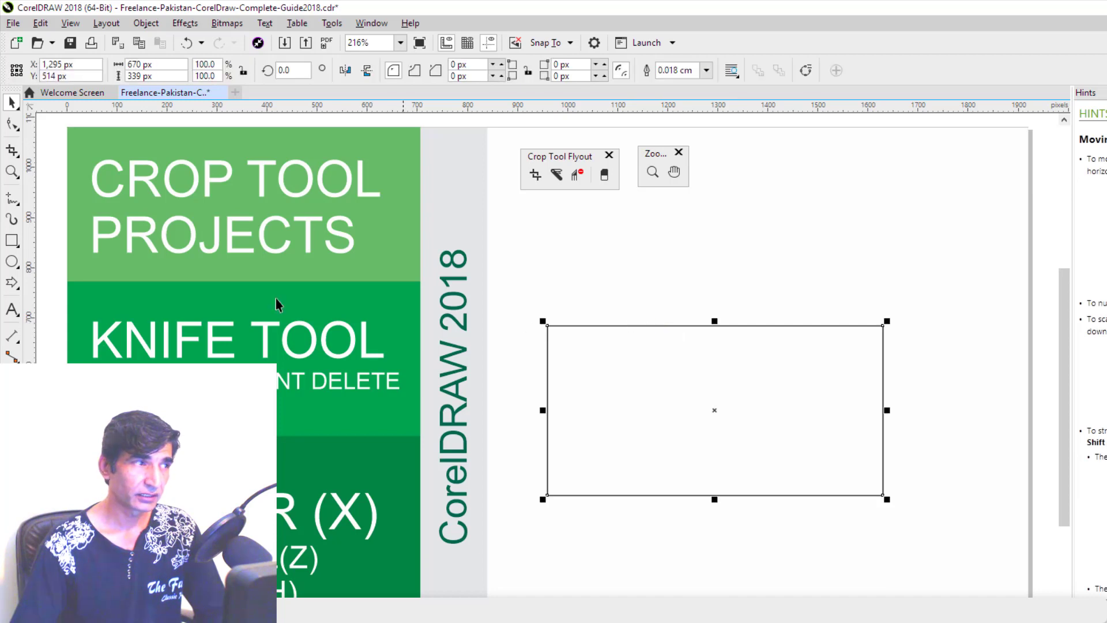
{"action": "left_click", "coordinate": [12, 150]}
{"action": "left_click_drag", "start_coordinate": [532, 301], "coordinate": [752, 527]}
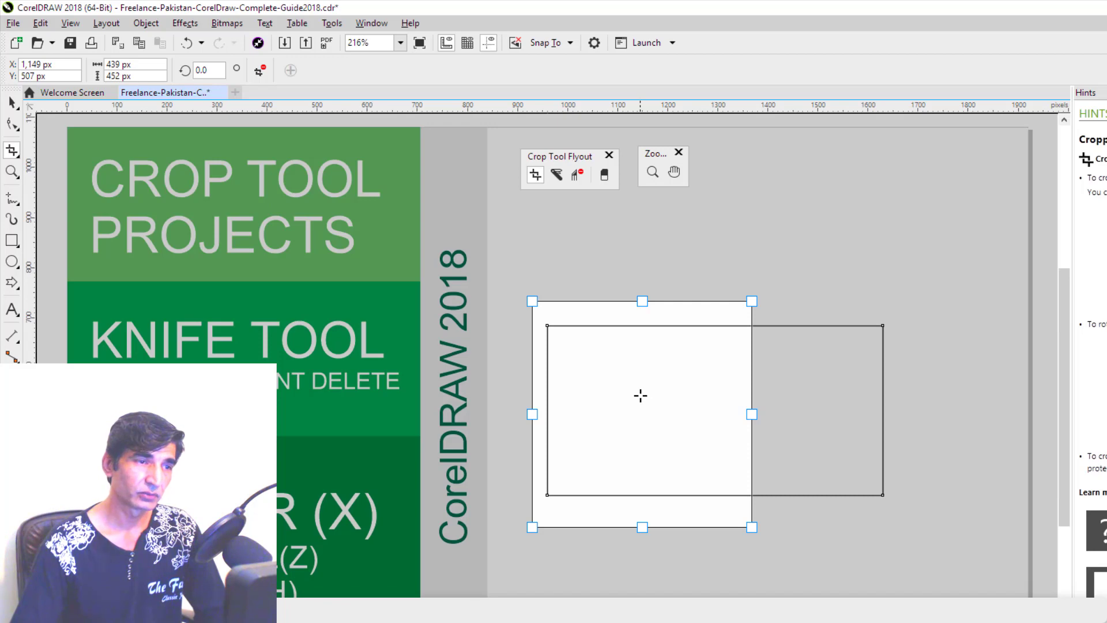
{"action": "double_click", "coordinate": [640, 395]}
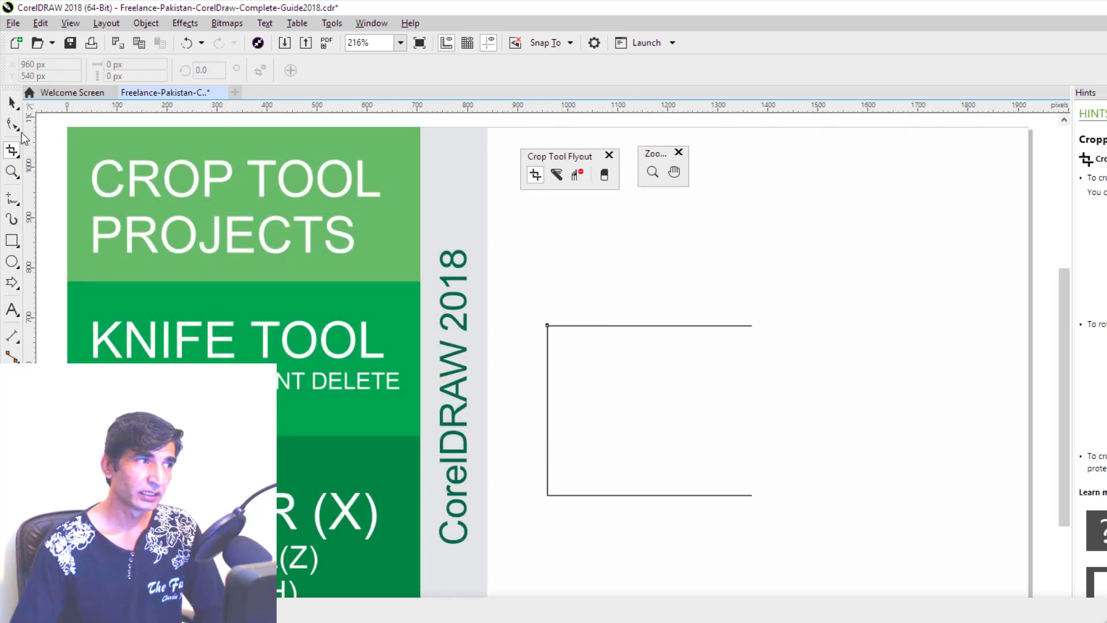
Delete the green-filled shape and the remaining cropped outline from the page.
{"action": "left_click", "coordinate": [12, 103]}
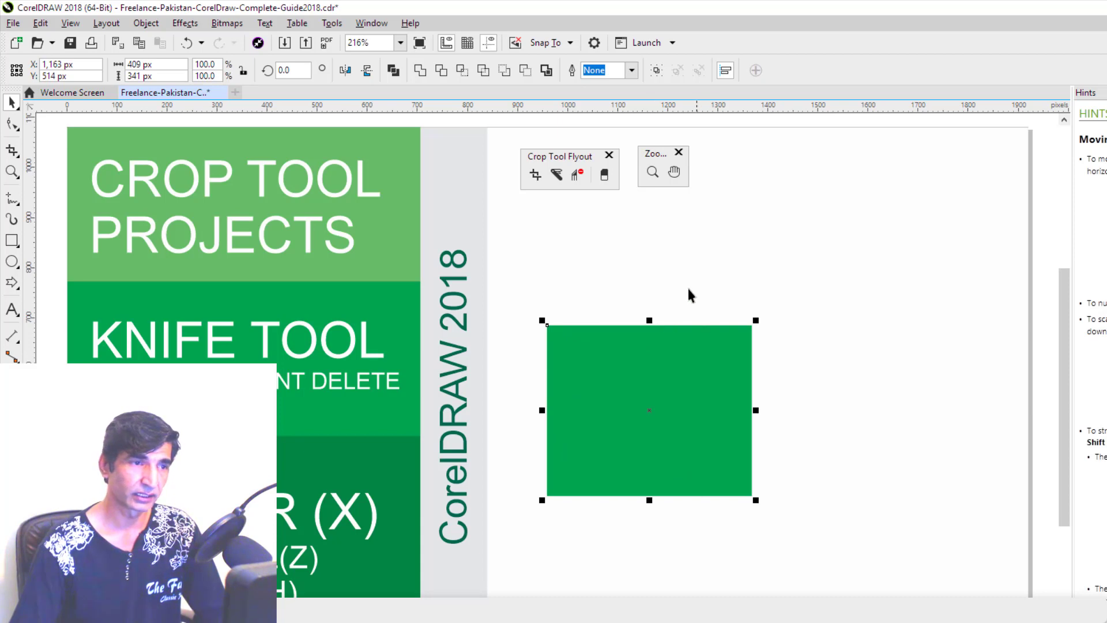
{"action": "key", "text": "F5"}
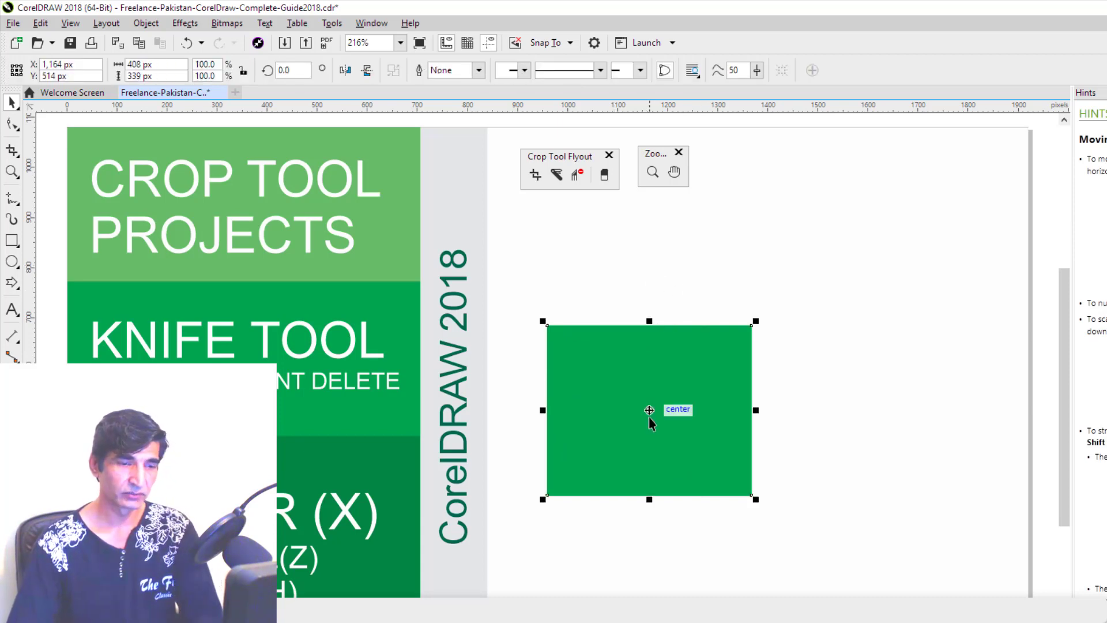
{"action": "key", "text": "Delete"}
{"action": "left_click_drag", "start_coordinate": [531, 275], "coordinate": [790, 528]}
{"action": "key", "text": "Delete"}
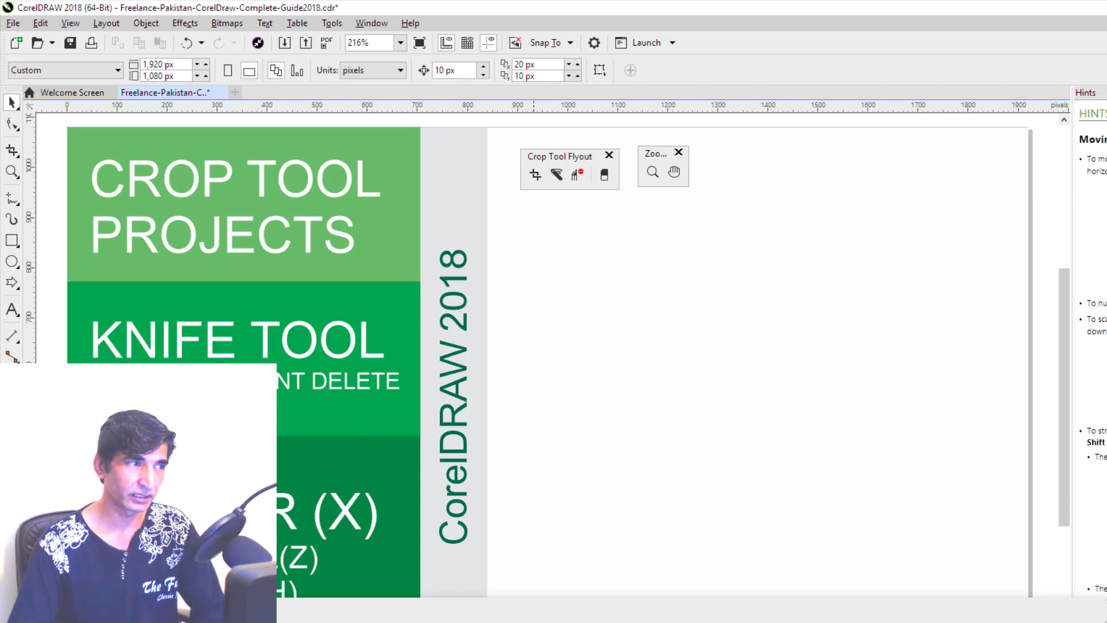
Draw a new rectangle of about 567 × 261 px in the blank area of the page.
{"action": "left_click", "coordinate": [12, 240]}
{"action": "mouse_move", "coordinate": [629, 343]}
{"action": "left_mouse_down"}
{"action": "mouse_move", "coordinate": [701, 430]}
{"action": "mouse_move", "coordinate": [913, 474]}
{"action": "left_mouse_up"}
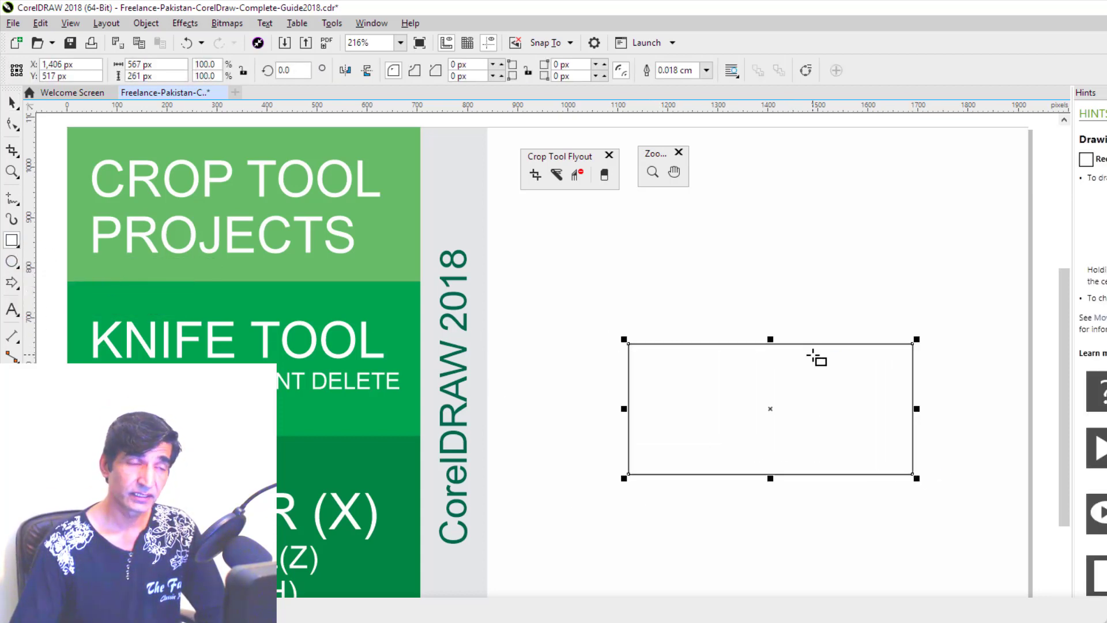
With nothing selected, crop the page to an area of about 737 × 233 px over the rectangle's upper part, and undo the crop.
{"action": "left_click", "coordinate": [10, 105]}
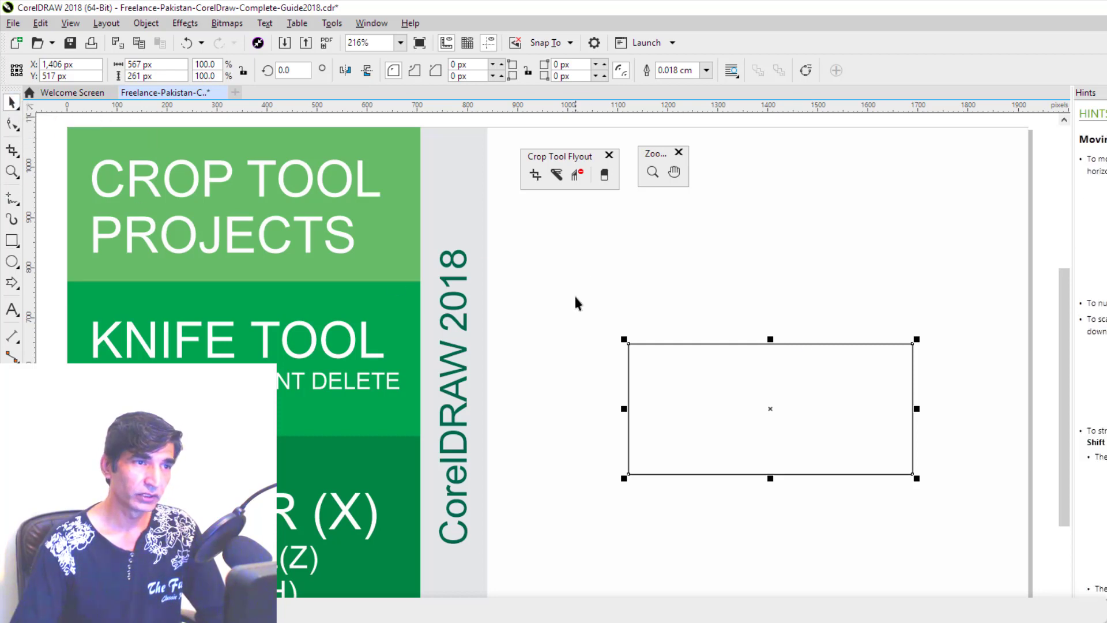
{"action": "left_click", "coordinate": [585, 273]}
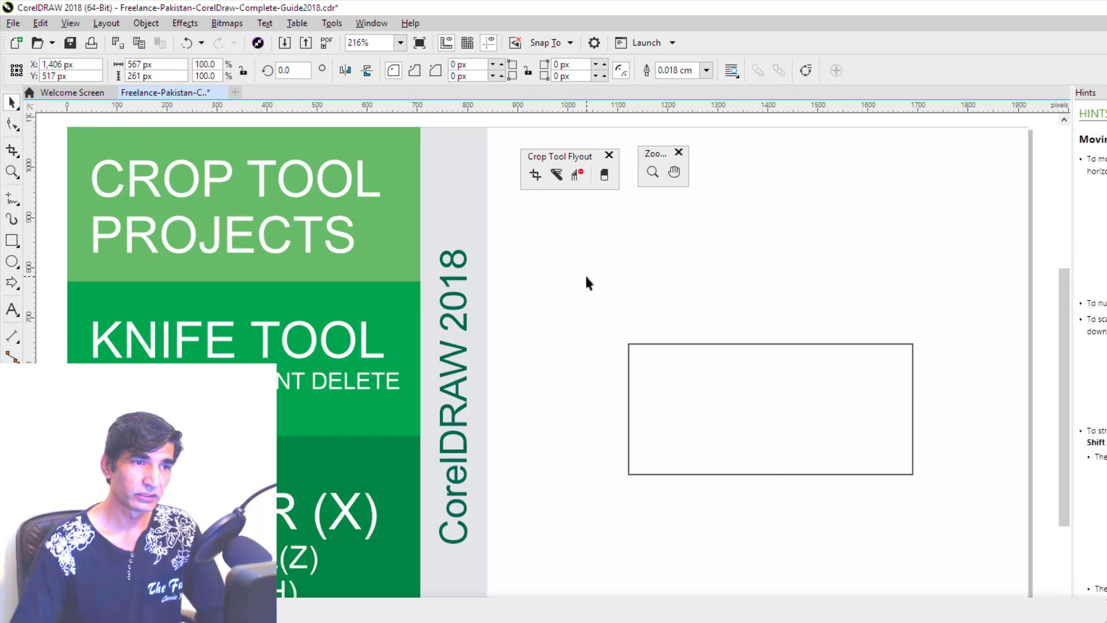
{"action": "left_click", "coordinate": [539, 178]}
{"action": "left_click_drag", "start_coordinate": [597, 299], "coordinate": [965, 416]}
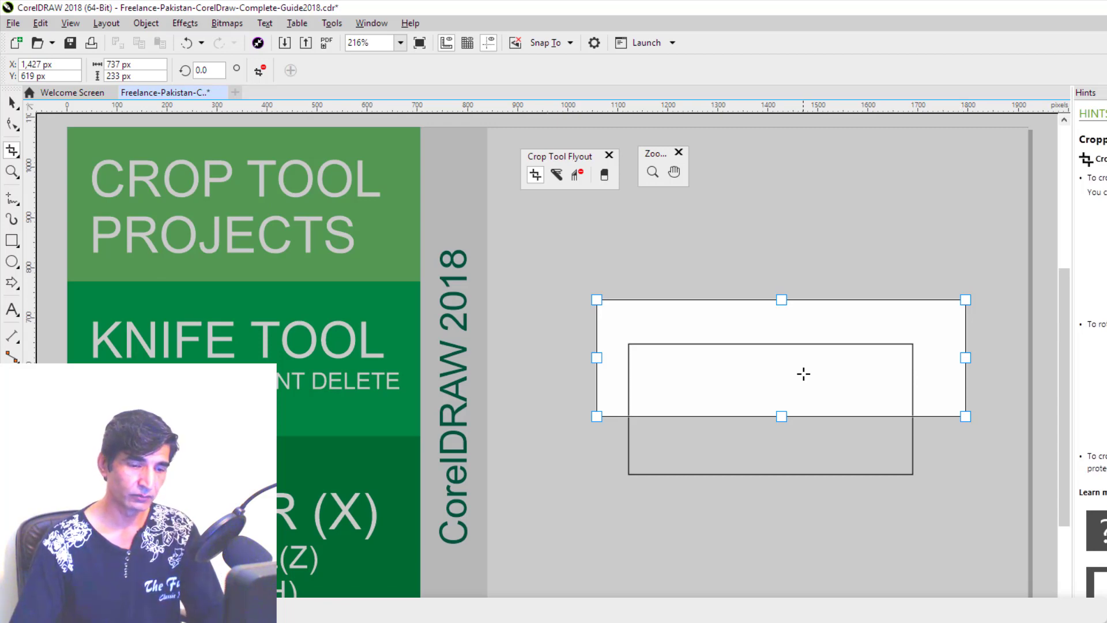
{"action": "double_click", "coordinate": [803, 374]}
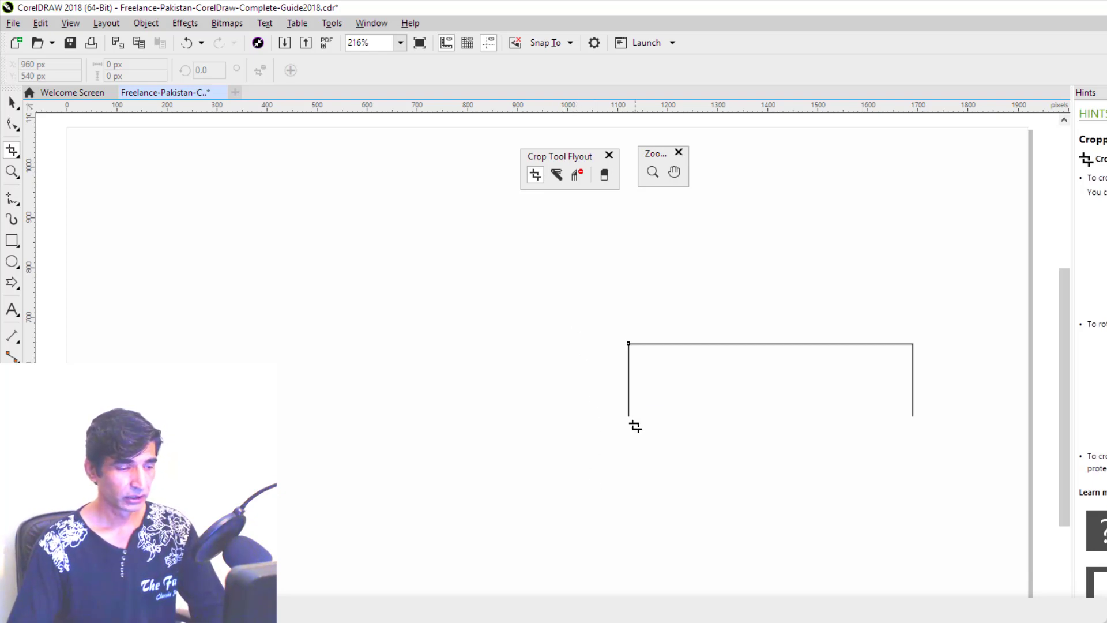
{"action": "key", "text": "ctrl+z"}
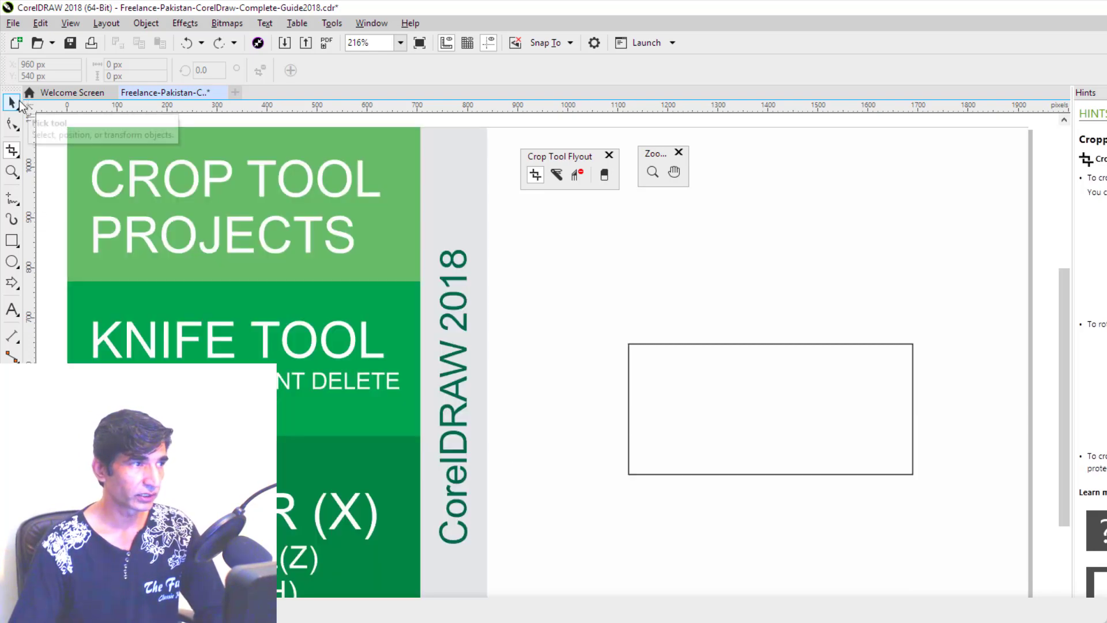
Delete the restored rectangle from the page.
{"action": "left_click", "coordinate": [13, 103]}
{"action": "left_click", "coordinate": [667, 342]}
{"action": "key", "text": "Delete"}
Add the text "BEAUTY" in the blank area of the page and enlarge it proportionally to about 832 × 155 px.
{"action": "left_click", "coordinate": [12, 310]}
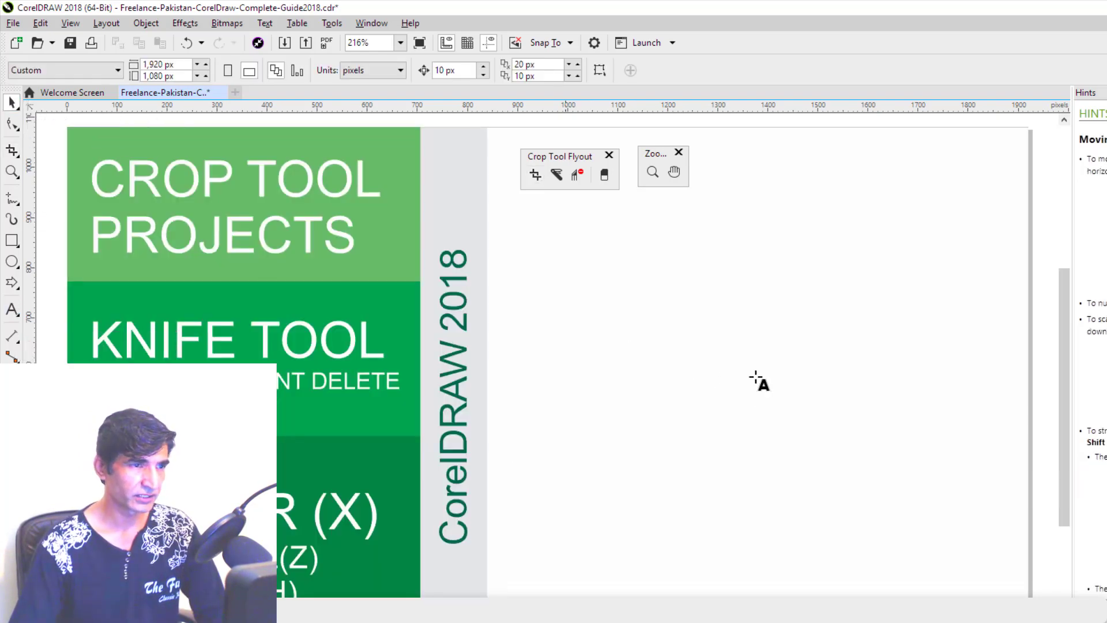
{"action": "left_click", "coordinate": [574, 360]}
{"action": "type", "text": "B"}
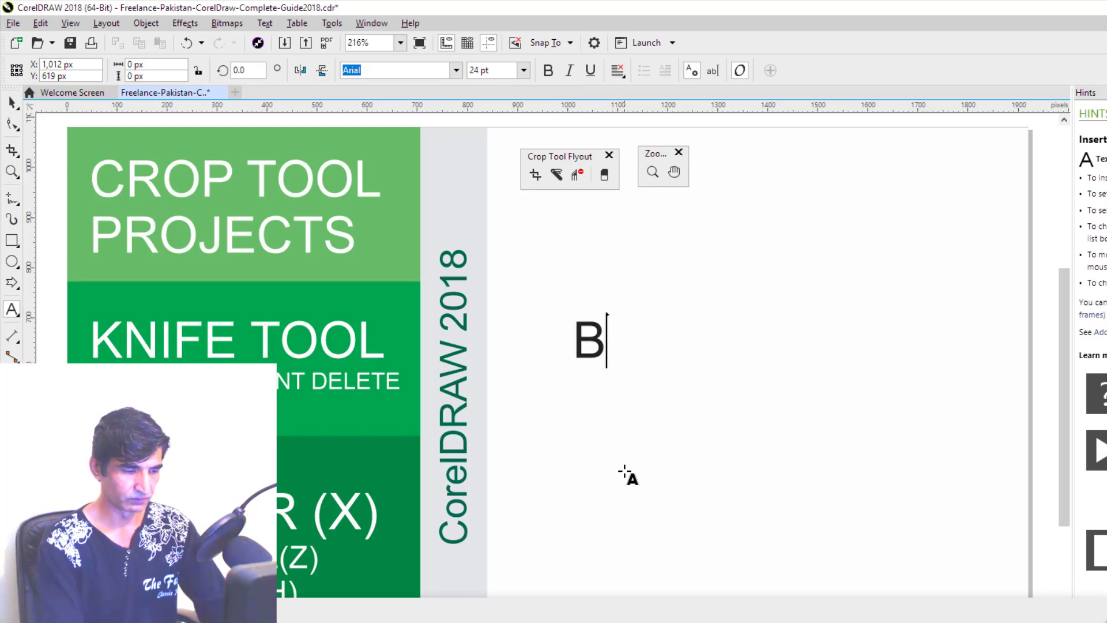
{"action": "type", "text": "EAUTY"}
{"action": "key", "text": "Escape"}
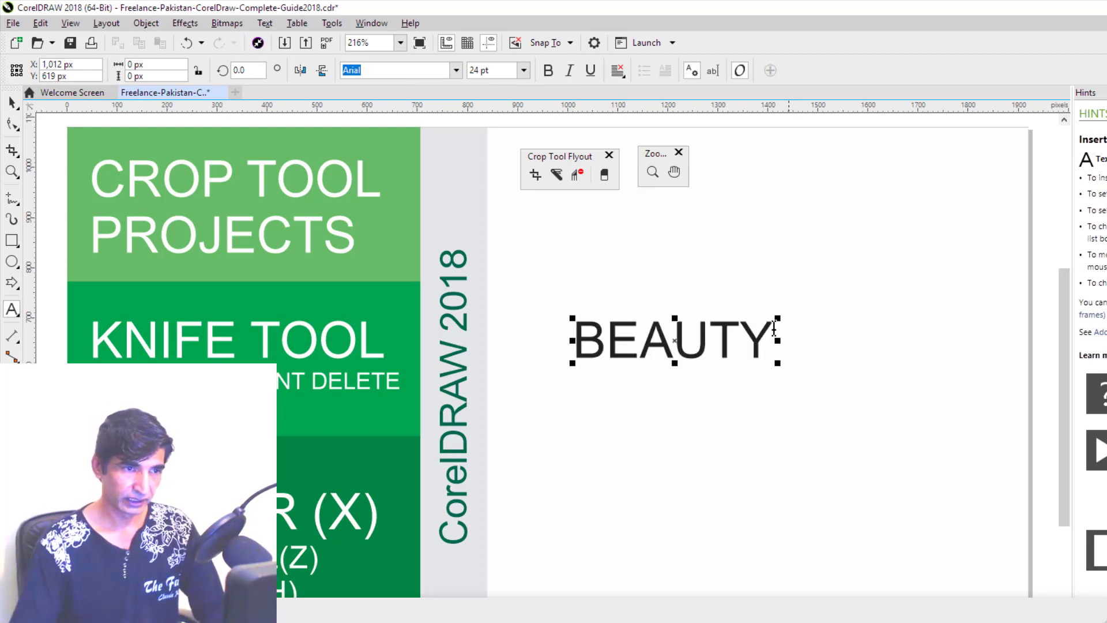
{"action": "left_click_drag", "start_coordinate": [777, 317], "coordinate": [997, 229]}
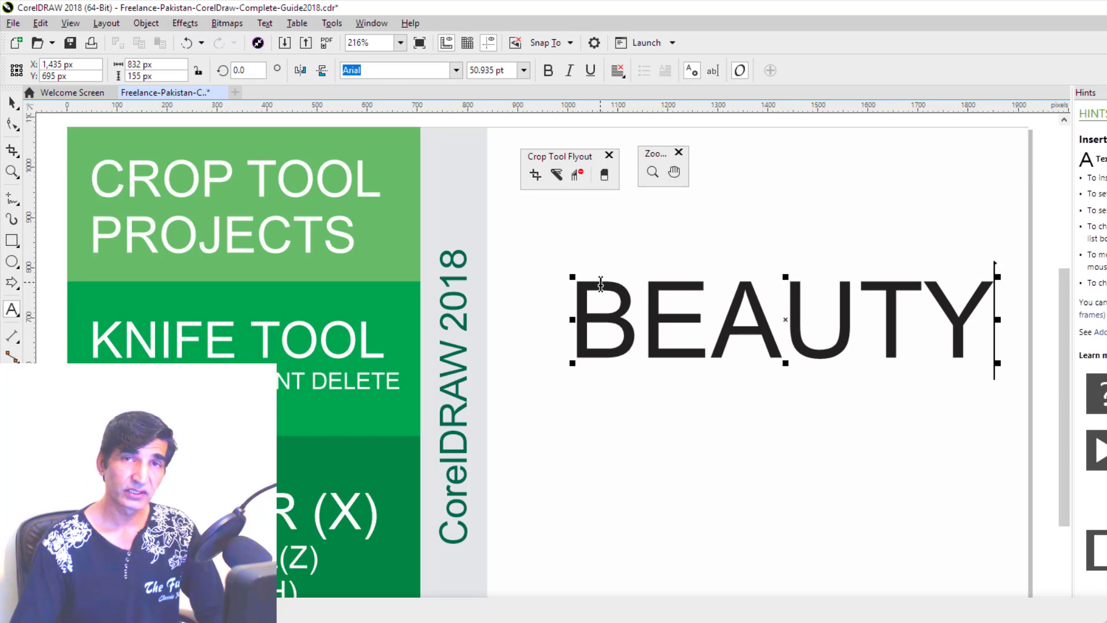
Crop the "BEAUTY" text to an area of about 1,003 × 224 px that cuts off the tops of the letters.
{"action": "left_click", "coordinate": [535, 174]}
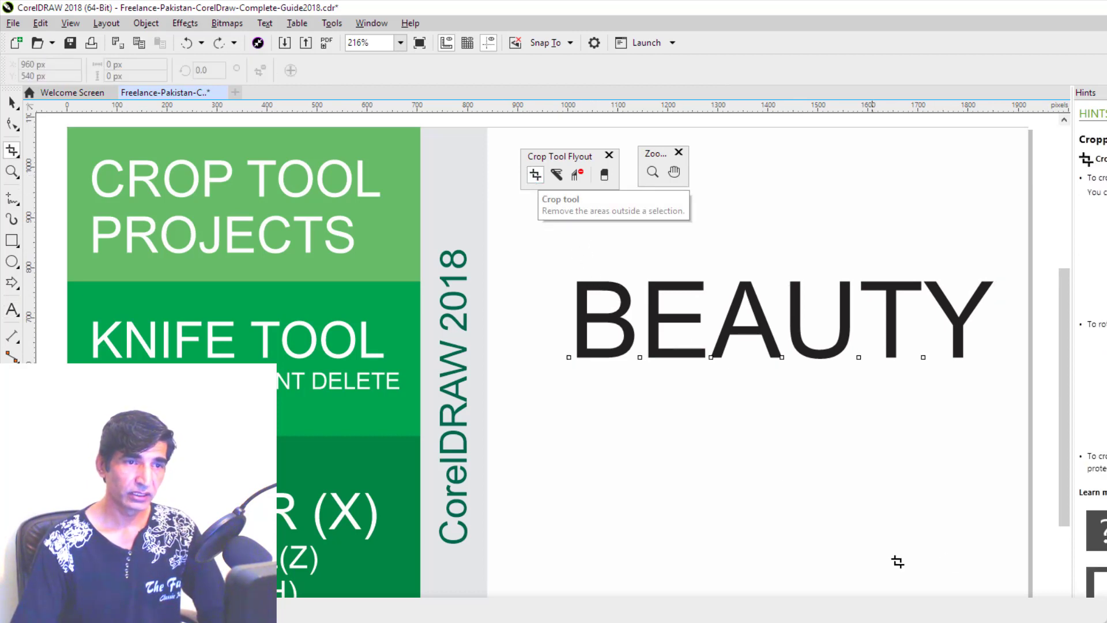
{"action": "left_click_drag", "start_coordinate": [1008, 410], "coordinate": [506, 298]}
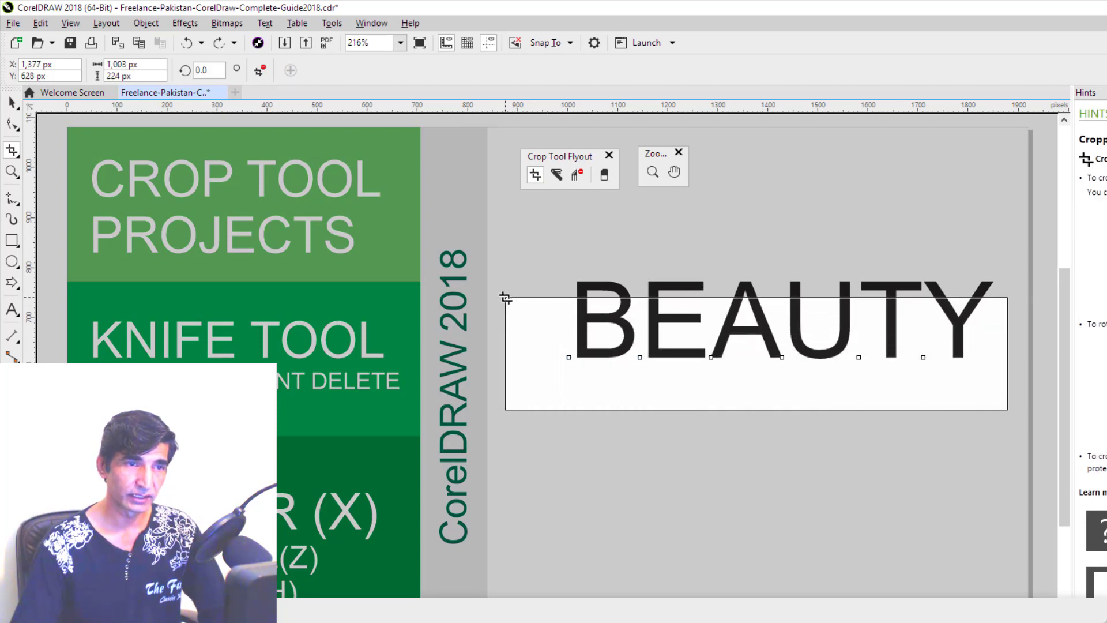
{"action": "double_click", "coordinate": [533, 323]}
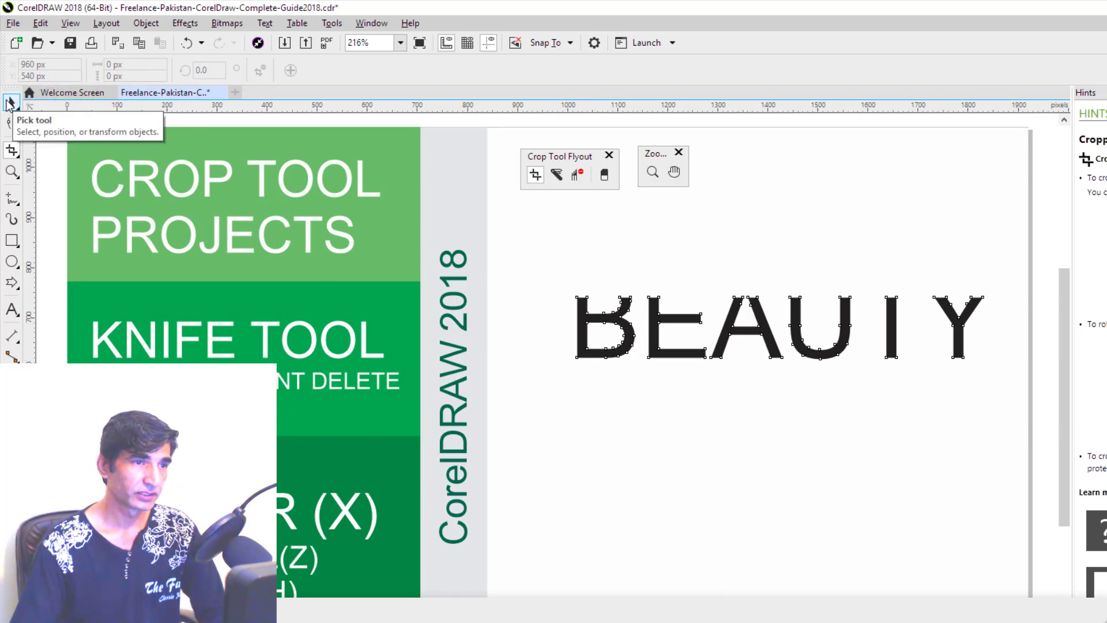
Fill the cropped "BEAUTY" lettering with magenta and deselect it.
{"action": "left_click", "coordinate": [10, 102]}
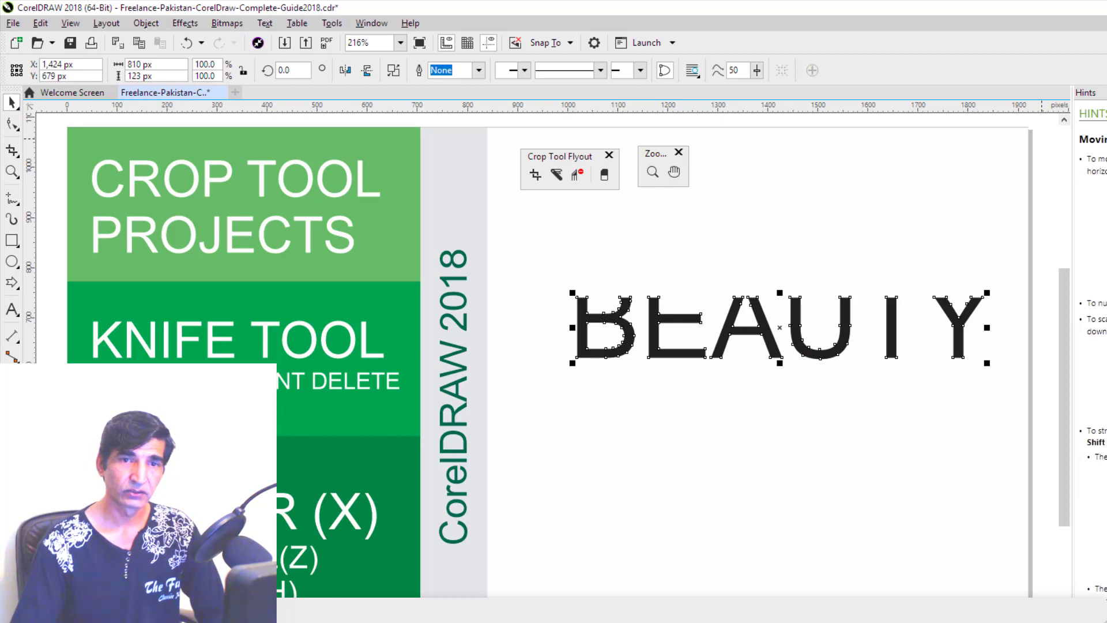
{"action": "left_click", "coordinate": [1105, 276]}
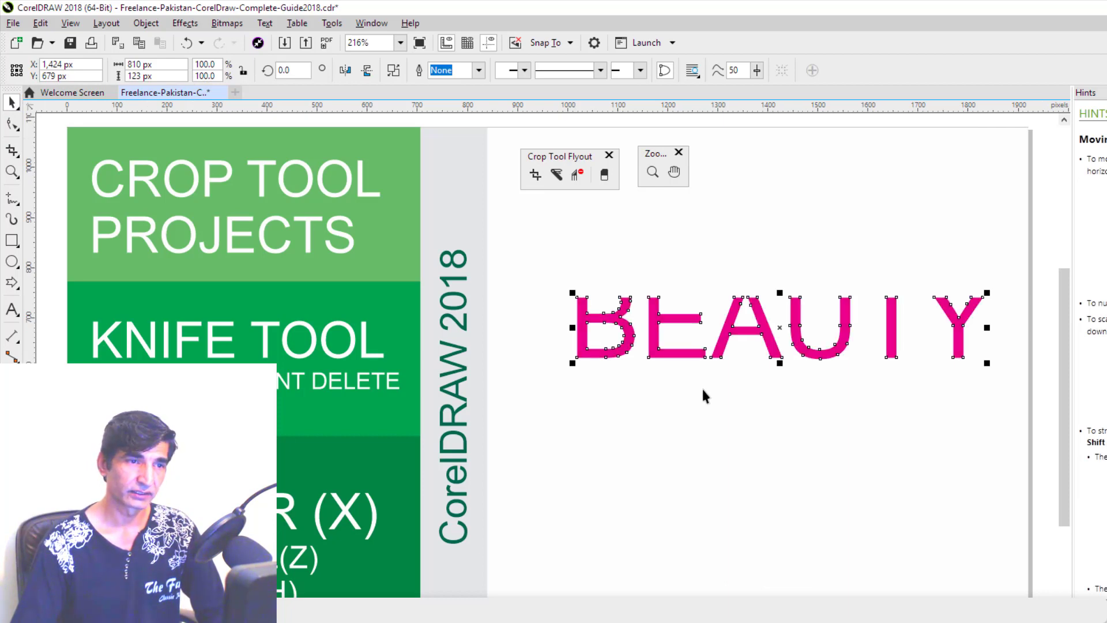
{"action": "left_click", "coordinate": [988, 408]}
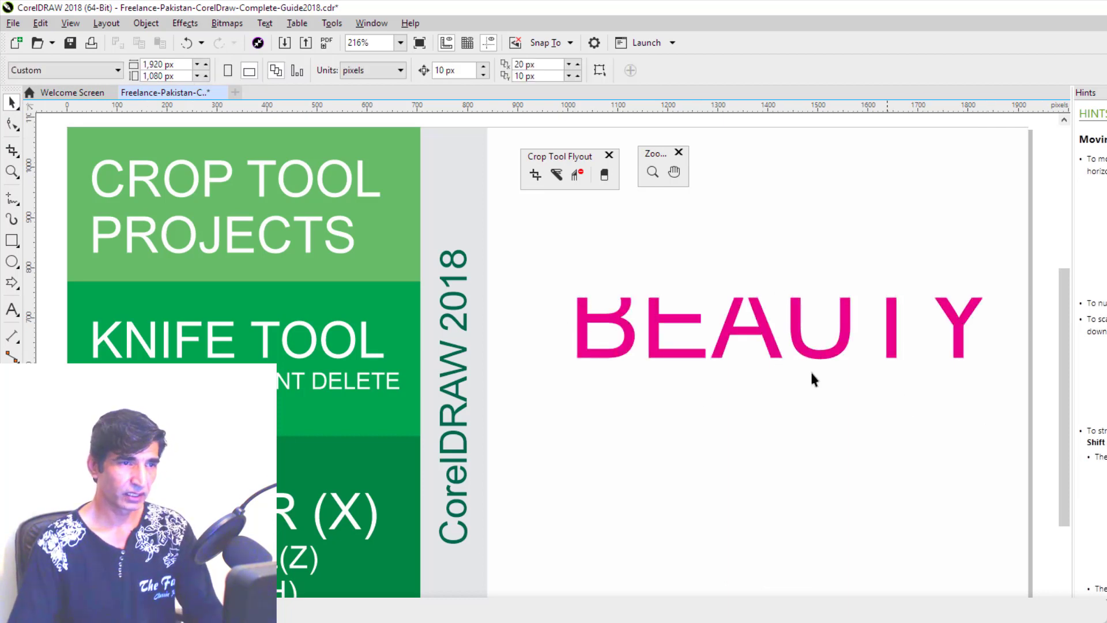
Delete the magenta cropped lettering from the page.
{"action": "left_click_drag", "start_coordinate": [556, 254], "coordinate": [991, 398]}
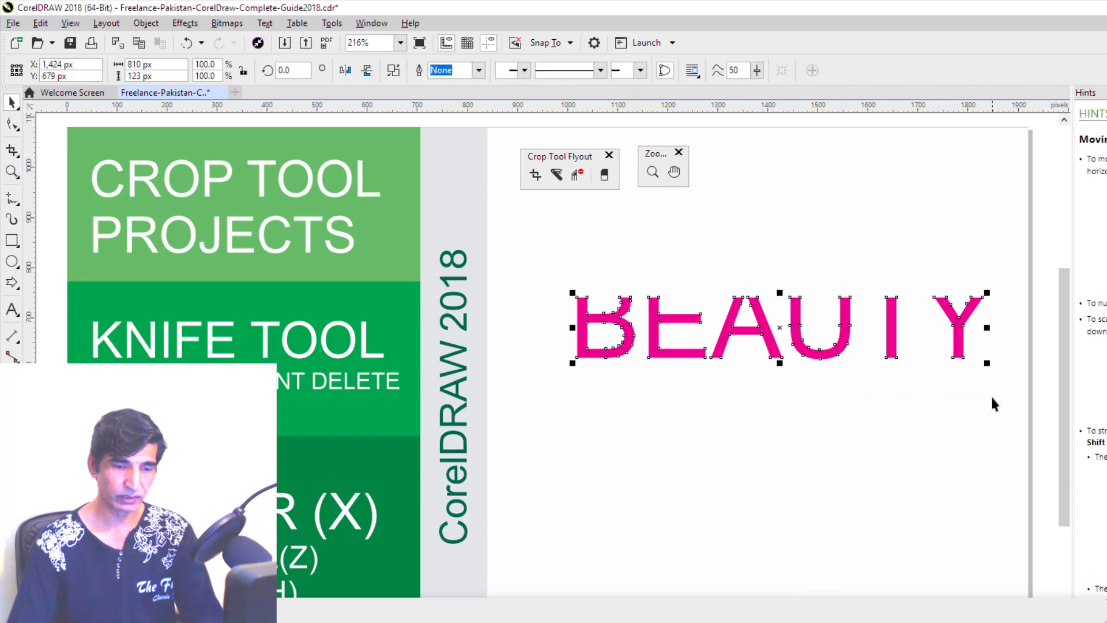
{"action": "key", "text": "Delete"}
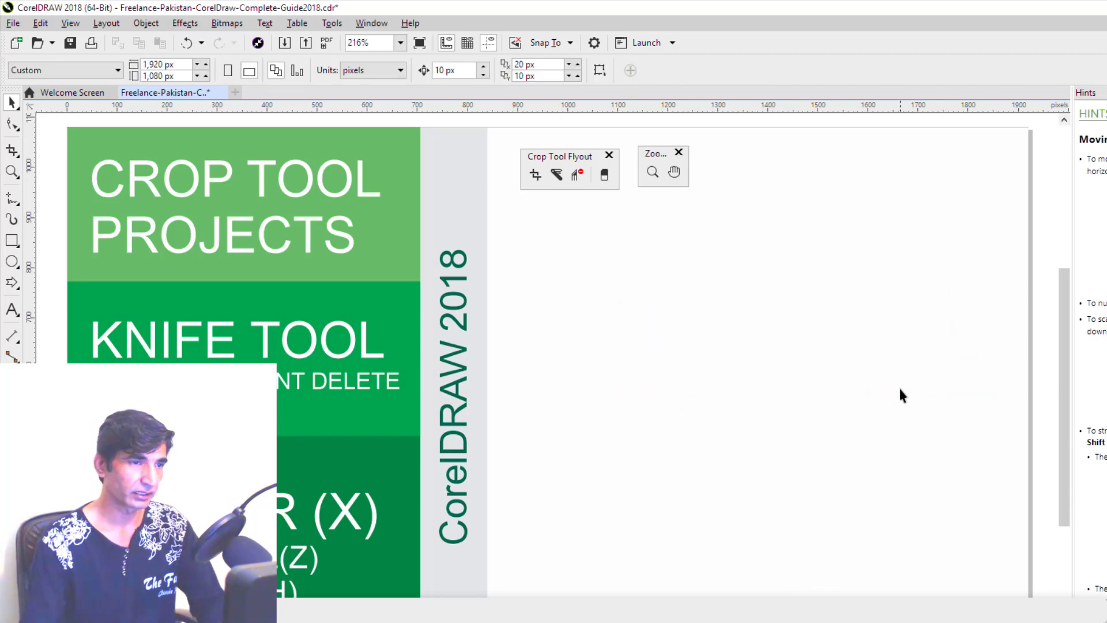
Import apricots-2523272.jpg and place it in the blank area of the page at about 764 × 509 px.
{"action": "key", "text": "ctrl+i"}
{"action": "left_click", "coordinate": [323, 128]}
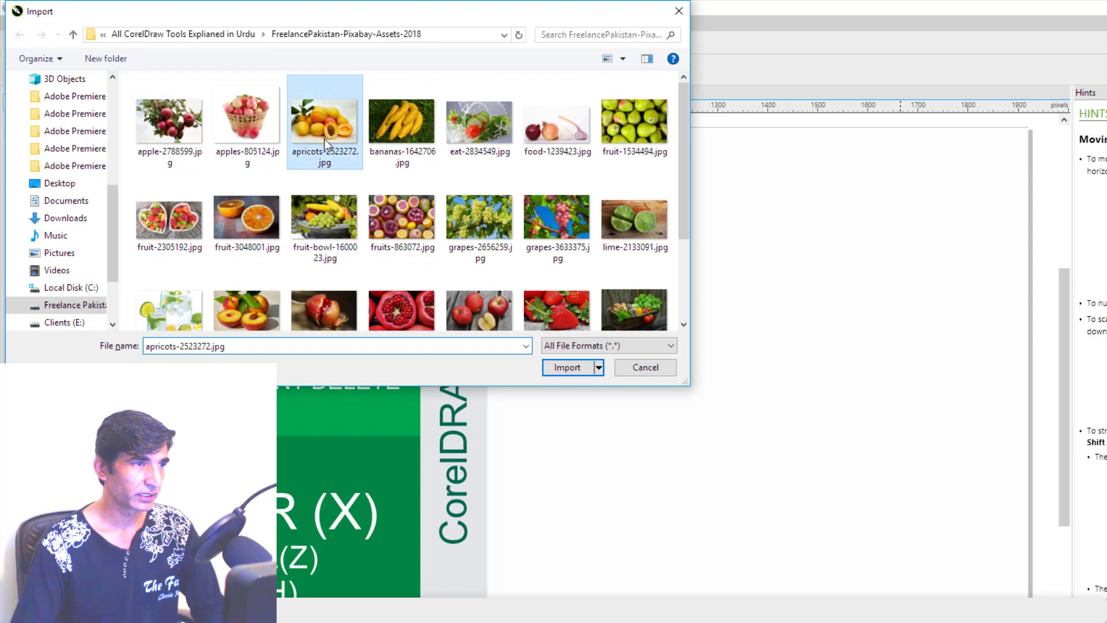
{"action": "left_click", "coordinate": [572, 368]}
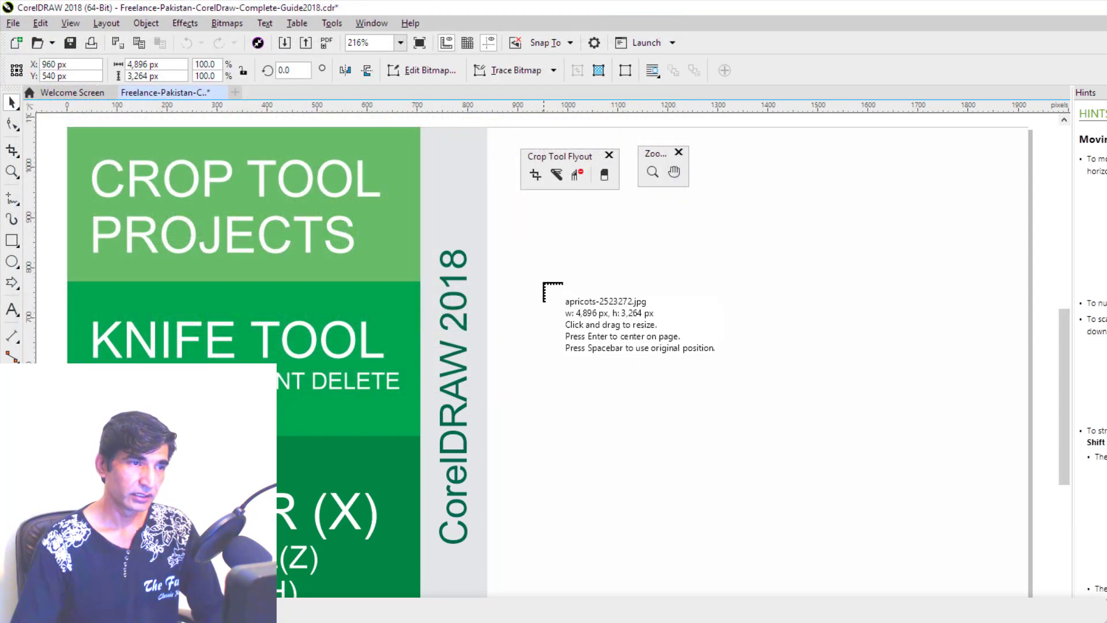
{"action": "left_click_drag", "start_coordinate": [544, 283], "coordinate": [926, 587]}
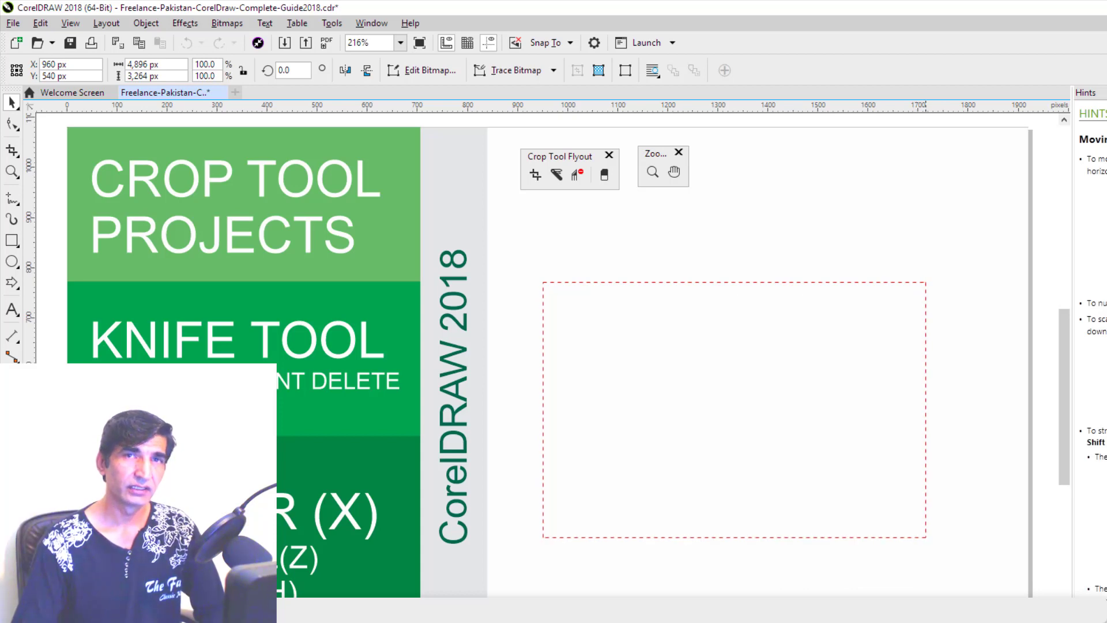
{"action": "left_click_drag", "start_coordinate": [926, 538], "coordinate": [926, 537]}
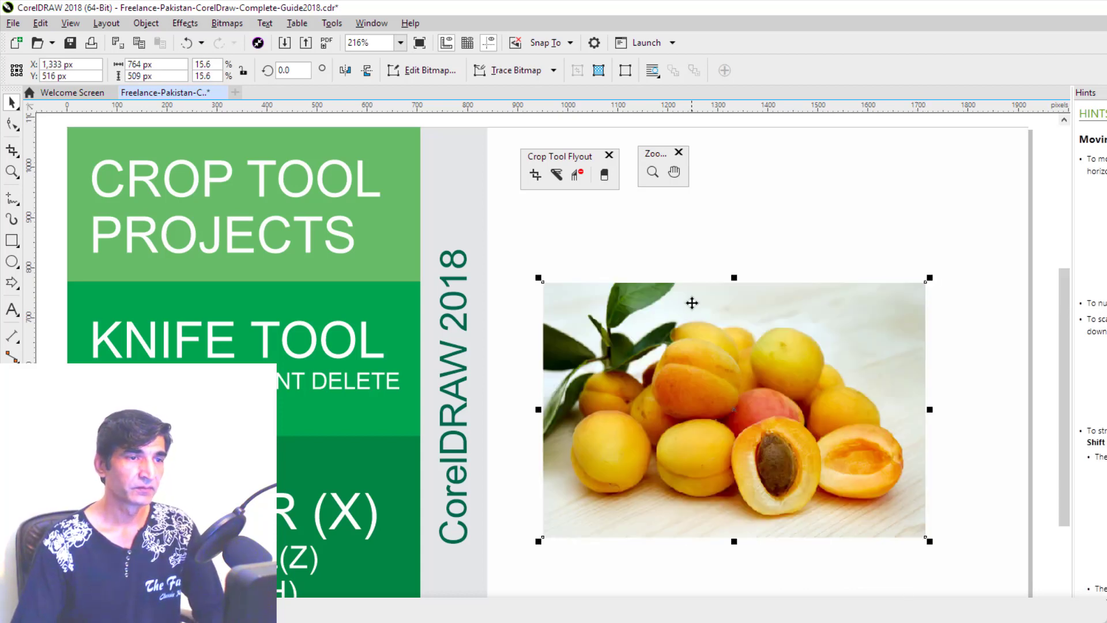
Crop the apricot photo to an area of about 527 × 407 px covering its lower-right part.
{"action": "left_click", "coordinate": [535, 175]}
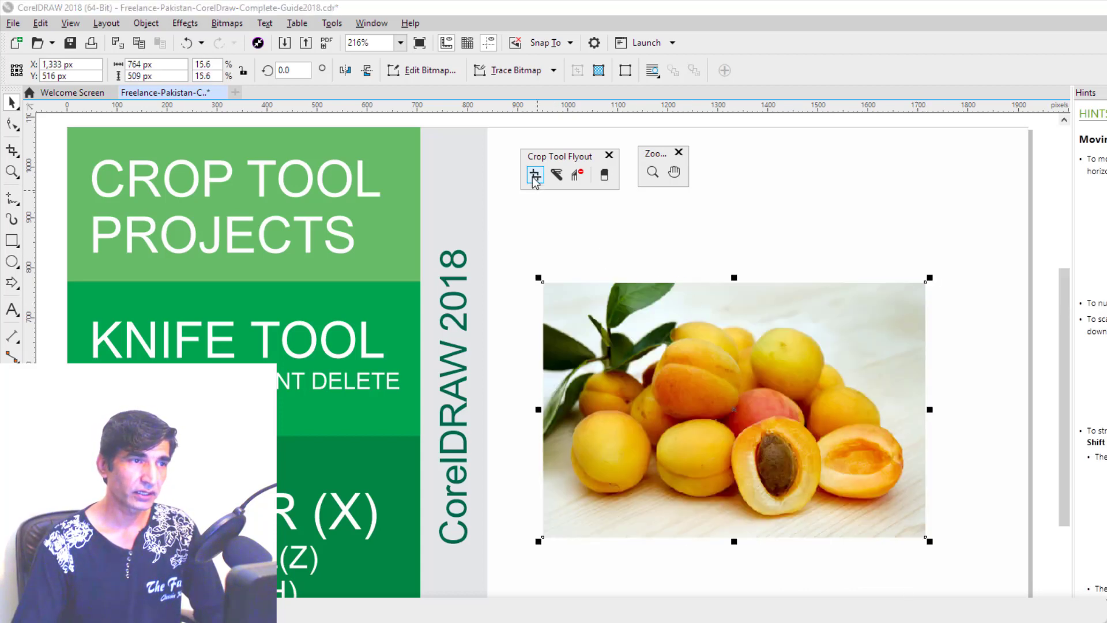
{"action": "left_click_drag", "start_coordinate": [648, 321], "coordinate": [912, 525]}
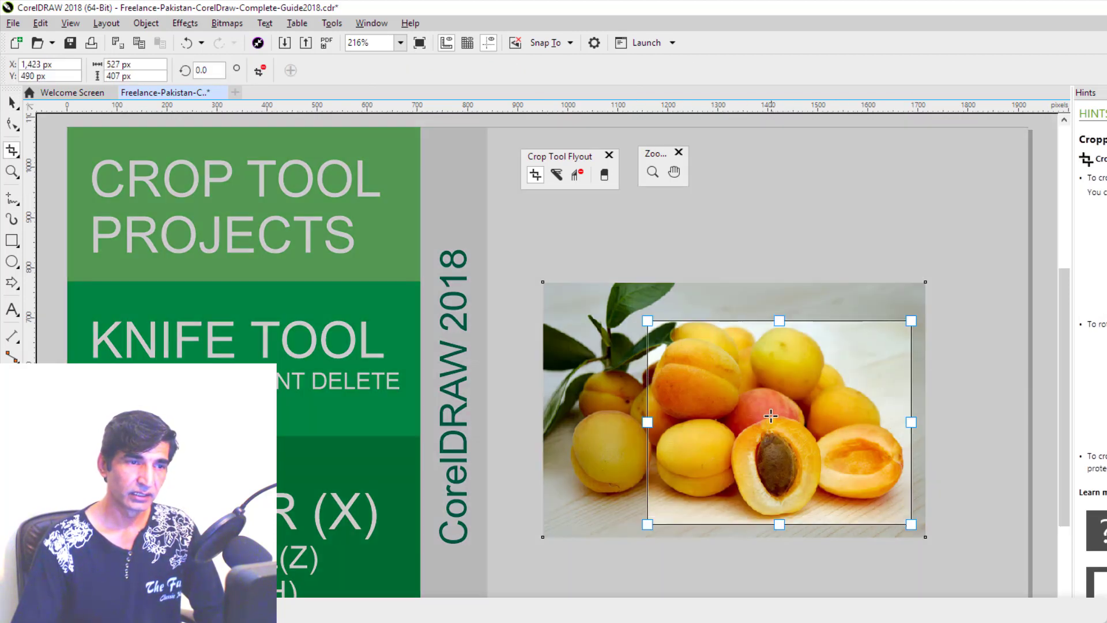
{"action": "double_click", "coordinate": [773, 415]}
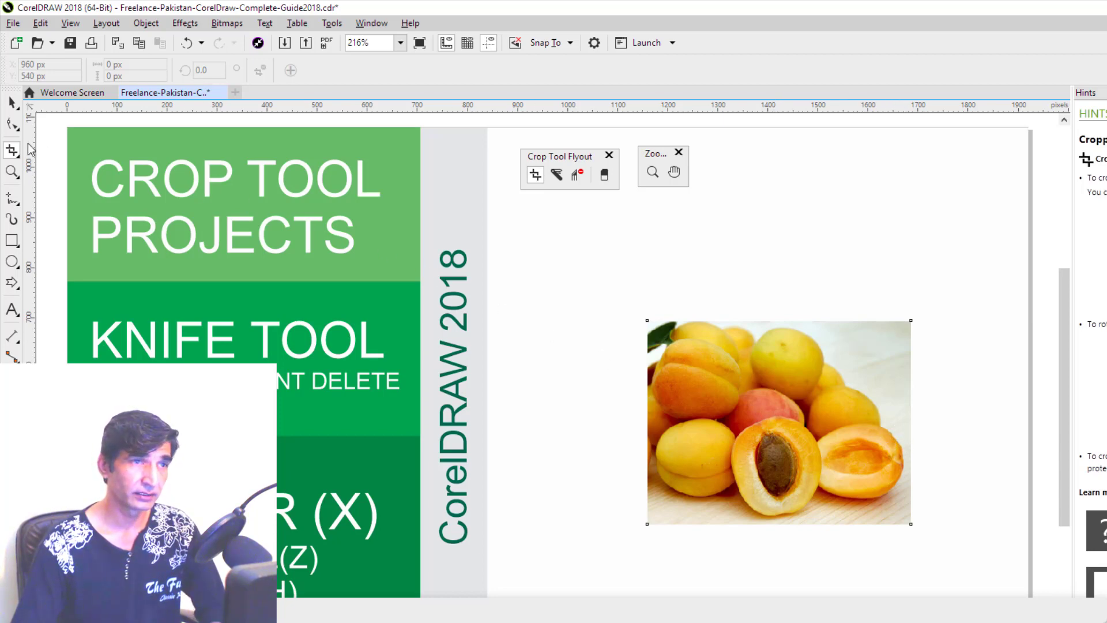
Reshape the cropped photo by moving its upper-right corner node inward and converting its top edge to a curve that bends downward.
{"action": "left_click", "coordinate": [11, 124]}
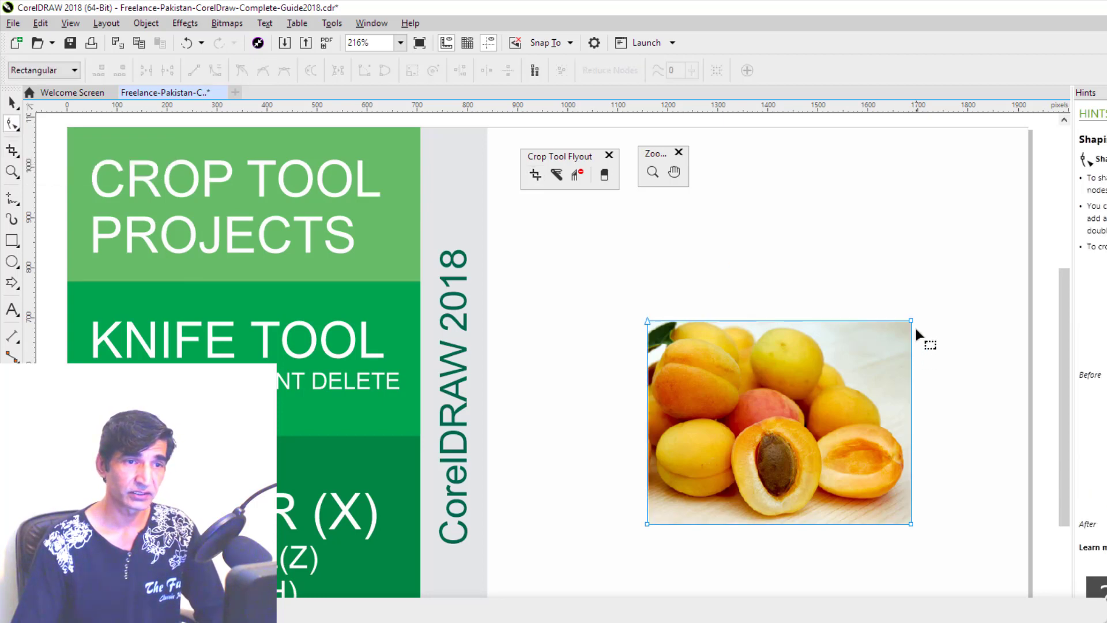
{"action": "left_click_drag", "start_coordinate": [911, 321], "coordinate": [828, 320]}
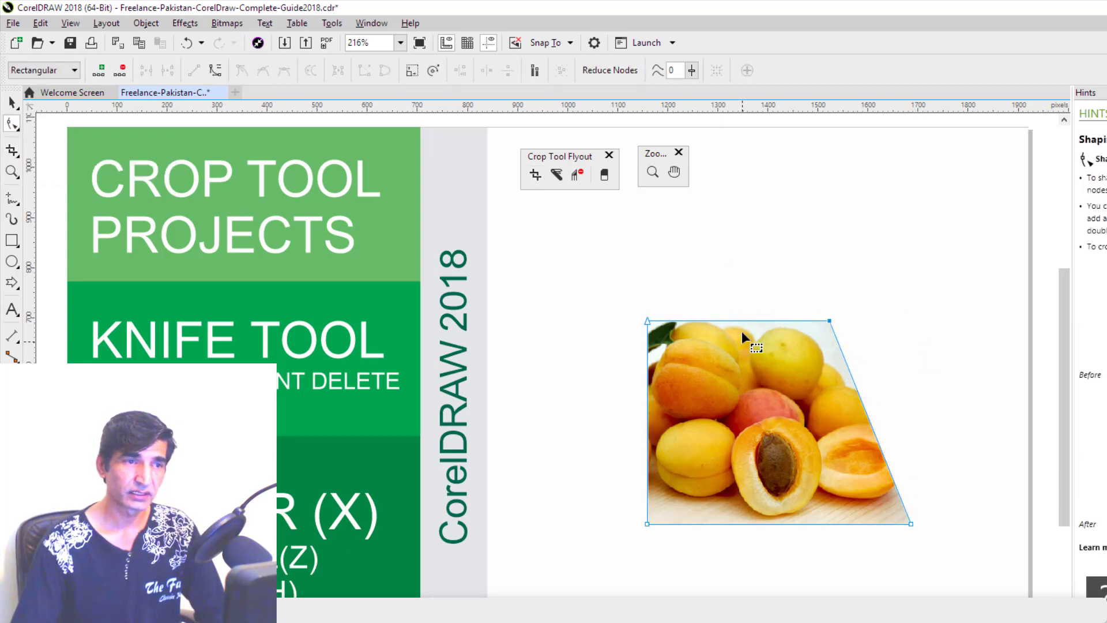
{"action": "right_click", "coordinate": [725, 320]}
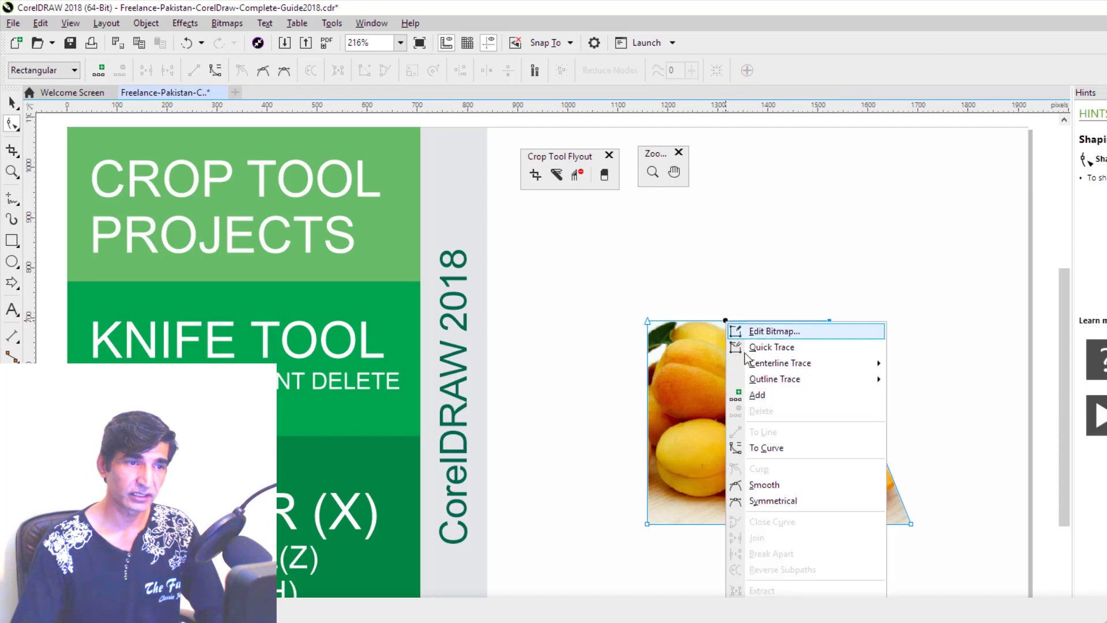
{"action": "left_click", "coordinate": [772, 448]}
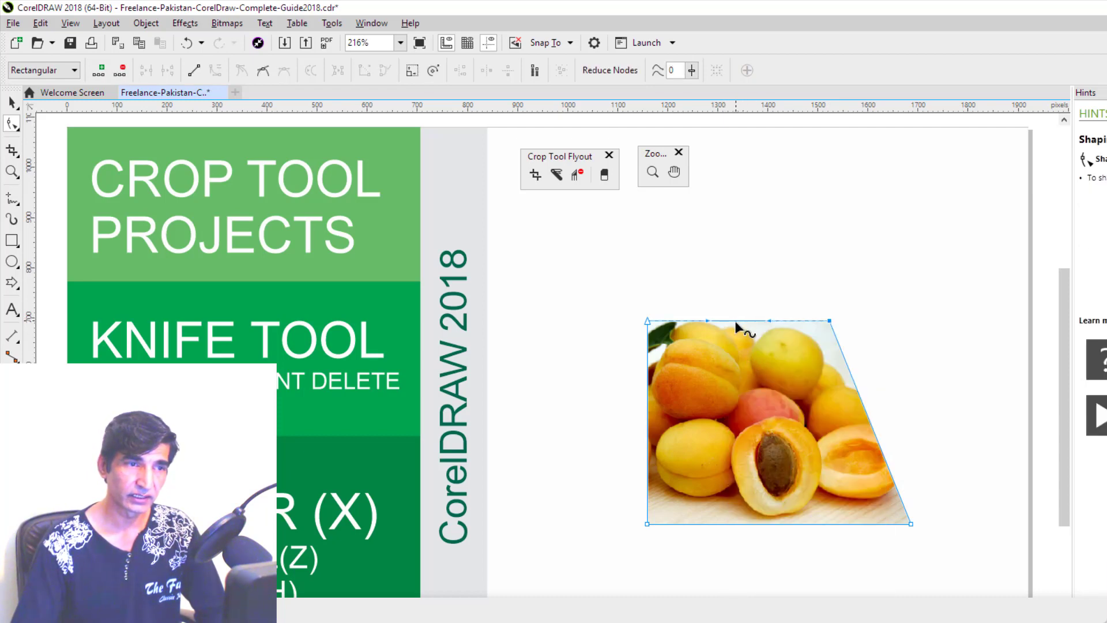
{"action": "left_click_drag", "start_coordinate": [733, 321], "coordinate": [750, 384]}
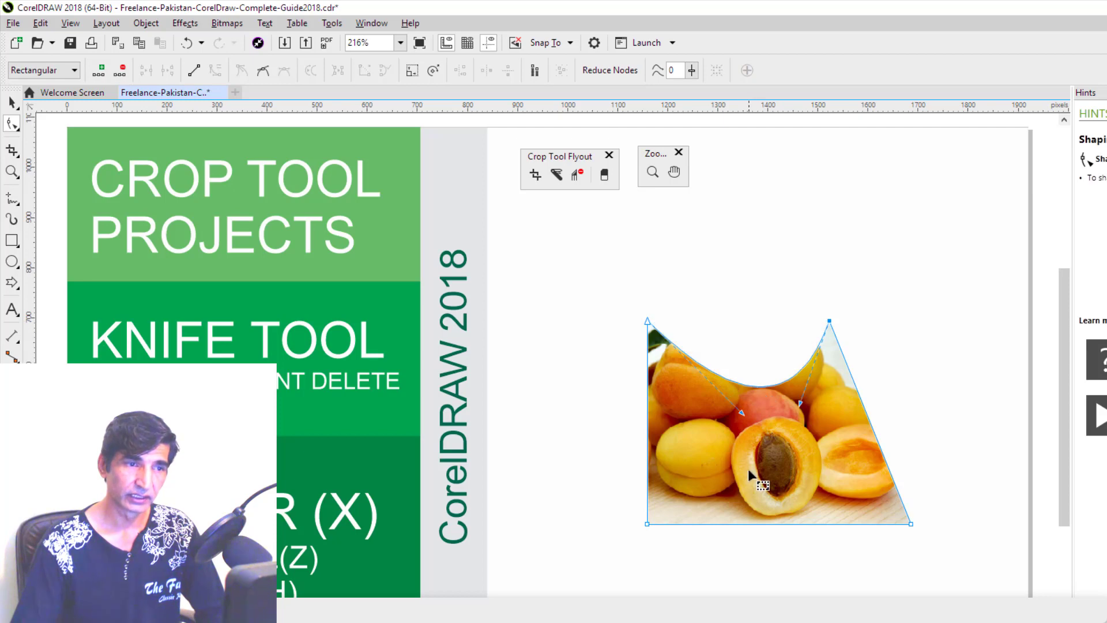
Delete the reshaped apricot photo from the page.
{"action": "key", "text": "space"}
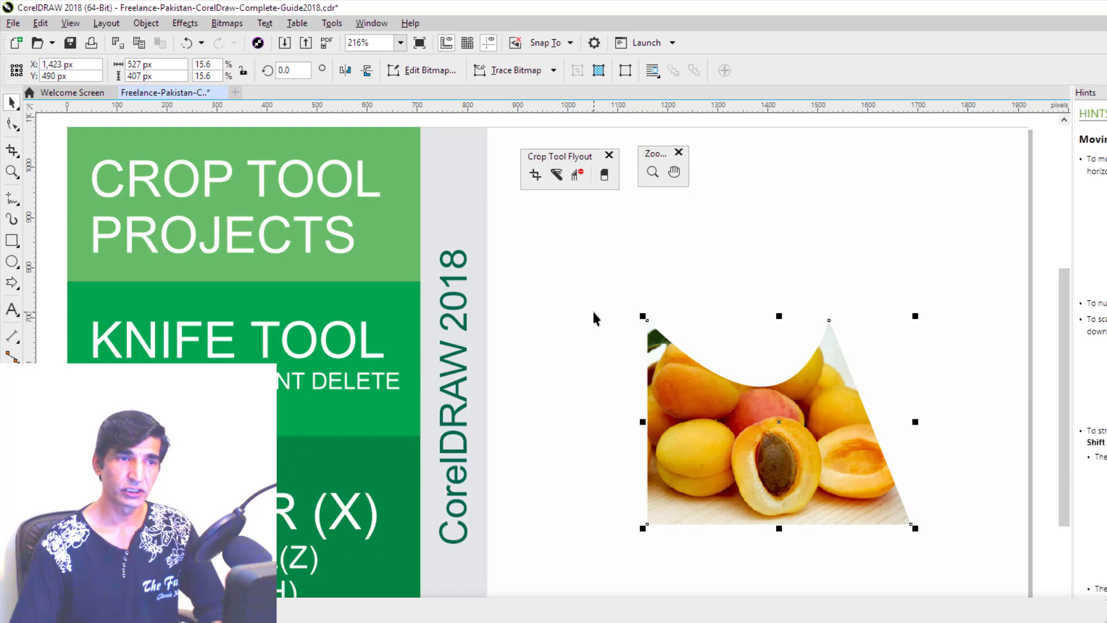
{"action": "left_click_drag", "start_coordinate": [593, 309], "coordinate": [939, 539]}
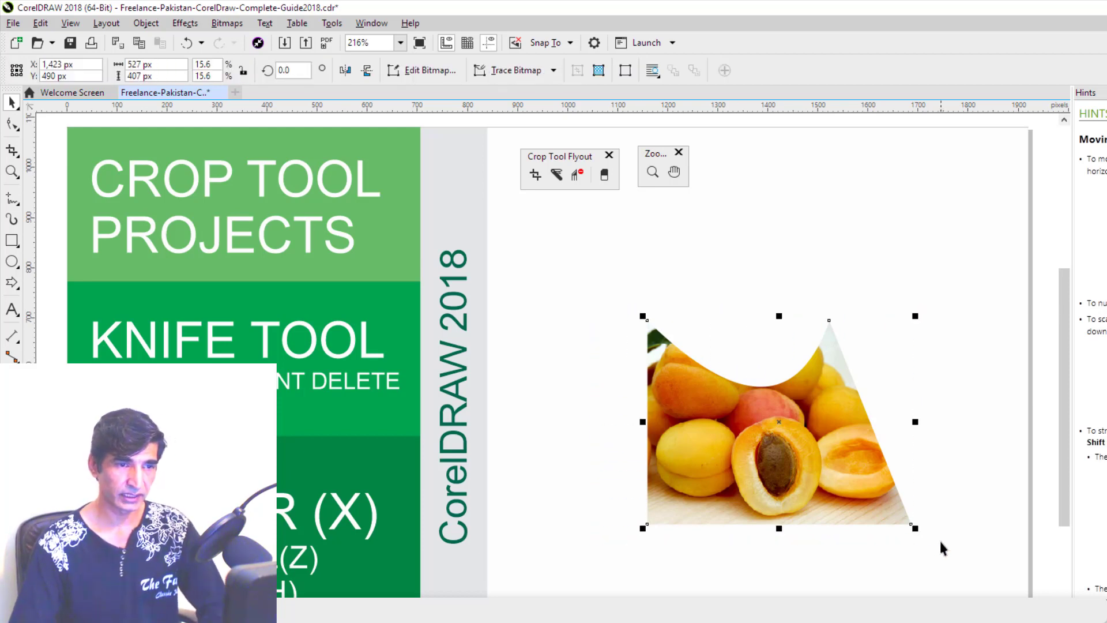
{"action": "key", "text": "Delete"}
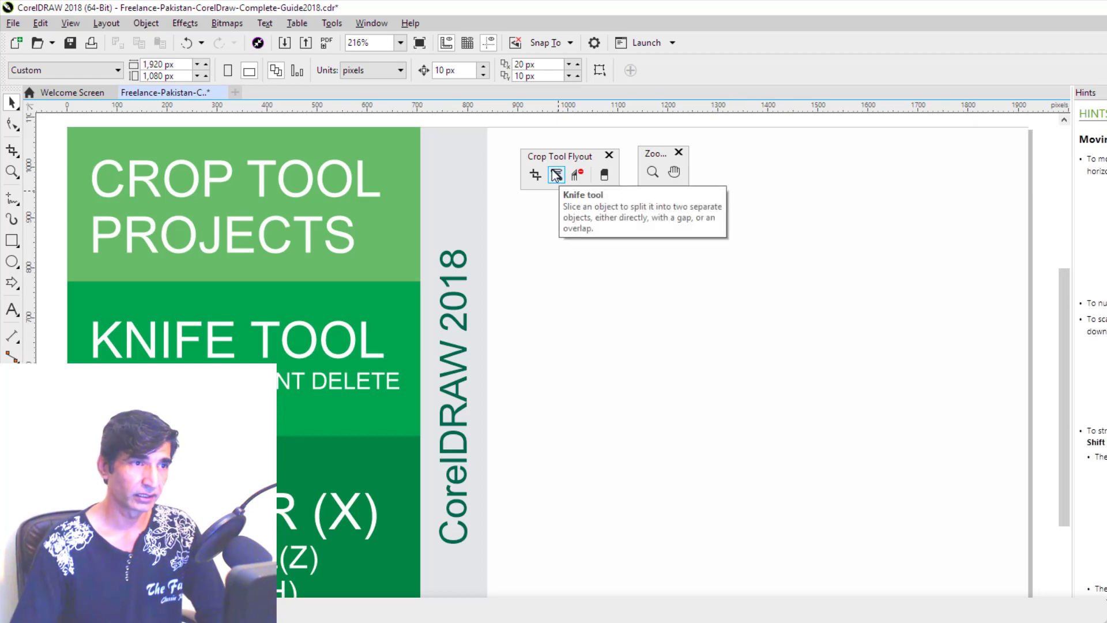
Draw a rectangle of about 534 × 302 px in the blank area of the page and activate the Knife tool.
{"action": "left_click", "coordinate": [11, 239]}
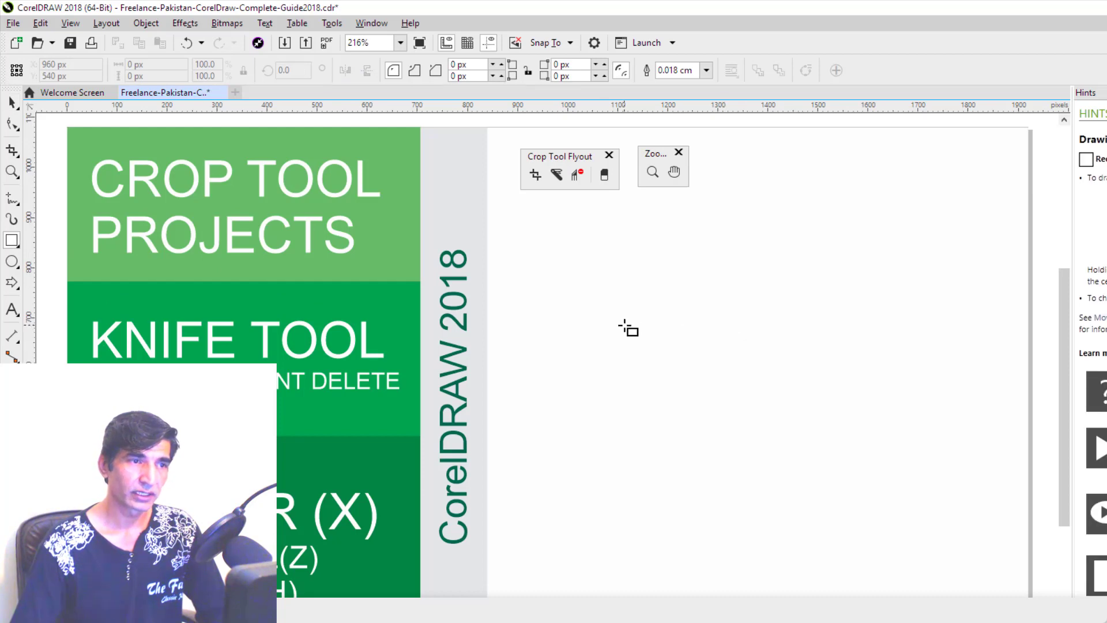
{"action": "left_click_drag", "start_coordinate": [625, 325], "coordinate": [892, 477]}
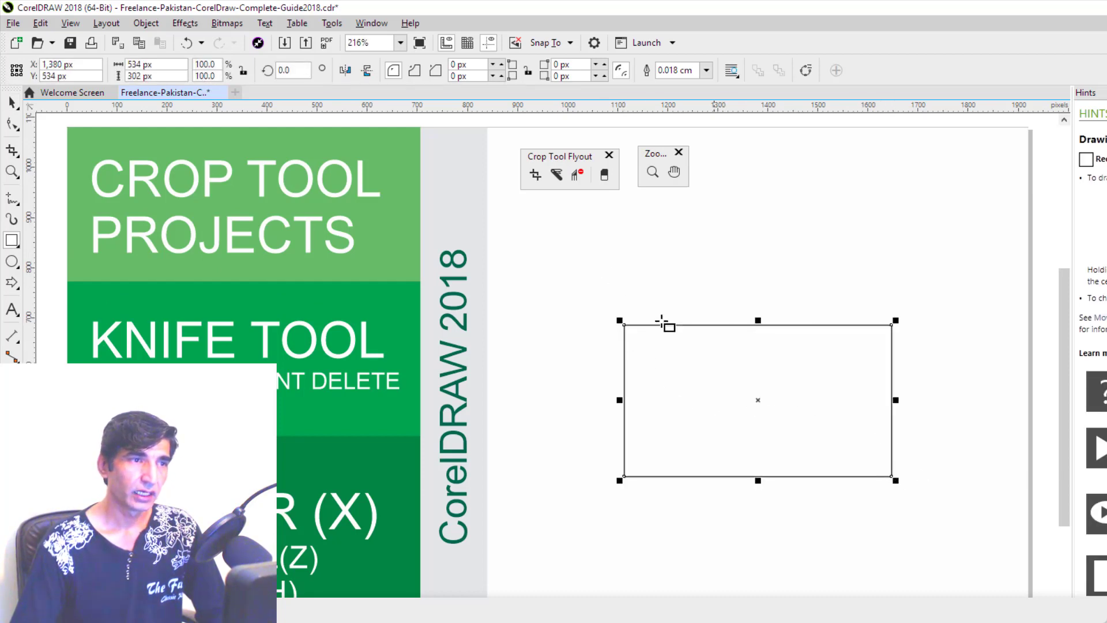
{"action": "left_click", "coordinate": [557, 175]}
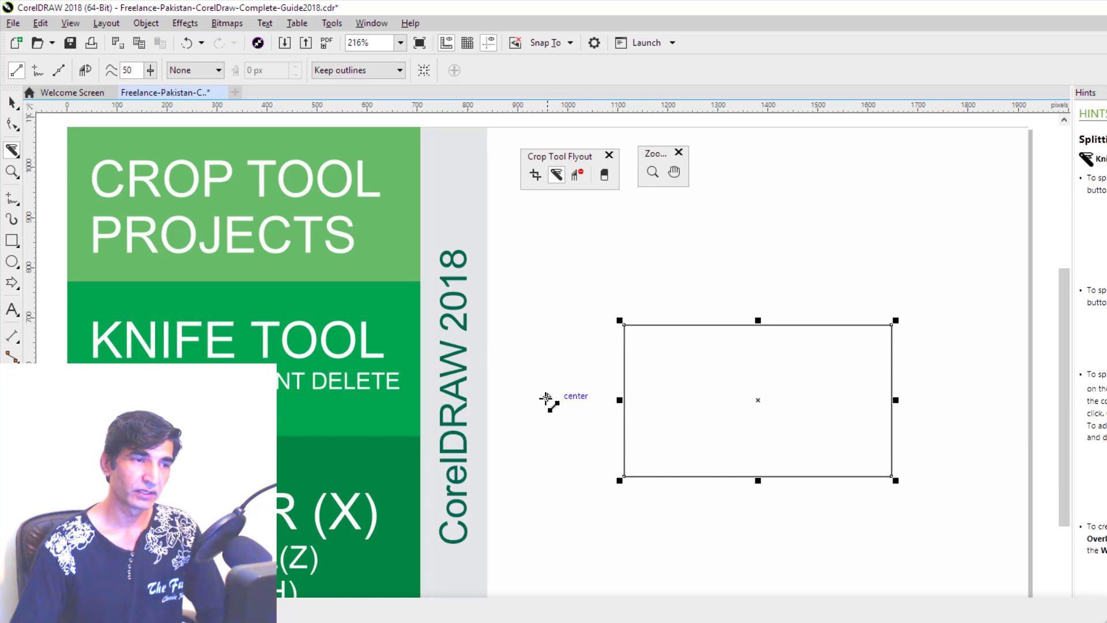
Slice the rectangle horizontally across its middle with a straight Knife cut and deselect the result.
{"action": "left_click_drag", "start_coordinate": [546, 398], "coordinate": [961, 419]}
{"action": "left_click", "coordinate": [11, 102]}
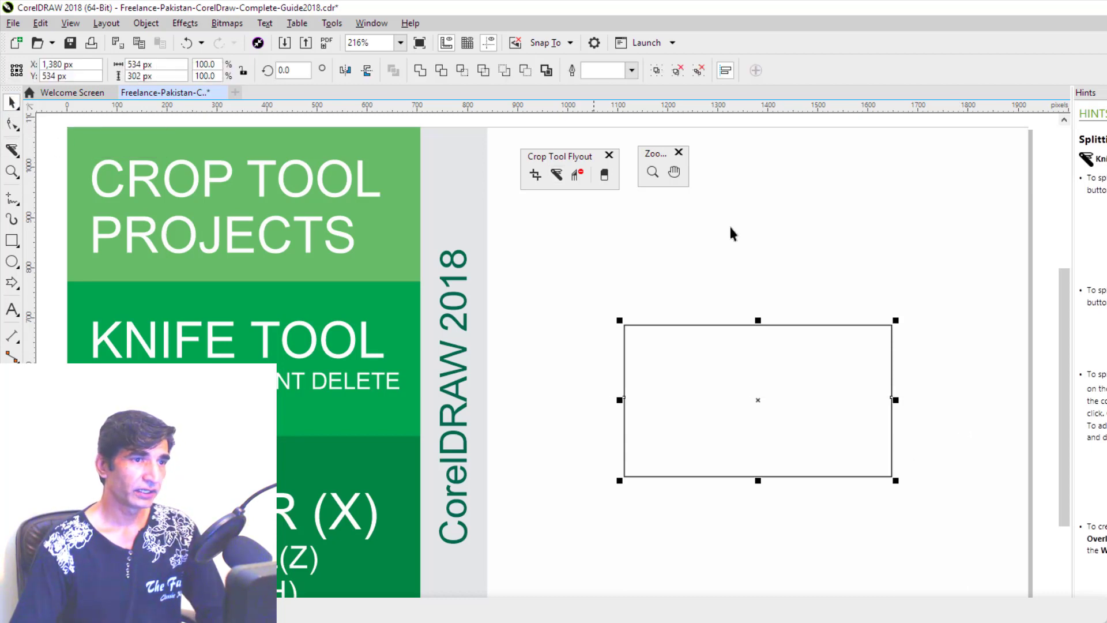
{"action": "left_click", "coordinate": [733, 222]}
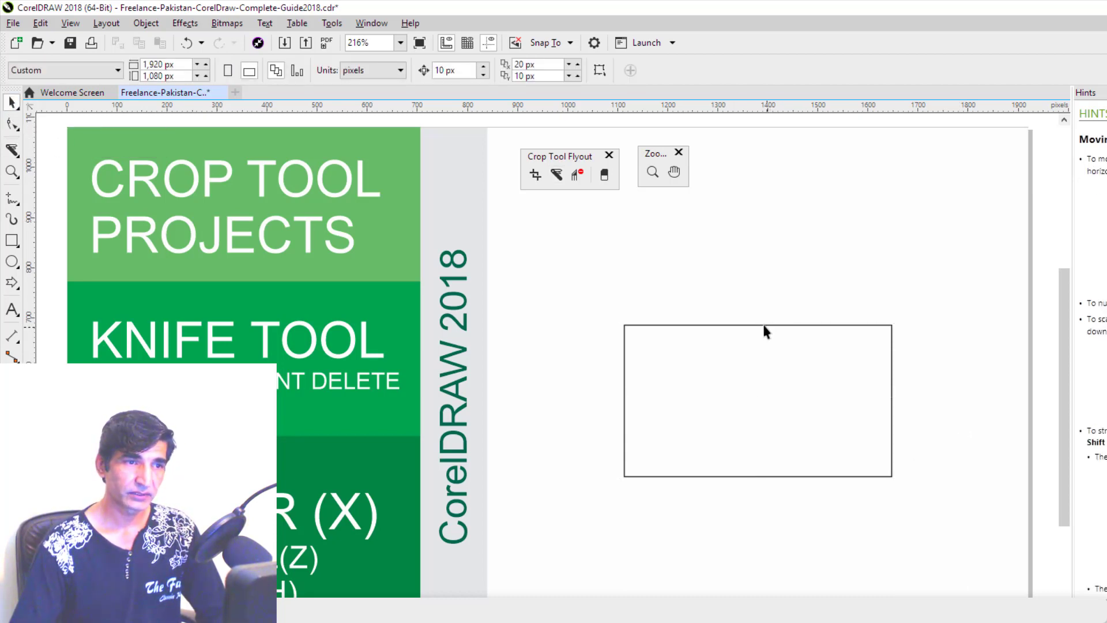
Fill the upper half of the sliced rectangle with dark blue and the lower half with red.
{"action": "left_click", "coordinate": [762, 326]}
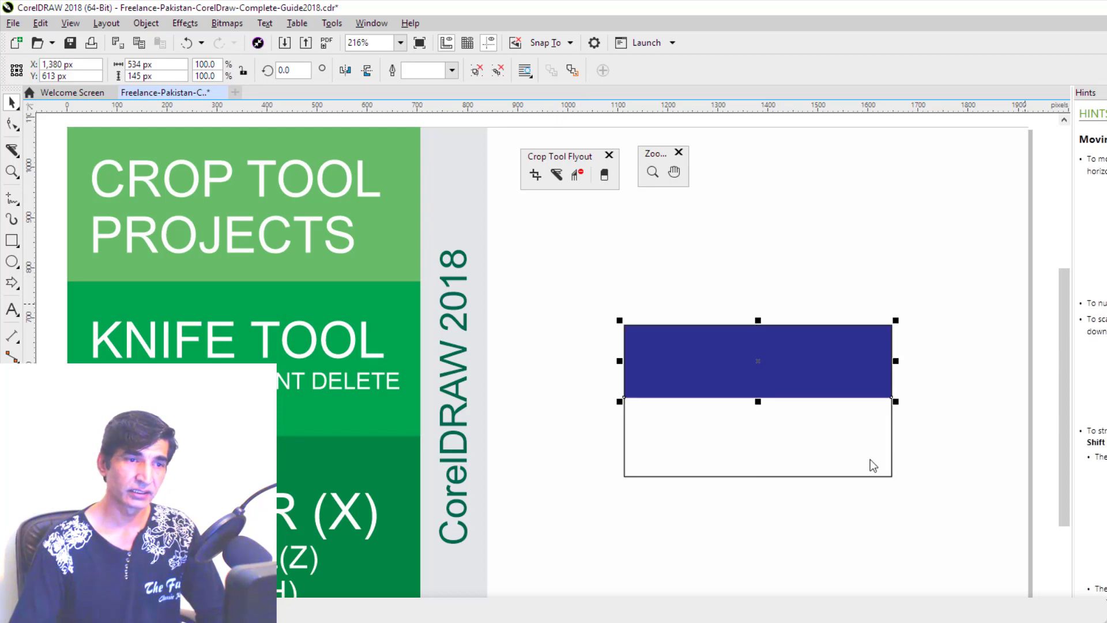
{"action": "left_click", "coordinate": [854, 455]}
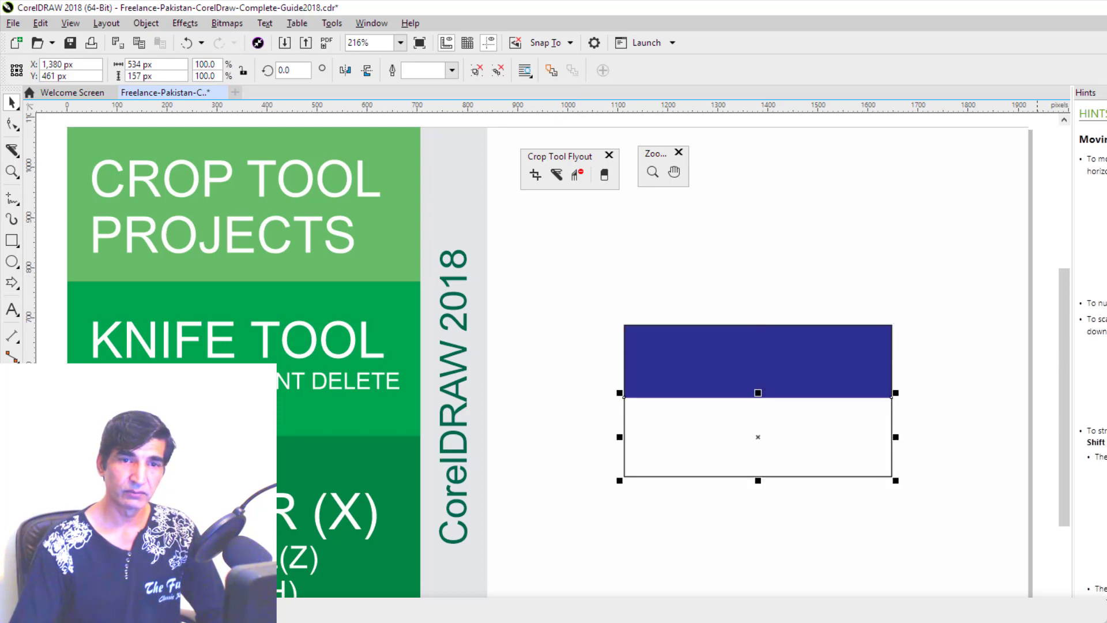
{"action": "left_click", "coordinate": [938, 308]}
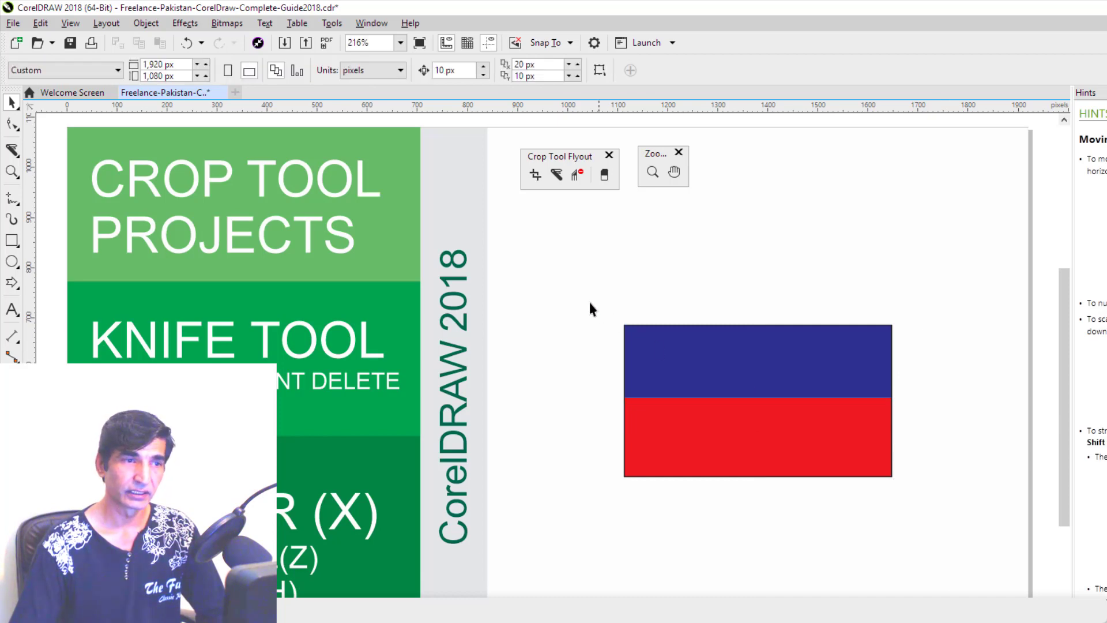
Delete both coloured halves and draw a new rectangle about 311 px high in the blank area of the page.
{"action": "left_click_drag", "start_coordinate": [574, 280], "coordinate": [940, 516]}
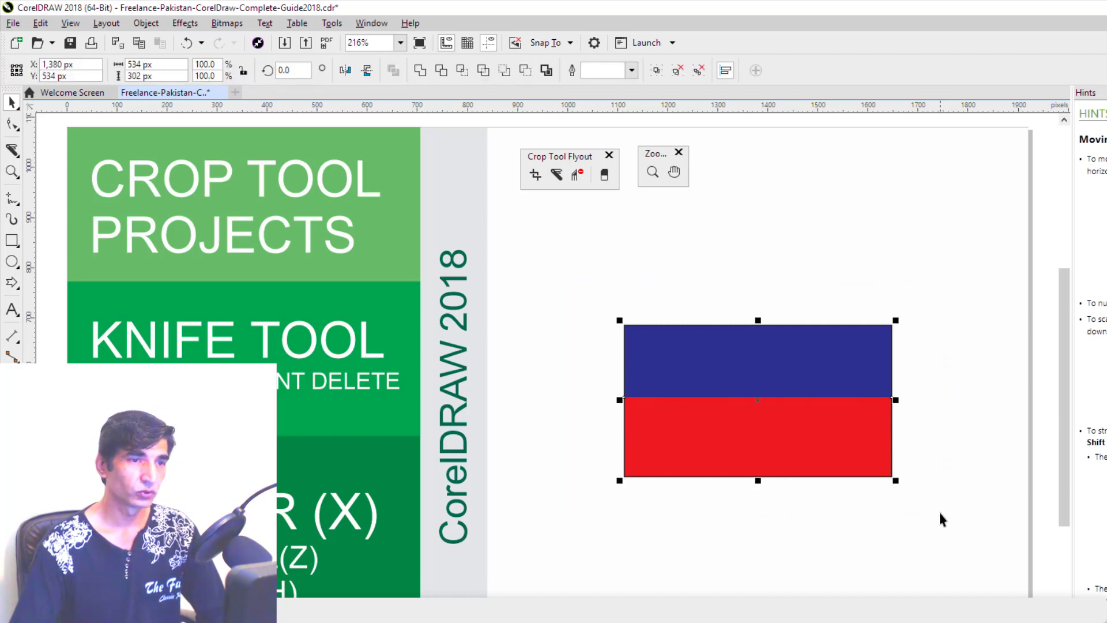
{"action": "key", "text": "Delete"}
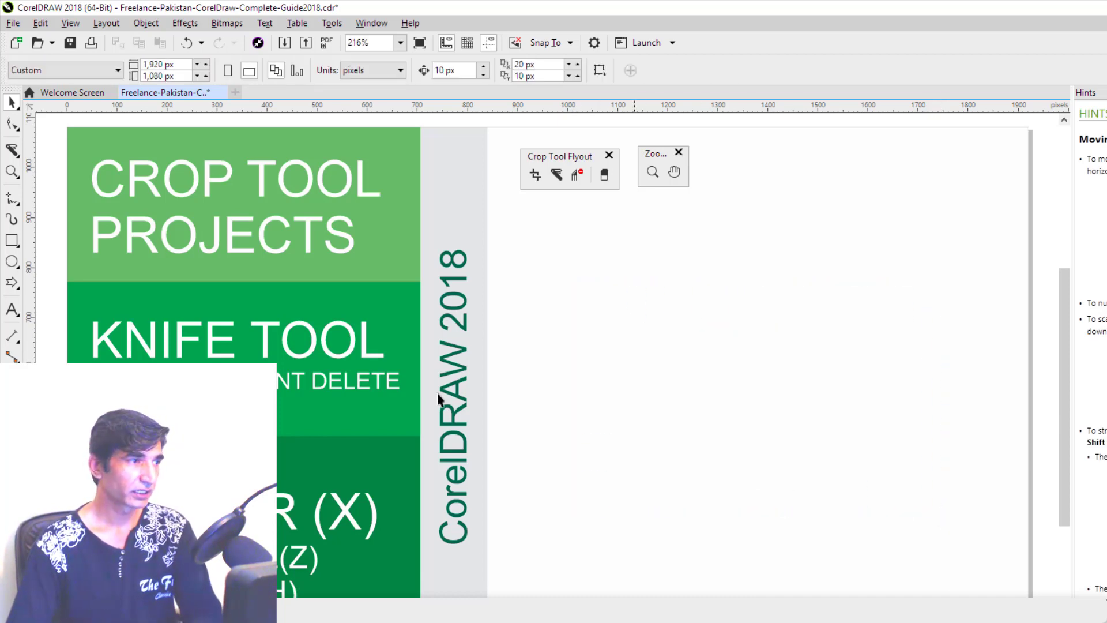
{"action": "left_click", "coordinate": [13, 240]}
{"action": "left_click_drag", "start_coordinate": [580, 305], "coordinate": [882, 460]}
Split the rectangle with the Knife tool in Freehand mode along a wavy vertical line from above its top edge to below its bottom edge.
{"action": "left_click", "coordinate": [556, 174]}
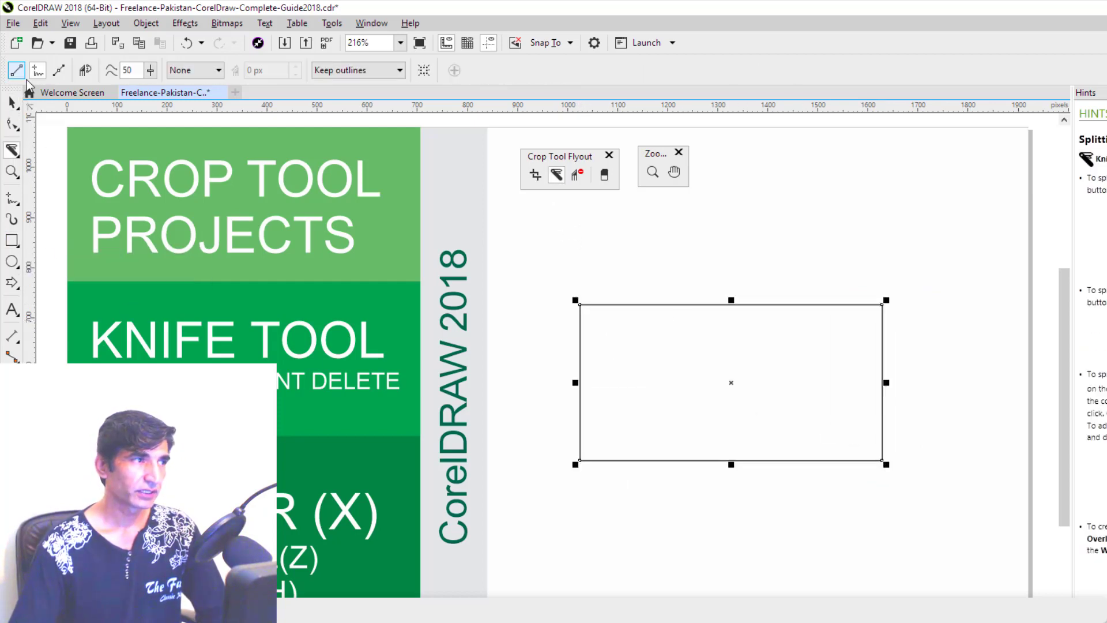
{"action": "left_click", "coordinate": [37, 70]}
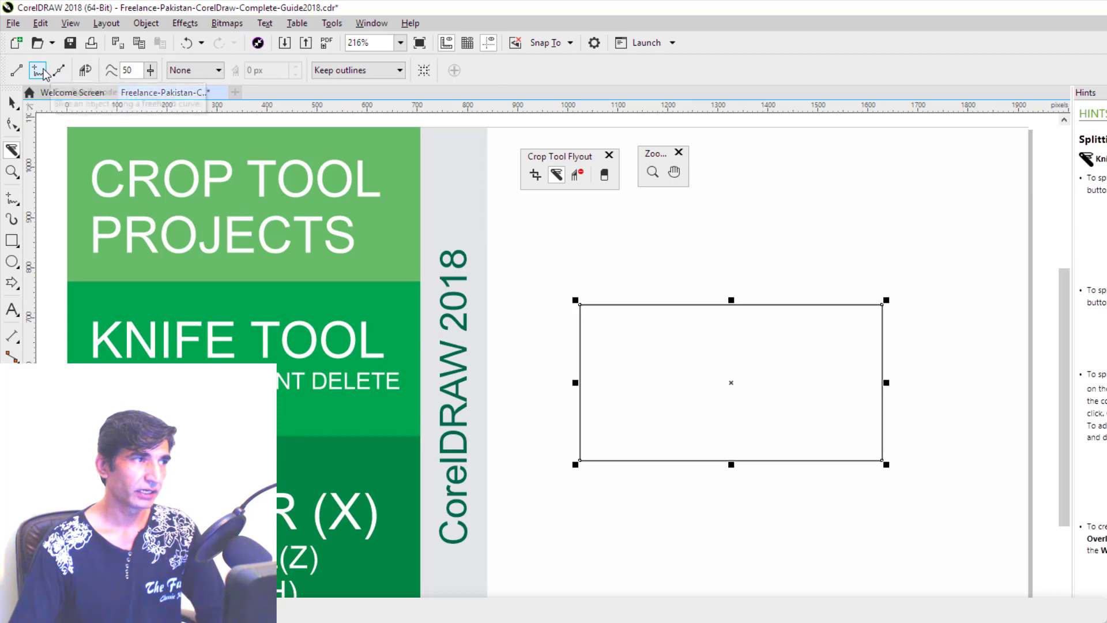
{"action": "left_click", "coordinate": [17, 71]}
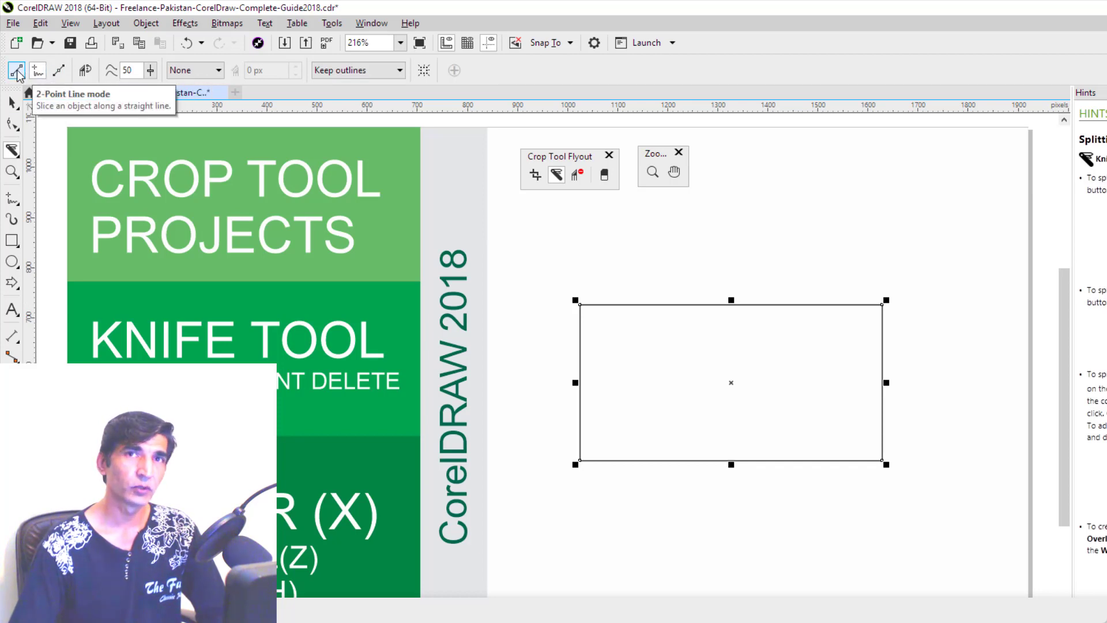
{"action": "left_click", "coordinate": [38, 71]}
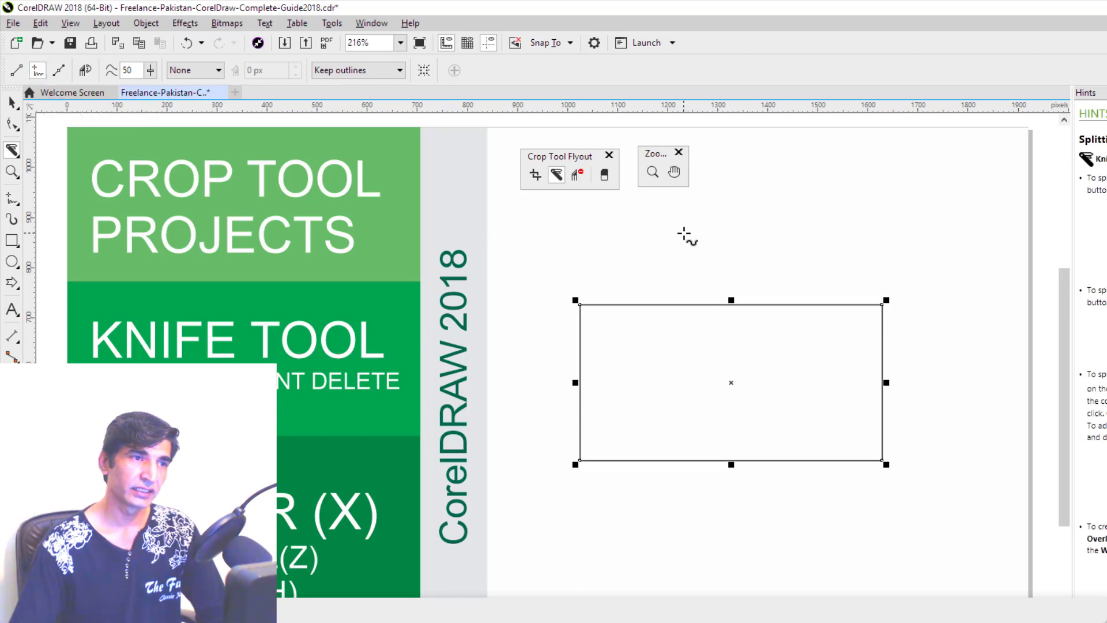
{"action": "mouse_move", "coordinate": [684, 235]}
{"action": "left_mouse_down"}
{"action": "mouse_move", "coordinate": [681, 263]}
{"action": "mouse_move", "coordinate": [700, 277]}
{"action": "mouse_move", "coordinate": [680, 299]}
{"action": "mouse_move", "coordinate": [704, 326]}
{"action": "mouse_move", "coordinate": [687, 345]}
{"action": "mouse_move", "coordinate": [706, 358]}
{"action": "mouse_move", "coordinate": [685, 381]}
{"action": "mouse_move", "coordinate": [713, 403]}
{"action": "mouse_move", "coordinate": [692, 423]}
{"action": "mouse_move", "coordinate": [700, 442]}
{"action": "mouse_move", "coordinate": [689, 550]}
{"action": "left_mouse_up"}
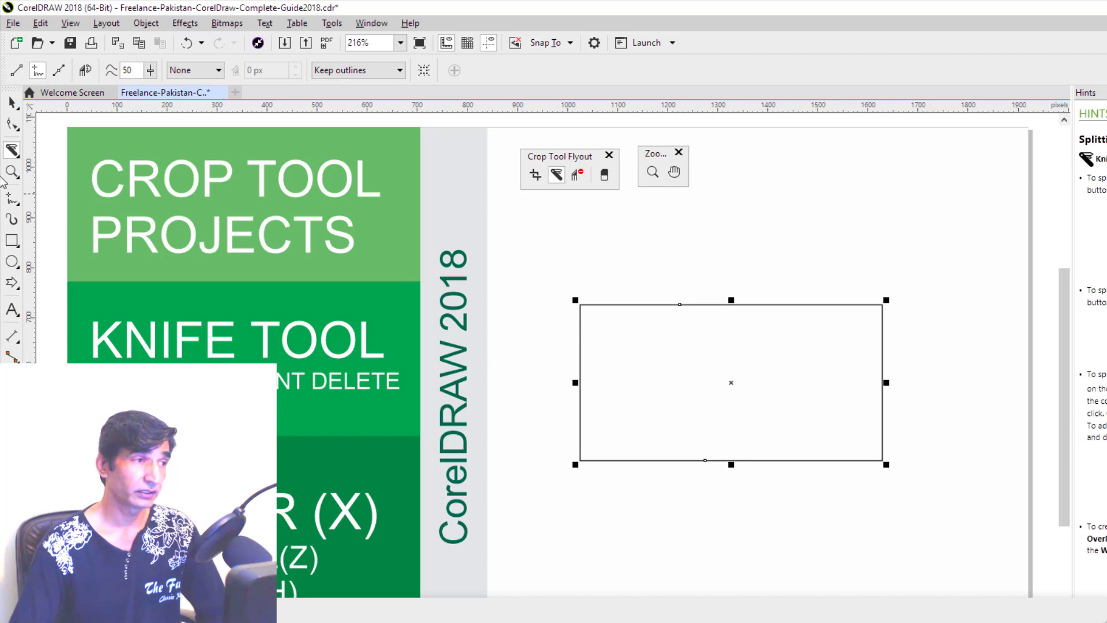
{"action": "left_click", "coordinate": [12, 103]}
{"action": "left_click", "coordinate": [838, 570]}
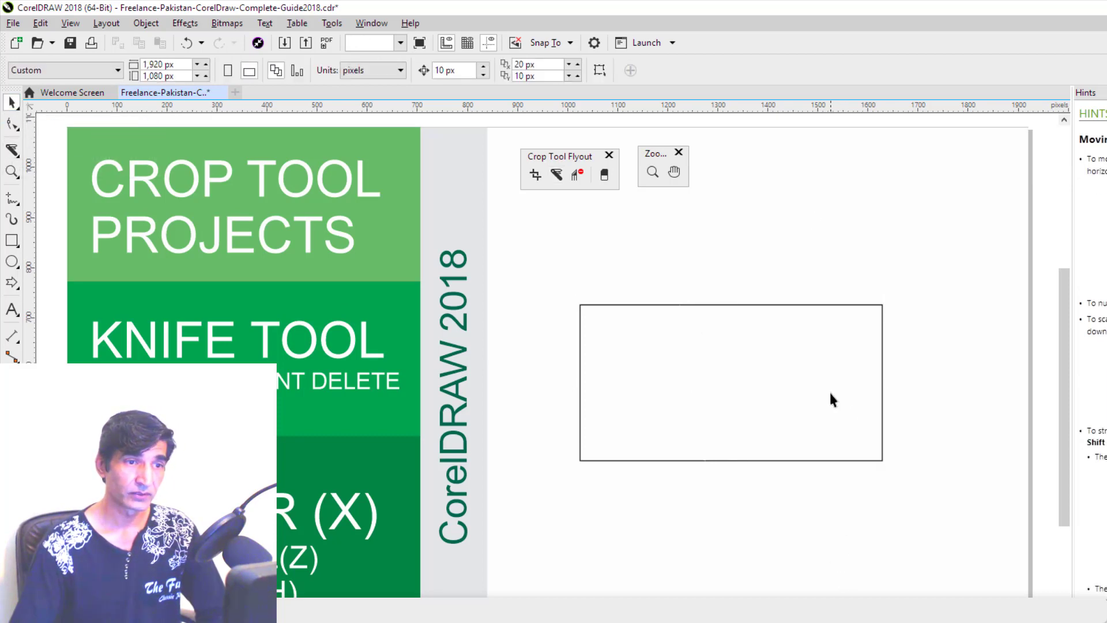
Fill the piece right of the wavy cut with yellow and the piece left of it with green.
{"action": "left_click", "coordinate": [831, 397]}
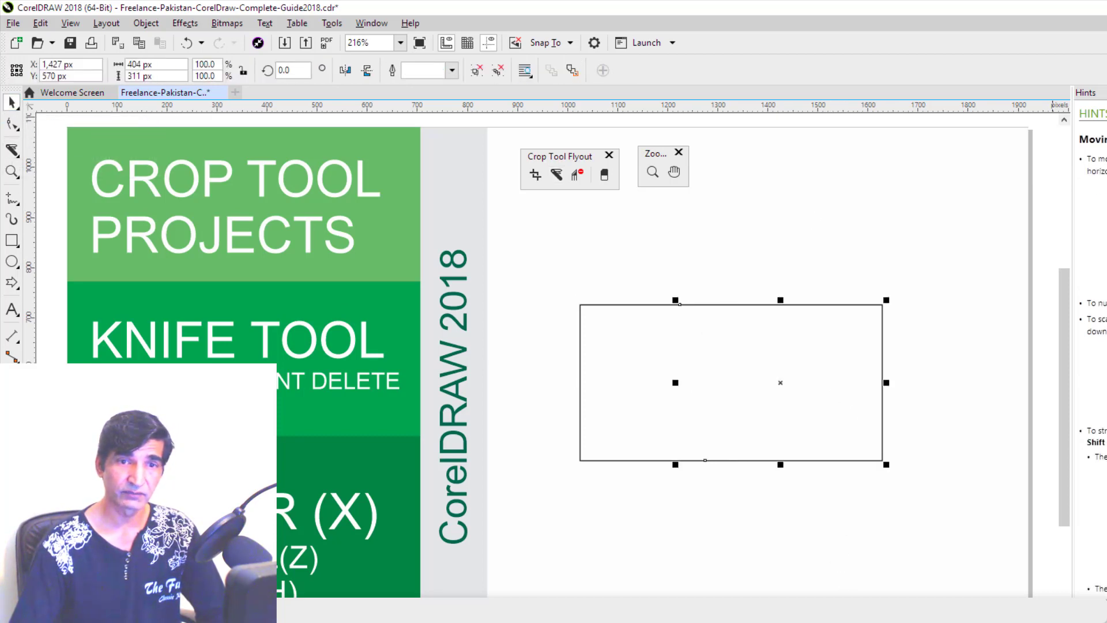
{"action": "left_click", "coordinate": [641, 366]}
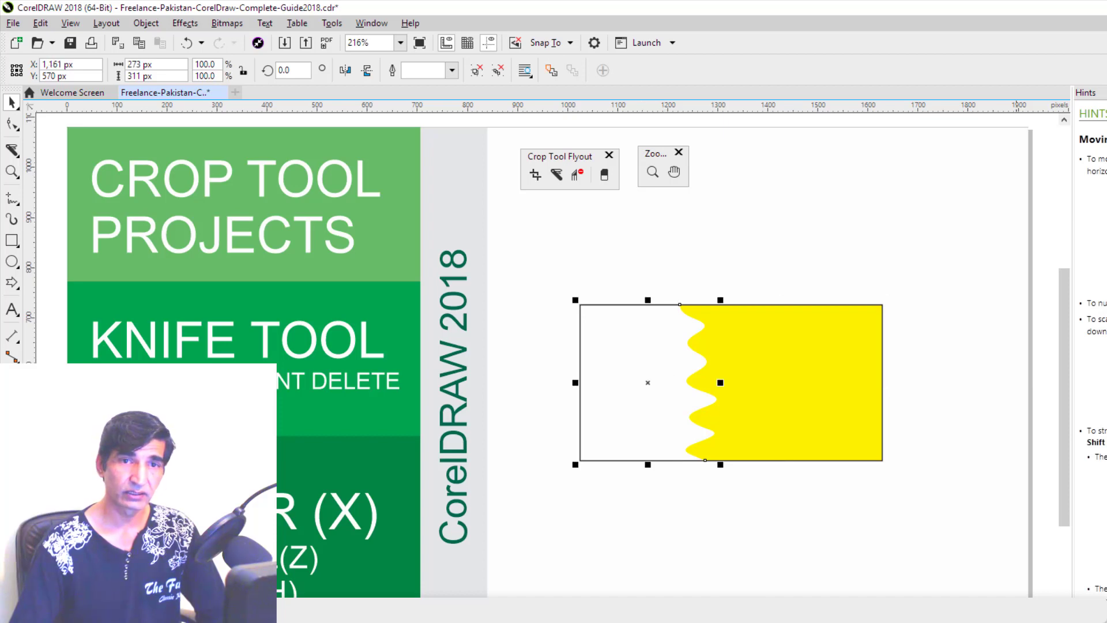
{"action": "left_click", "coordinate": [756, 550]}
Move the green piece 40 px left and the yellow piece 20 px right to open a gap along the wavy cut.
{"action": "left_click", "coordinate": [616, 432]}
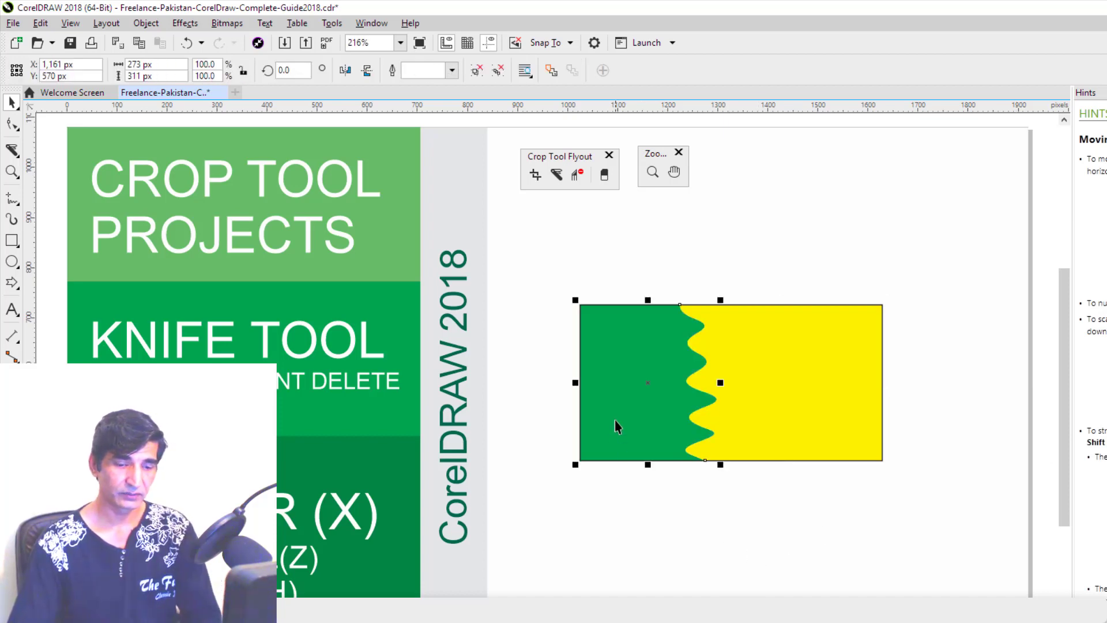
{"action": "key", "text": "Left"}
{"action": "key", "text": "Left"}
{"action": "key", "text": "Left"}
{"action": "key", "text": "Left"}
{"action": "left_click", "coordinate": [810, 540]}
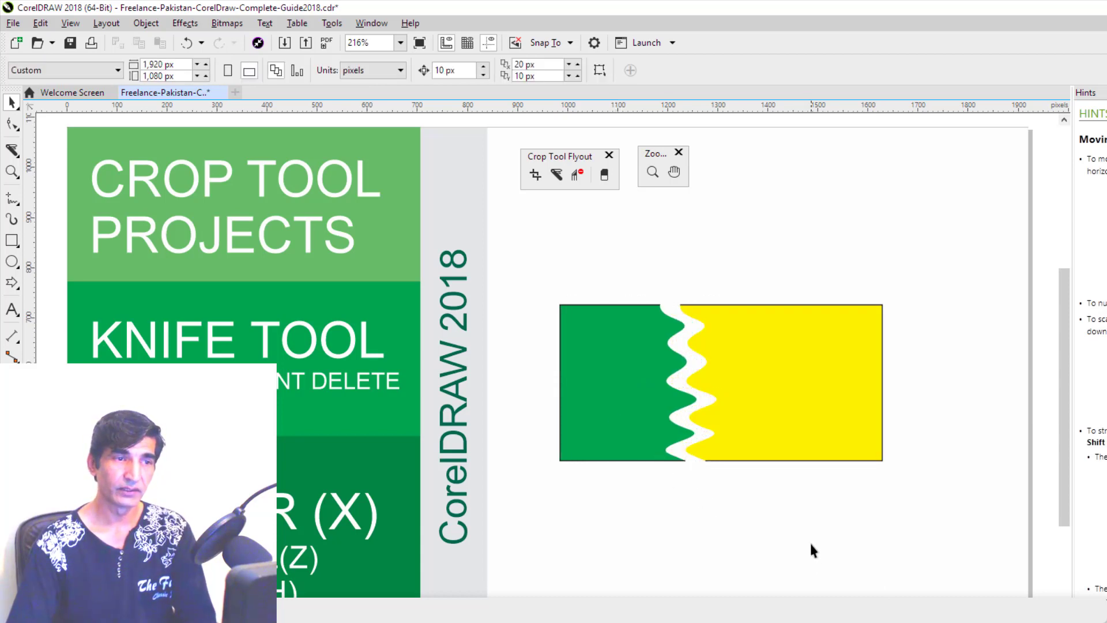
{"action": "left_click", "coordinate": [803, 460]}
{"action": "left_click_drag", "start_coordinate": [802, 460], "coordinate": [809, 462]}
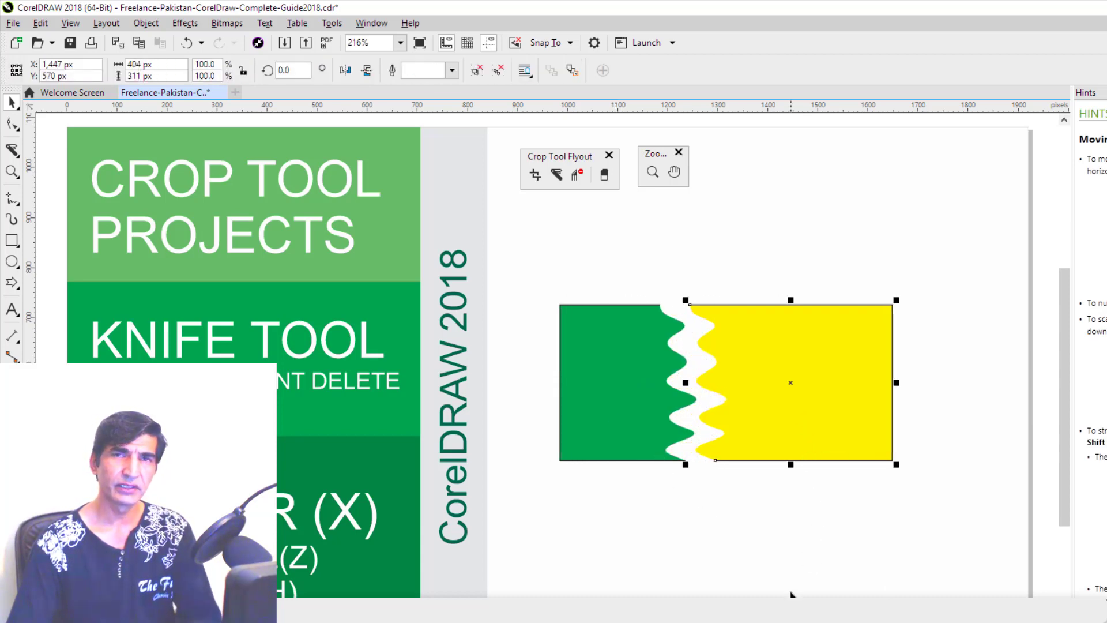
Delete the green and yellow pieces and draw a rectangle of about 682 × 339 px in the lower part of the page.
{"action": "left_click", "coordinate": [545, 277]}
{"action": "scroll", "coordinate": [643, 301], "scroll_direction": "right", "scroll_amount": 2}
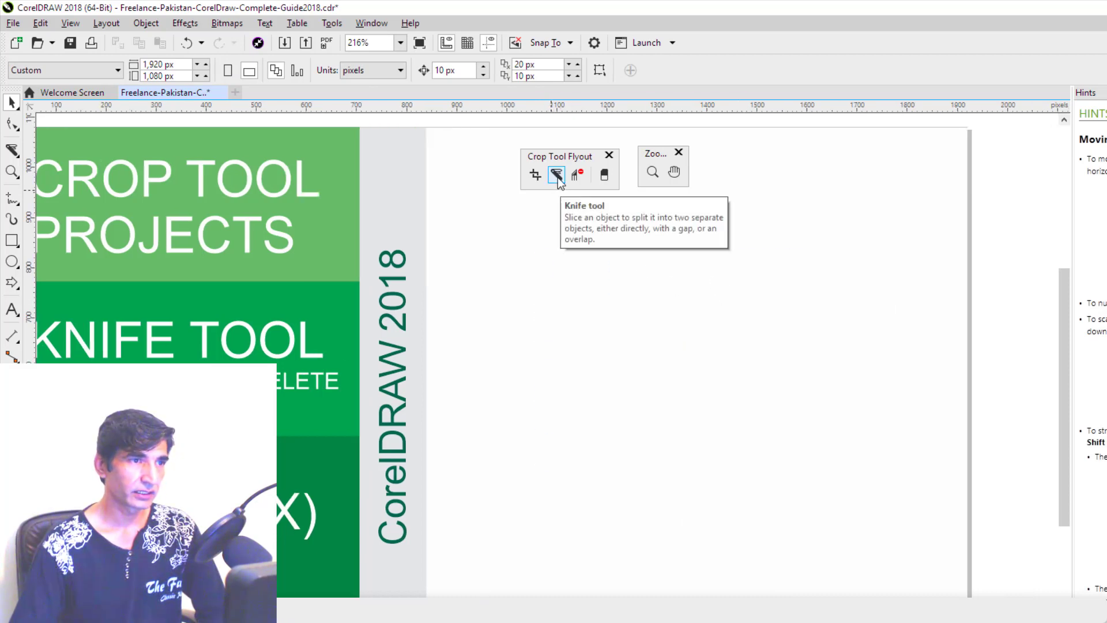
{"action": "left_click", "coordinate": [11, 239]}
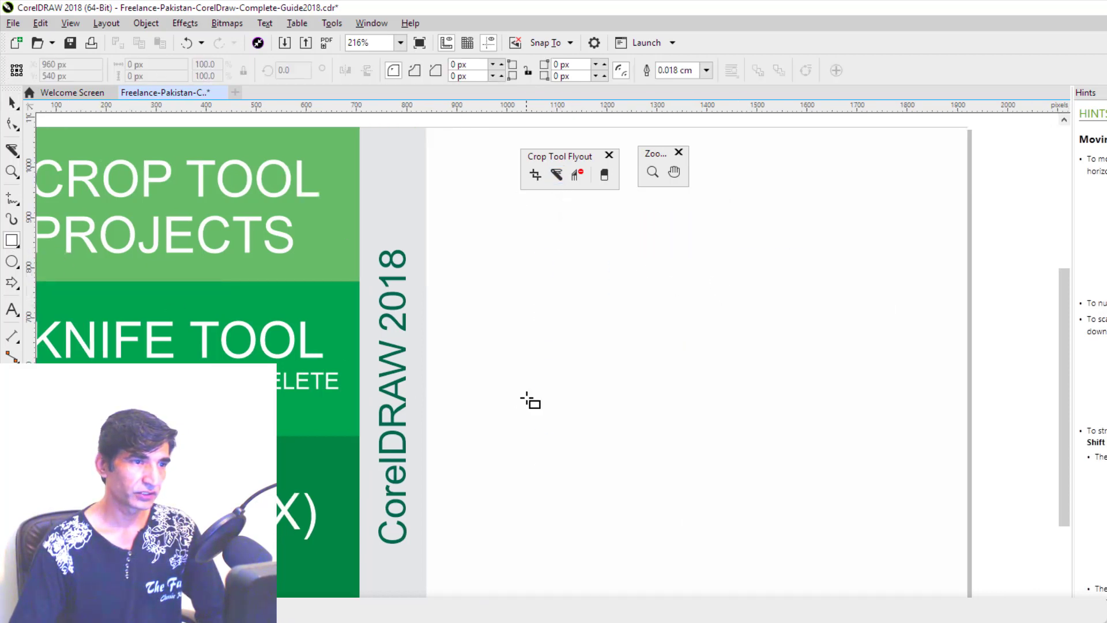
{"action": "left_click_drag", "start_coordinate": [530, 349], "coordinate": [871, 518]}
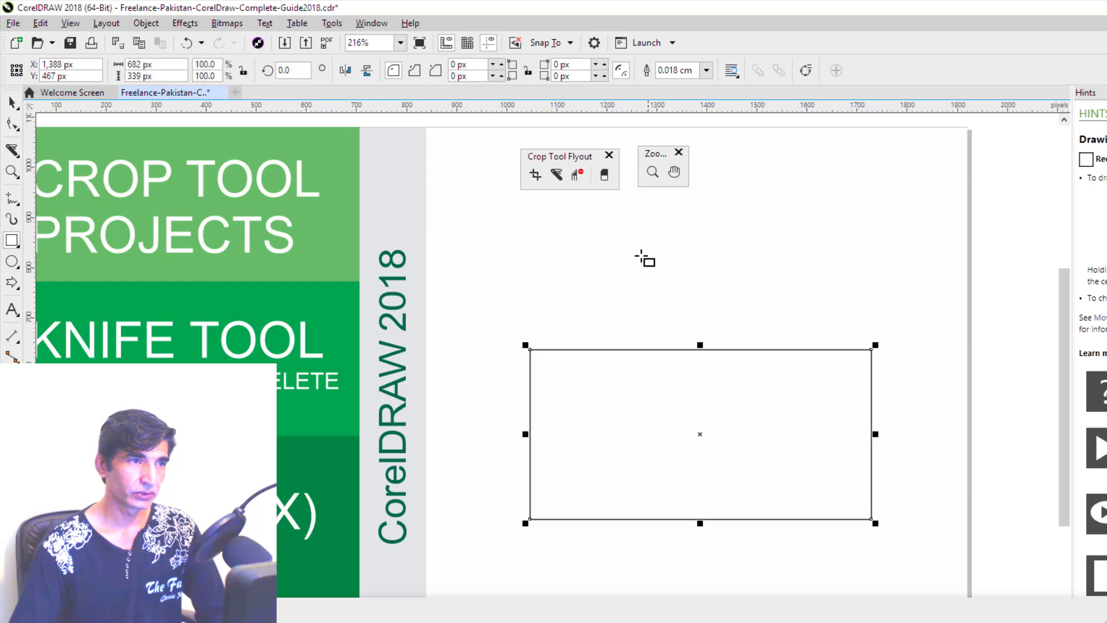
Slice the rectangle with the Knife tool in Bézier mode along a downward-bowed curve from beyond its upper-left corner to its lower-right corner.
{"action": "left_click", "coordinate": [556, 175]}
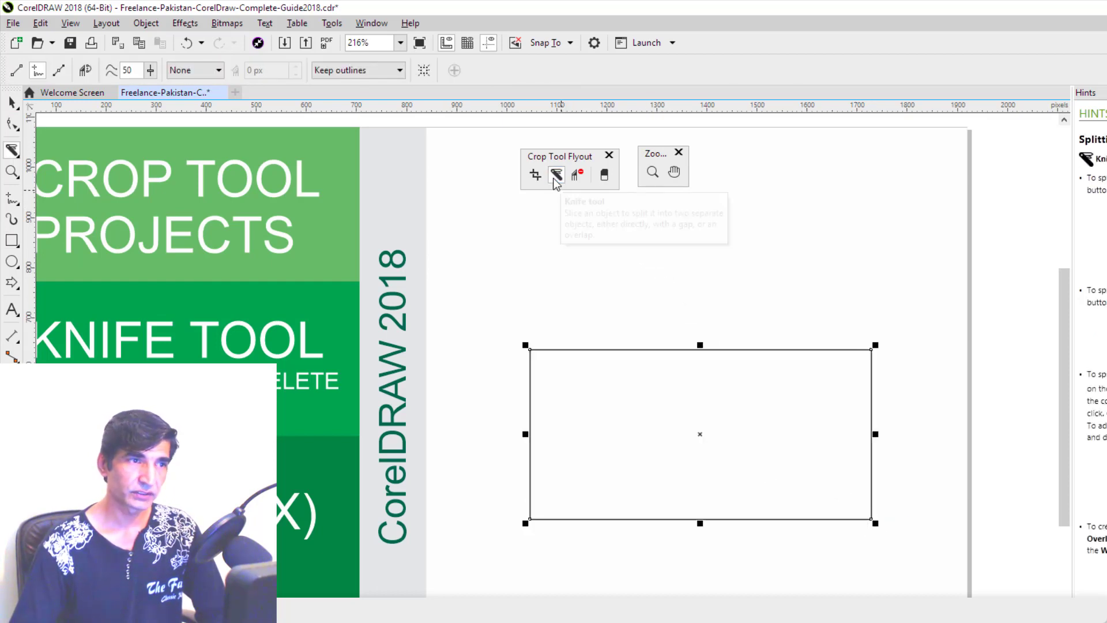
{"action": "left_click", "coordinate": [60, 71]}
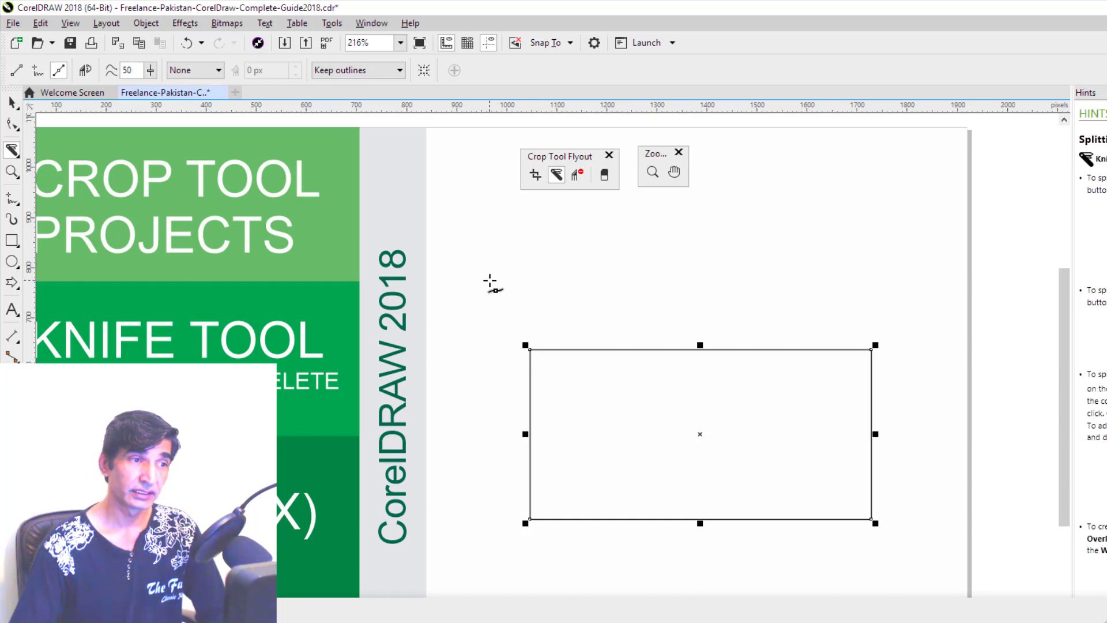
{"action": "left_click_drag", "start_coordinate": [490, 282], "coordinate": [525, 286]}
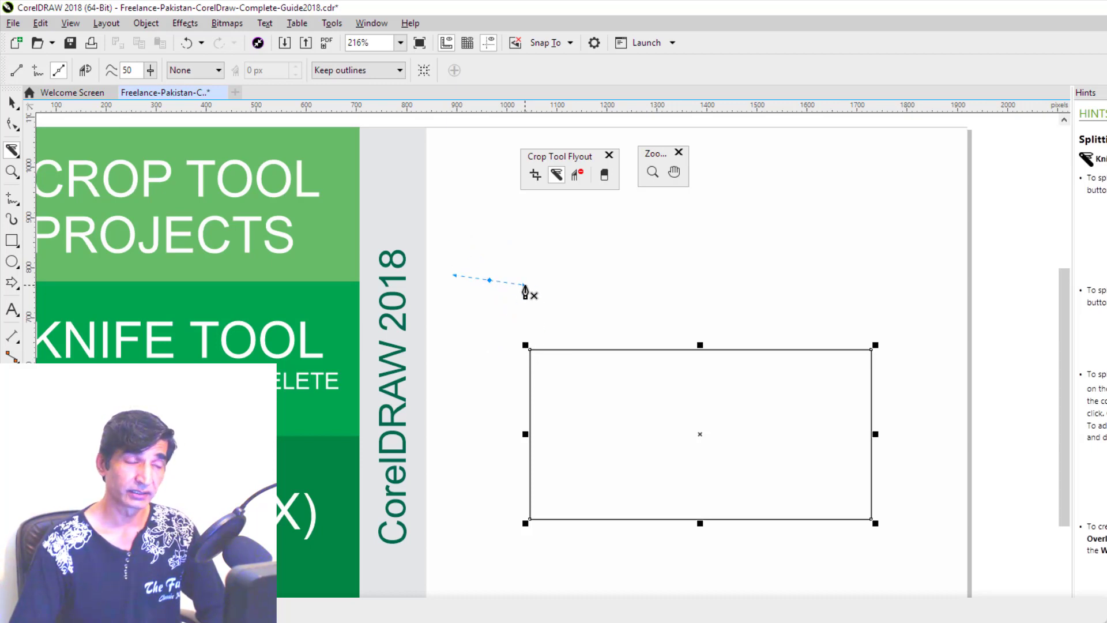
{"action": "left_click_drag", "start_coordinate": [525, 287], "coordinate": [480, 326]}
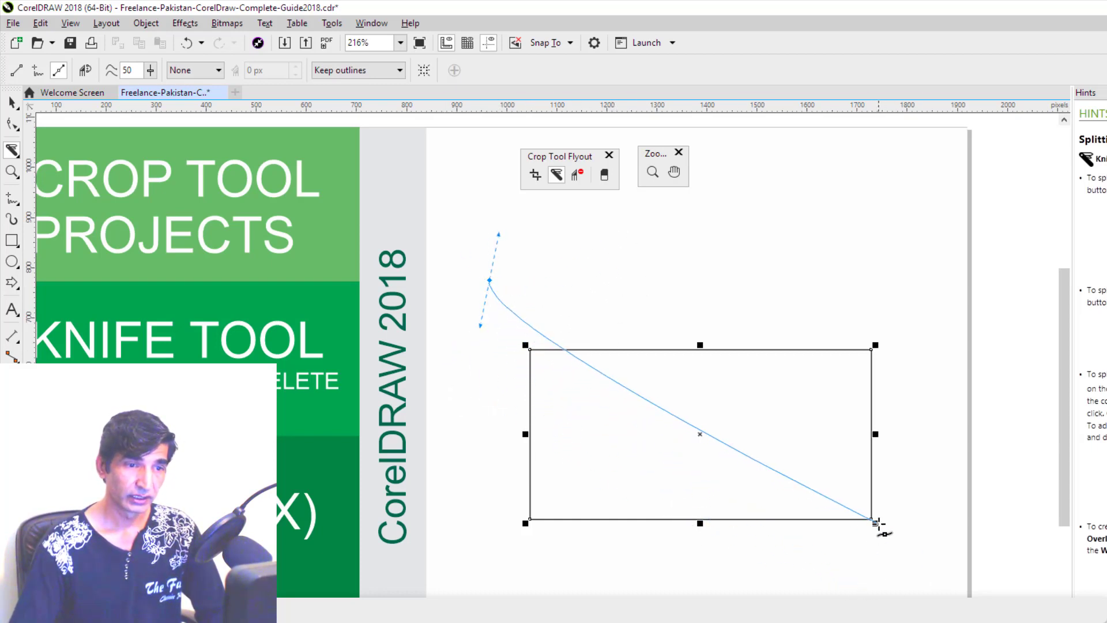
{"action": "left_click_drag", "start_coordinate": [875, 525], "coordinate": [919, 583]}
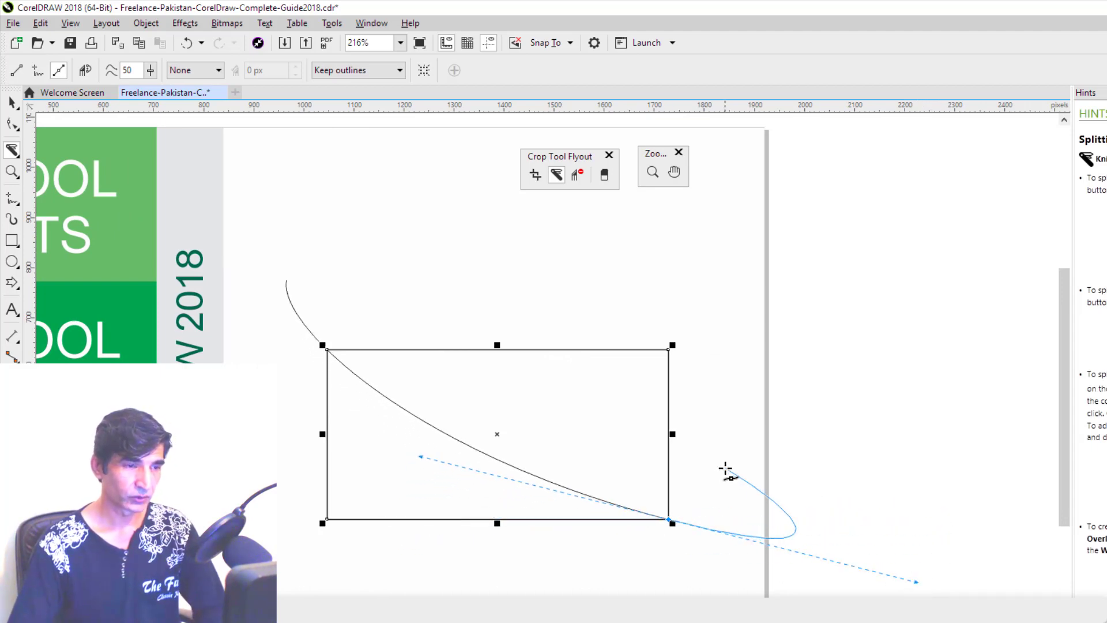
{"action": "key", "text": "Escape"}
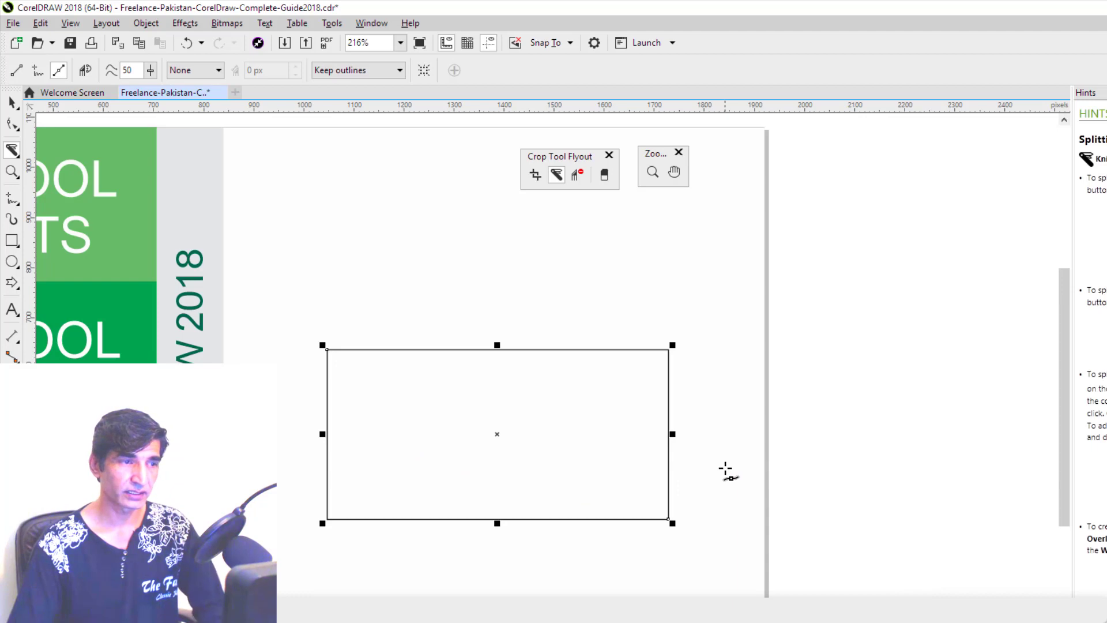
Fill the piece above the curved cut with cyan and the piece below it with magenta.
{"action": "left_click", "coordinate": [13, 104]}
{"action": "left_click", "coordinate": [630, 396]}
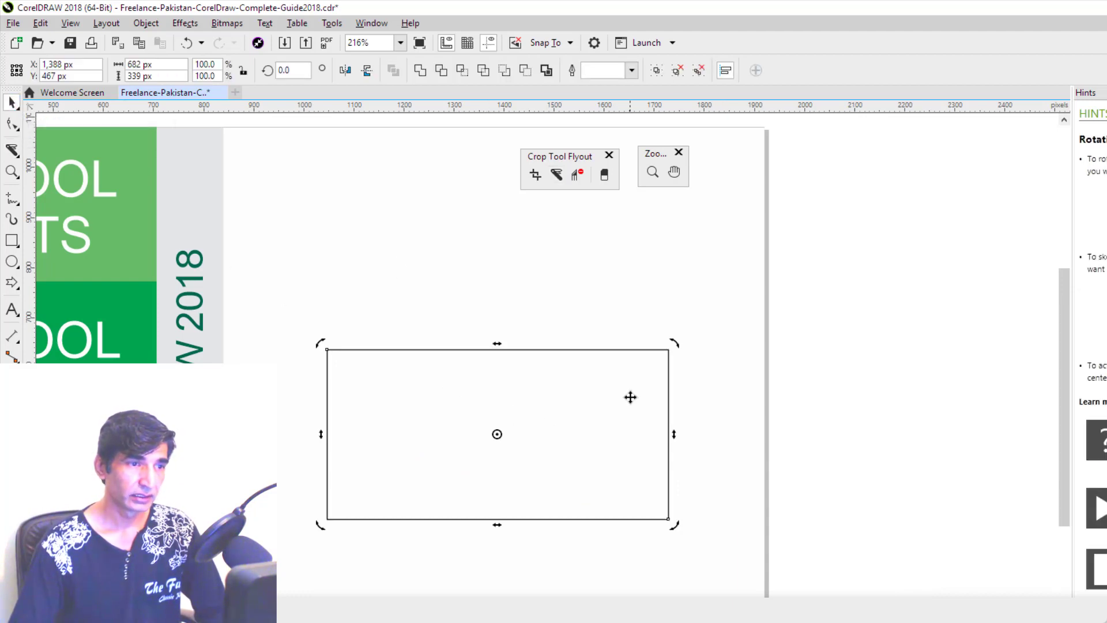
{"action": "left_click", "coordinate": [727, 393]}
{"action": "left_click", "coordinate": [639, 361]}
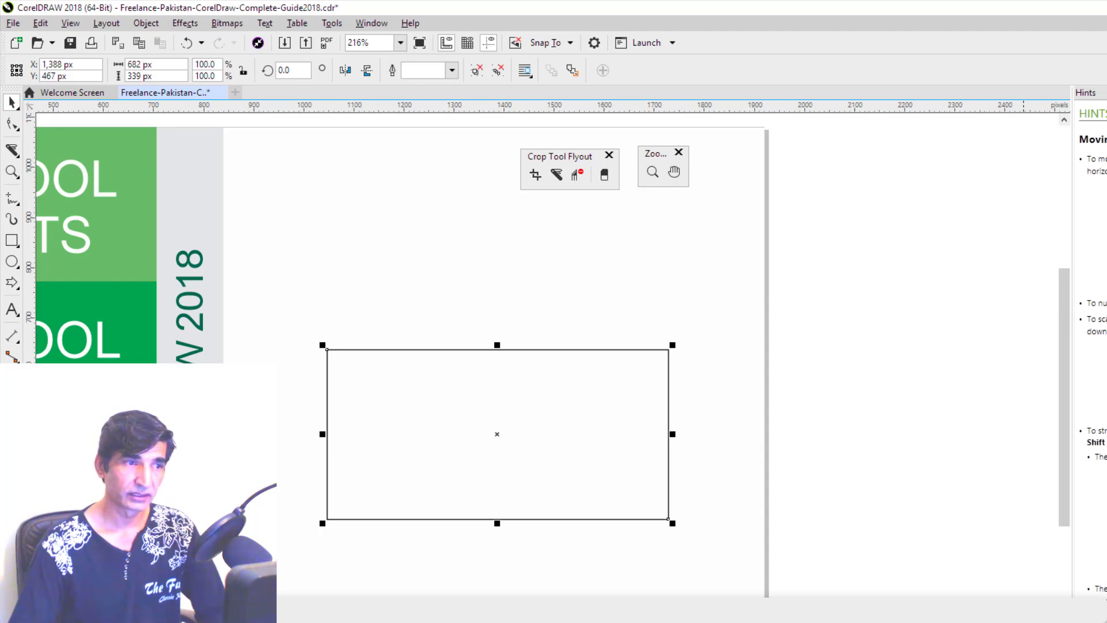
{"action": "key", "text": "shift+Page_Down"}
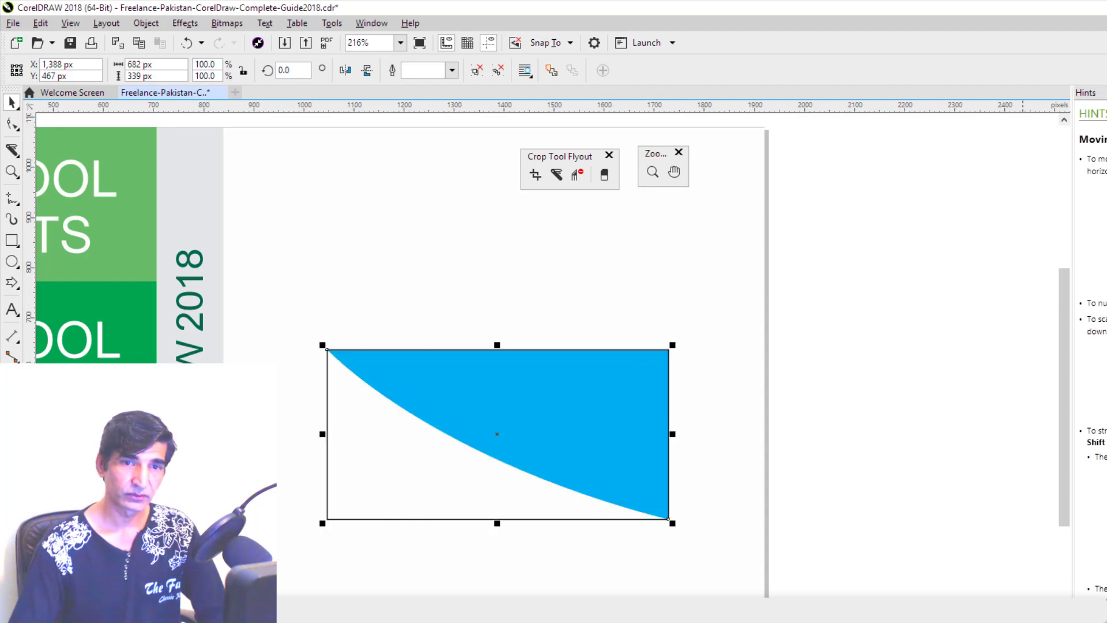
{"action": "left_click", "coordinate": [1106, 323]}
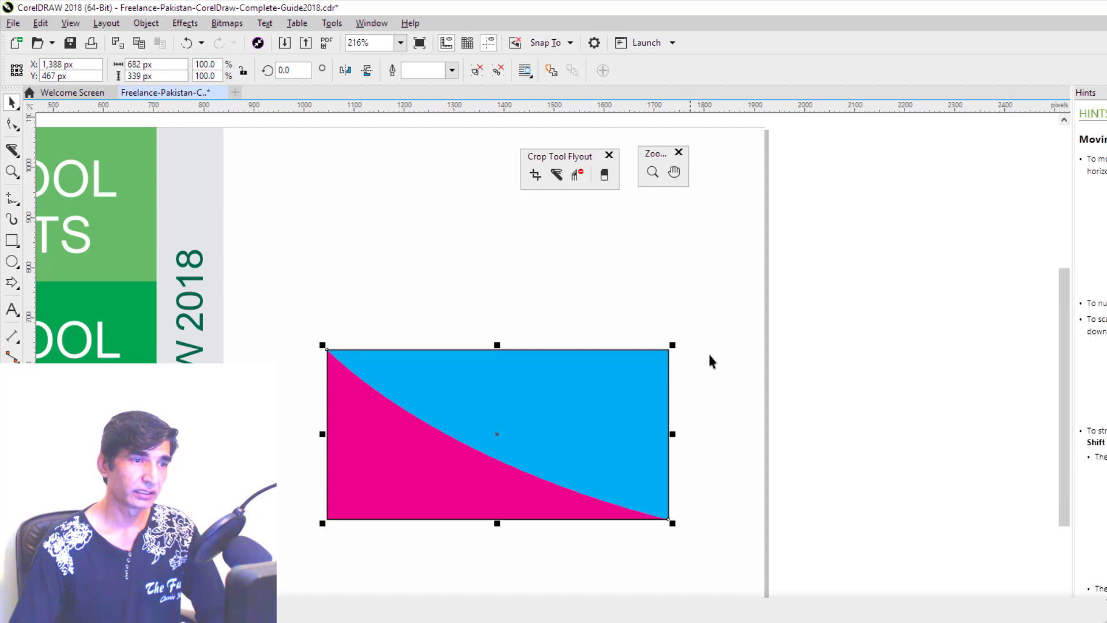
Pull the cyan piece up and to the right, and shift the magenta piece up and right toward it.
{"action": "left_click", "coordinate": [729, 339]}
{"action": "left_click", "coordinate": [428, 444]}
{"action": "left_click", "coordinate": [558, 453], "text": "shift"}
{"action": "left_click", "coordinate": [534, 271]}
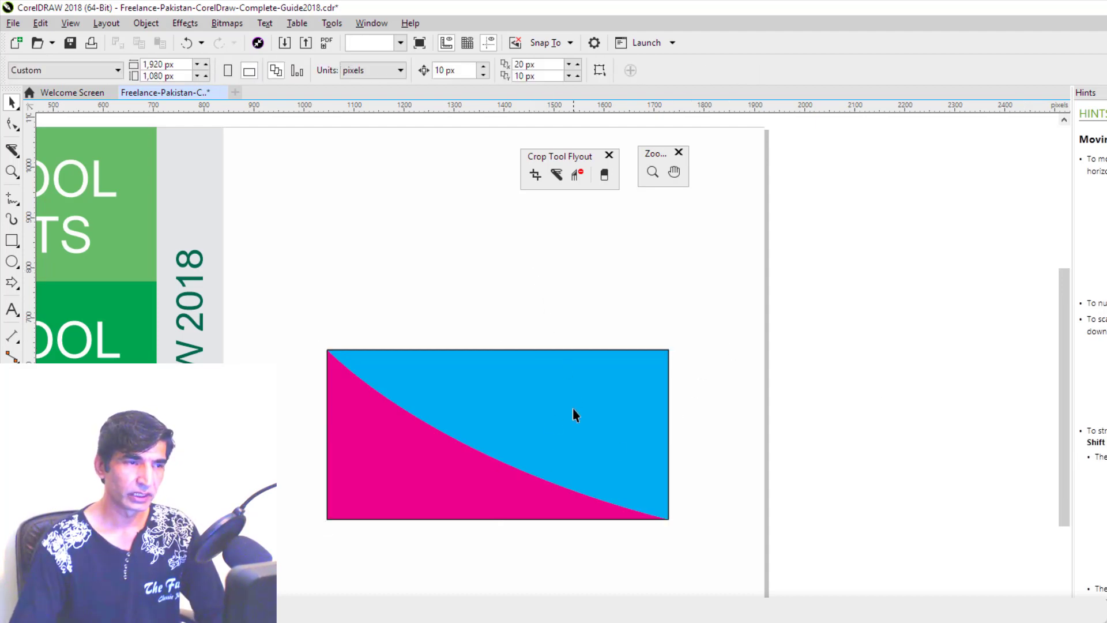
{"action": "left_click_drag", "start_coordinate": [572, 407], "coordinate": [614, 345]}
{"action": "left_click_drag", "start_coordinate": [477, 475], "coordinate": [500, 425]}
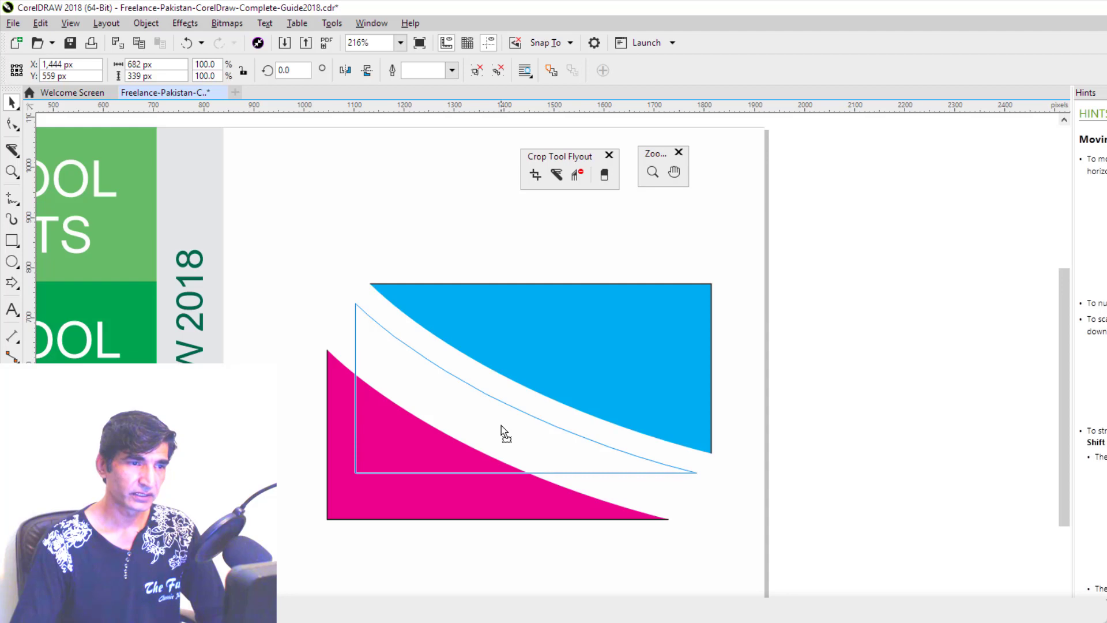
Delete the cyan and magenta pieces from the page.
{"action": "left_click", "coordinate": [556, 525]}
{"action": "left_click_drag", "start_coordinate": [662, 495], "coordinate": [736, 521]}
{"action": "key", "text": "Delete"}
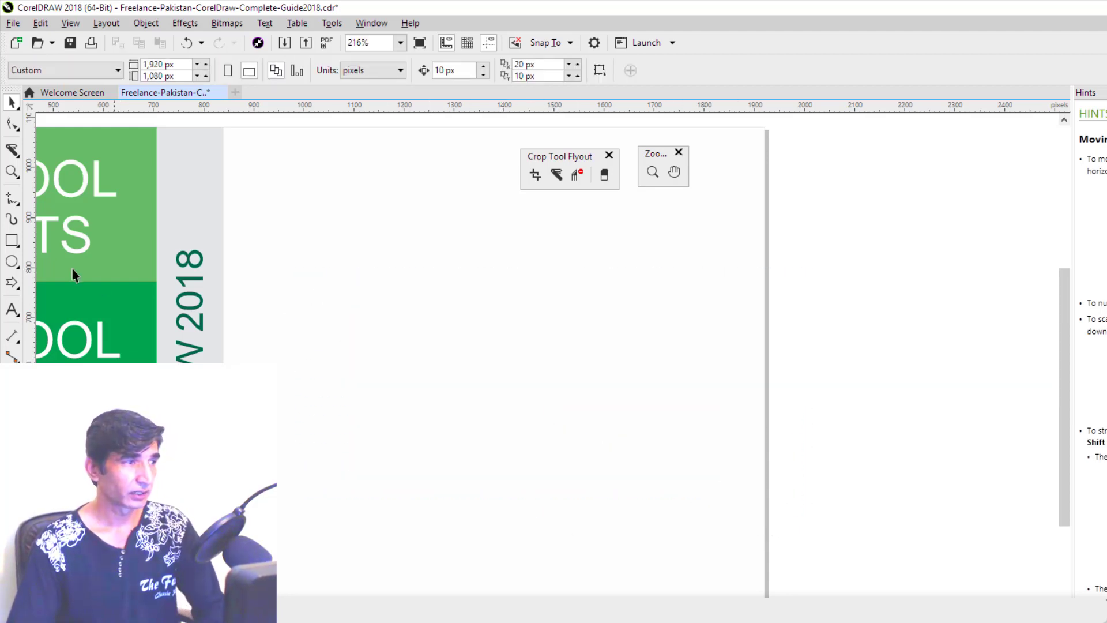
Draw a rectangle about 596 × 834 px on the blank area of the page beside the vertical title strip.
{"action": "left_click", "coordinate": [13, 241]}
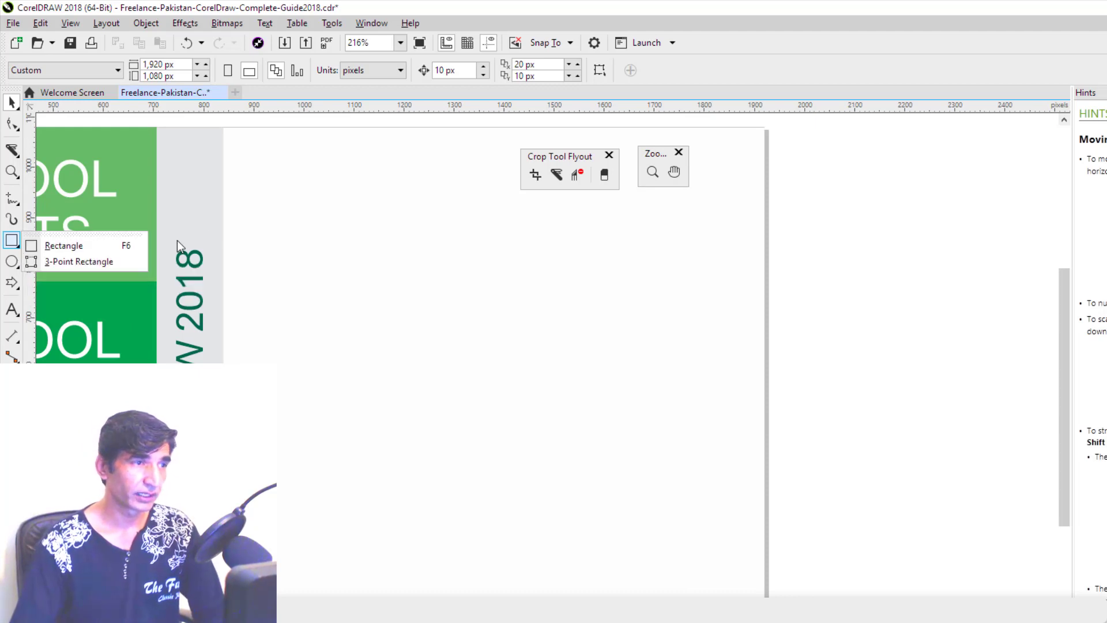
{"action": "left_click", "coordinate": [55, 248]}
{"action": "left_click_drag", "start_coordinate": [346, 222], "coordinate": [402, 329]}
{"action": "mouse_move", "coordinate": [444, 381]}
{"action": "left_mouse_down"}
{"action": "mouse_move", "coordinate": [655, 593]}
{"action": "mouse_move", "coordinate": [644, 597]}
{"action": "left_mouse_up"}
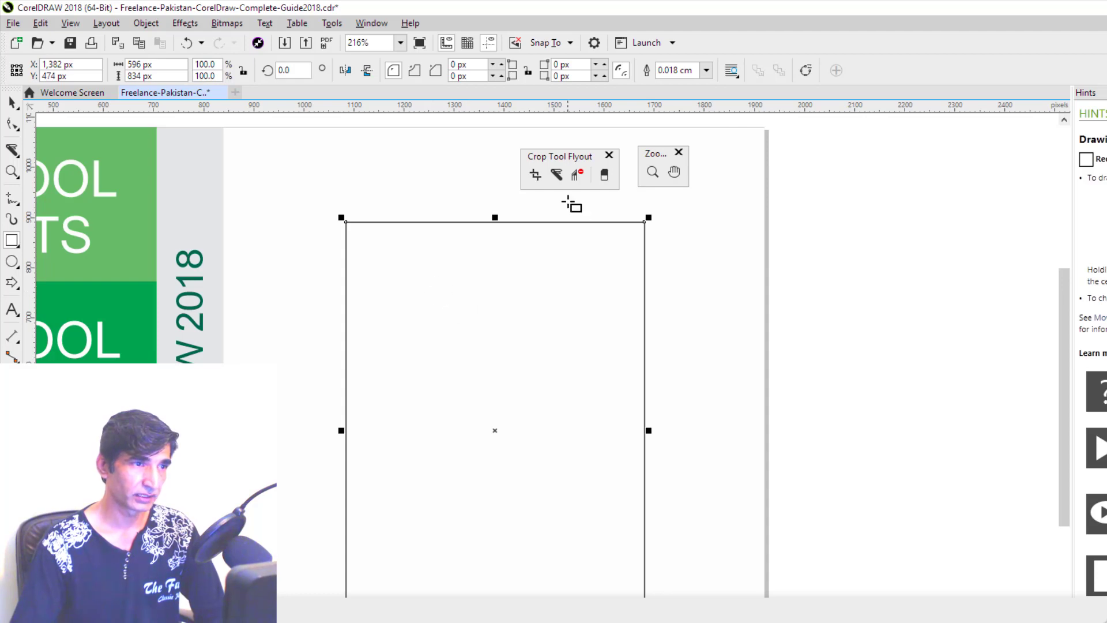
Slice the rectangle with the Knife tool in Bézier mode along a downward-bowed curve from beyond its upper-left corner to its right edge's midpoint.
{"action": "left_click", "coordinate": [557, 174]}
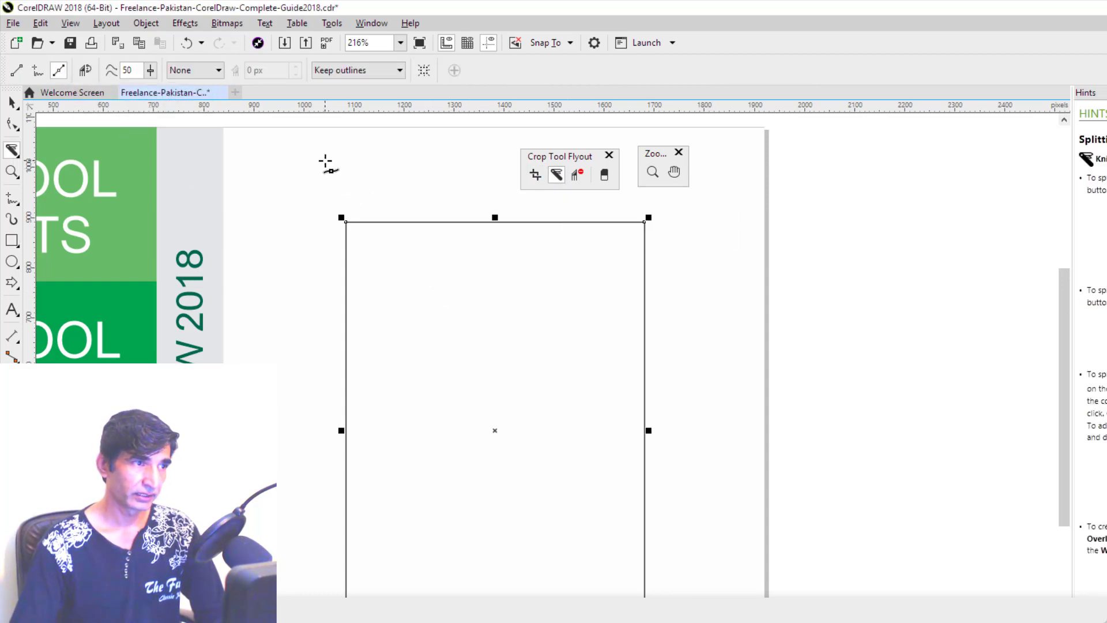
{"action": "left_click_drag", "start_coordinate": [331, 167], "coordinate": [346, 269]}
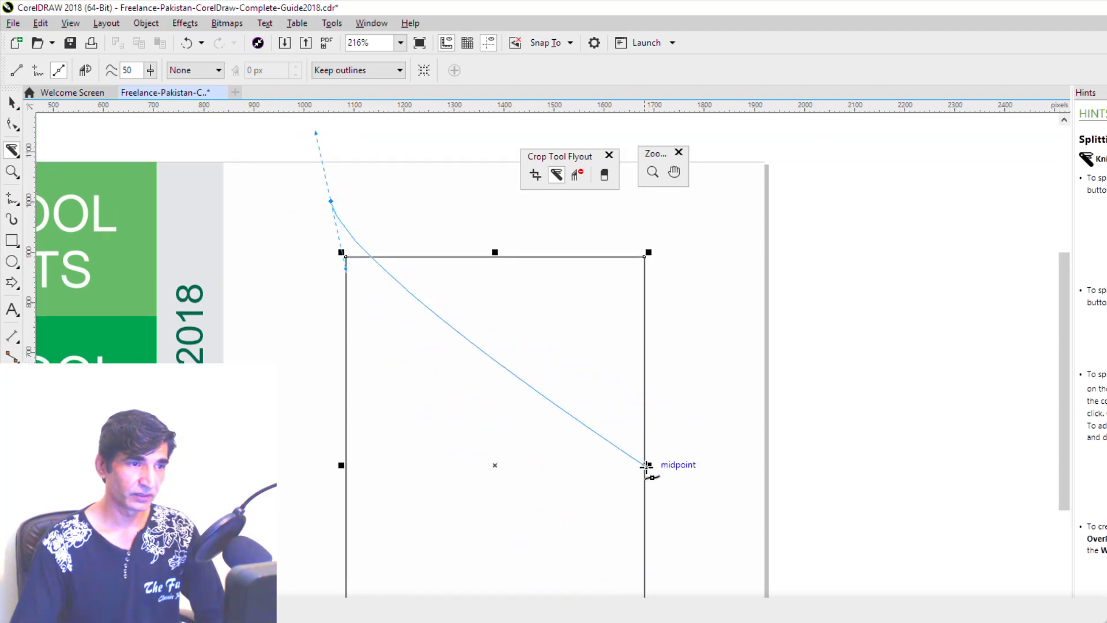
{"action": "left_click_drag", "start_coordinate": [647, 466], "coordinate": [894, 443]}
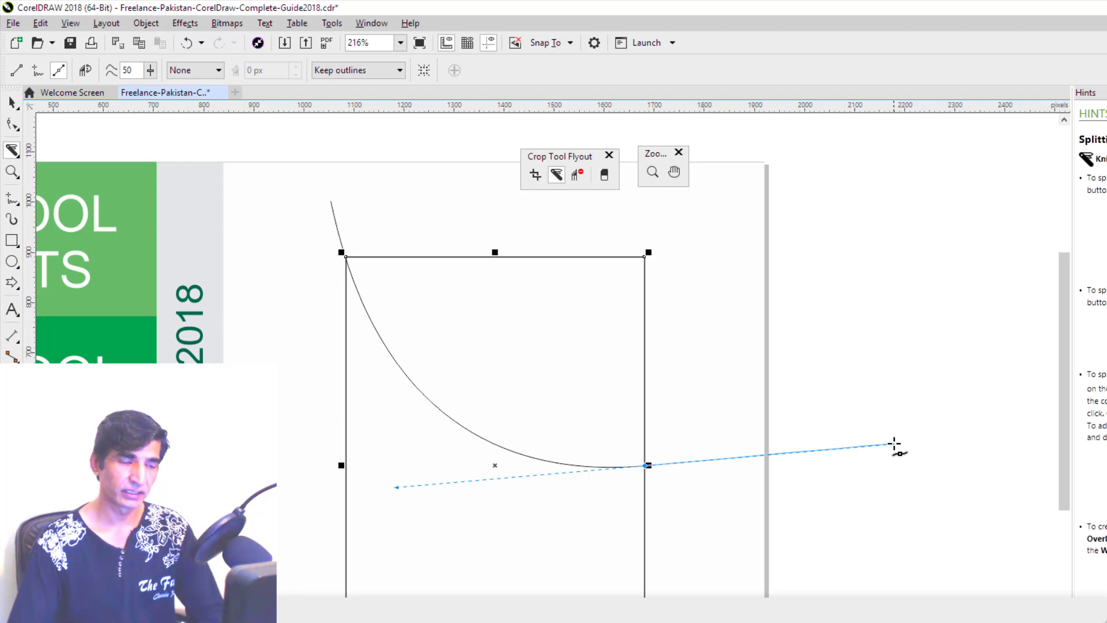
{"action": "key", "text": "Escape"}
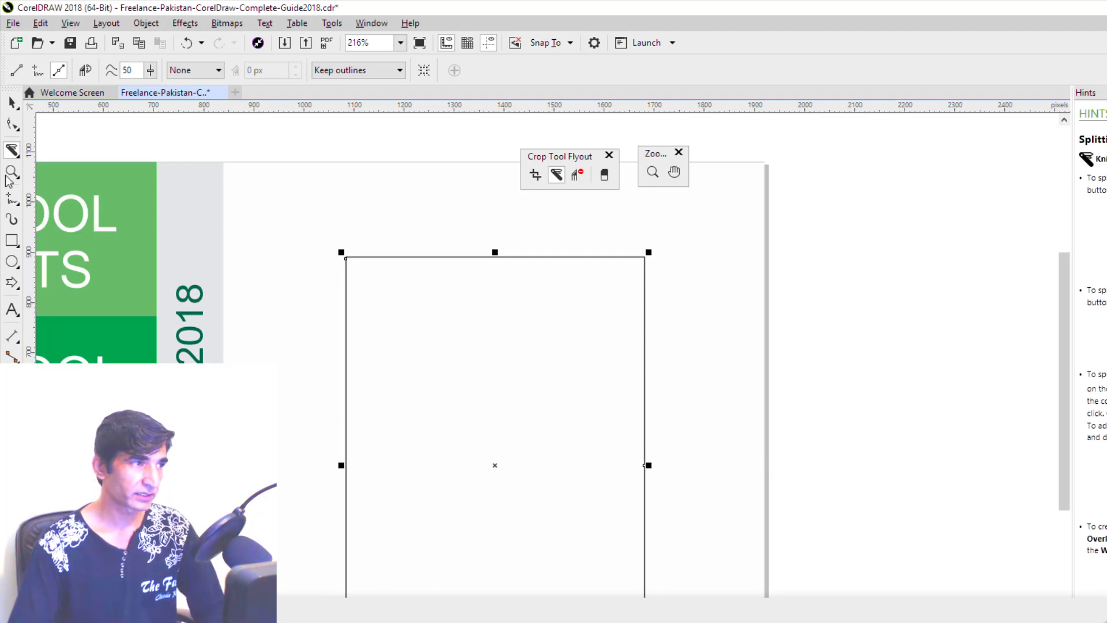
Fill the piece above the curved cut with dark grey and the piece below it with light grey.
{"action": "left_click", "coordinate": [12, 102]}
{"action": "left_click", "coordinate": [371, 203]}
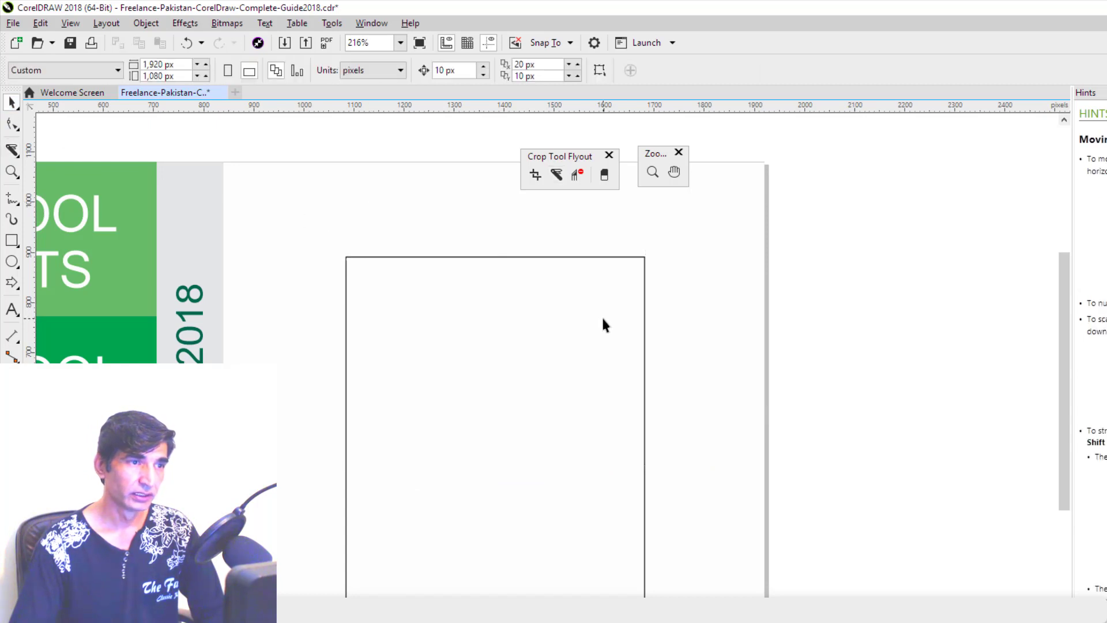
{"action": "left_click", "coordinate": [603, 318]}
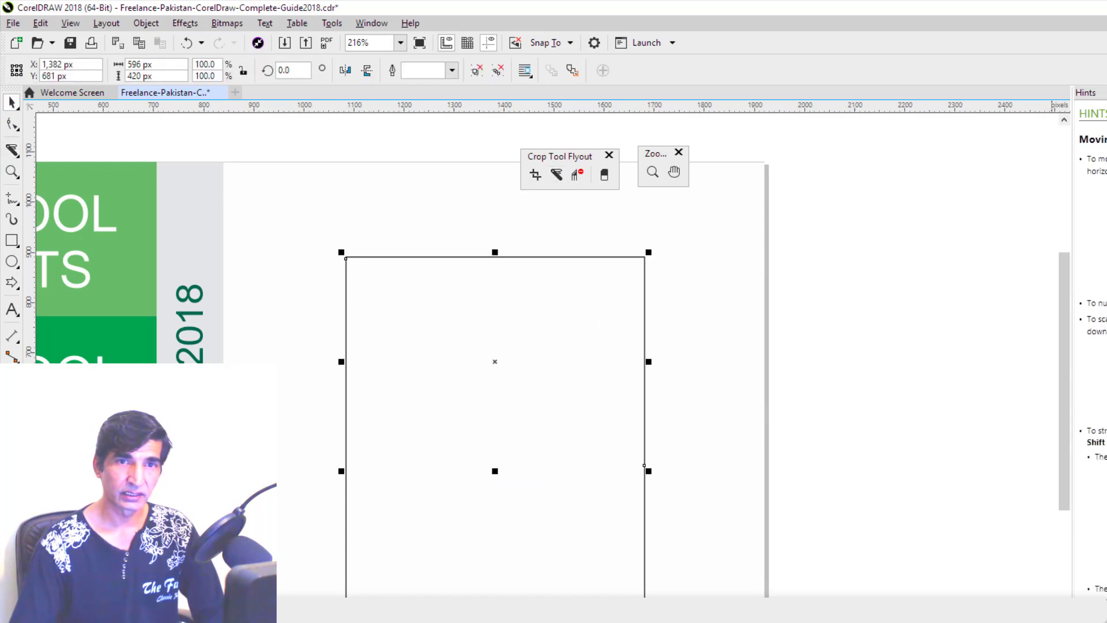
{"action": "left_click", "coordinate": [489, 571]}
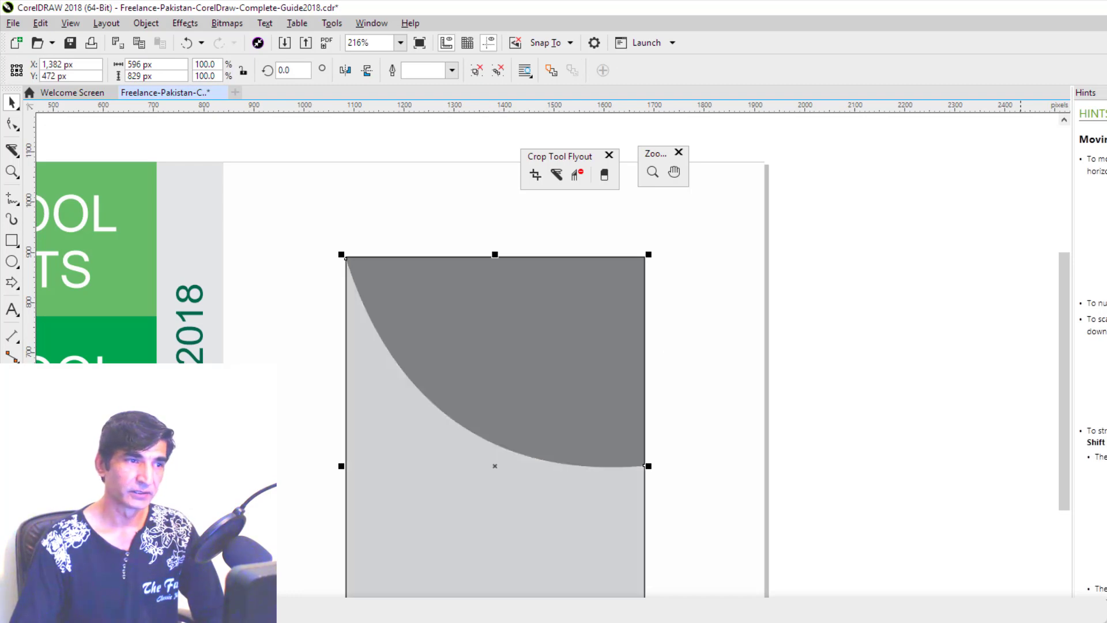
{"action": "left_click", "coordinate": [701, 331]}
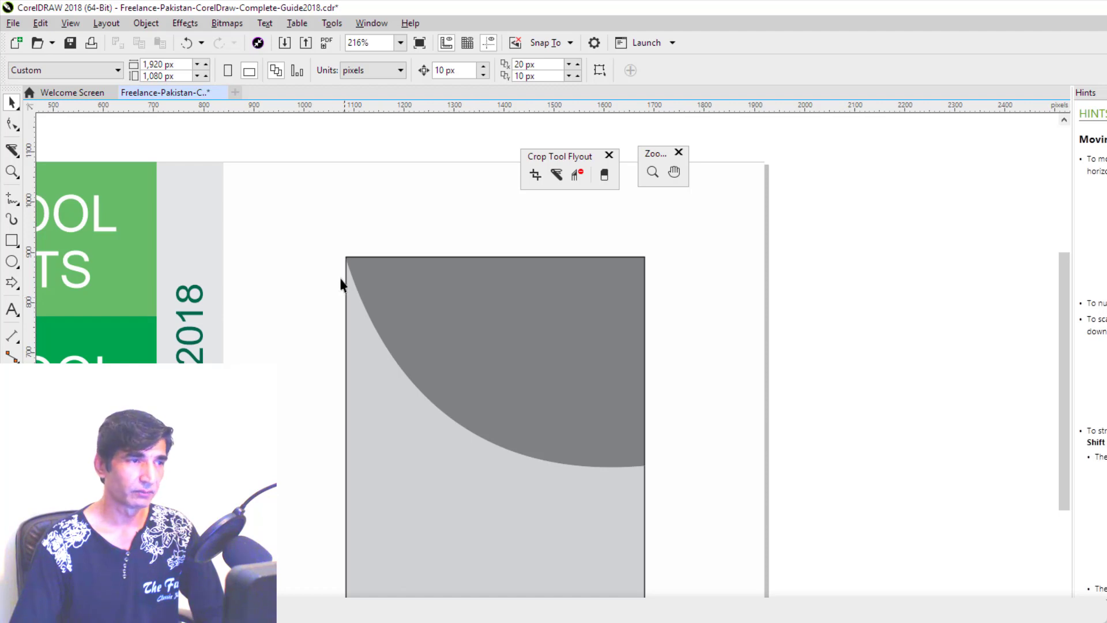
Delete both grey pieces and draw a new rectangle about 695 × 381 px on the blank area of the page.
{"action": "left_click_drag", "start_coordinate": [314, 234], "coordinate": [664, 594]}
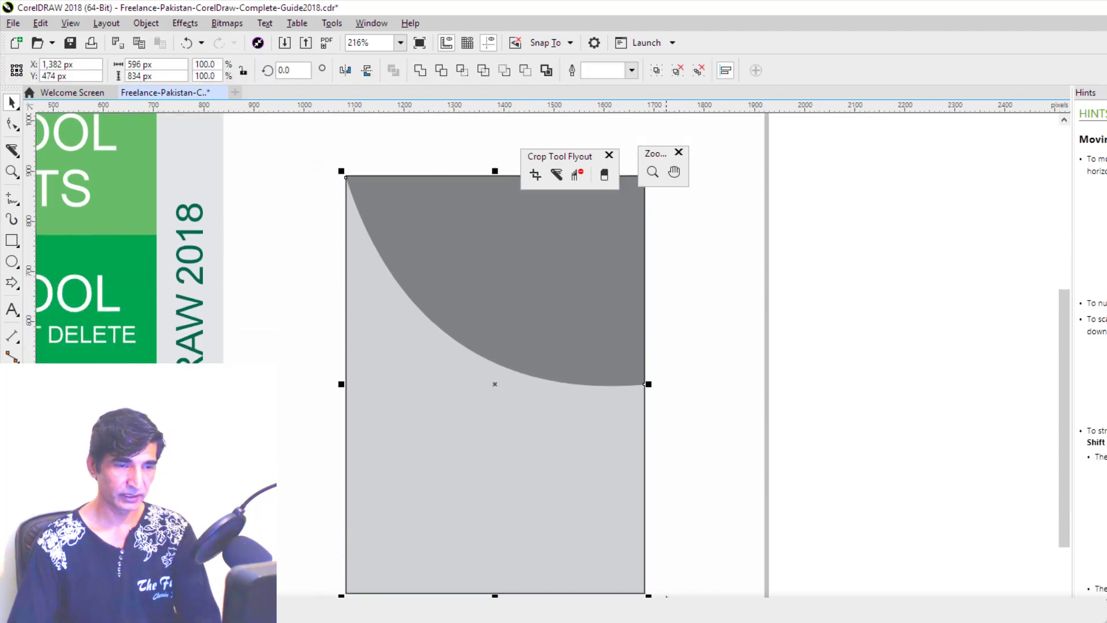
{"action": "key", "text": "Delete"}
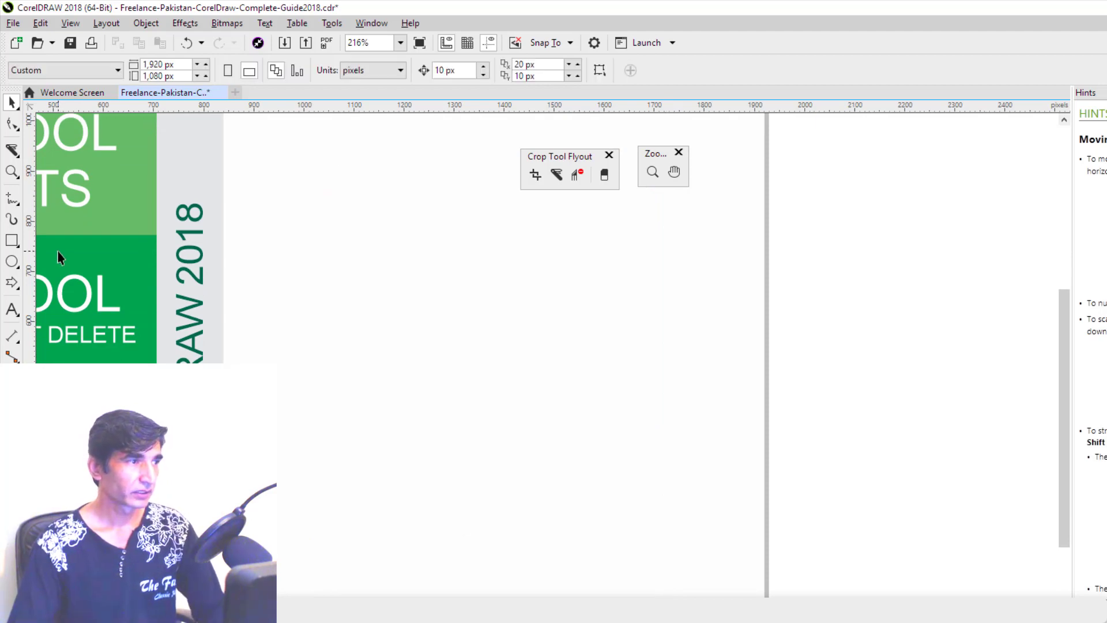
{"action": "left_click", "coordinate": [18, 245]}
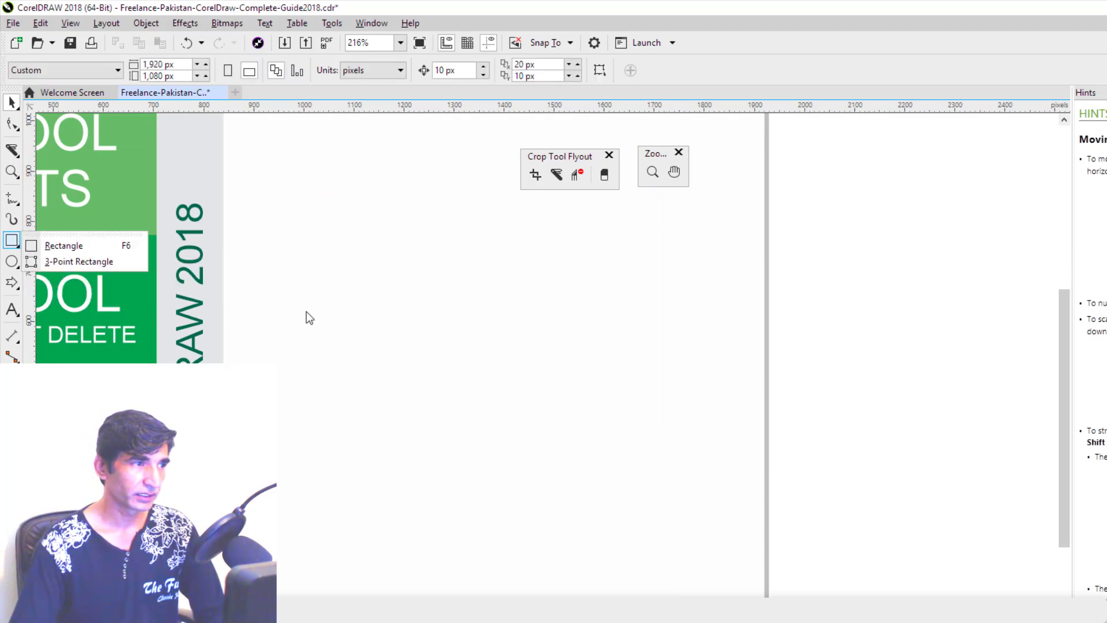
{"action": "left_click", "coordinate": [59, 253]}
{"action": "left_click_drag", "start_coordinate": [362, 293], "coordinate": [711, 485]}
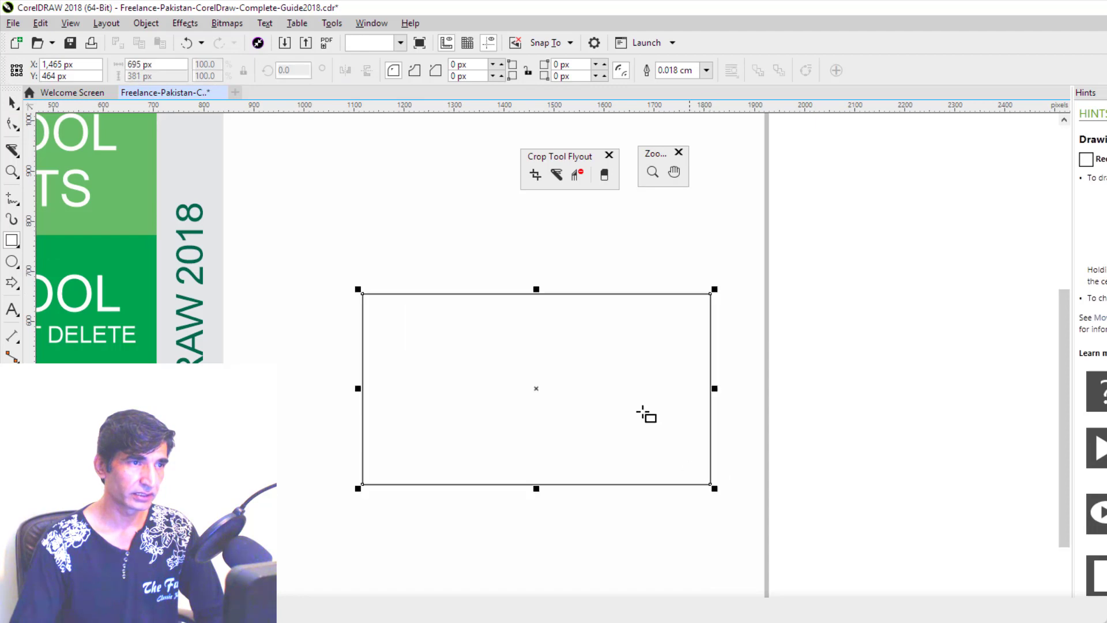
Slice the rectangle with the Knife tool in Freehand mode with Auto-close on cut enabled, following a wavy line from below its lower edge to above its upper edge.
{"action": "left_click", "coordinate": [557, 174]}
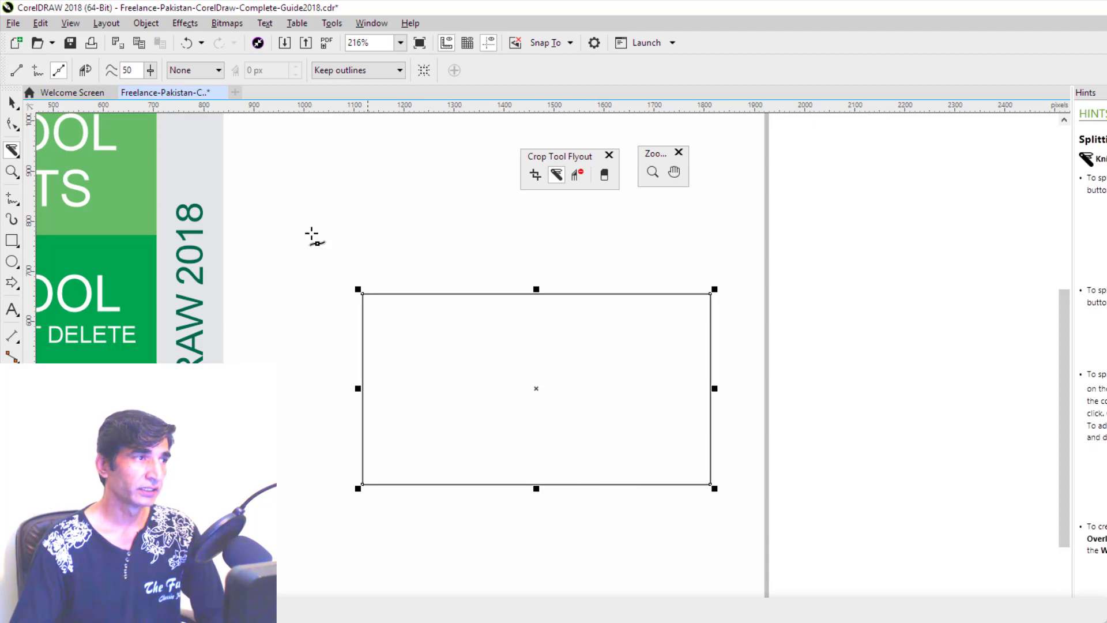
{"action": "left_click", "coordinate": [89, 72]}
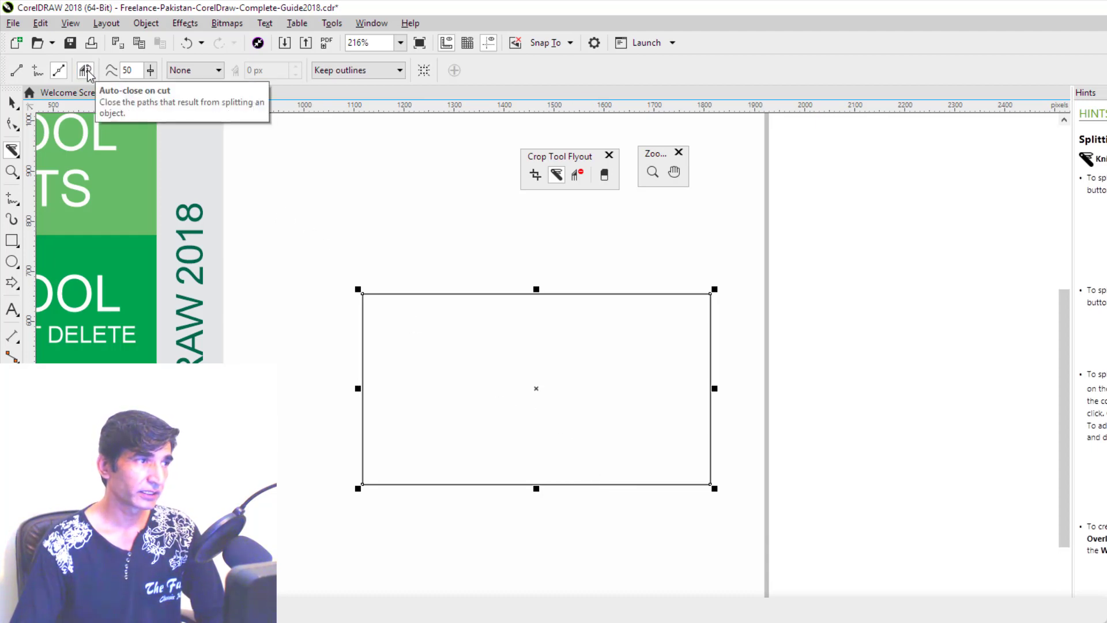
{"action": "left_click", "coordinate": [37, 75]}
{"action": "mouse_move", "coordinate": [416, 520]}
{"action": "left_mouse_down"}
{"action": "mouse_move", "coordinate": [613, 291]}
{"action": "mouse_move", "coordinate": [539, 227]}
{"action": "left_mouse_up"}
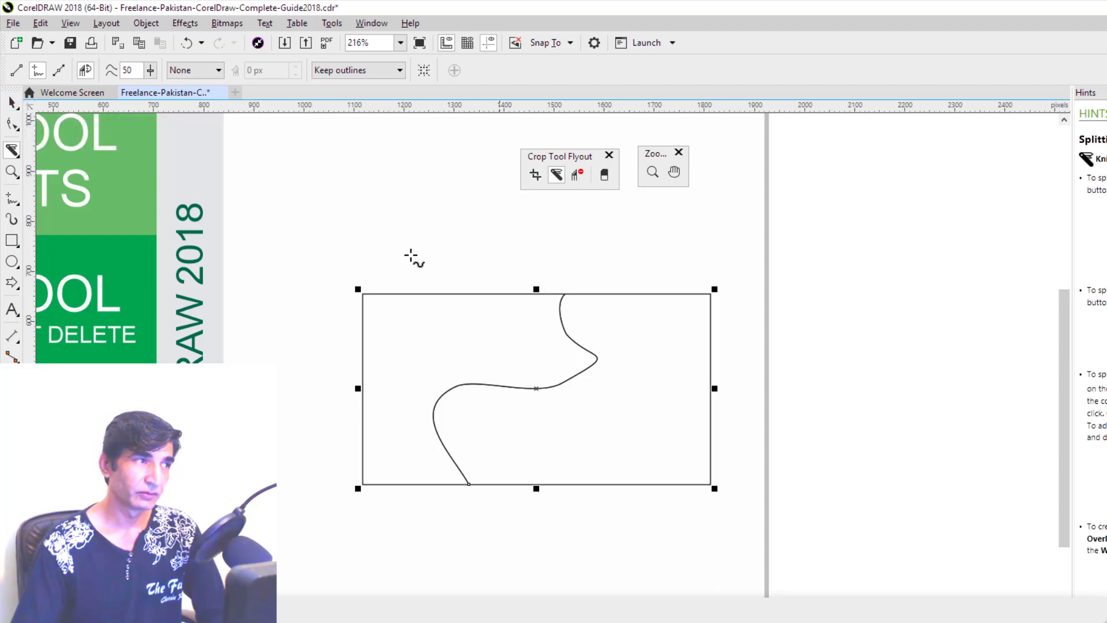
Fill the piece right of the wavy cut with green and the piece left of it with red.
{"action": "left_click", "coordinate": [15, 106]}
{"action": "left_click", "coordinate": [112, 109]}
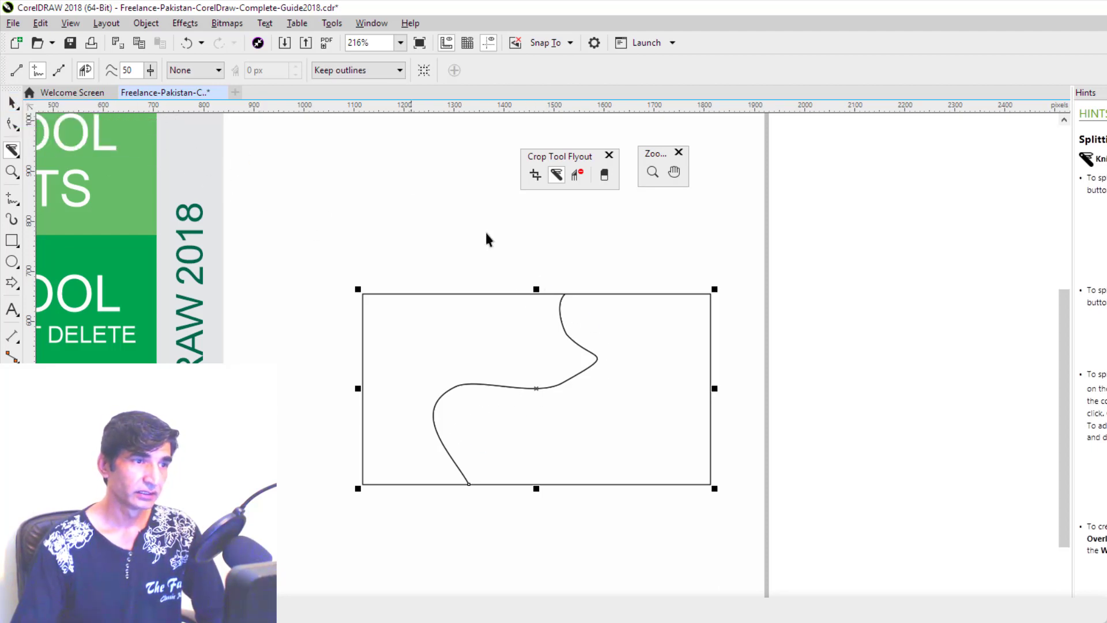
{"action": "left_click", "coordinate": [678, 389]}
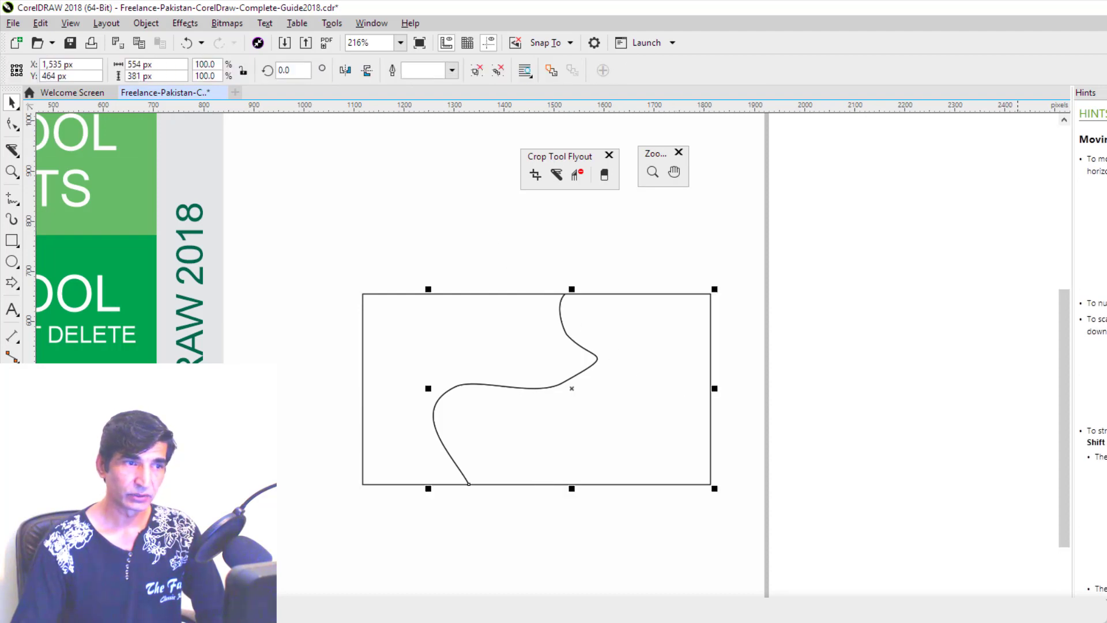
{"action": "left_click", "coordinate": [391, 341]}
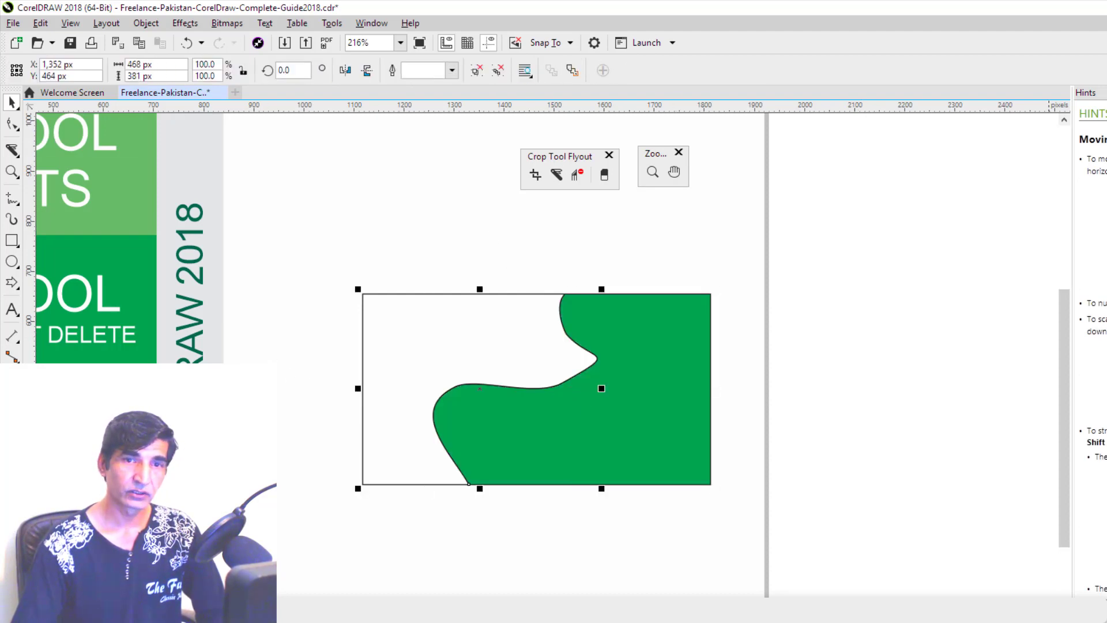
{"action": "left_click", "coordinate": [709, 527]}
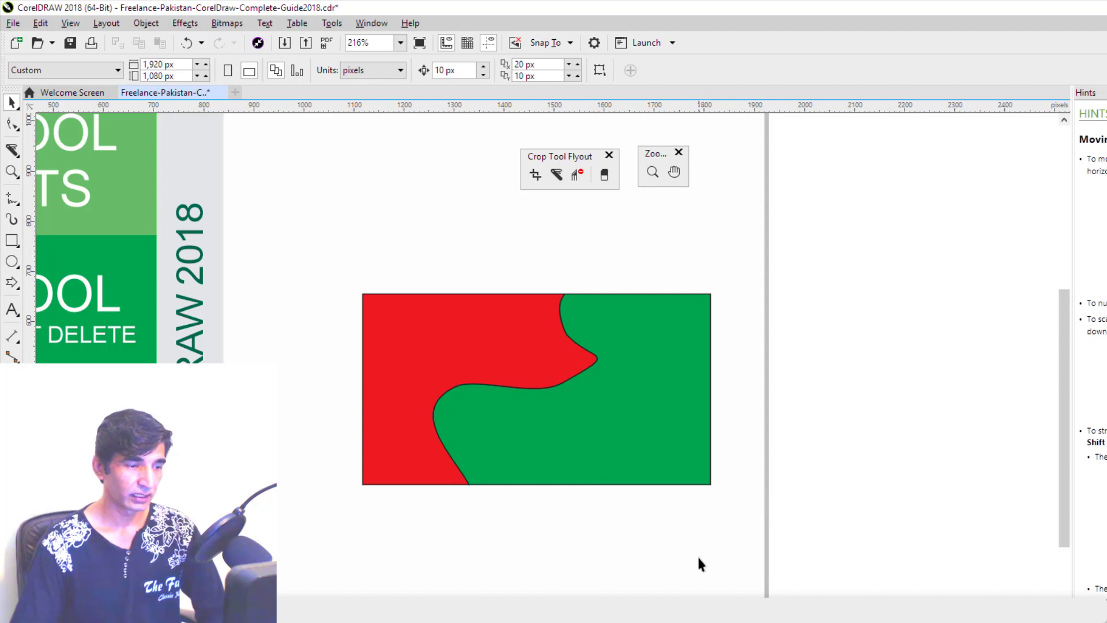
Remove the outlines from both the red and green pieces.
{"action": "key", "text": "z"}
{"action": "left_click_drag", "start_coordinate": [318, 257], "coordinate": [813, 548]}
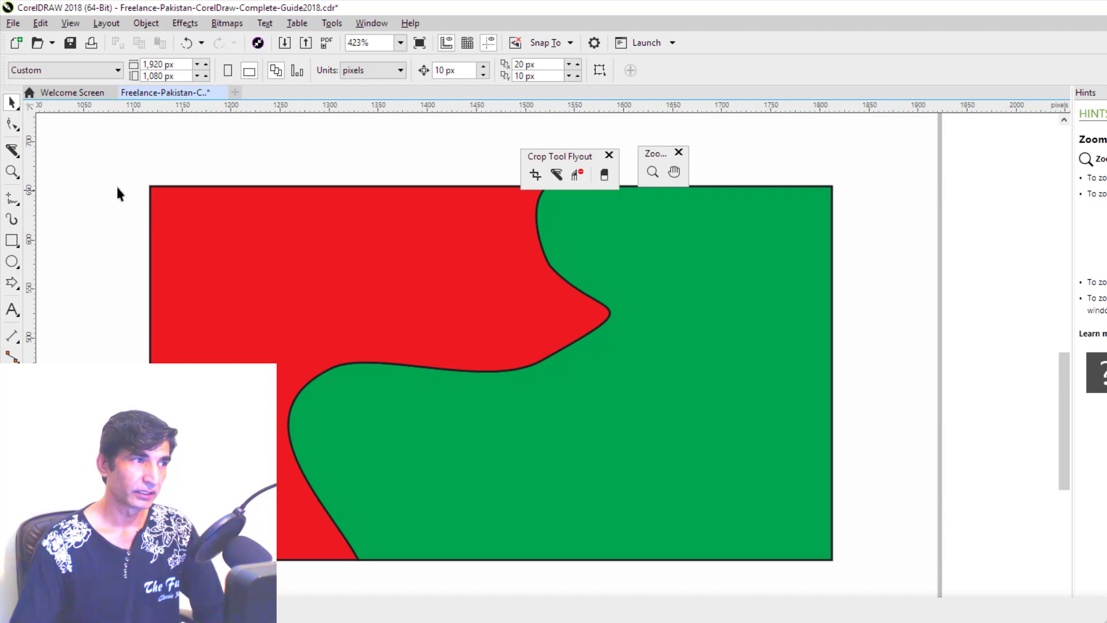
{"action": "left_click_drag", "start_coordinate": [92, 153], "coordinate": [856, 577]}
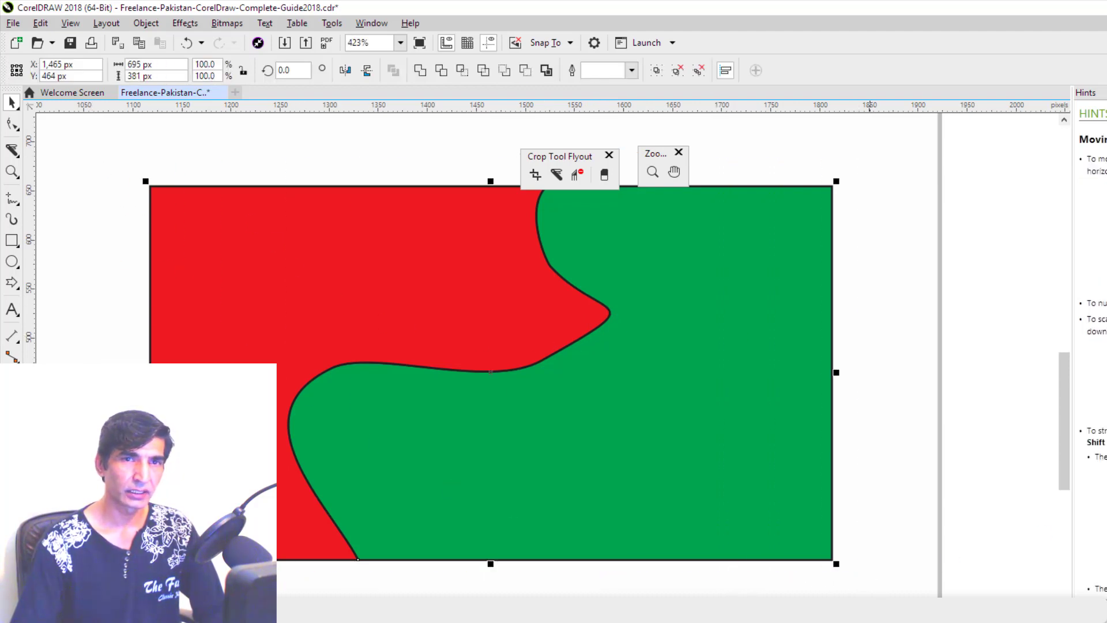
{"action": "right_click", "coordinate": [1106, 115]}
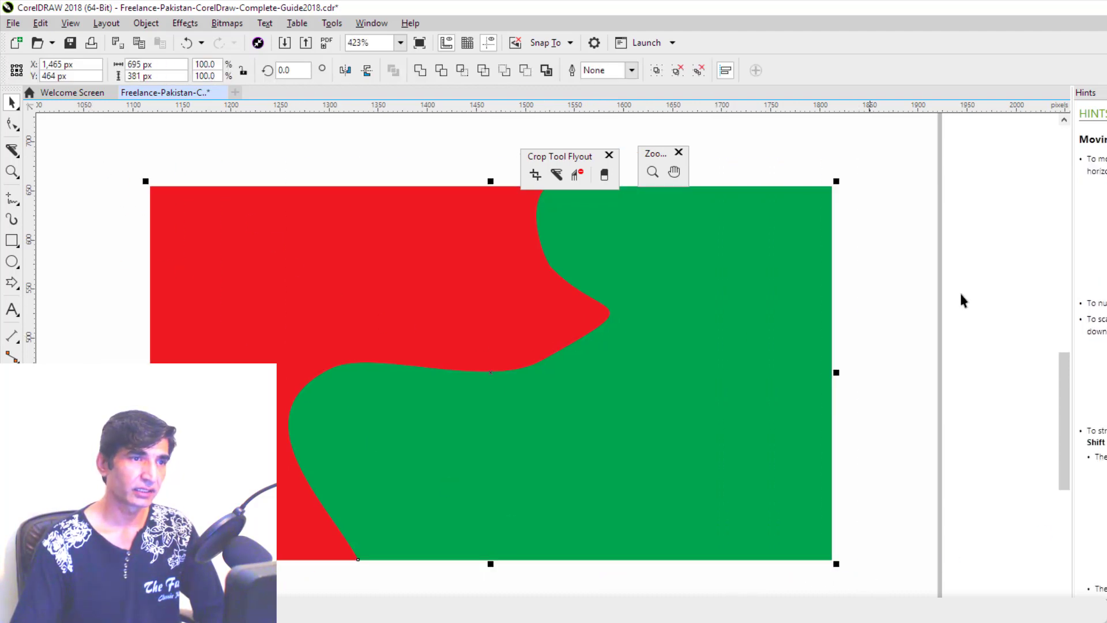
{"action": "left_click", "coordinate": [884, 278]}
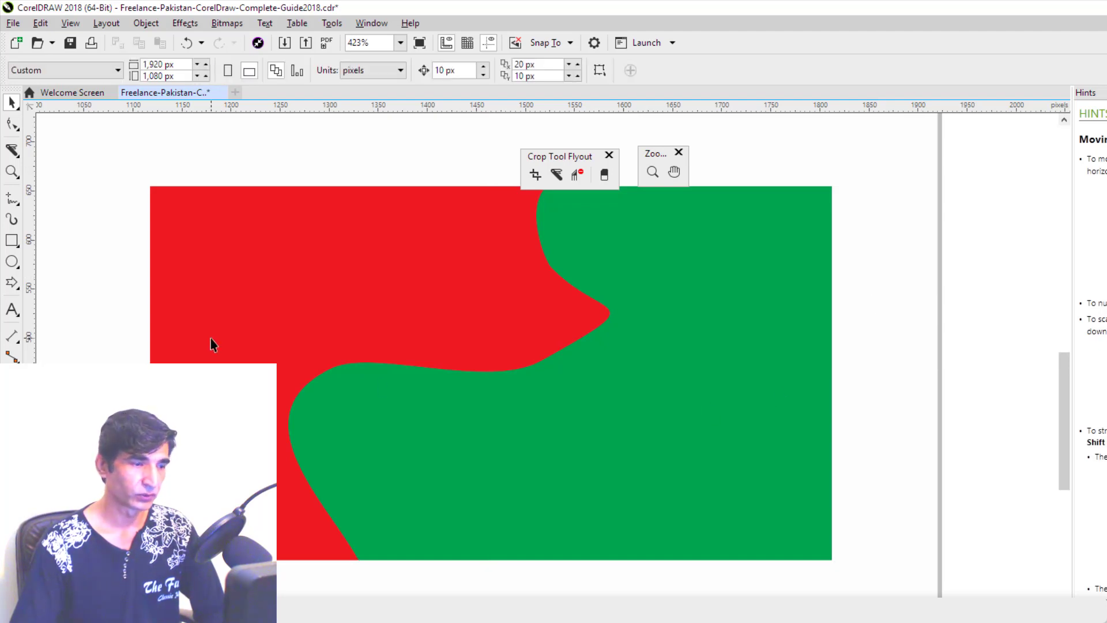
Delete the red and green pieces from the page.
{"action": "key", "text": "F3"}
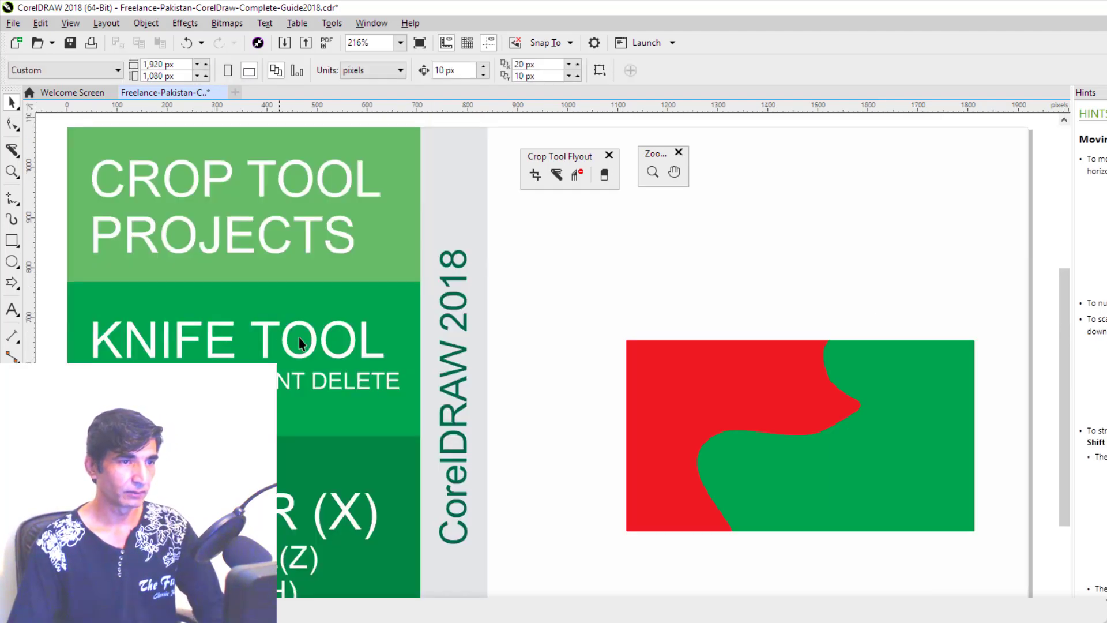
{"action": "left_click_drag", "start_coordinate": [557, 310], "coordinate": [1005, 571]}
{"action": "key", "text": "Delete"}
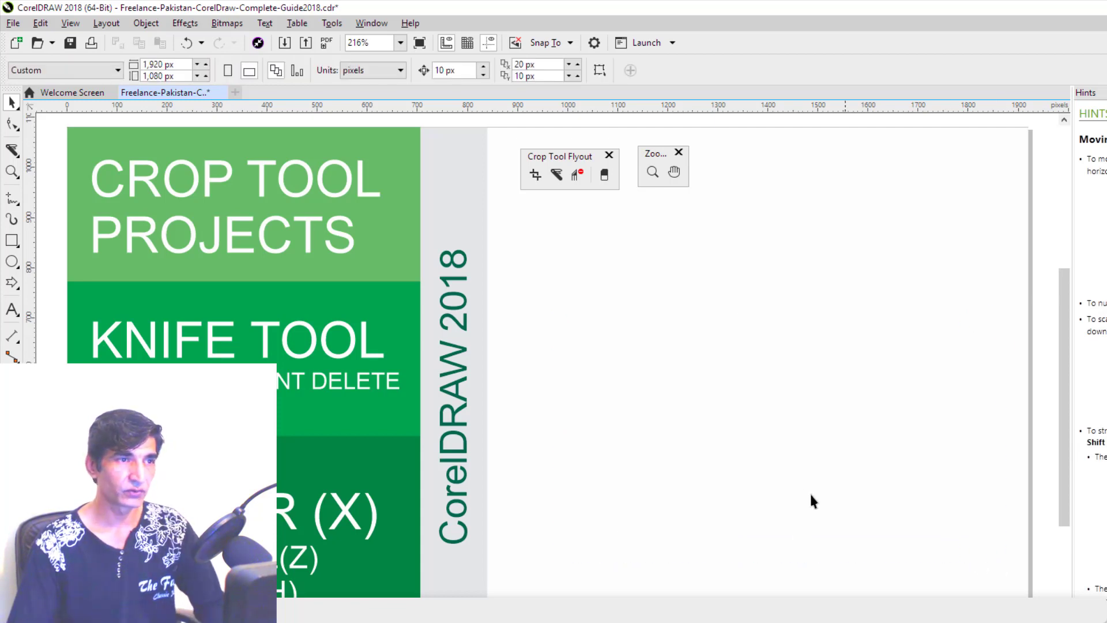
Add the text BEAUTY in 24 pt Arial on the blank area of the page.
{"action": "left_click", "coordinate": [12, 240]}
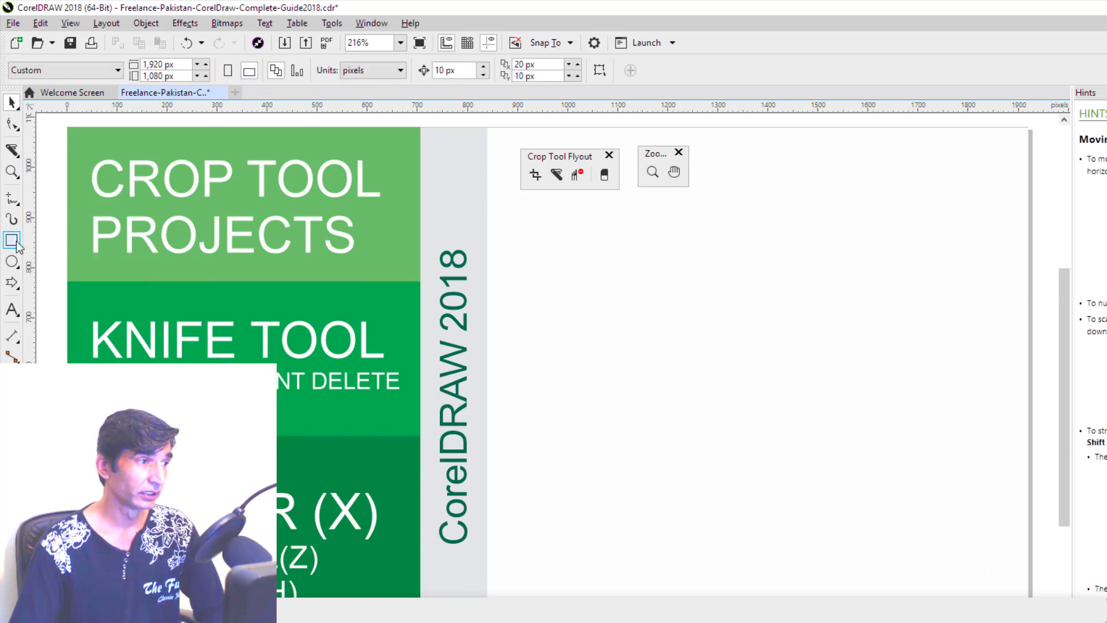
{"action": "left_click", "coordinate": [11, 310]}
{"action": "left_click", "coordinate": [564, 362]}
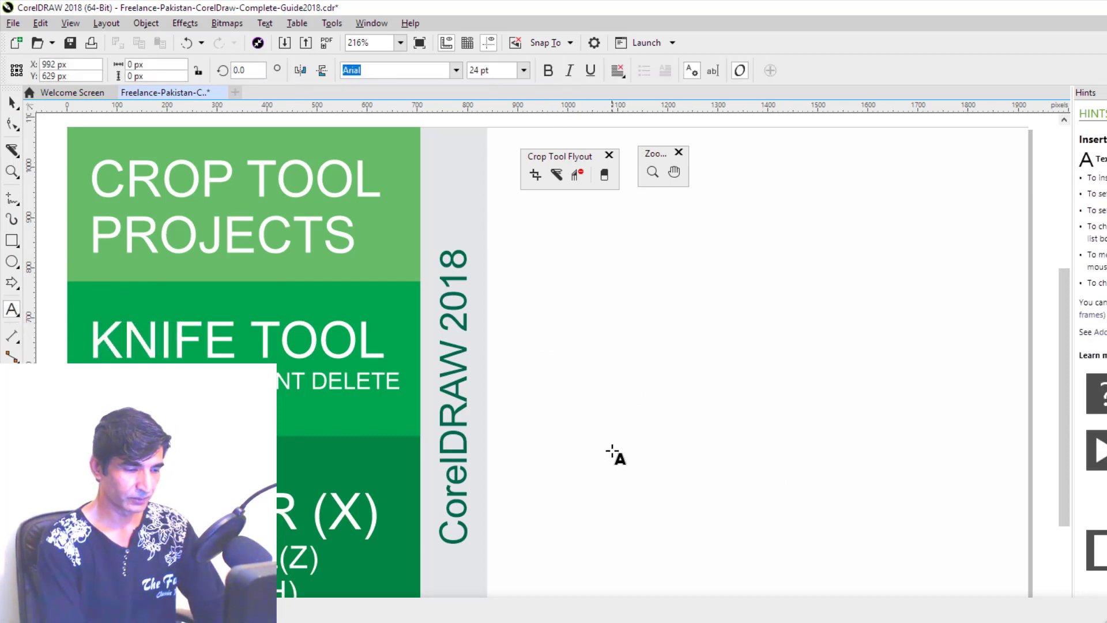
{"action": "type", "text": "BEAUTY"}
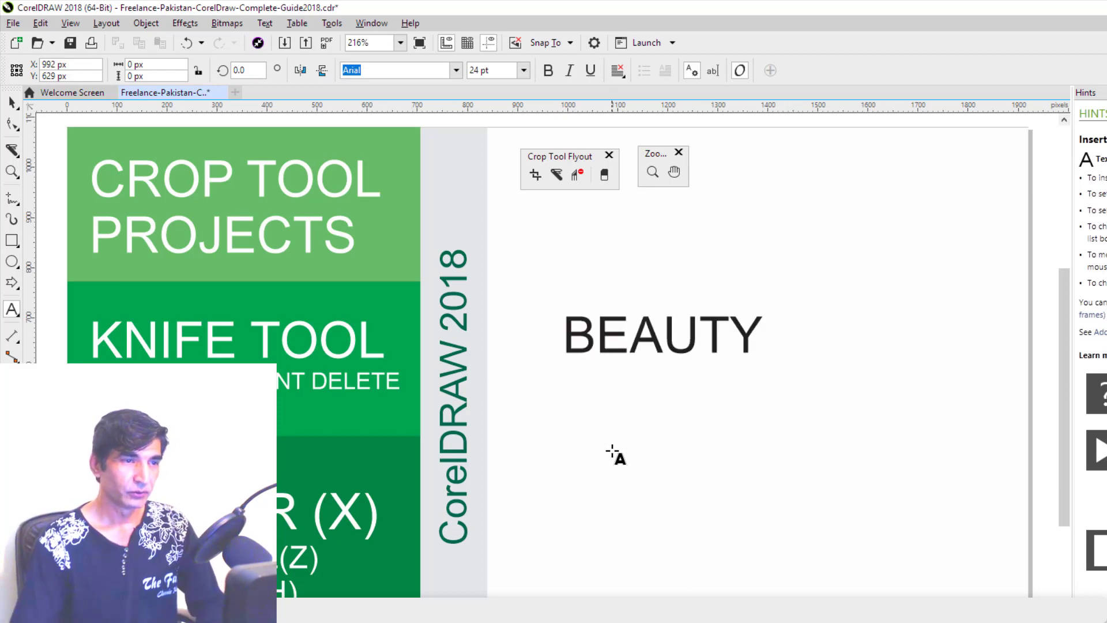
Enlarge the BEAUTY text proportionally to about 831 × 154 px.
{"action": "key", "text": "ctrl+space"}
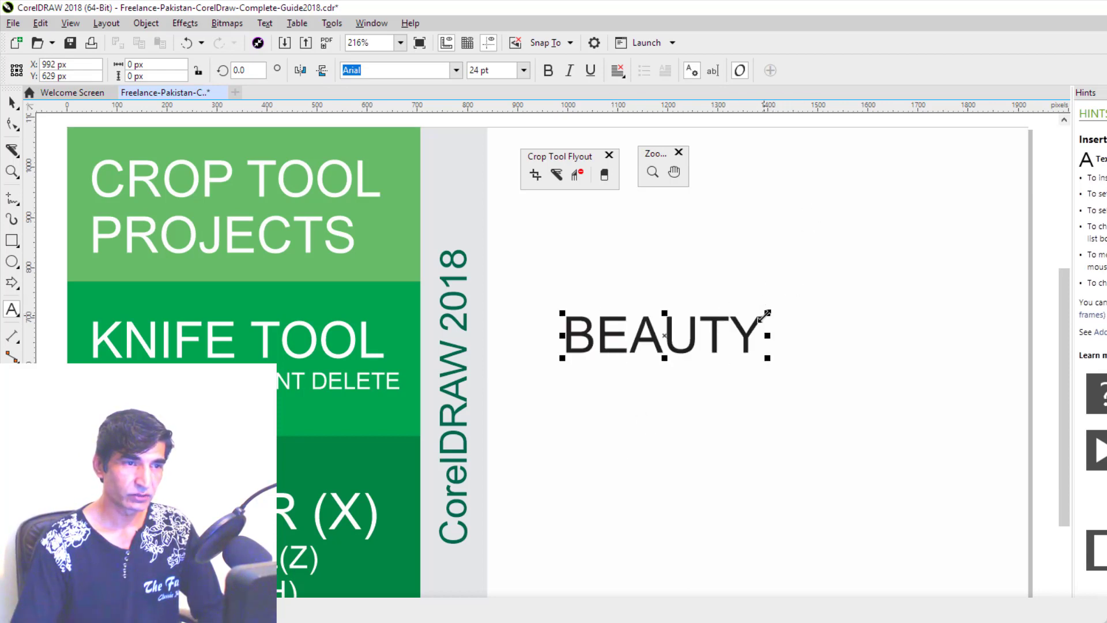
{"action": "left_click_drag", "start_coordinate": [768, 314], "coordinate": [984, 215]}
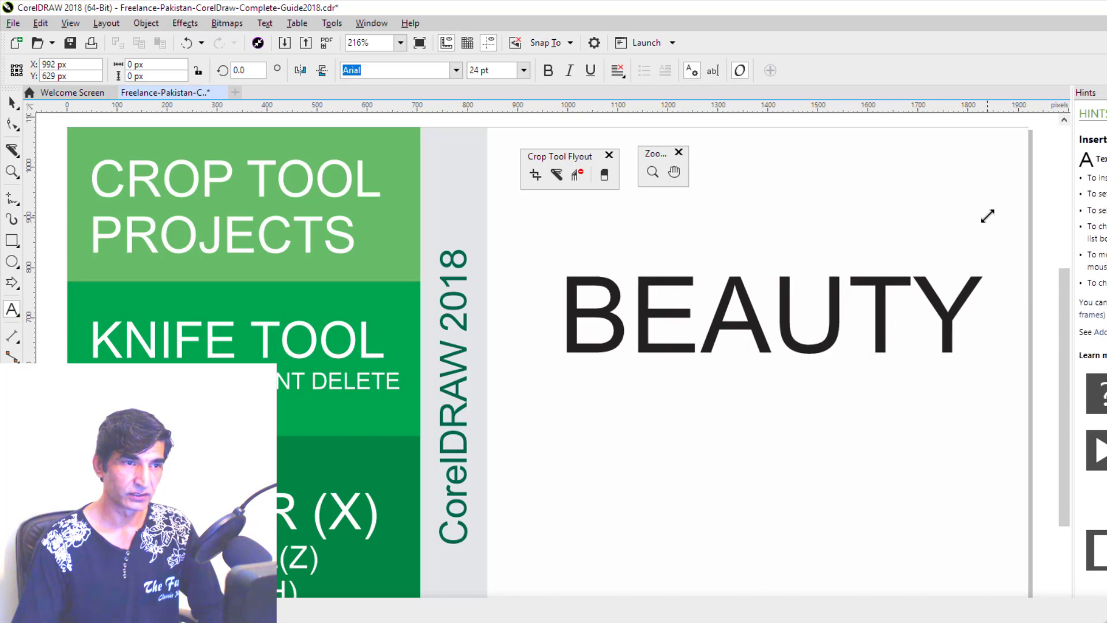
{"action": "left_click", "coordinate": [13, 103]}
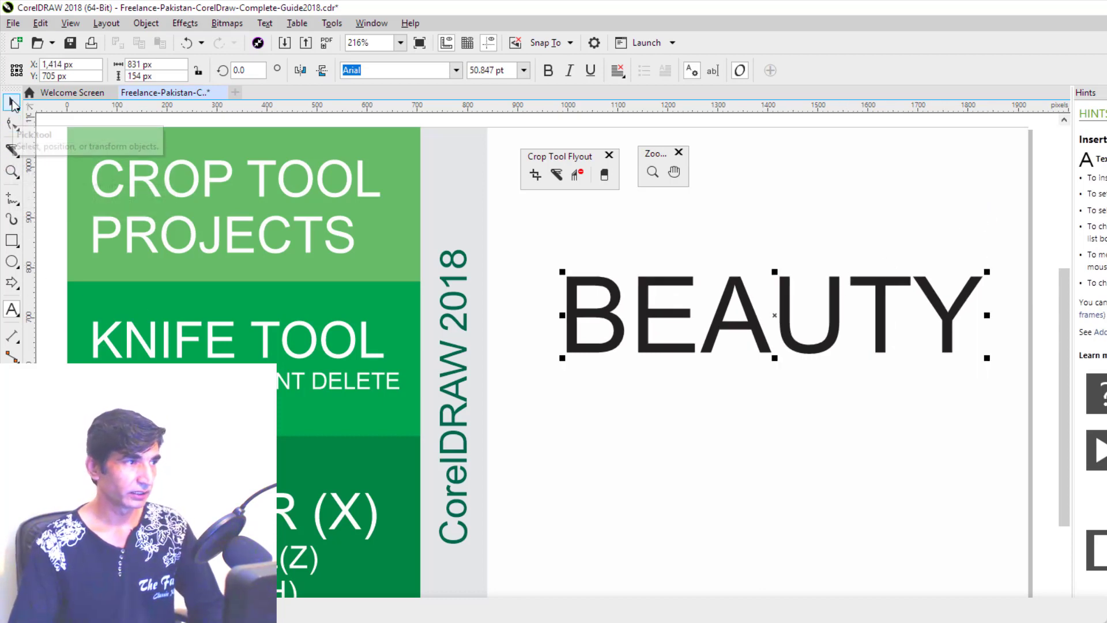
{"action": "key", "text": "z"}
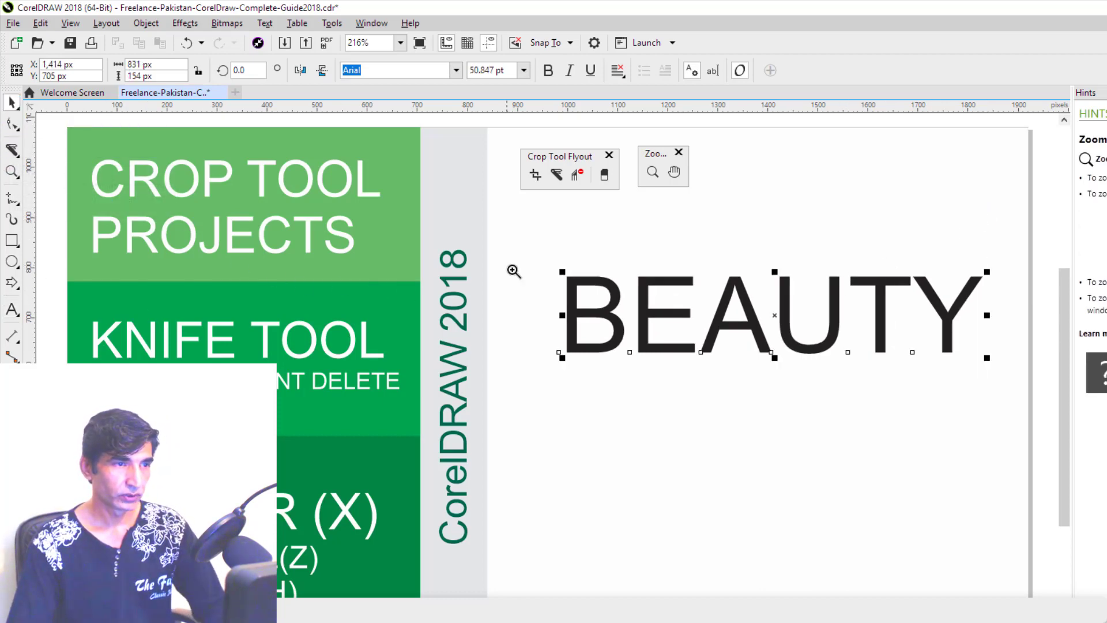
{"action": "left_click_drag", "start_coordinate": [537, 242], "coordinate": [1015, 413]}
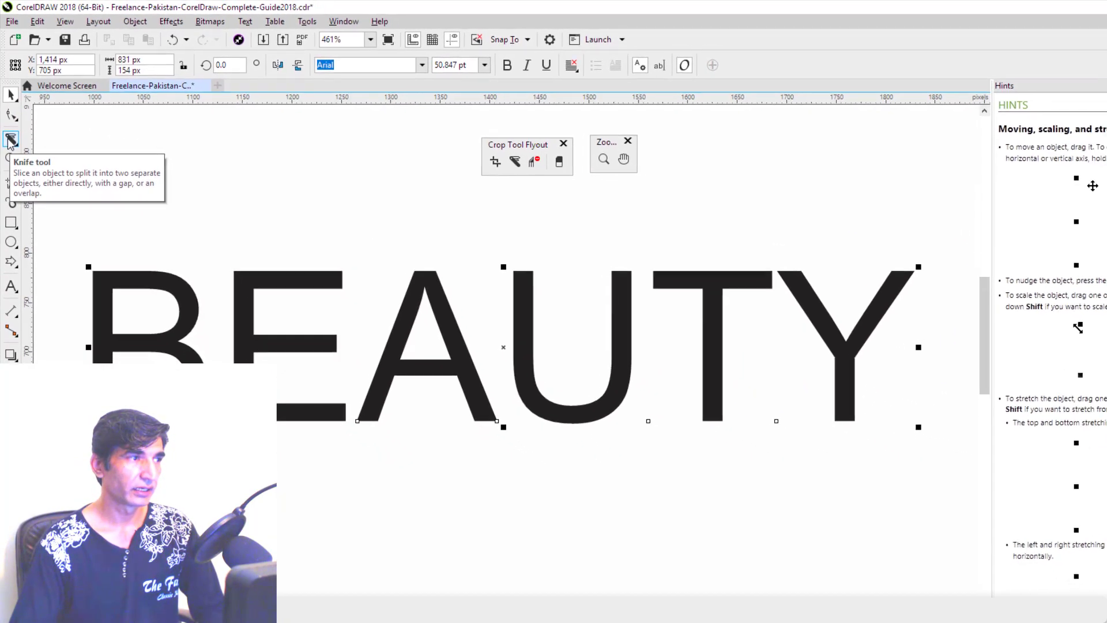
Slice the BEAUTY text horizontally through its middle with the Knife tool in 2-Point Line mode.
{"action": "left_click", "coordinate": [11, 150]}
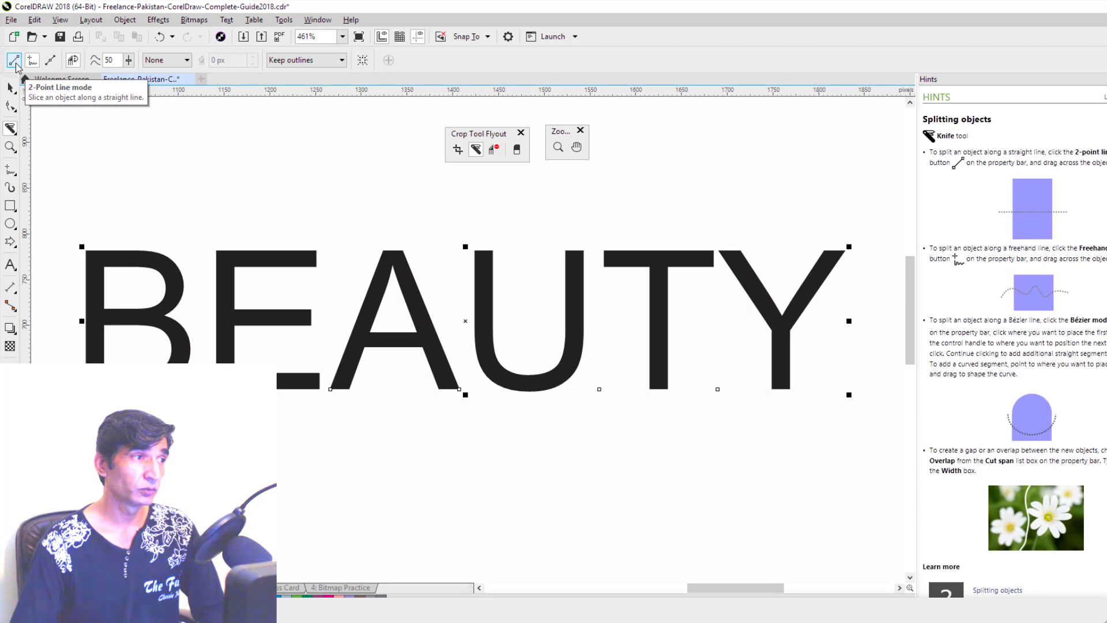
{"action": "left_click", "coordinate": [14, 61]}
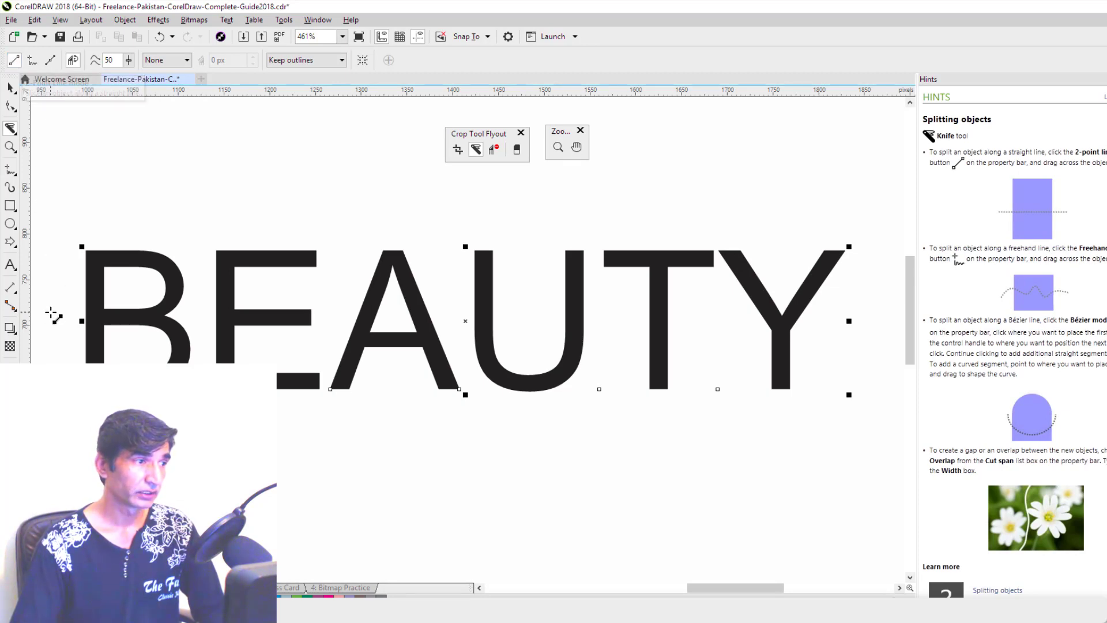
{"action": "left_click_drag", "start_coordinate": [51, 321], "coordinate": [882, 322]}
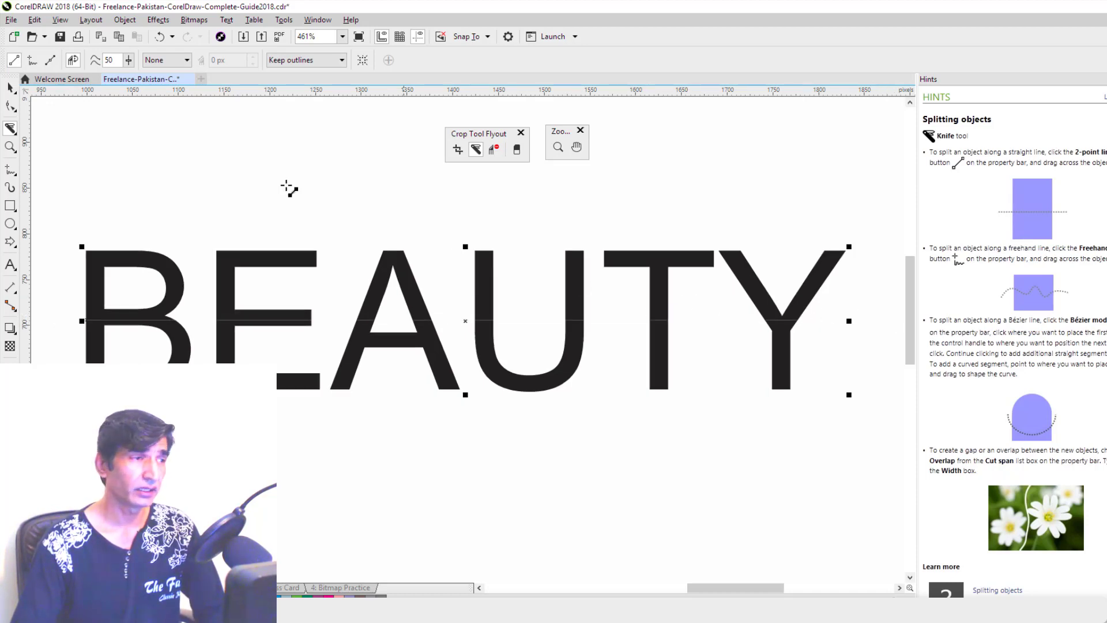
{"action": "left_click", "coordinate": [10, 88]}
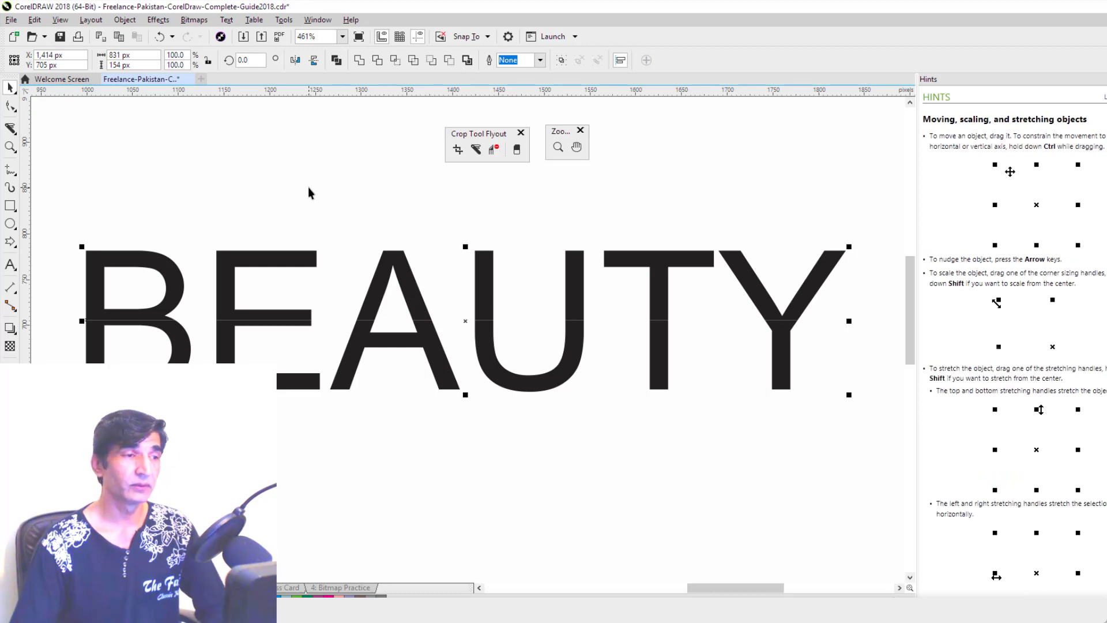
{"action": "left_click", "coordinate": [446, 439]}
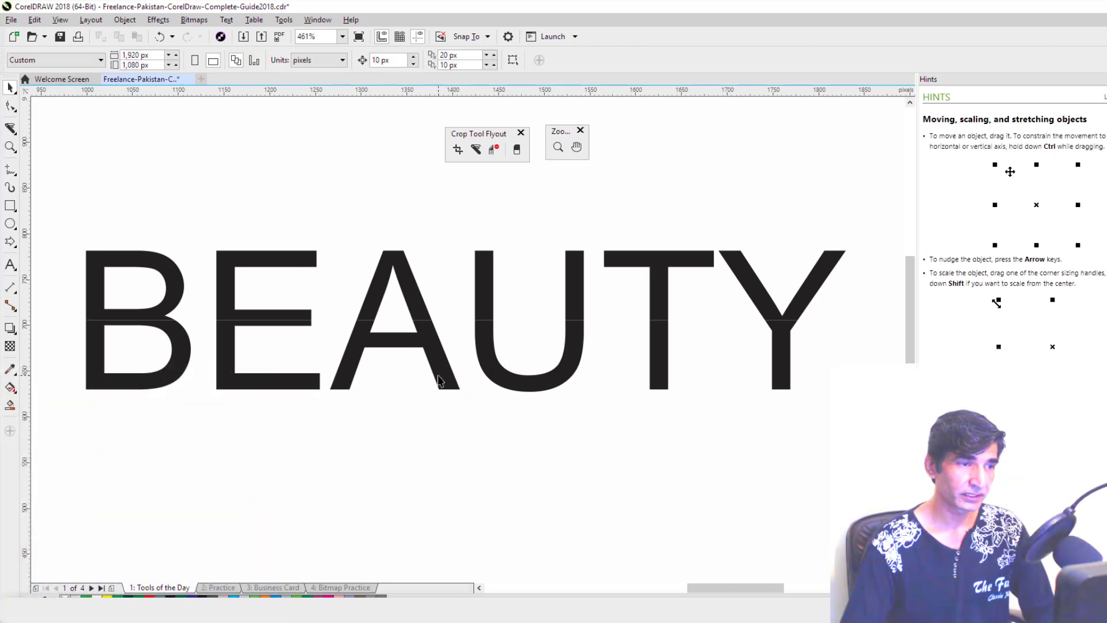
Fill the lower half of BEAUTY with magenta and the upper half with green.
{"action": "left_click", "coordinate": [439, 380]}
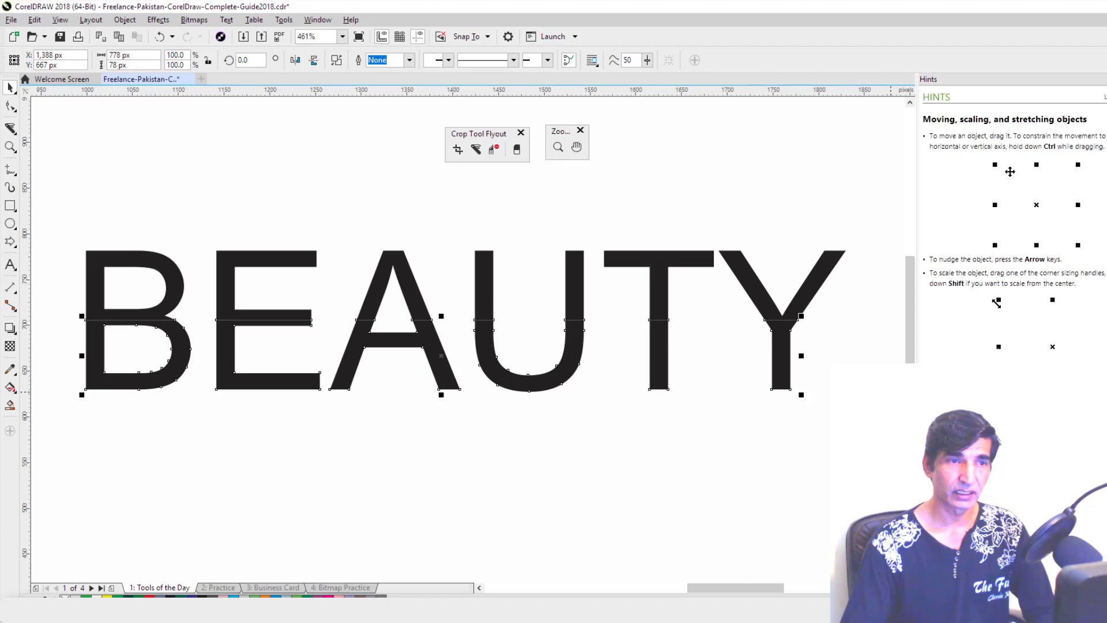
{"action": "left_click", "coordinate": [1103, 392]}
{"action": "left_click", "coordinate": [763, 455]}
{"action": "left_click", "coordinate": [790, 313]}
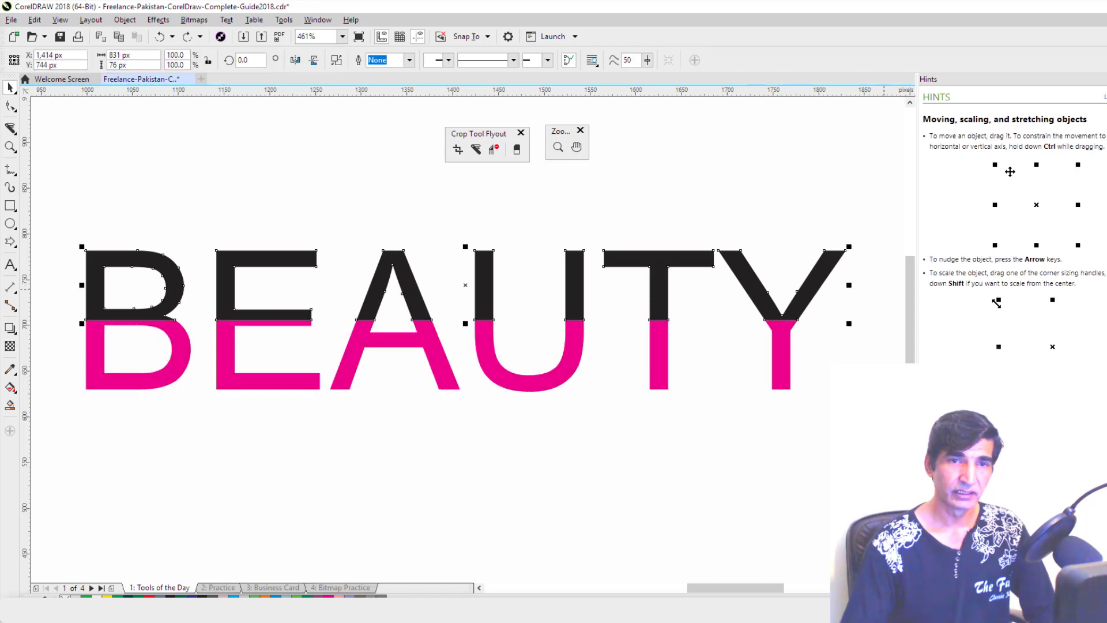
{"action": "left_click", "coordinate": [1104, 239]}
Nudge the magenta lower half of BEAUTY 10 px down and 10 px to the right.
{"action": "left_click", "coordinate": [574, 461]}
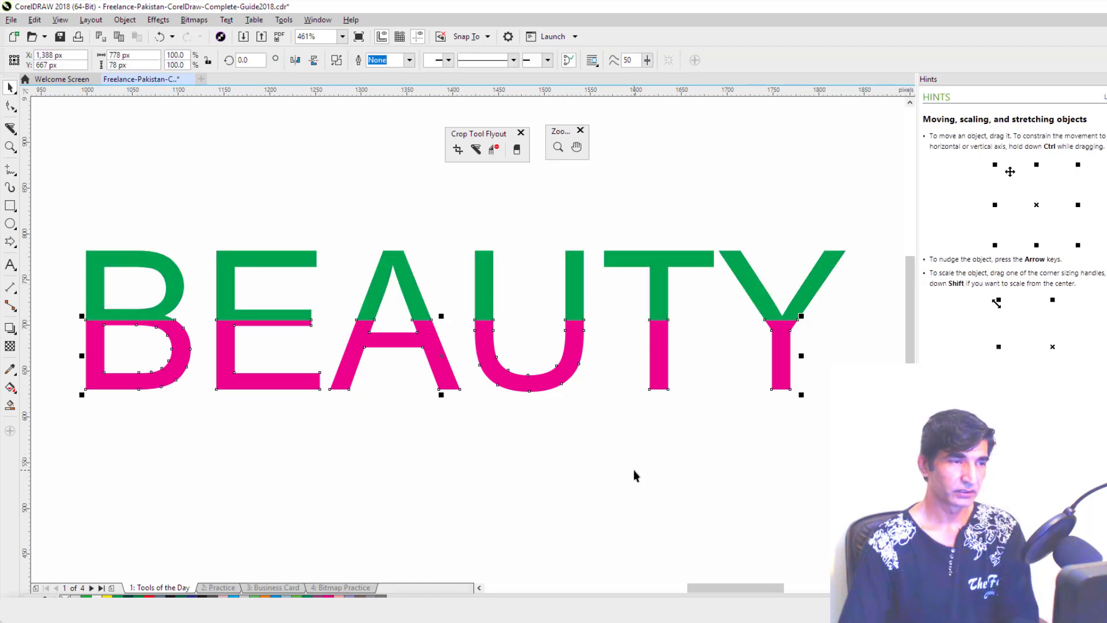
{"action": "key", "text": "Down"}
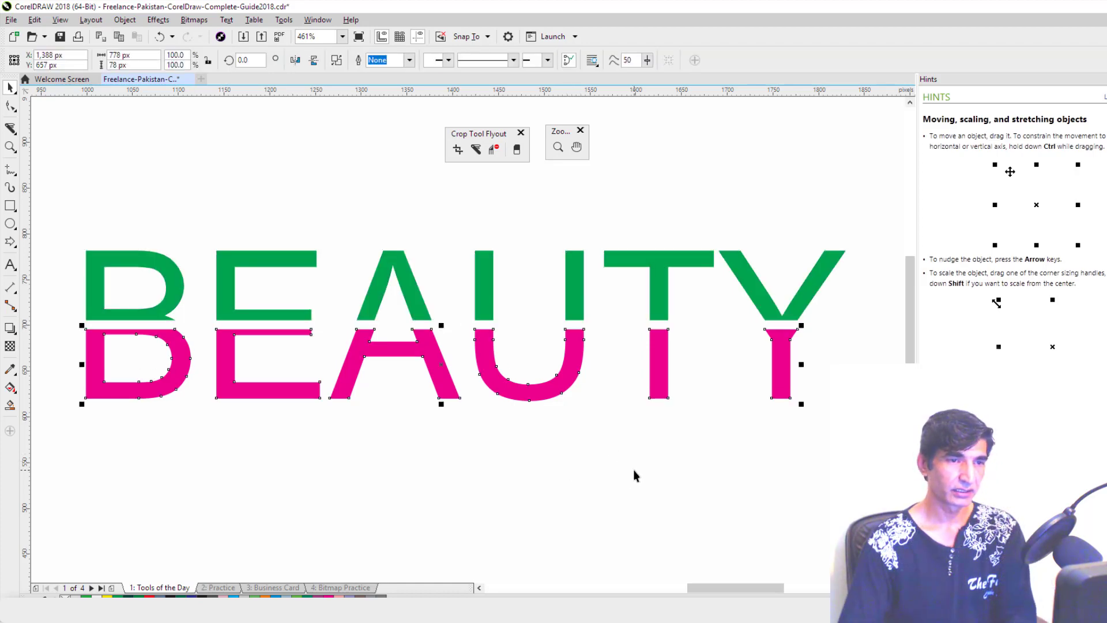
{"action": "key", "text": "Right"}
{"action": "left_click", "coordinate": [565, 463]}
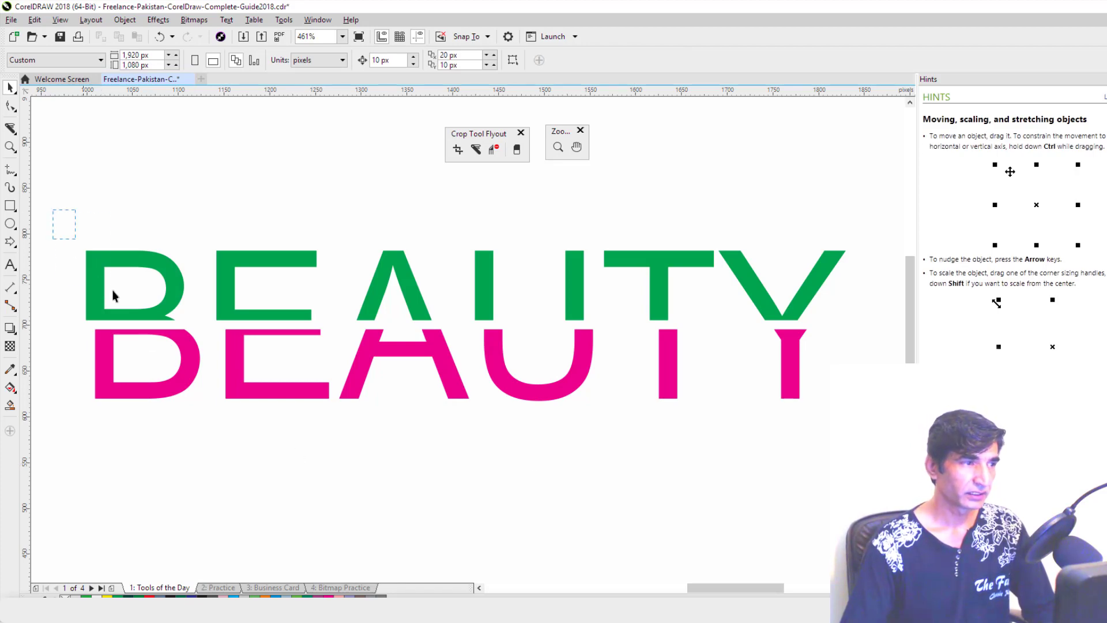
Delete both coloured halves and add new BEAUTY text in 24 pt Arial on the blank page area.
{"action": "key", "text": "ctrl+a"}
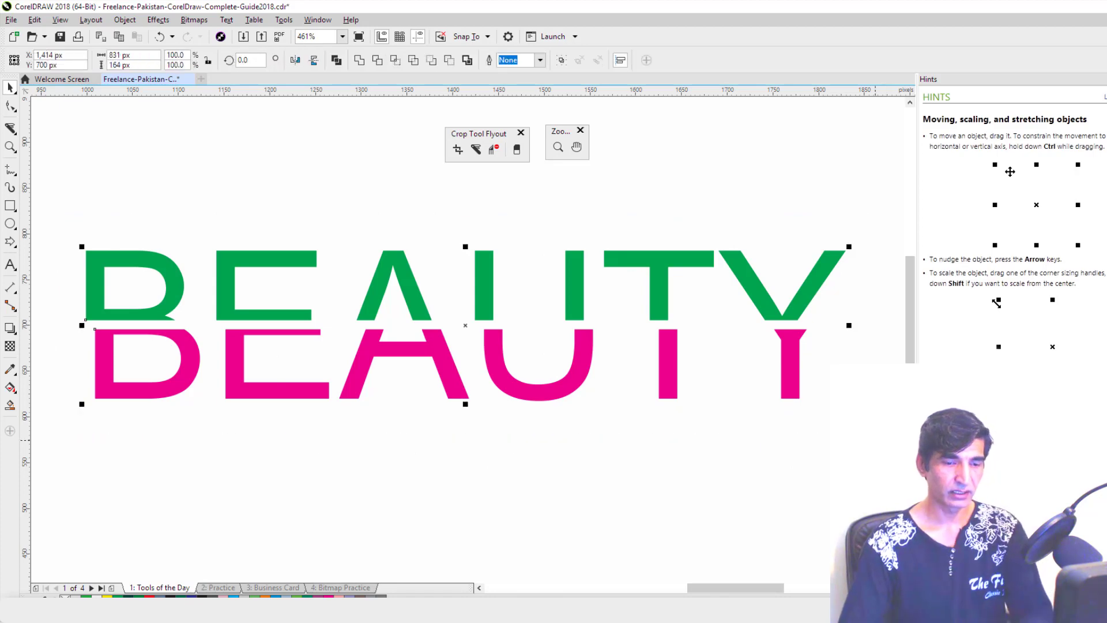
{"action": "key", "text": "Delete"}
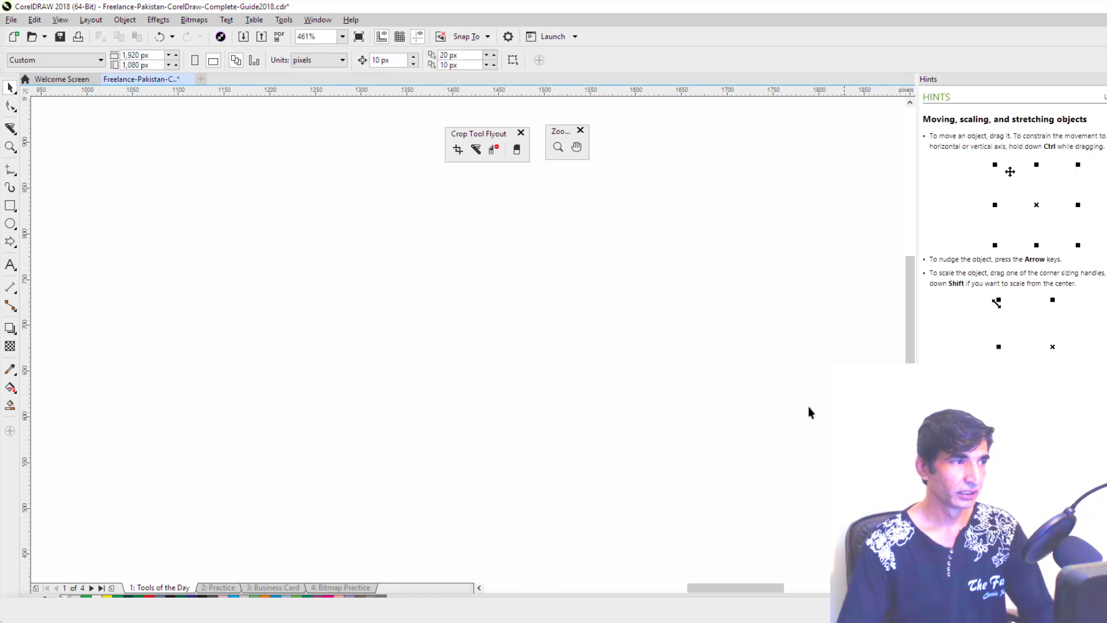
{"action": "left_click", "coordinate": [11, 265]}
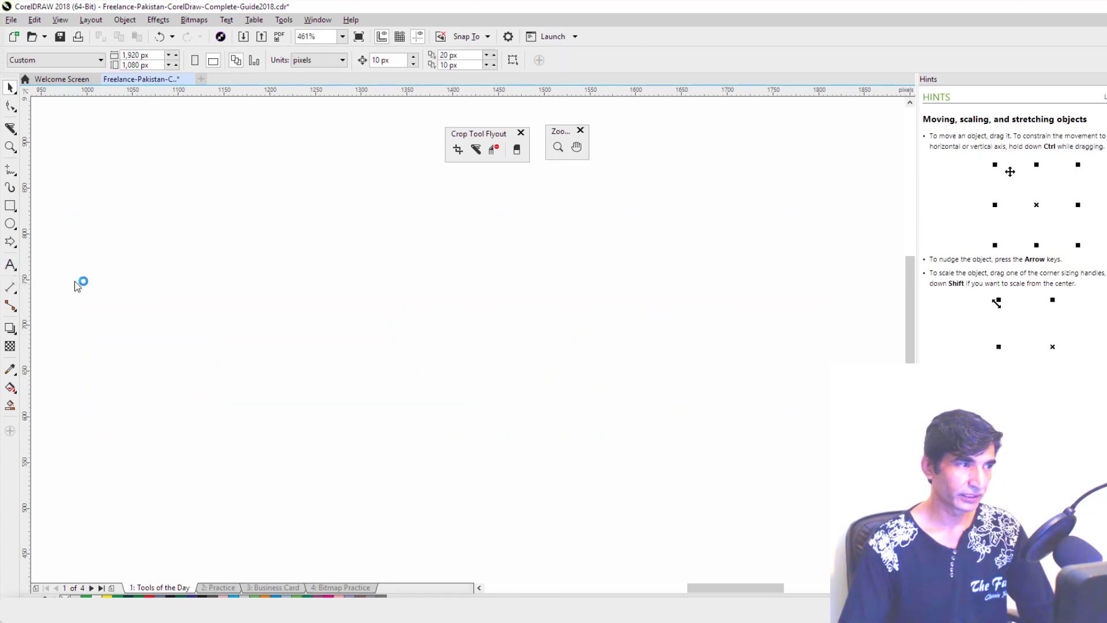
{"action": "left_click", "coordinate": [167, 304]}
{"action": "type", "text": "BEAUTY"}
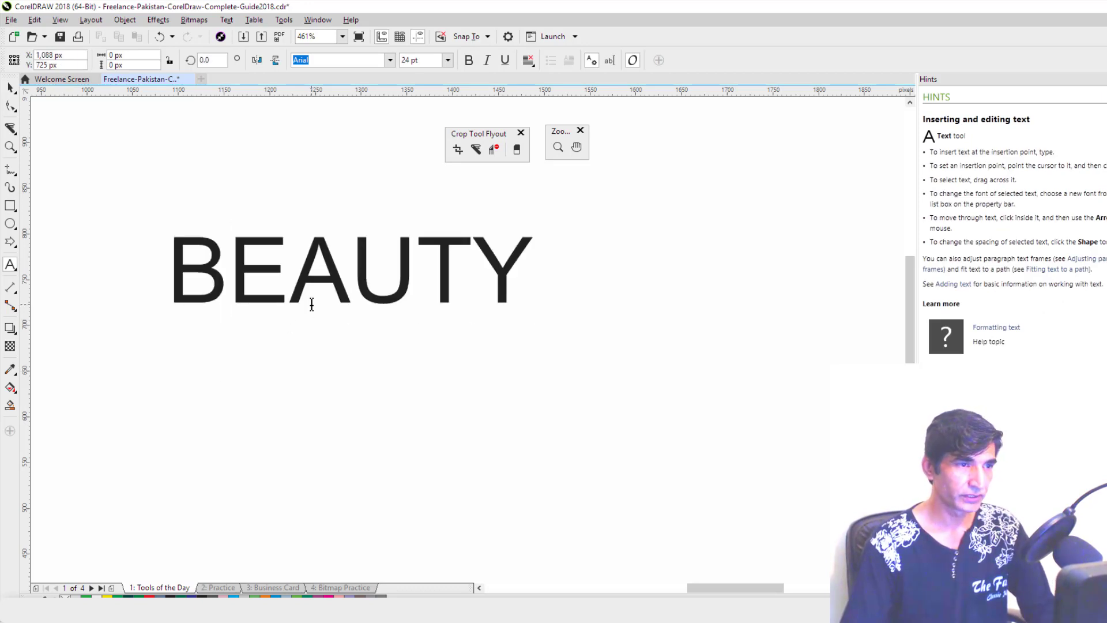
{"action": "key", "text": "Escape"}
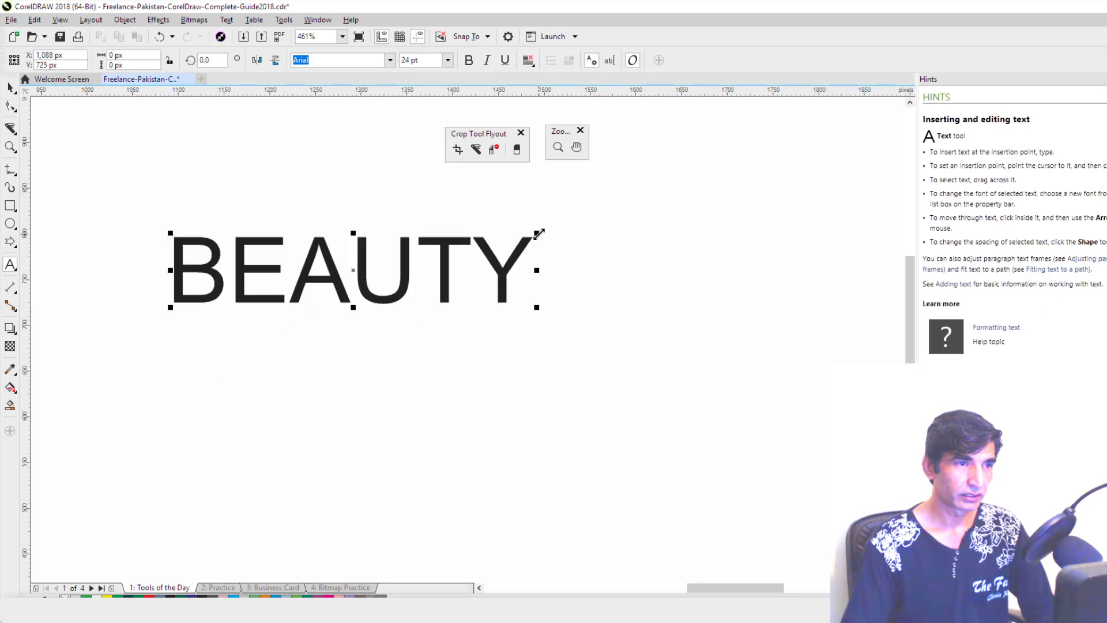
Enlarge the new BEAUTY text proportionally to about 748 × 139 px and move it lower on the page.
{"action": "left_click_drag", "start_coordinate": [539, 234], "coordinate": [865, 141]}
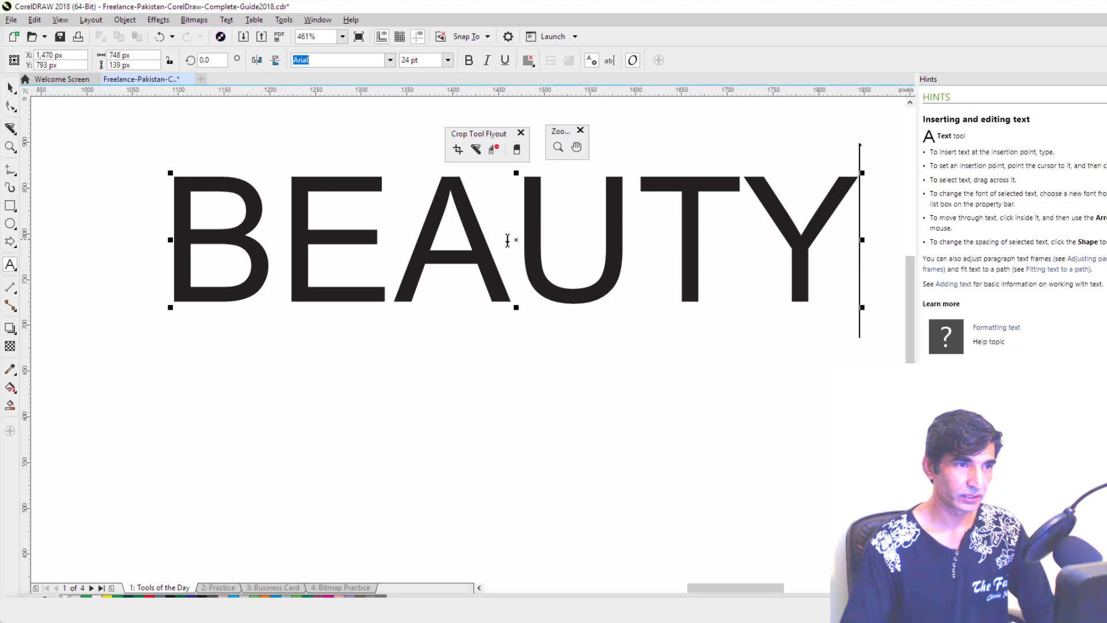
{"action": "left_click_drag", "start_coordinate": [507, 239], "coordinate": [494, 319]}
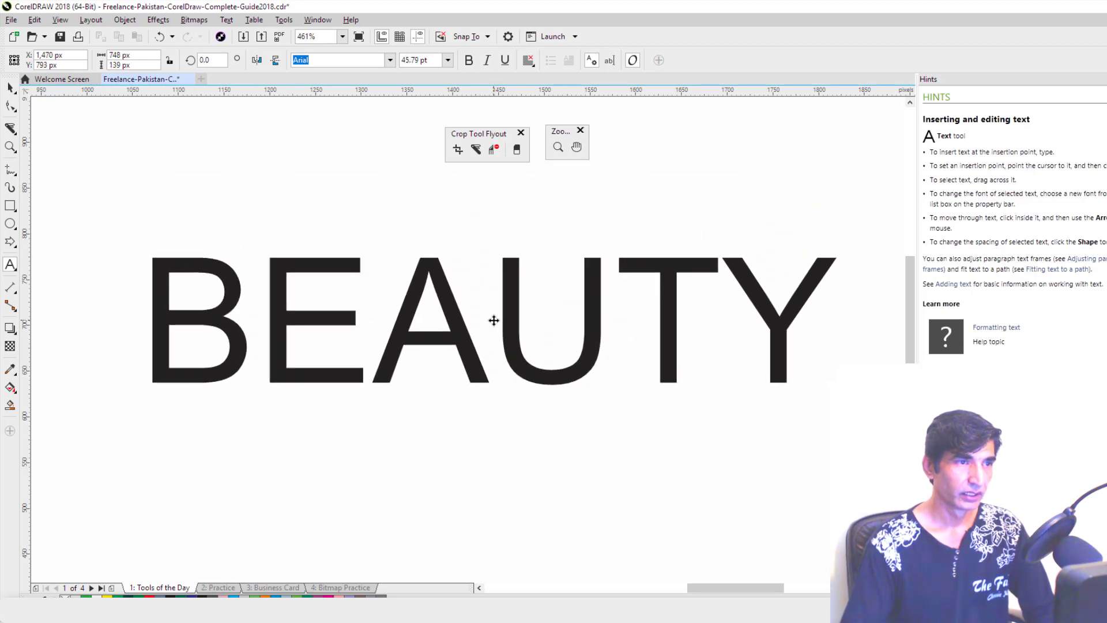
Set the Knife tool's cut span to Gap with a width of 20 px.
{"action": "left_click", "coordinate": [476, 150]}
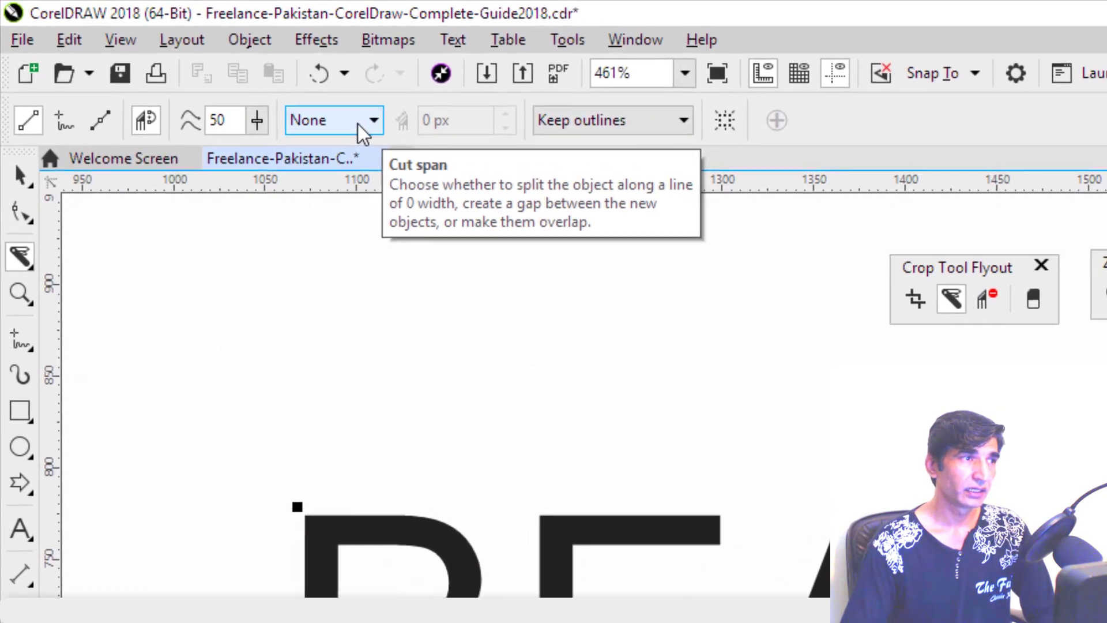
{"action": "left_click", "coordinate": [342, 117]}
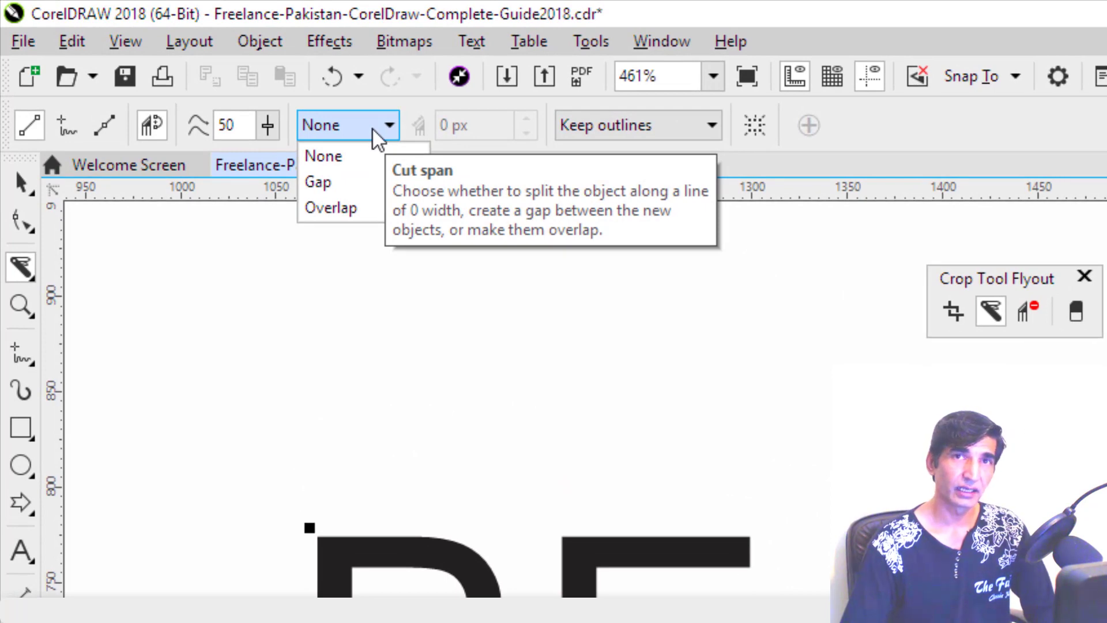
{"action": "left_click", "coordinate": [342, 182]}
{"action": "double_click", "coordinate": [442, 125]}
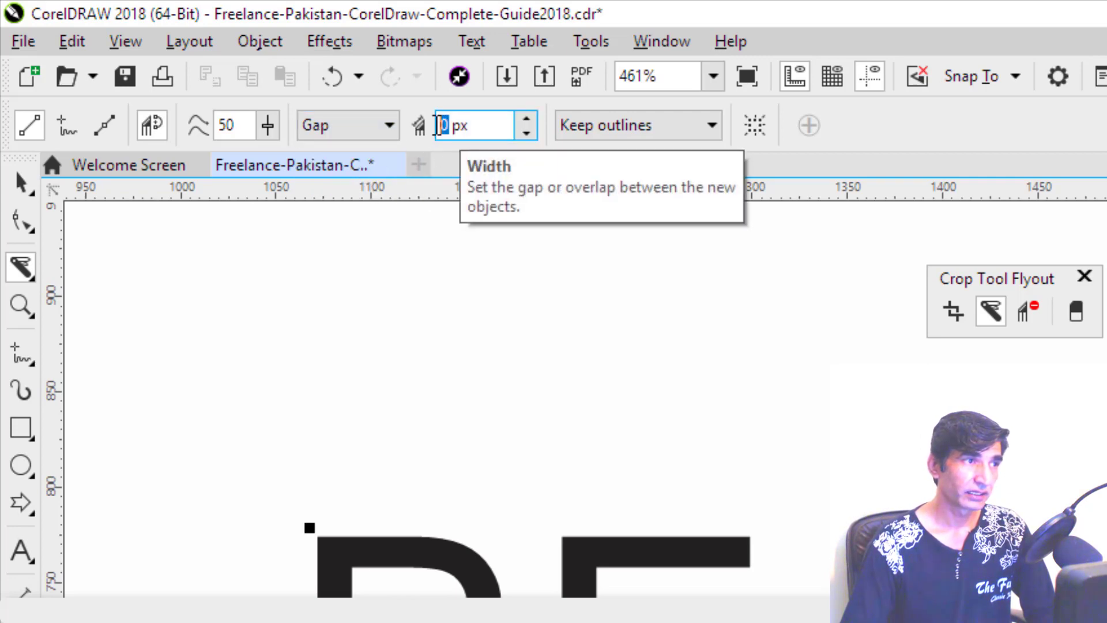
{"action": "type", "text": "2"}
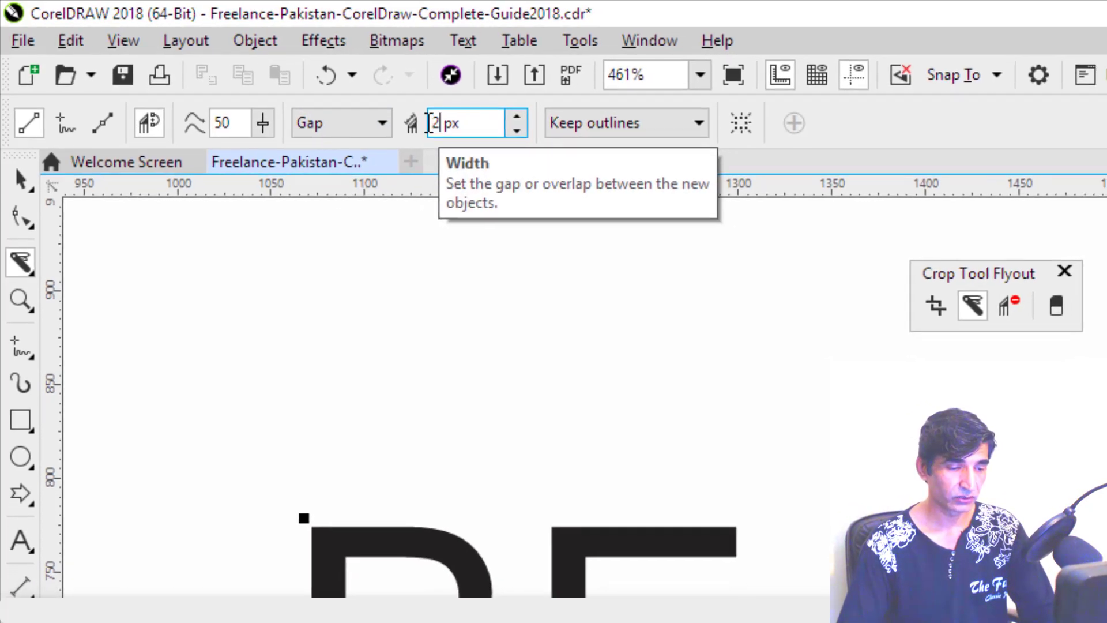
{"action": "type", "text": "0"}
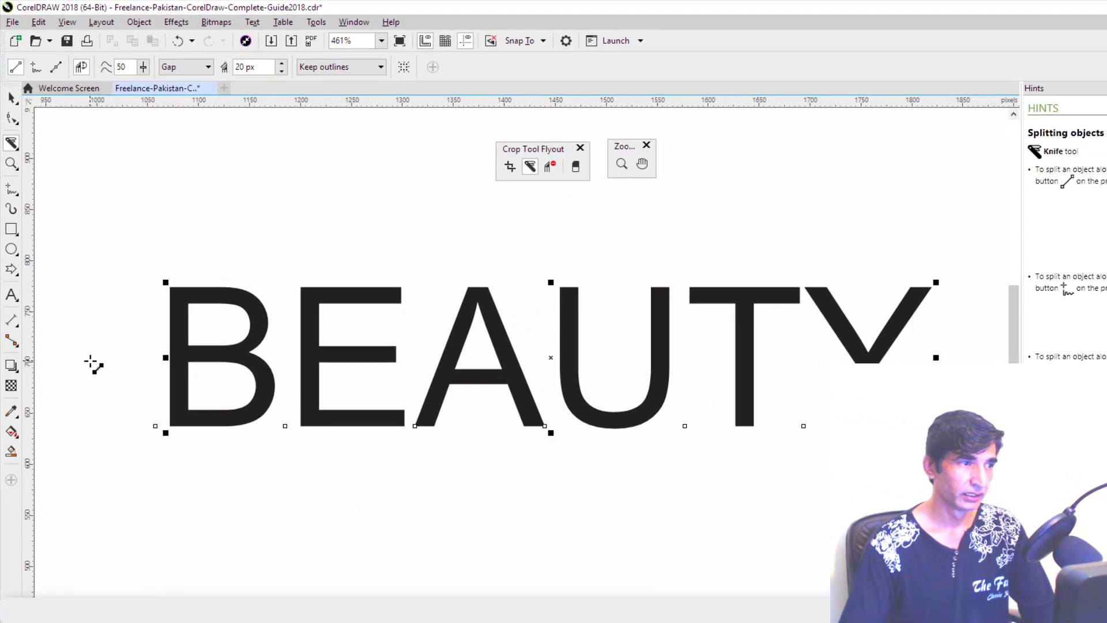
Slice BEAUTY horizontally through its middle with the gap and fill the upper piece with magenta.
{"action": "left_click_drag", "start_coordinate": [90, 362], "coordinate": [979, 361]}
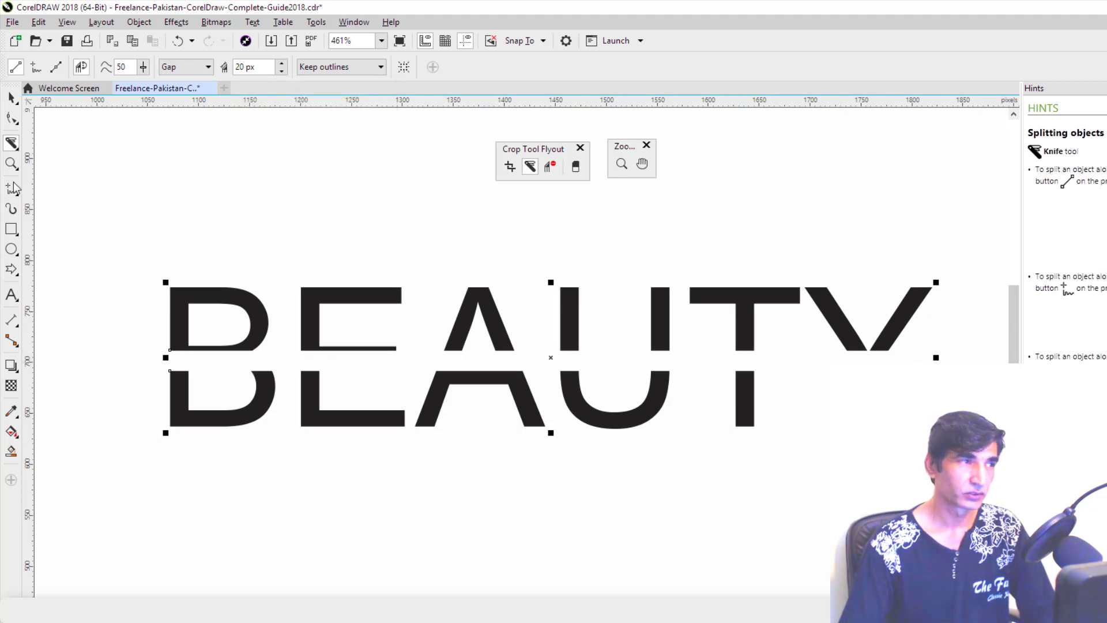
{"action": "left_click", "coordinate": [11, 98]}
{"action": "left_click", "coordinate": [317, 185]}
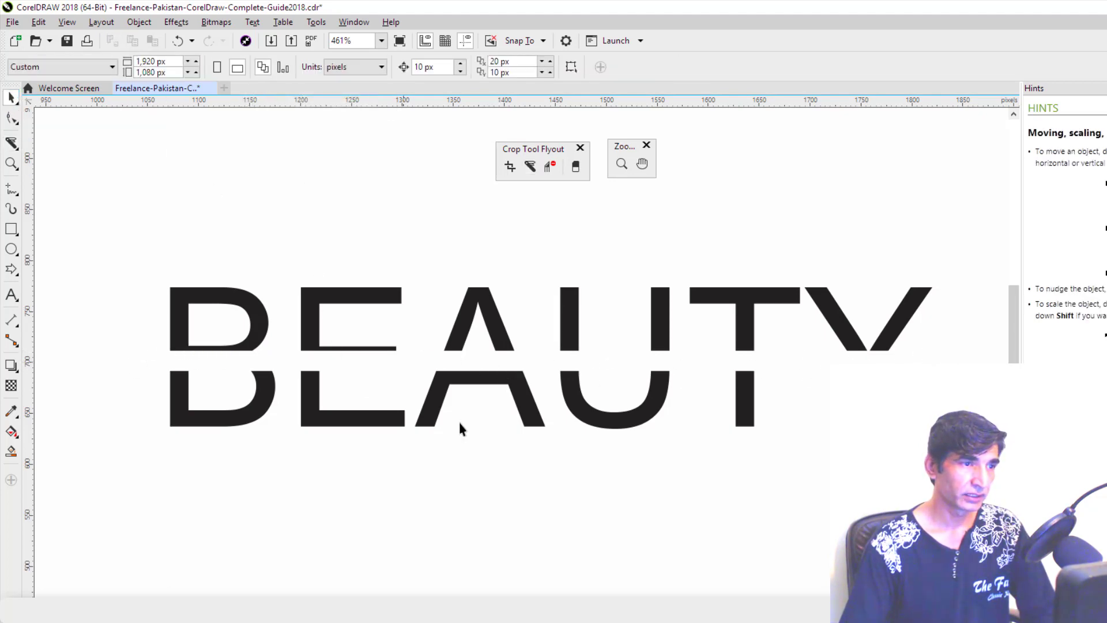
{"action": "left_click", "coordinate": [503, 333]}
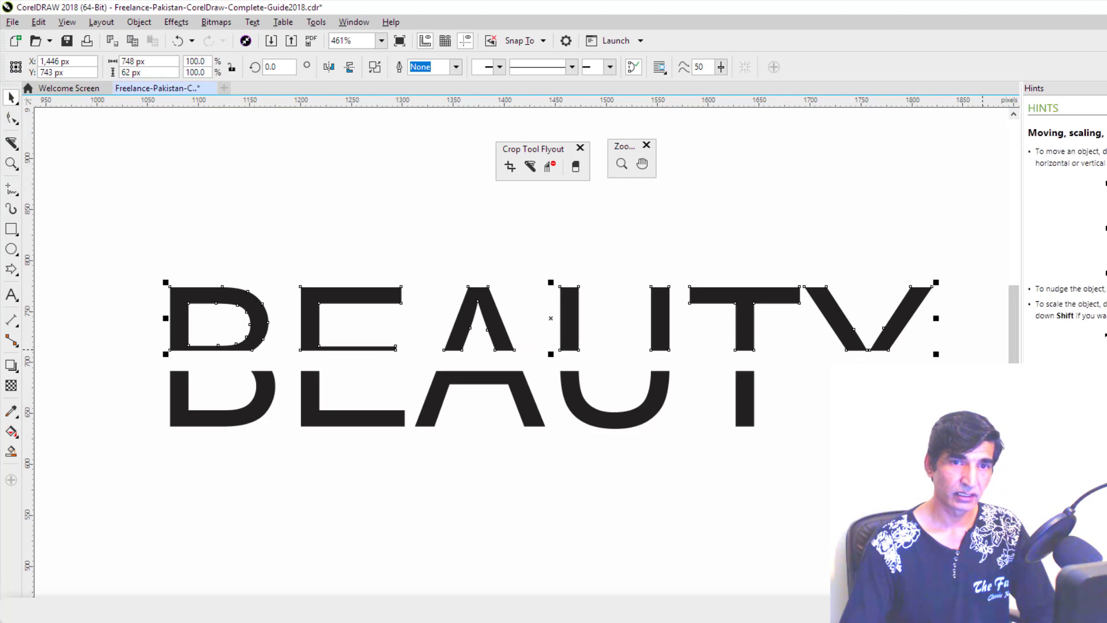
{"action": "left_click", "coordinate": [1102, 372]}
{"action": "left_click", "coordinate": [749, 218]}
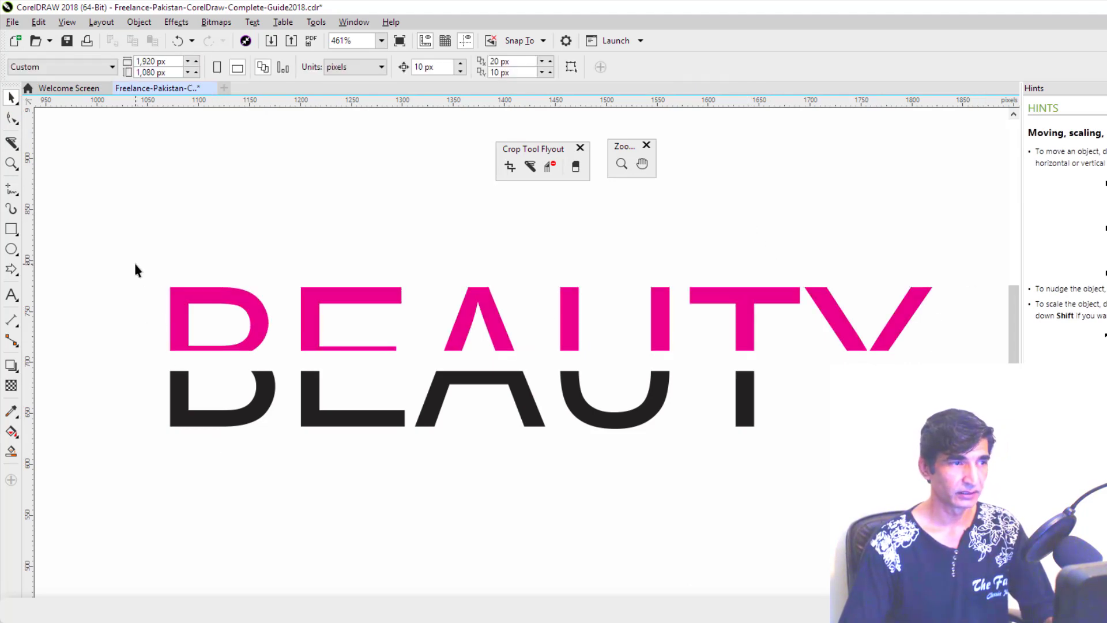
Undo the magenta fill and the gap cut, and reposition the whole BEAUTY text in the middle of the visible page area.
{"action": "key", "text": "ctrl+z"}
{"action": "key", "text": "ctrl+z"}
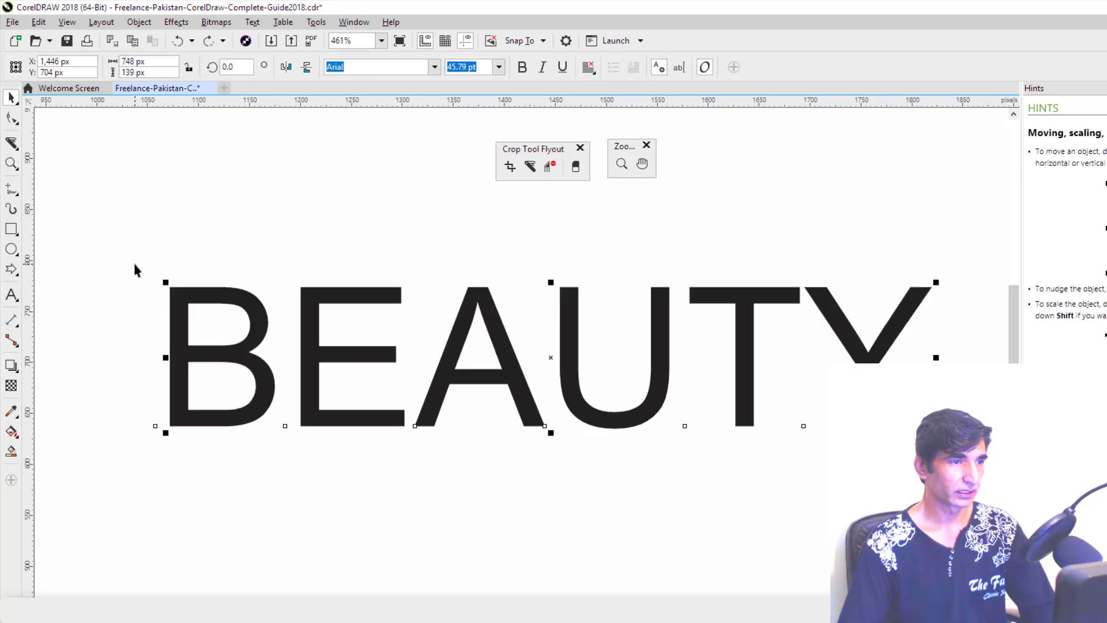
{"action": "key", "text": "ctrl+z"}
{"action": "left_click_drag", "start_coordinate": [576, 267], "coordinate": [568, 388]}
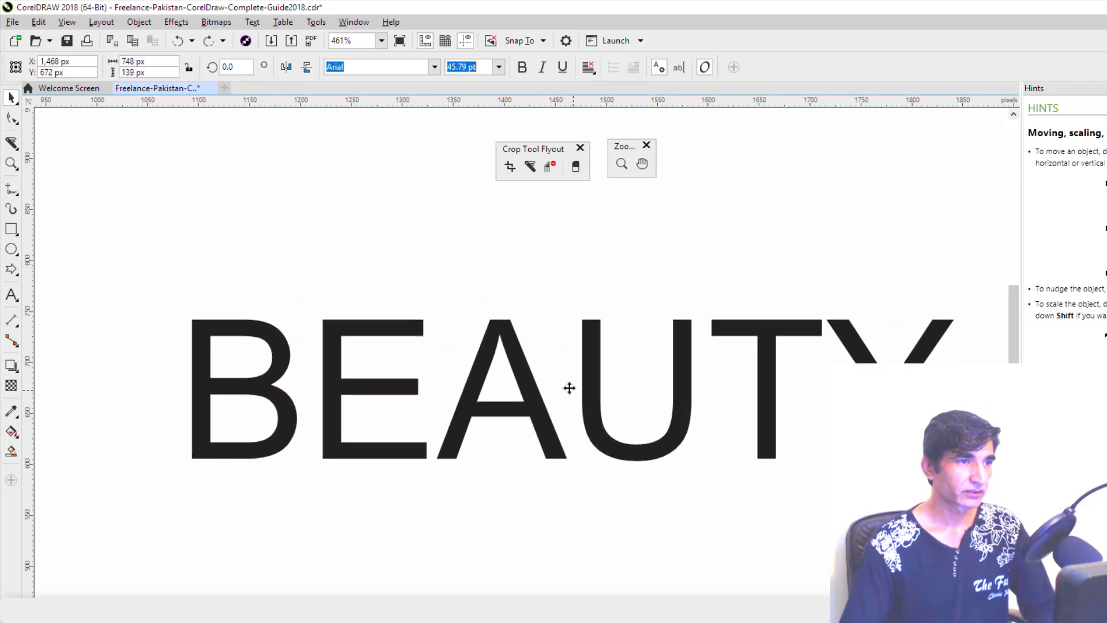
Slice the BEAUTY text horizontally through its middle with the Knife's cut span set to Overlap at 20 px.
{"action": "left_click", "coordinate": [530, 167]}
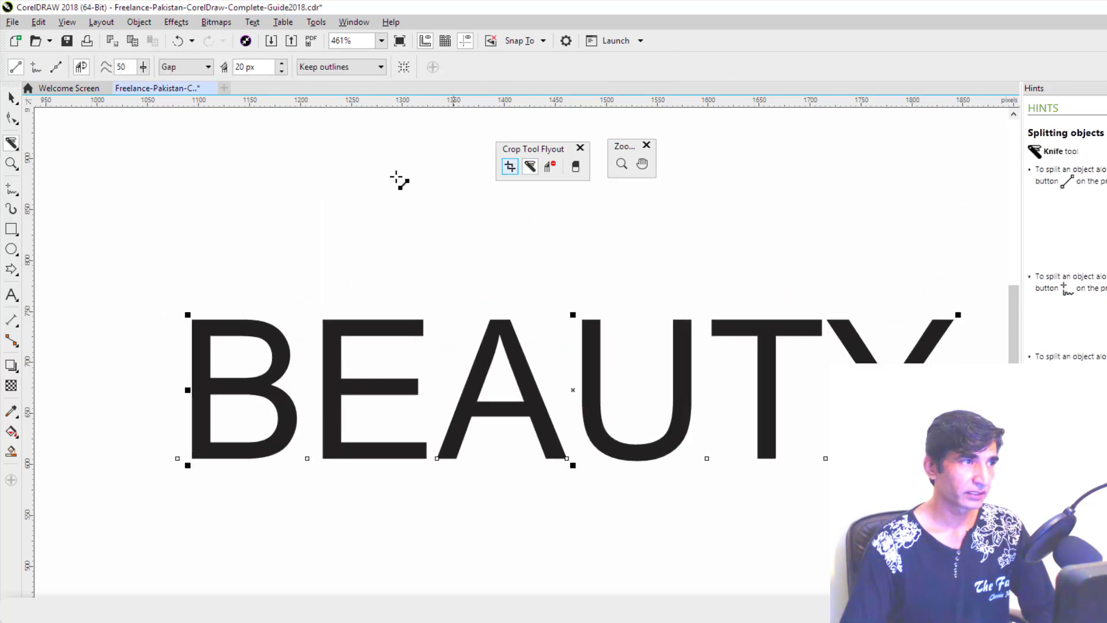
{"action": "left_click", "coordinate": [175, 68]}
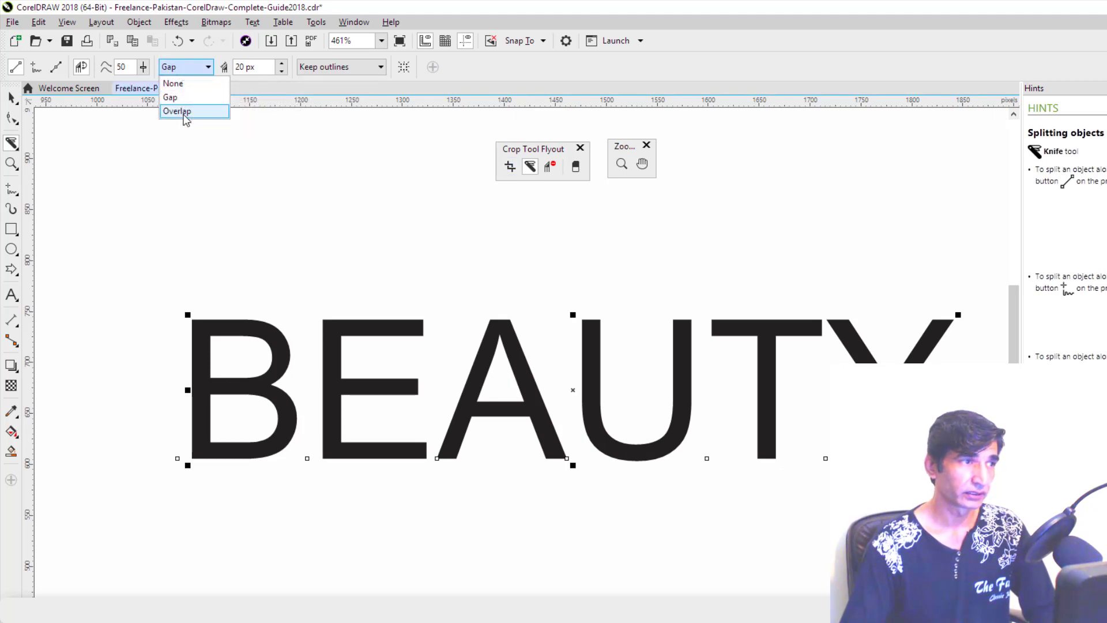
{"action": "left_click", "coordinate": [184, 112]}
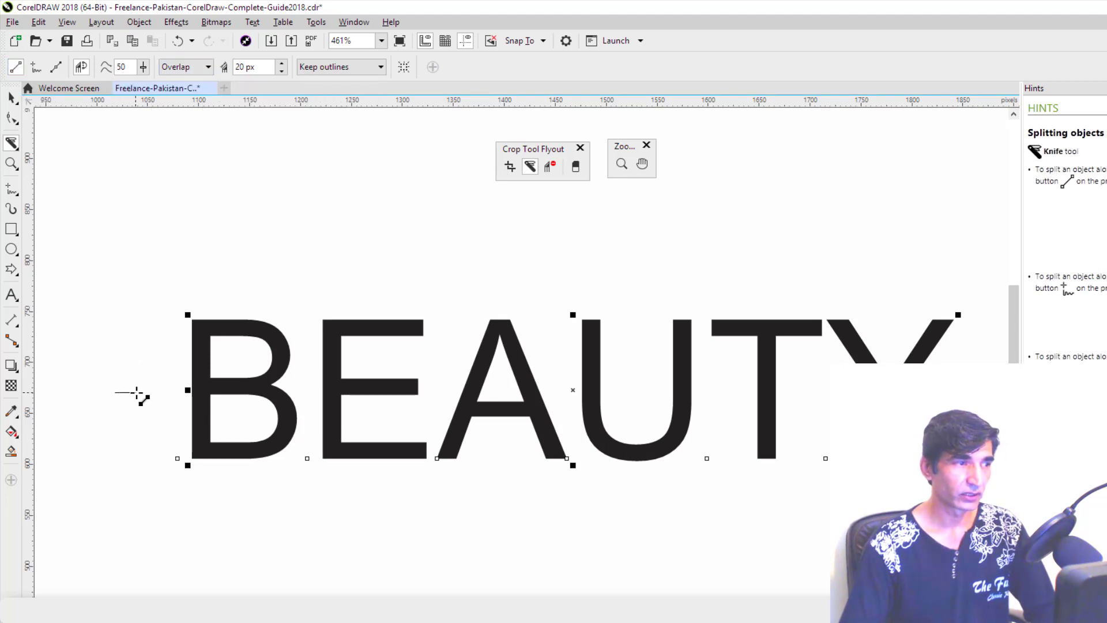
{"action": "left_click_drag", "start_coordinate": [116, 393], "coordinate": [865, 392]}
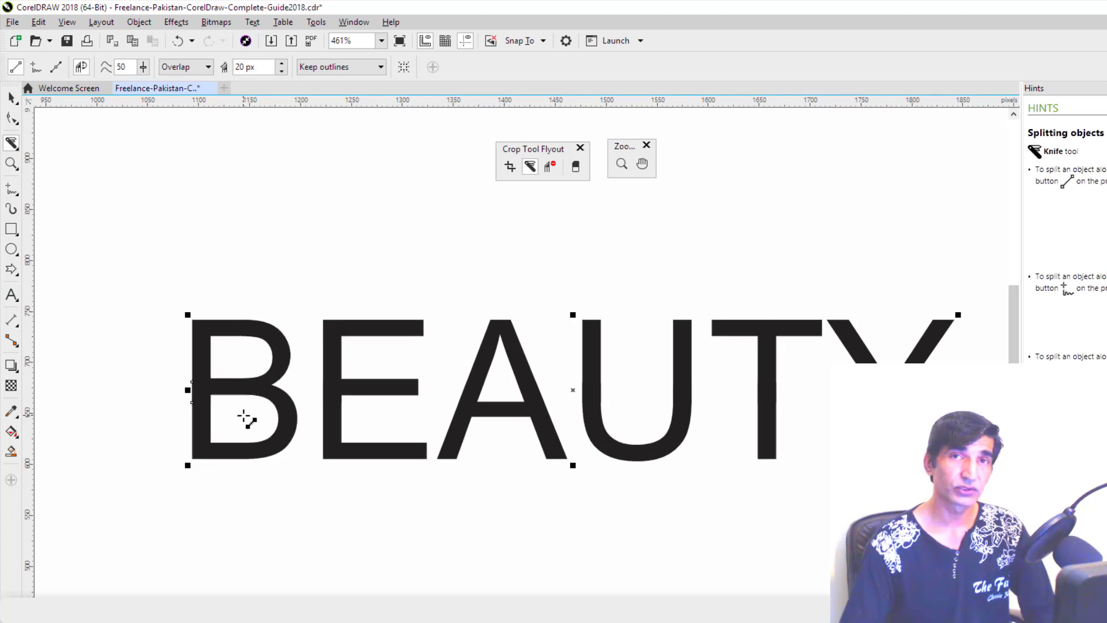
Select only the lower piece of the overlap-cut BEAUTY text and fill it with red.
{"action": "left_click", "coordinate": [11, 99]}
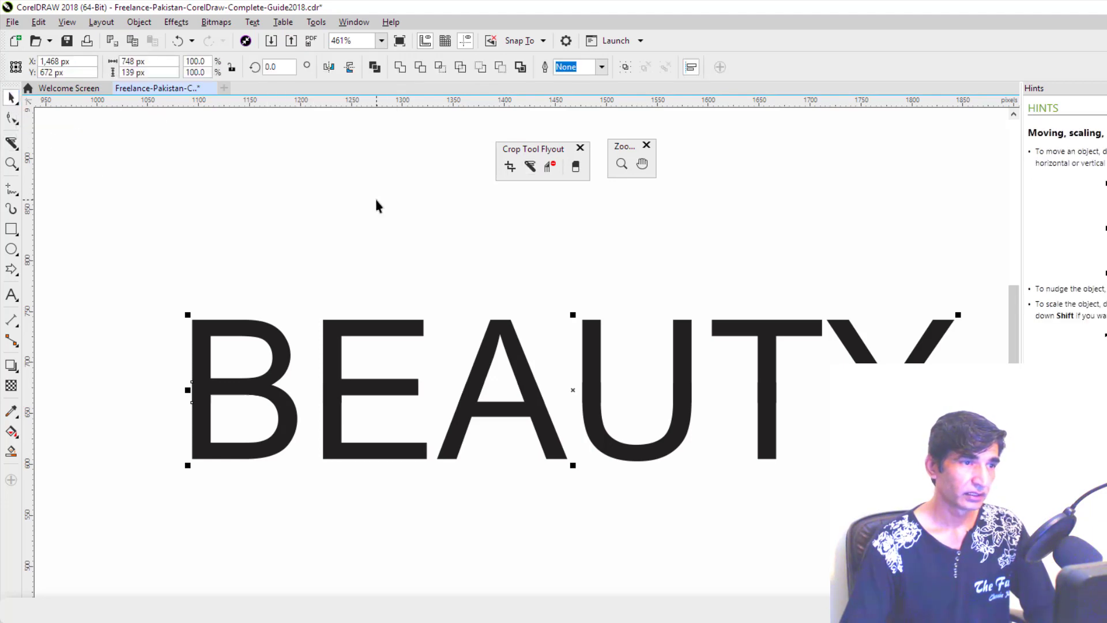
{"action": "left_click", "coordinate": [552, 478]}
{"action": "left_click", "coordinate": [551, 448]}
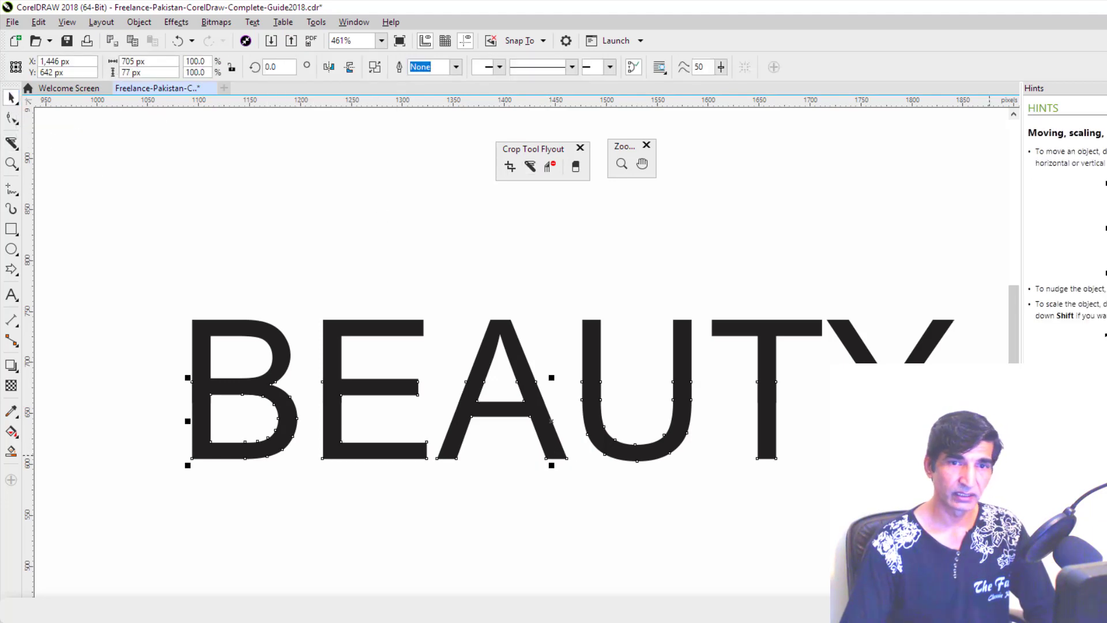
{"action": "left_click", "coordinate": [1100, 456]}
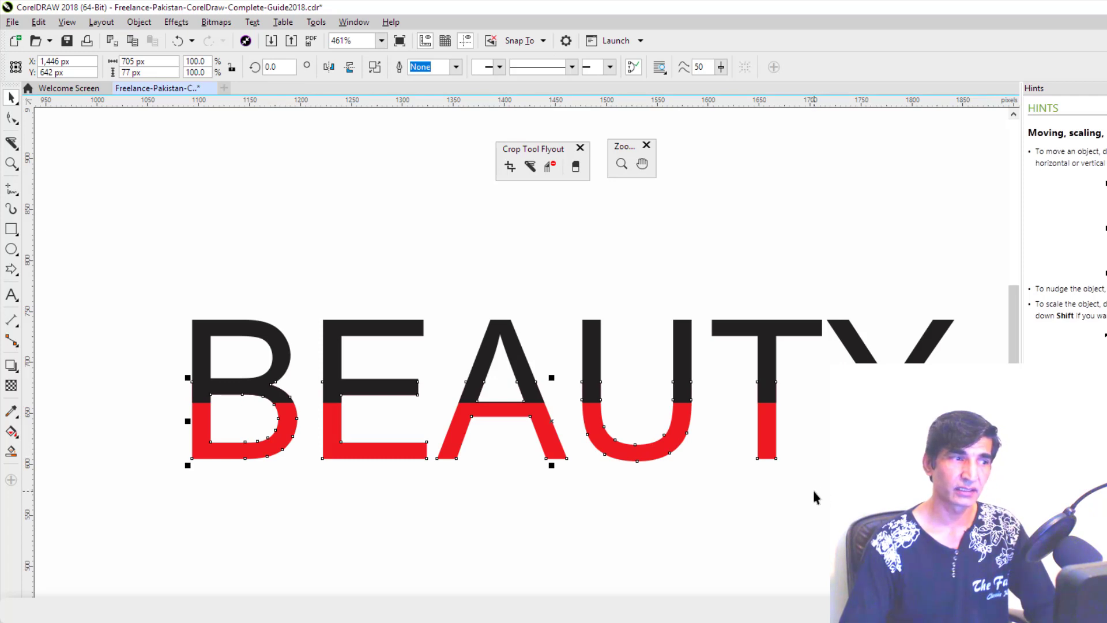
Move the red lower piece of the overlap-cut BEAUTY text down by 10 px.
{"action": "left_click", "coordinate": [749, 495]}
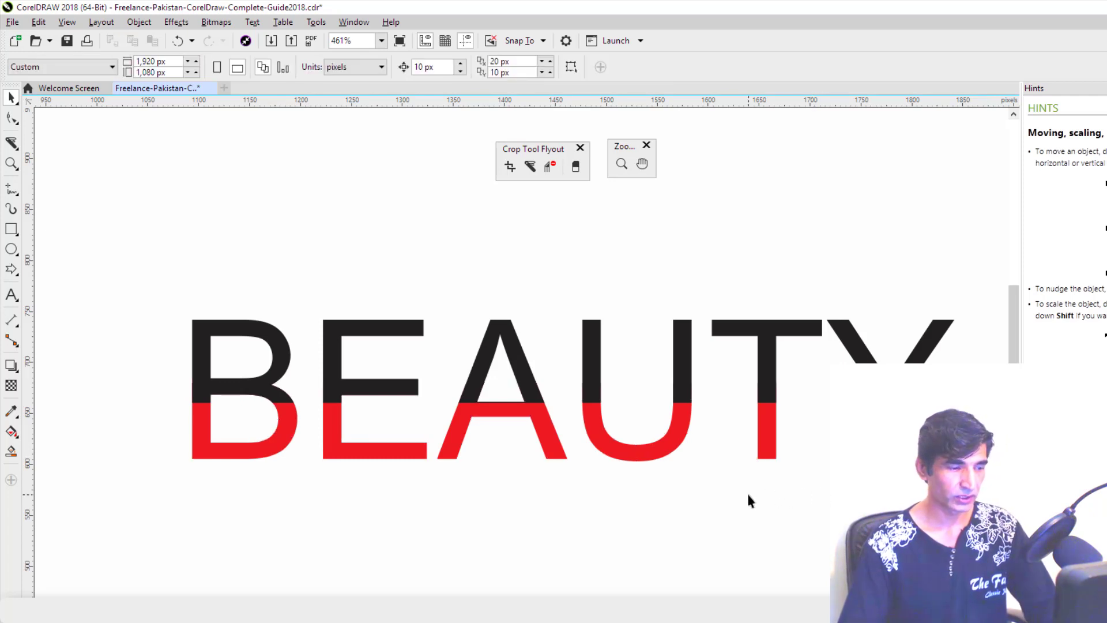
{"action": "key", "text": "F2"}
{"action": "left_click_drag", "start_coordinate": [150, 288], "coordinate": [978, 562]}
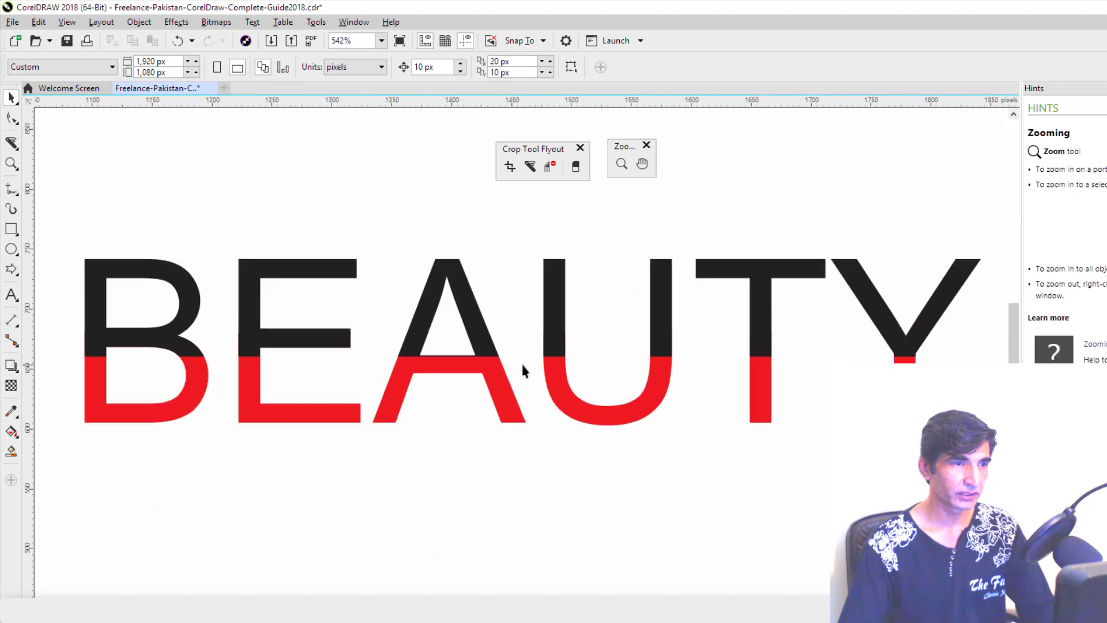
{"action": "key", "text": "F2"}
{"action": "left_click_drag", "start_coordinate": [66, 247], "coordinate": [945, 469]}
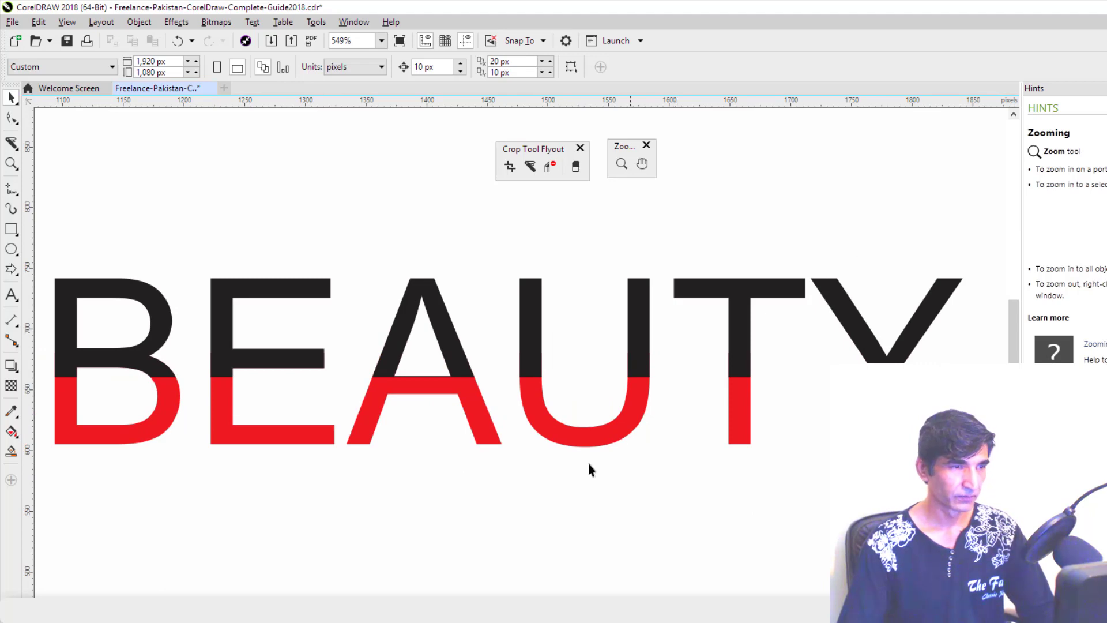
{"action": "key", "text": "z"}
{"action": "left_click", "coordinate": [375, 332]}
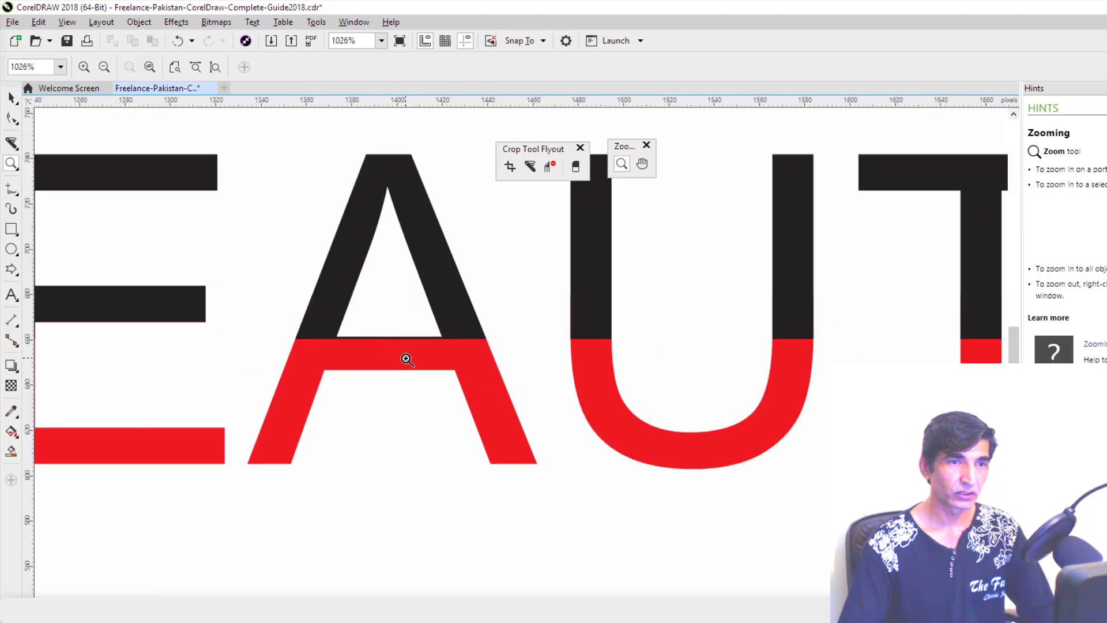
{"action": "left_click", "coordinate": [12, 101]}
{"action": "left_click", "coordinate": [472, 366]}
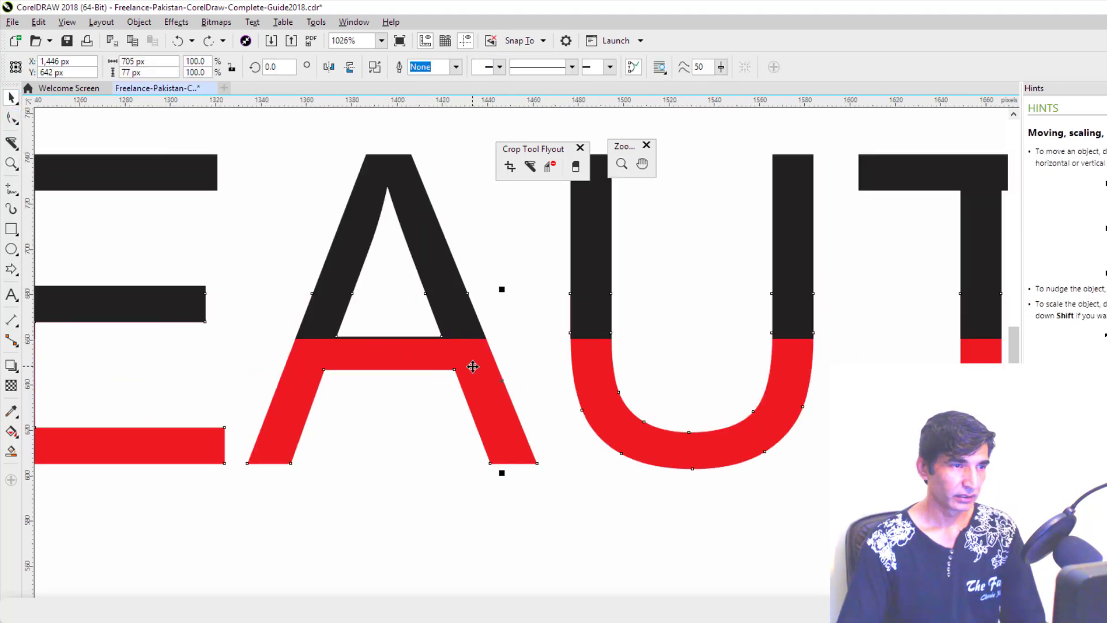
{"action": "left_click_drag", "start_coordinate": [473, 367], "coordinate": [473, 367]}
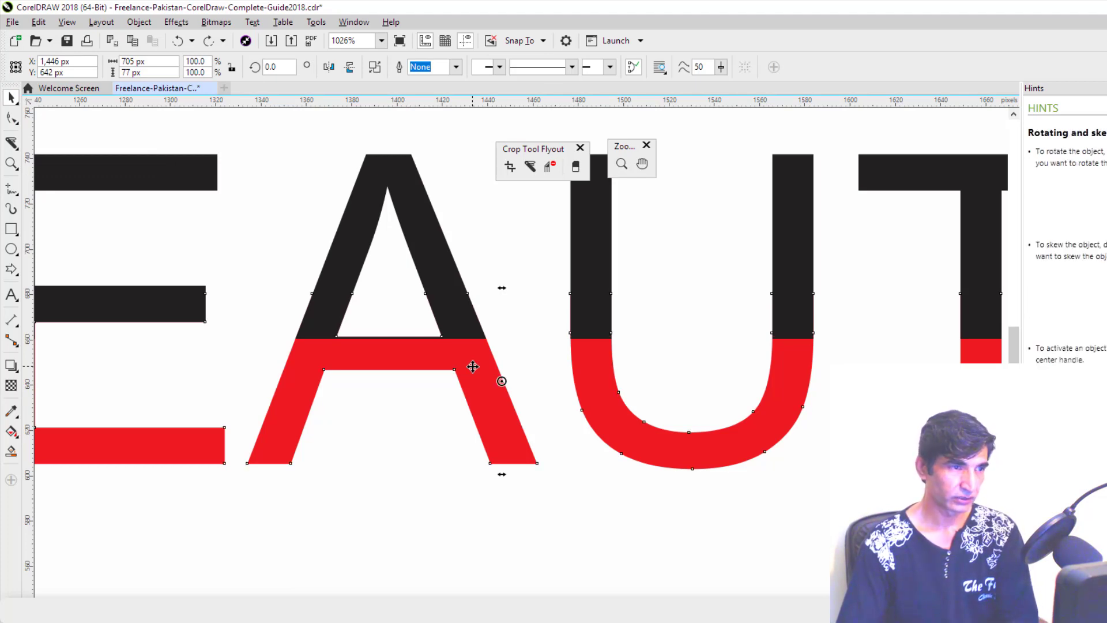
{"action": "key", "text": "Down"}
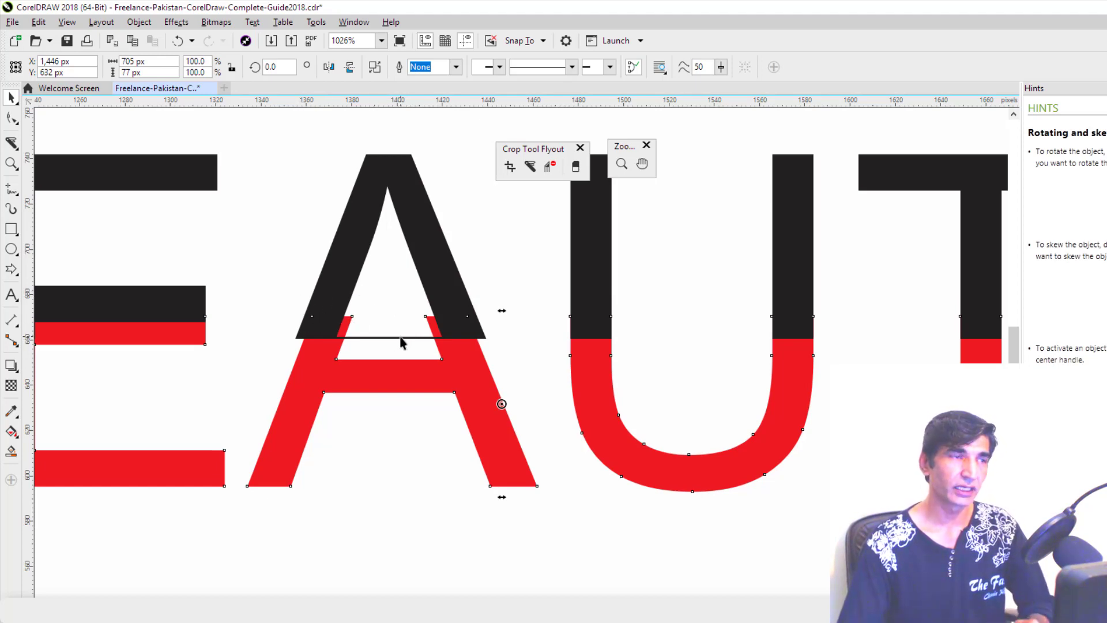
{"action": "left_click", "coordinate": [304, 196]}
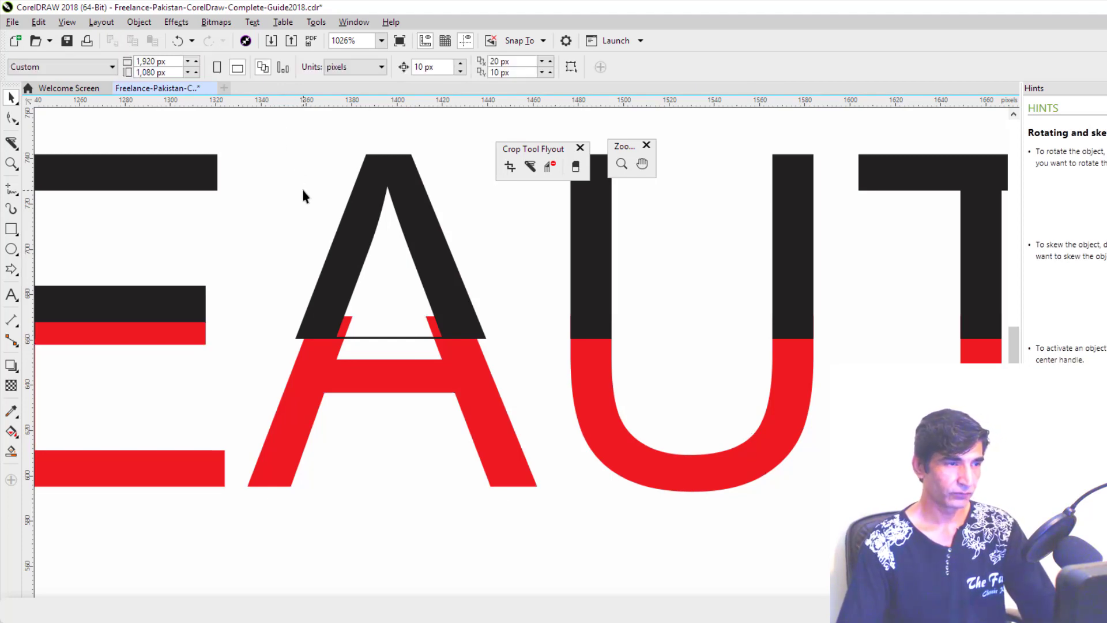
Delete both pieces of the overlap-cut BEAUTY text from the page.
{"action": "key", "text": "F4"}
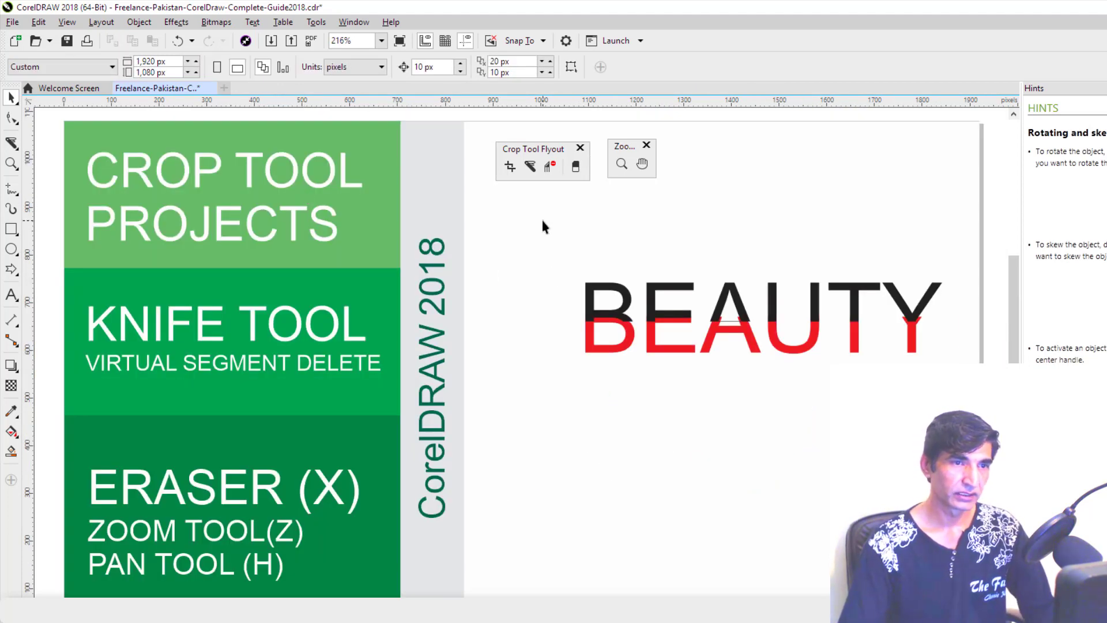
{"action": "left_click_drag", "start_coordinate": [545, 173], "coordinate": [975, 372]}
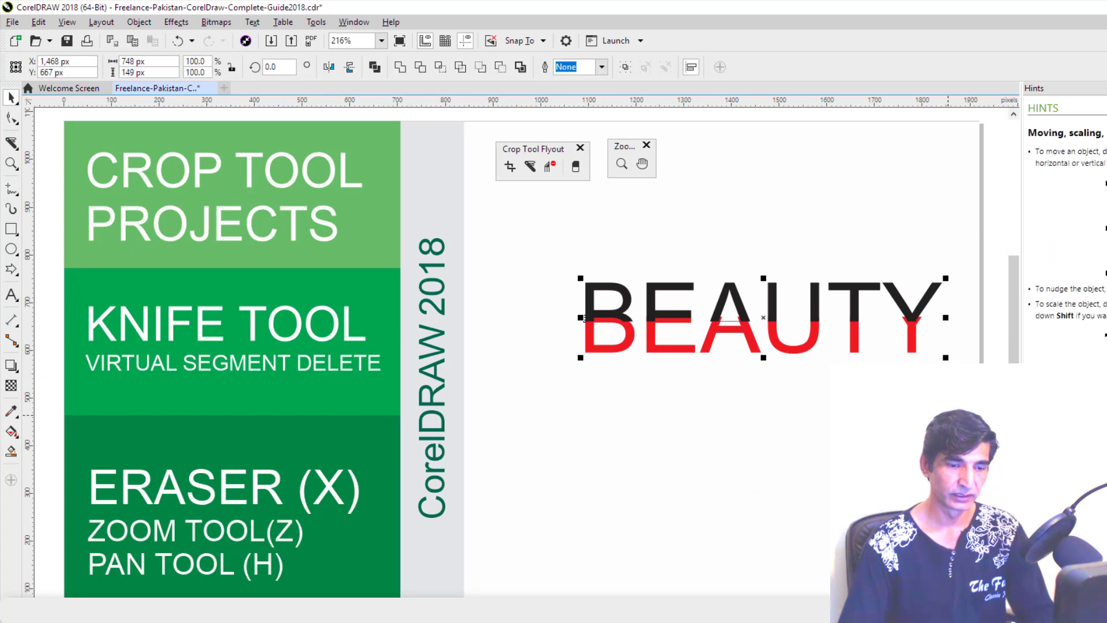
{"action": "key", "text": "Delete"}
Add a new BEAUTY text in Arial, enlarge it to about 775 px wide and place it beside the CorelDRAW 2018 strip.
{"action": "left_click", "coordinate": [12, 295]}
{"action": "left_click", "coordinate": [607, 382]}
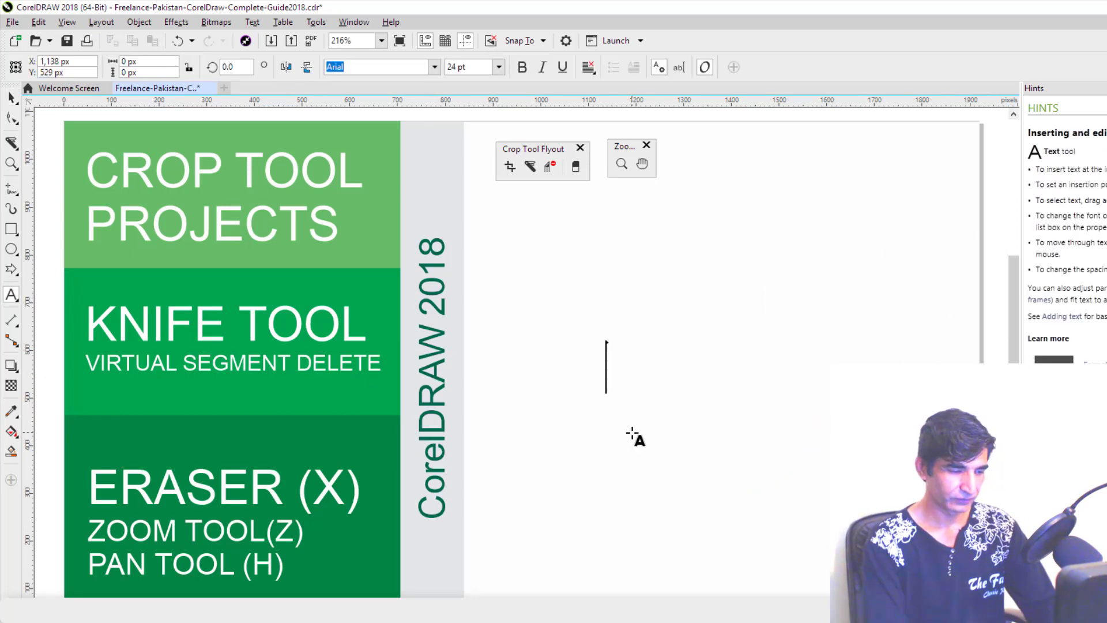
{"action": "type", "text": "BEAUTY"}
{"action": "key", "text": "ctrl+space"}
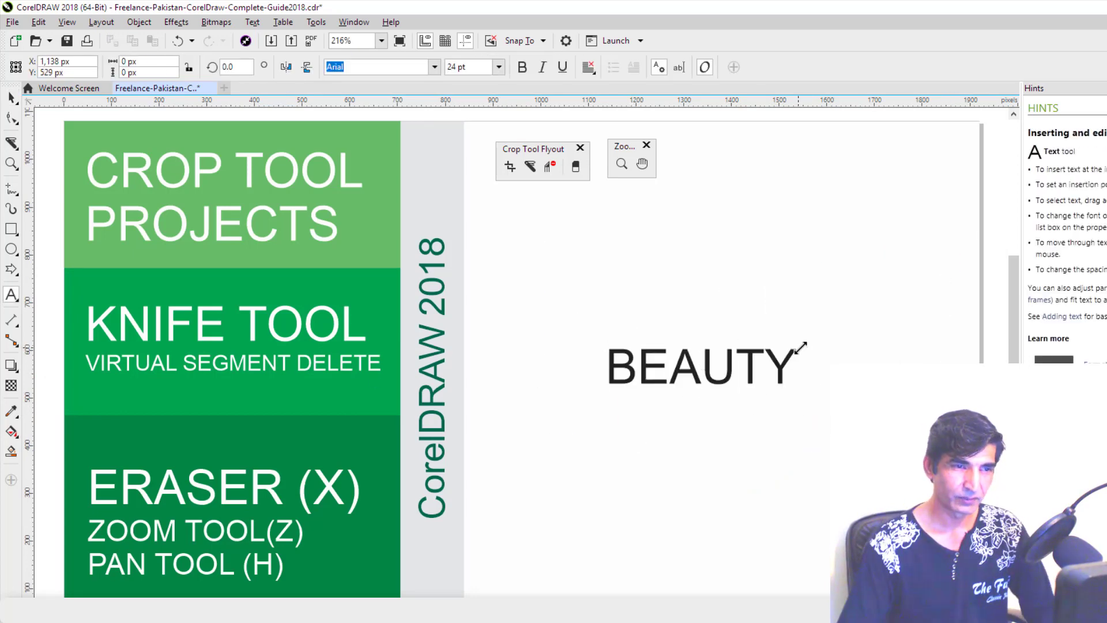
{"action": "left_click_drag", "start_coordinate": [868, 309], "coordinate": [981, 275]}
{"action": "left_click_drag", "start_coordinate": [796, 347], "coordinate": [700, 356]}
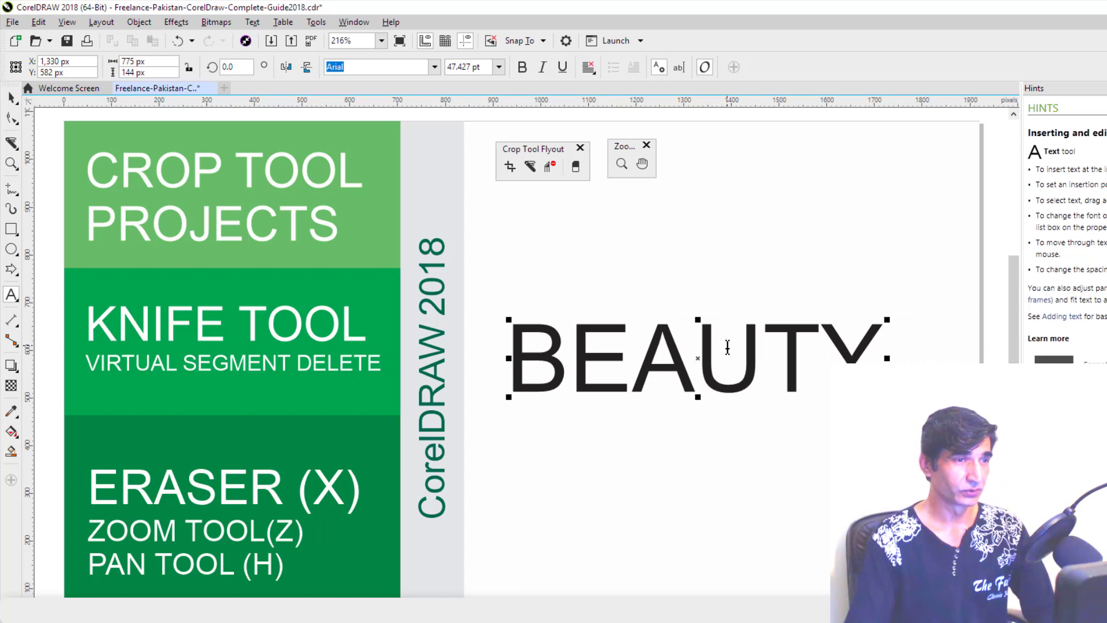
Set the Knife's overlap width to 0 px and its outline option to Automatic.
{"action": "left_click", "coordinate": [530, 166]}
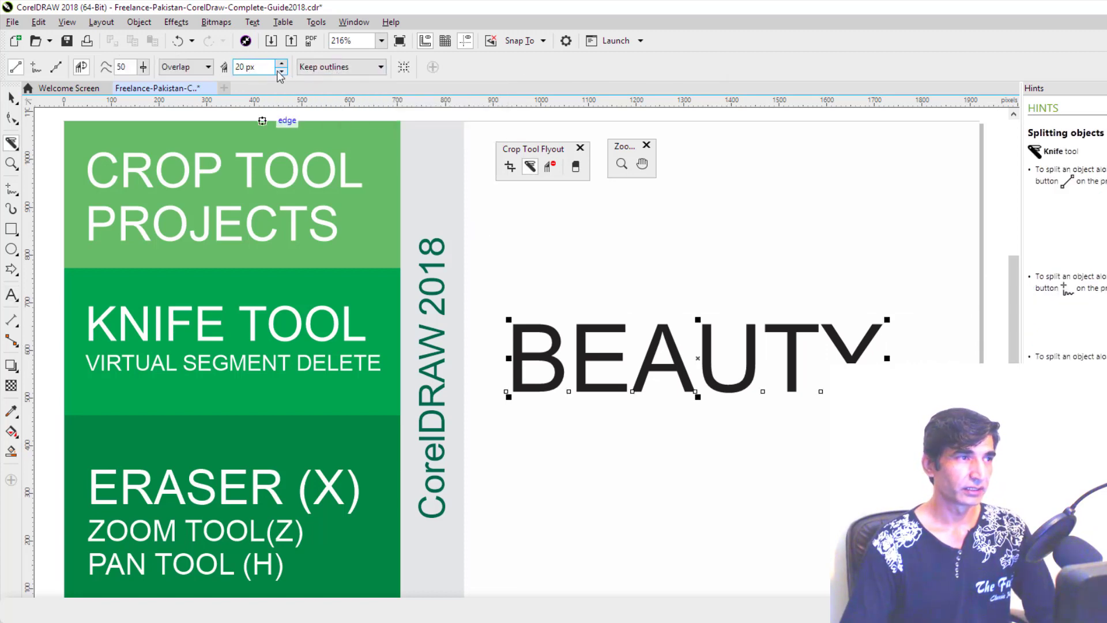
{"action": "left_click_drag", "start_coordinate": [257, 66], "coordinate": [231, 66]}
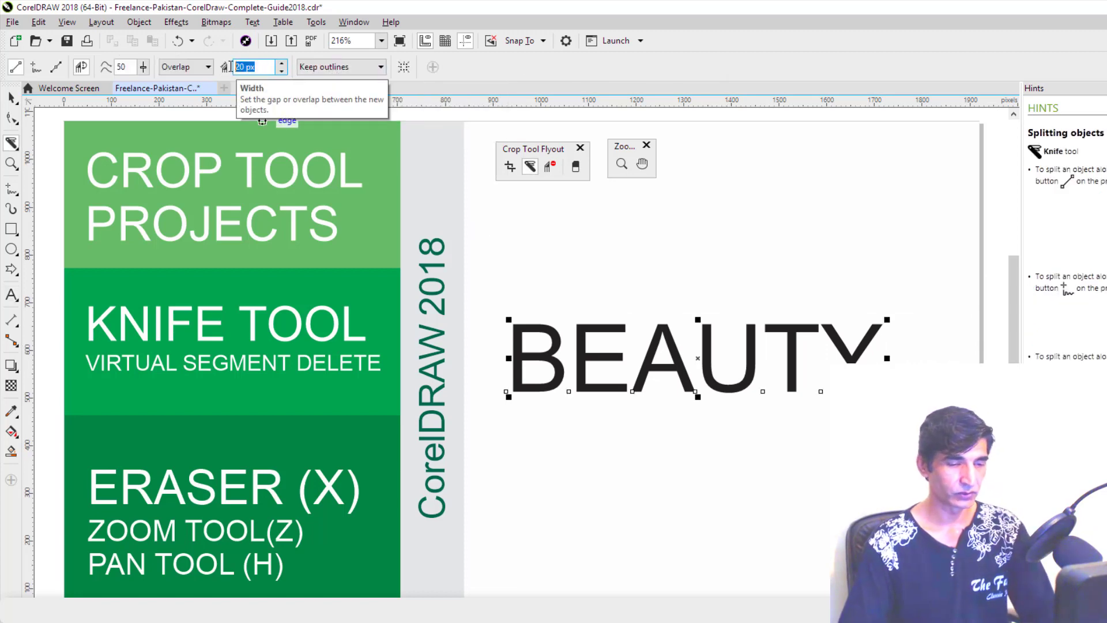
{"action": "type", "text": "0"}
{"action": "key", "text": "Return"}
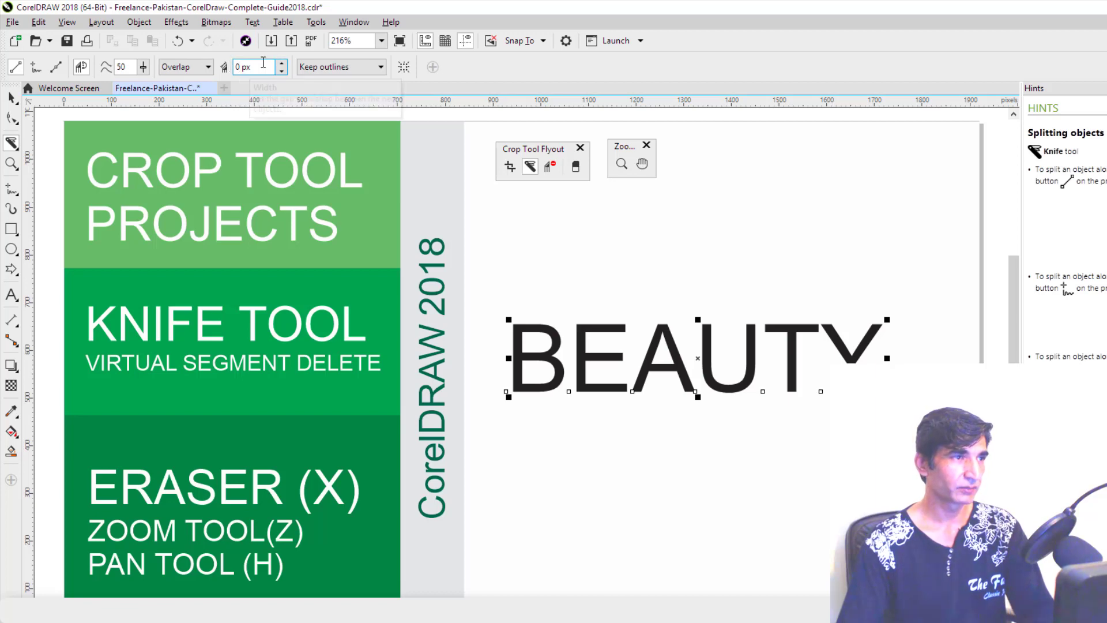
{"action": "left_click", "coordinate": [344, 68]}
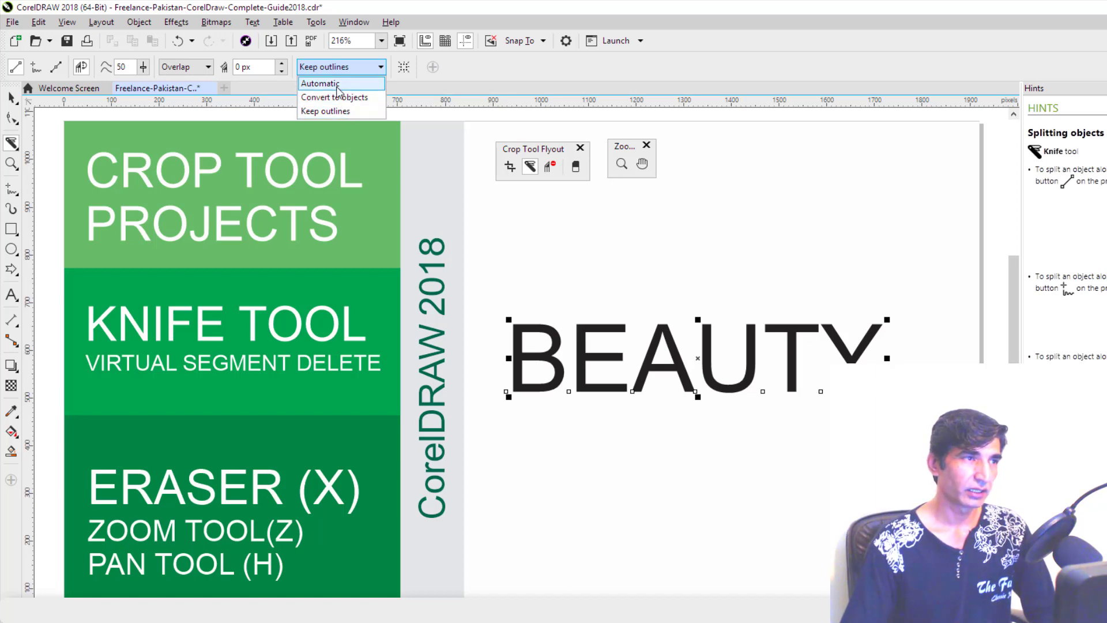
{"action": "left_click", "coordinate": [338, 84]}
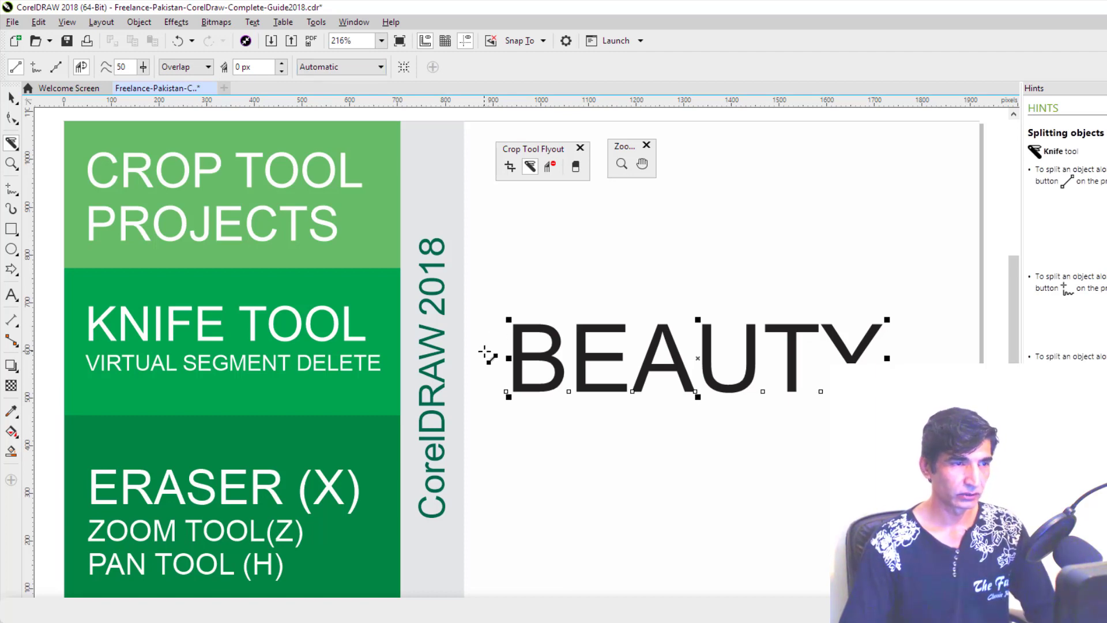
Slice the BEAUTY text horizontally just above its middle and fill the upper piece with green.
{"action": "left_click_drag", "start_coordinate": [486, 355], "coordinate": [949, 353]}
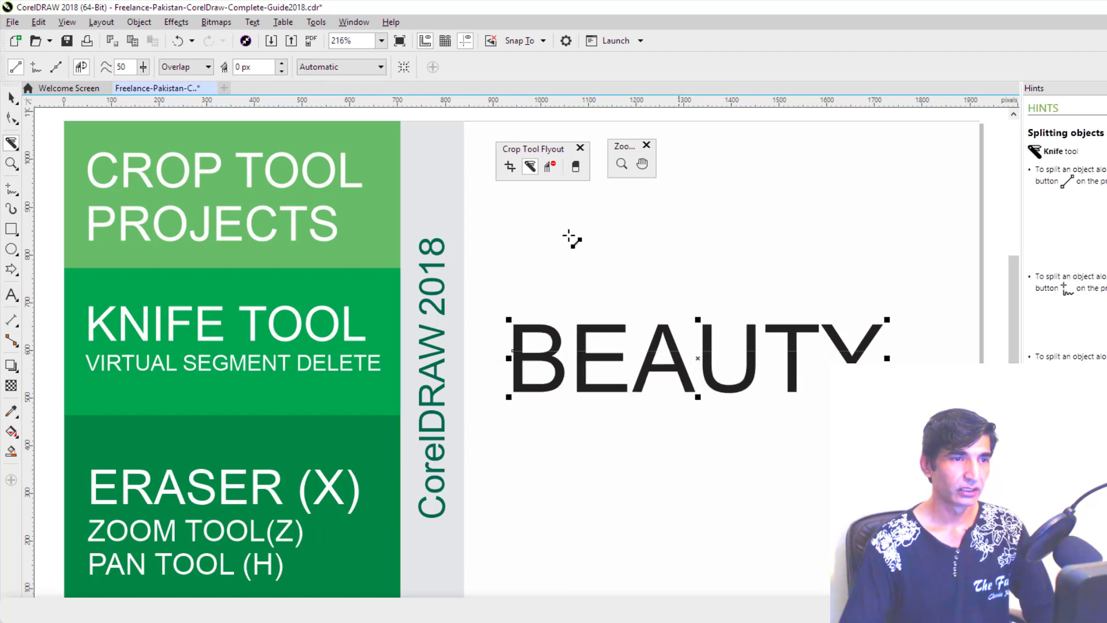
{"action": "left_click", "coordinate": [12, 99]}
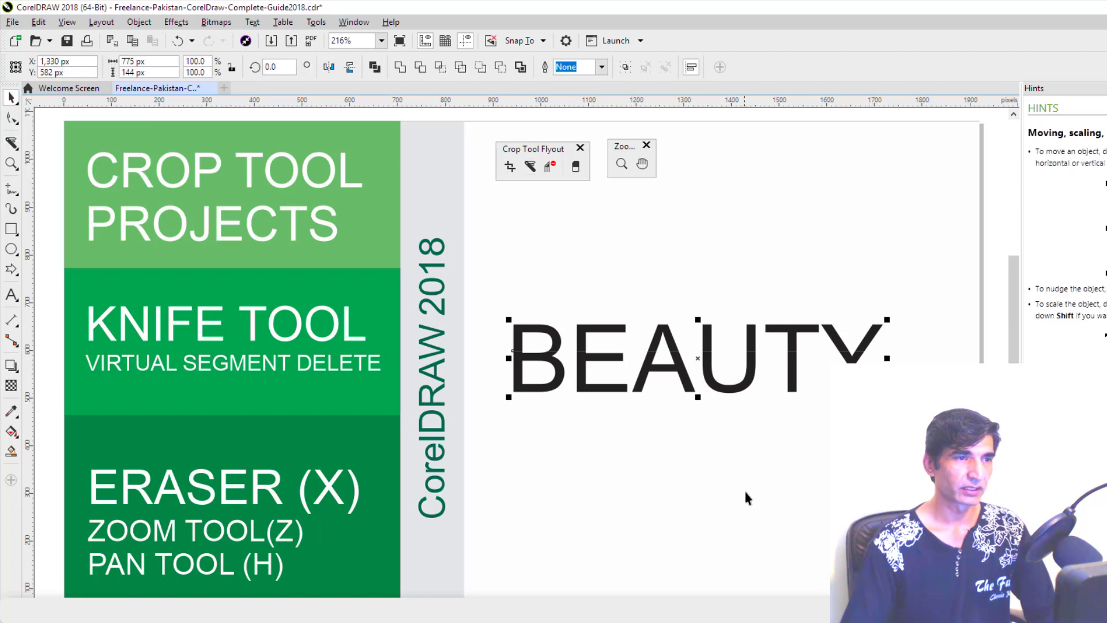
{"action": "left_click", "coordinate": [744, 491]}
{"action": "left_click", "coordinate": [753, 340]}
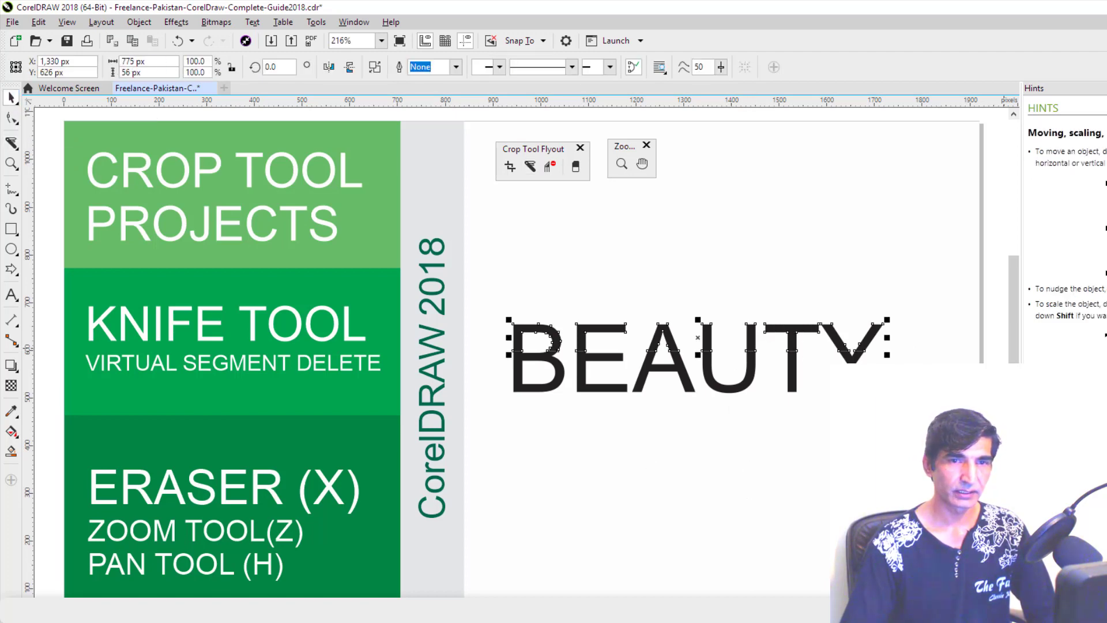
{"action": "left_click", "coordinate": [788, 271]}
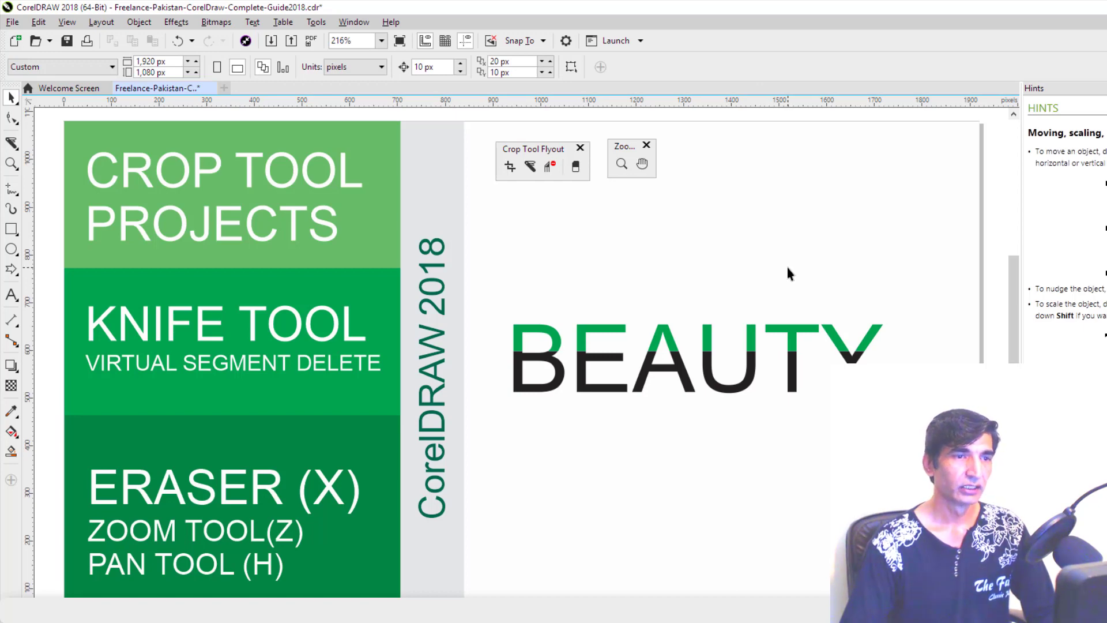
Move the green upper piece of the BEAUTY text up by 10 px.
{"action": "left_click", "coordinate": [795, 323]}
{"action": "key", "text": "Up"}
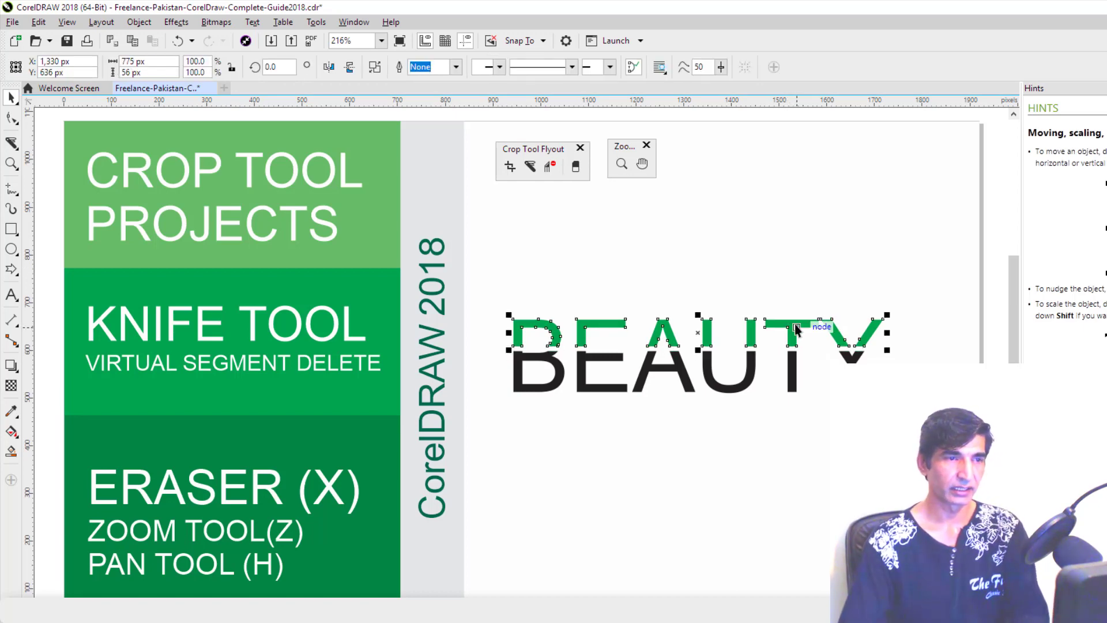
{"action": "left_click", "coordinate": [802, 236]}
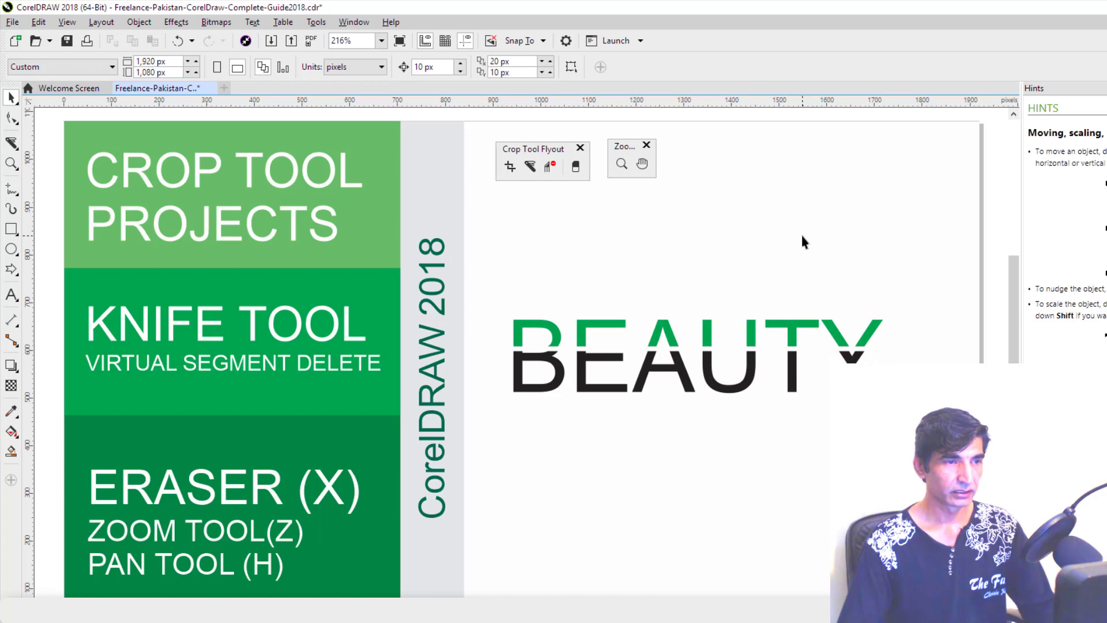
Undo the upper piece's move, its green fill and the knife cut to restore the whole BEAUTY text.
{"action": "key", "text": "ctrl+z"}
{"action": "key", "text": "ctrl+z"}
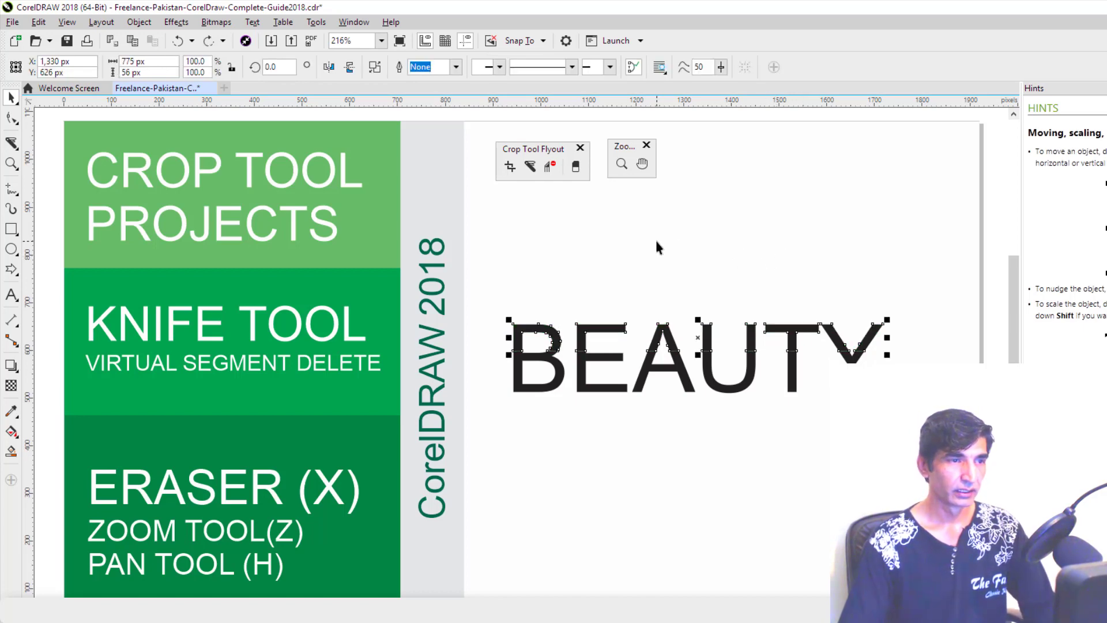
{"action": "key", "text": "ctrl+z"}
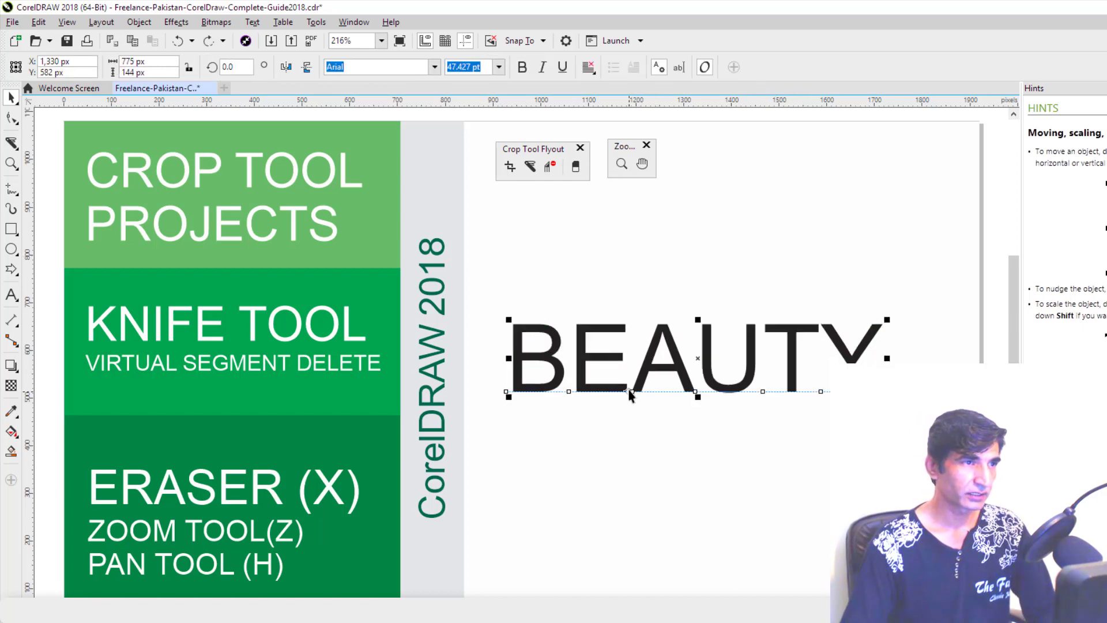
Slice the BEAUTY text horizontally through its upper part with the Knife's outline option set to Convert to objects.
{"action": "left_click", "coordinate": [530, 167]}
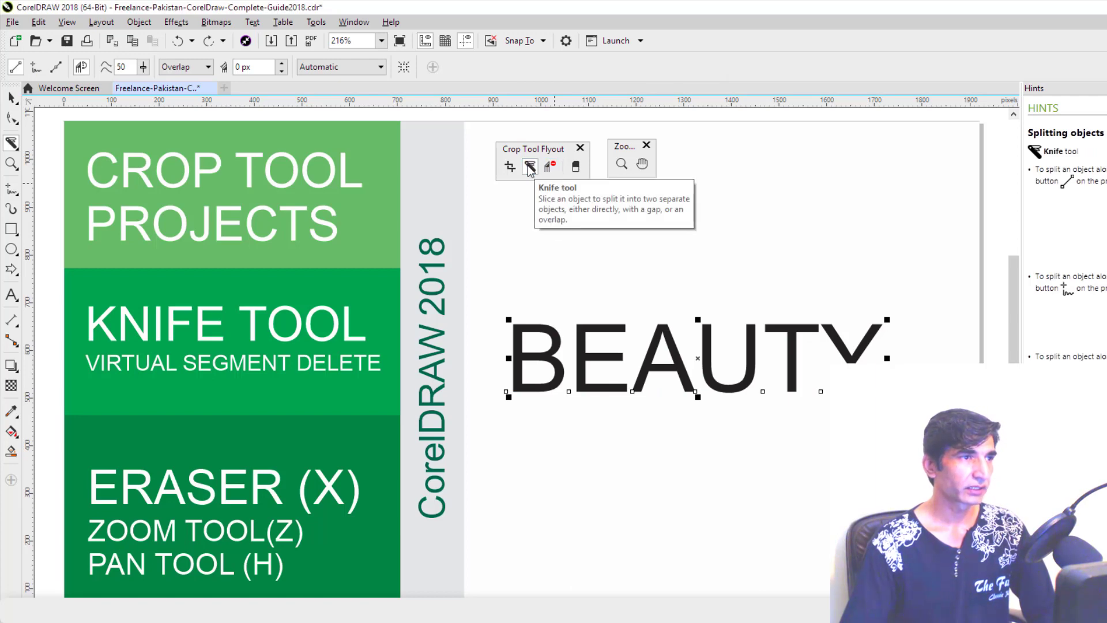
{"action": "left_click", "coordinate": [325, 68]}
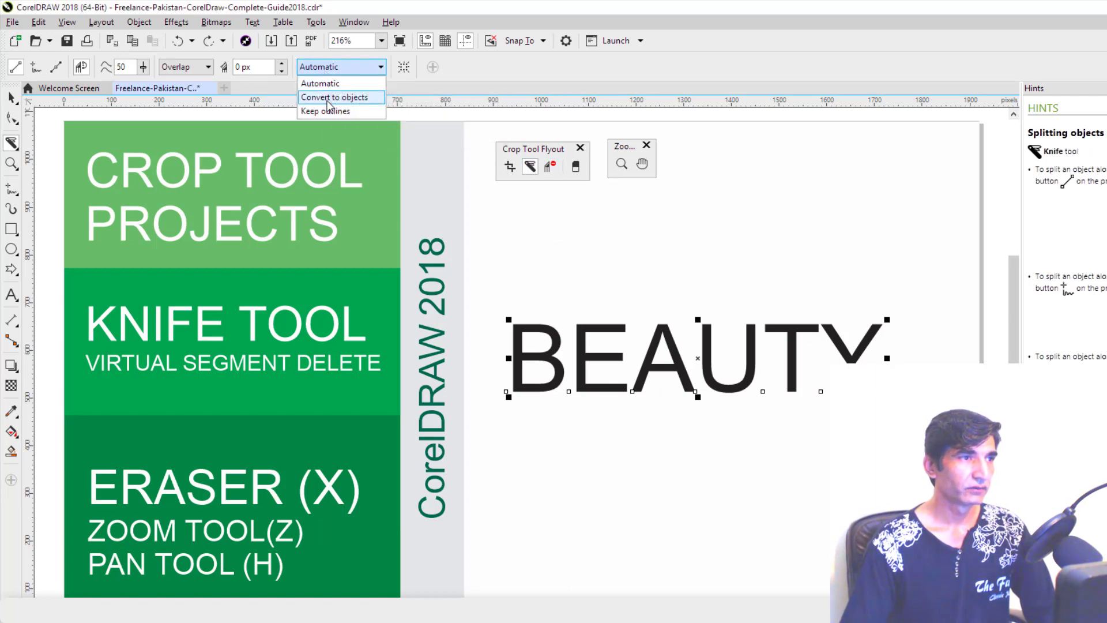
{"action": "left_click", "coordinate": [330, 97]}
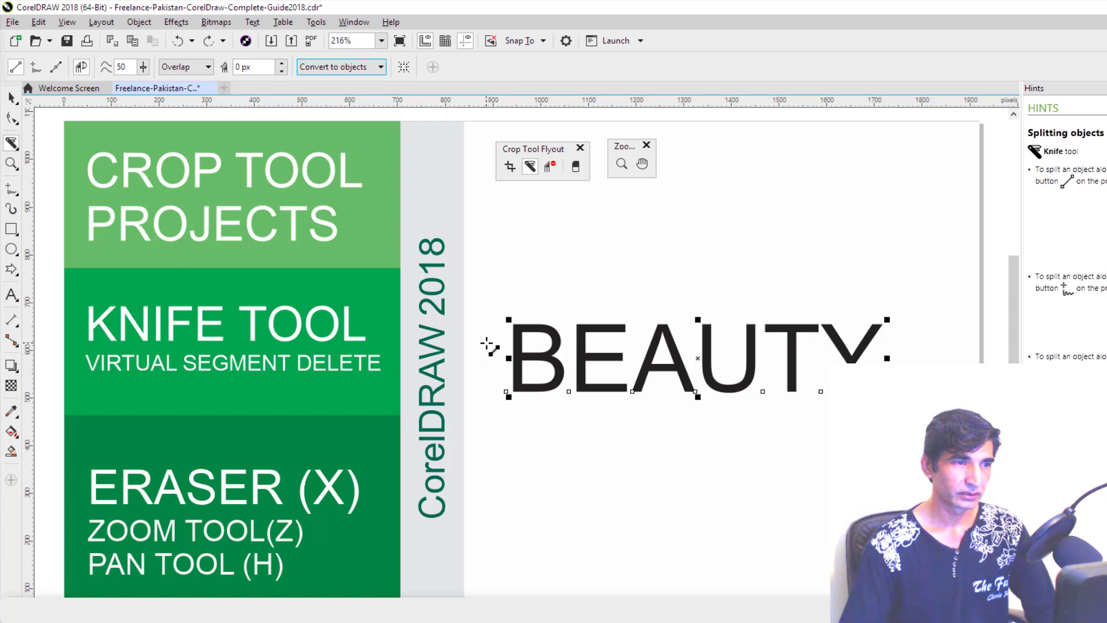
{"action": "left_click_drag", "start_coordinate": [486, 344], "coordinate": [931, 346]}
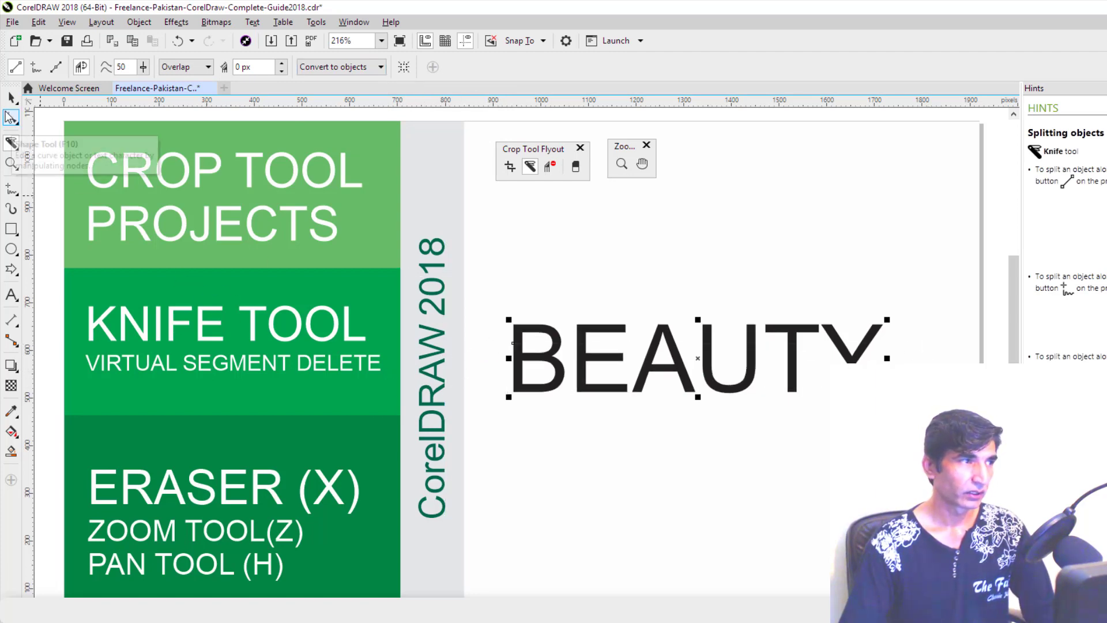
Select only the upper piece of the newly cut BEAUTY text and fill it with magenta.
{"action": "left_click", "coordinate": [12, 101]}
{"action": "left_click", "coordinate": [621, 457]}
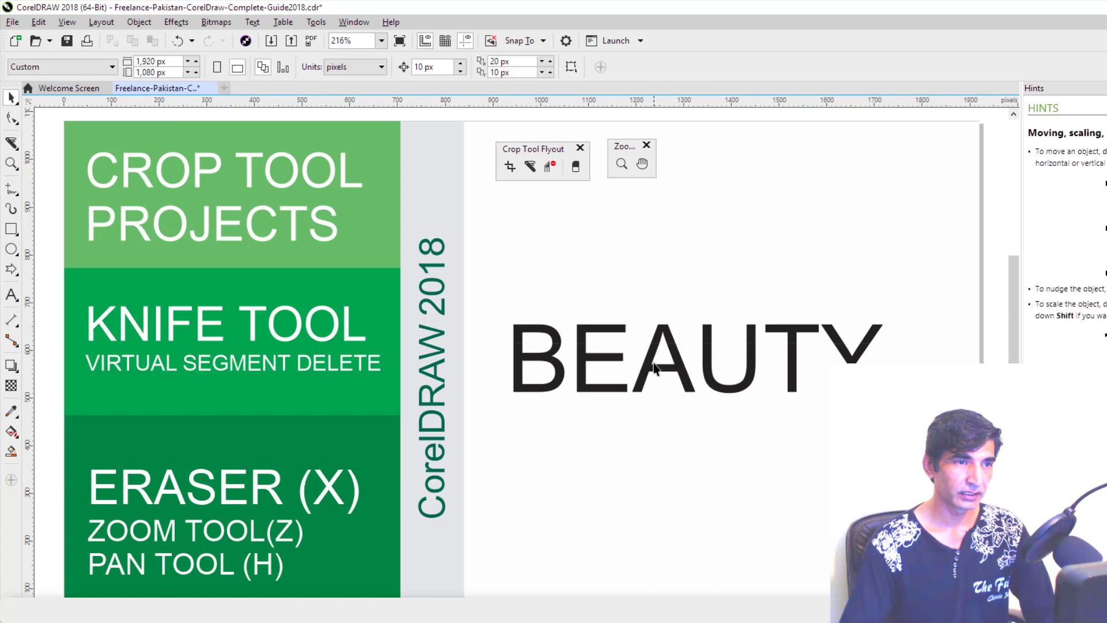
{"action": "left_click", "coordinate": [660, 338]}
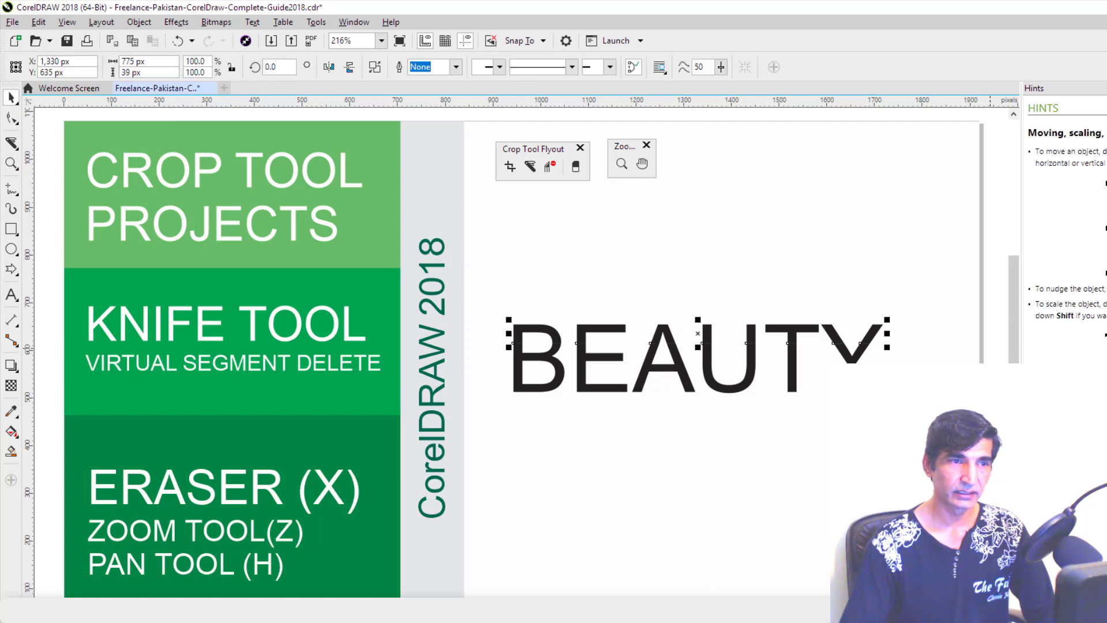
{"action": "left_click", "coordinate": [1102, 404]}
{"action": "left_click", "coordinate": [841, 438]}
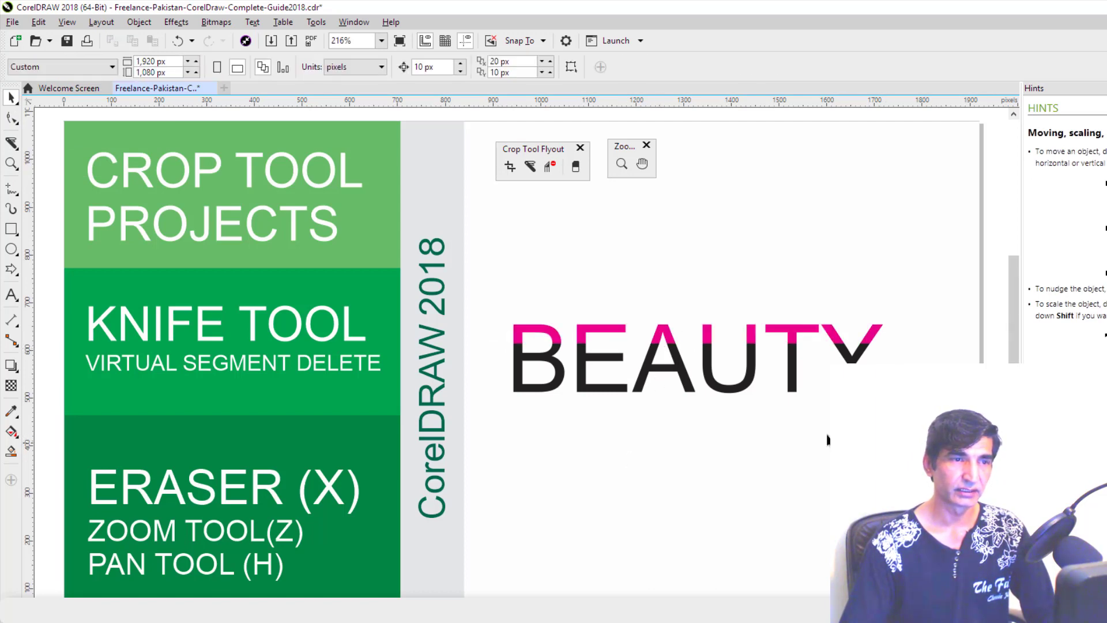
Move the black lower piece down away from the magenta one, and delete both BEAUTY pieces.
{"action": "left_click_drag", "start_coordinate": [830, 442], "coordinate": [521, 380]}
{"action": "key", "text": "Down"}
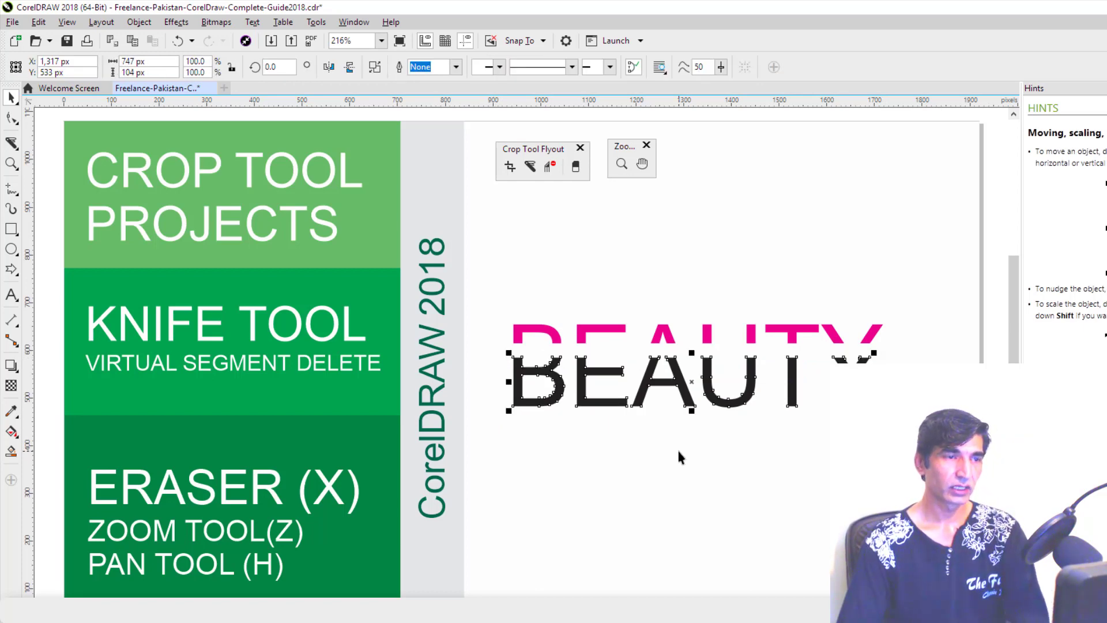
{"action": "key", "text": "Delete"}
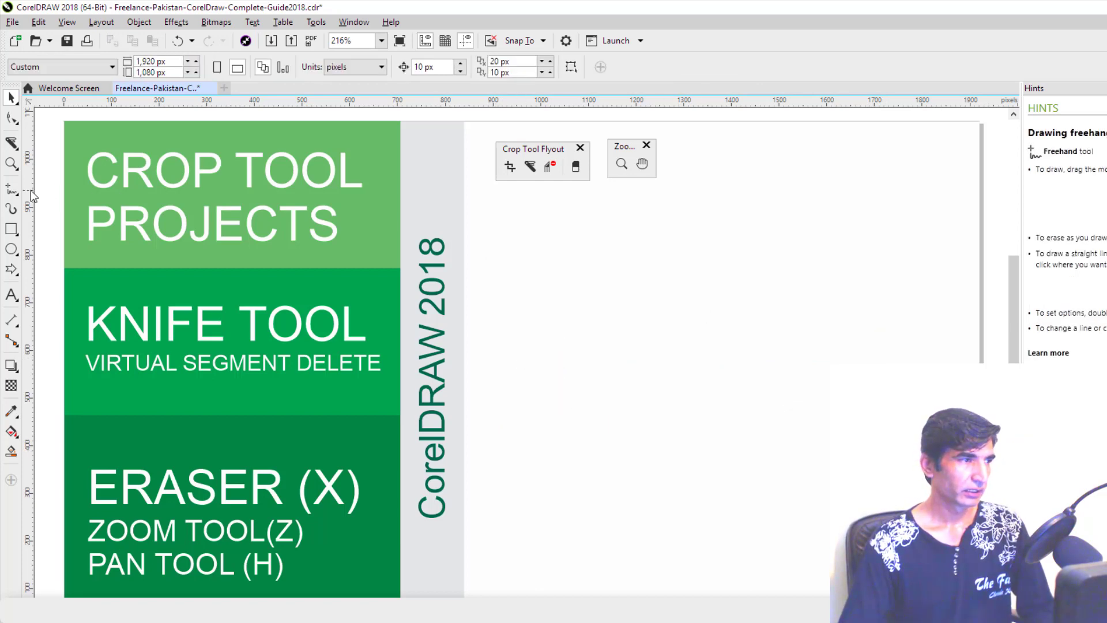
Draw a near-horizontal freehand line about 718 px long on the blank area, with a solid triangular start arrowhead and a feathered end arrowhead.
{"action": "left_click", "coordinate": [12, 189]}
{"action": "left_click_drag", "start_coordinate": [503, 367], "coordinate": [849, 360]}
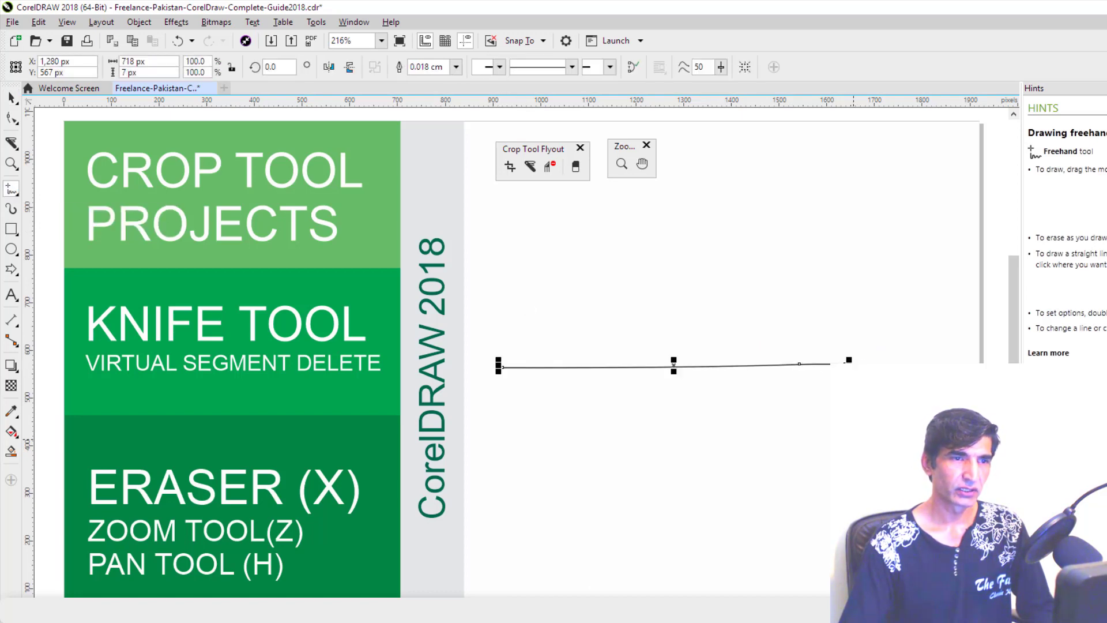
{"action": "left_click", "coordinate": [609, 67]}
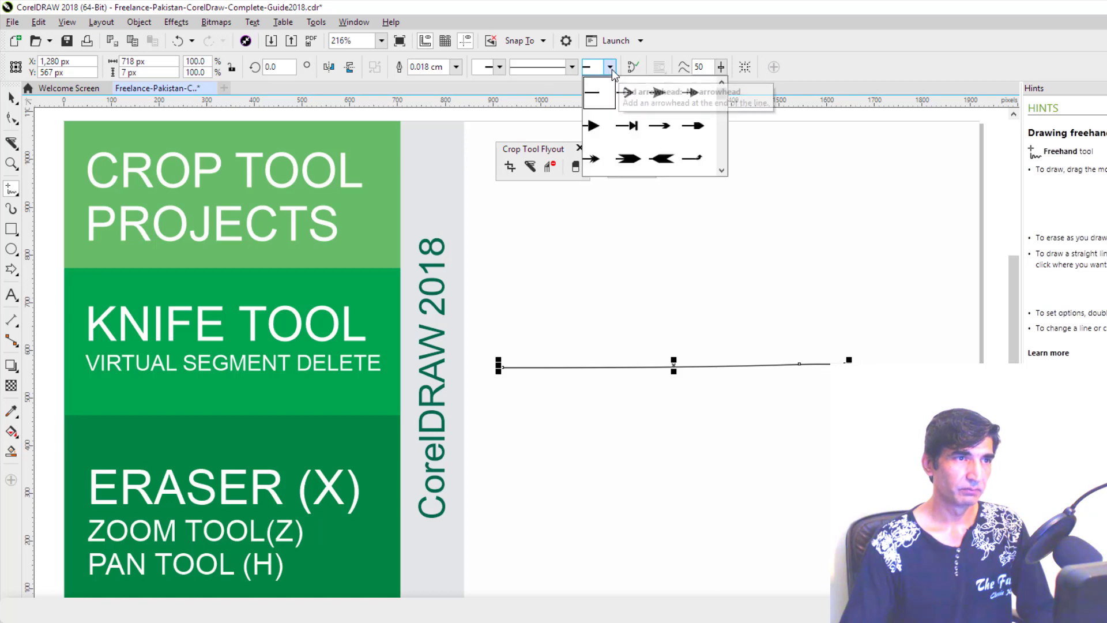
{"action": "left_click", "coordinate": [662, 165]}
{"action": "left_click", "coordinate": [499, 67]}
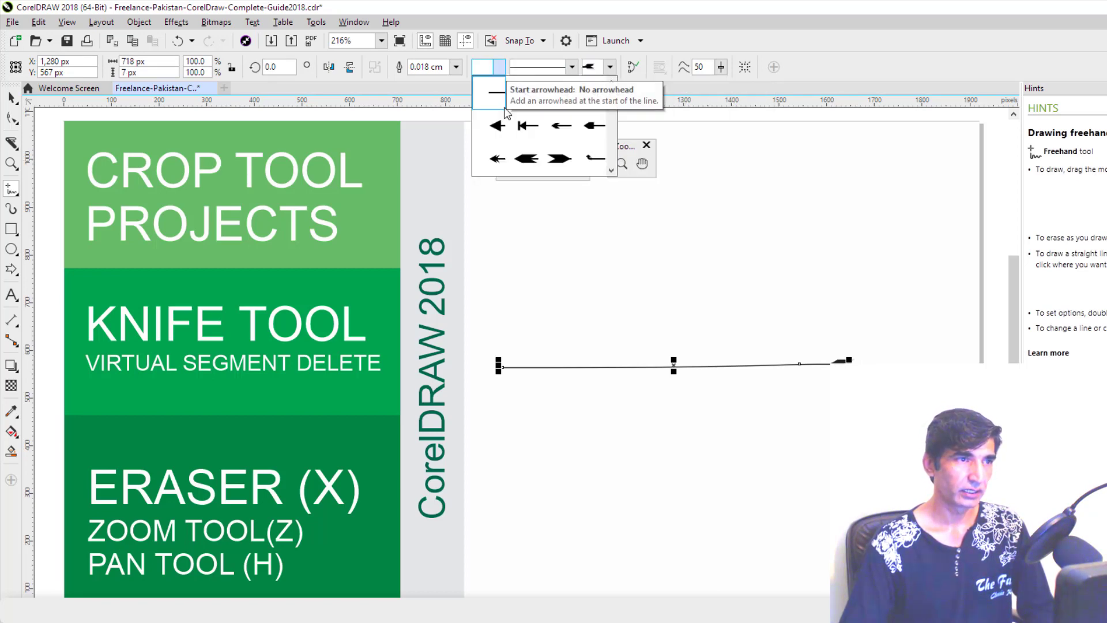
{"action": "left_click", "coordinate": [496, 125]}
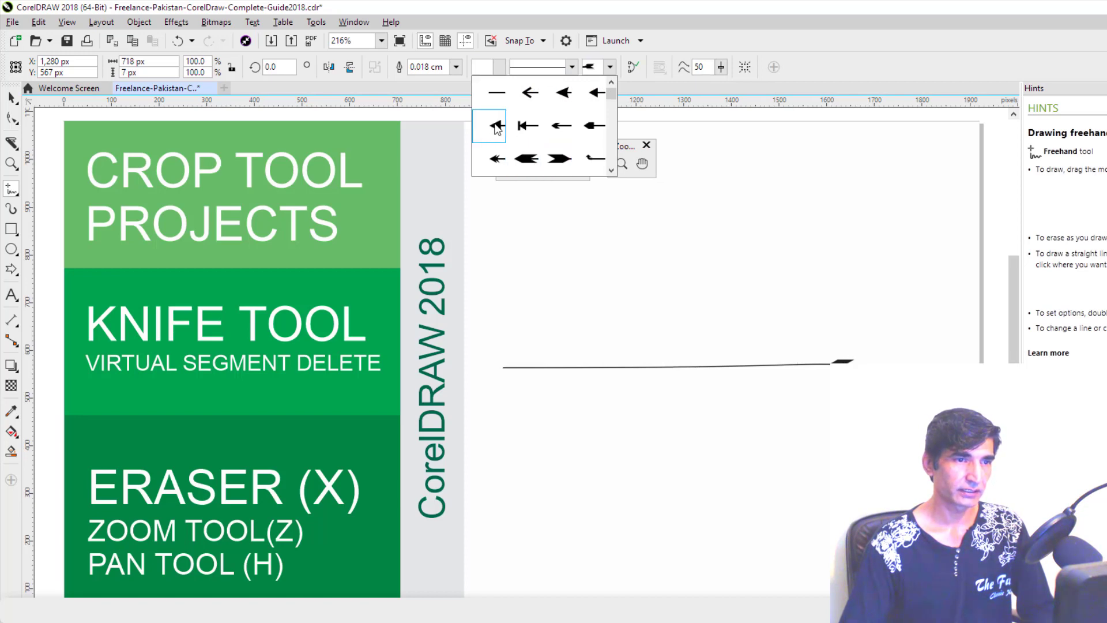
{"action": "left_click", "coordinate": [11, 98]}
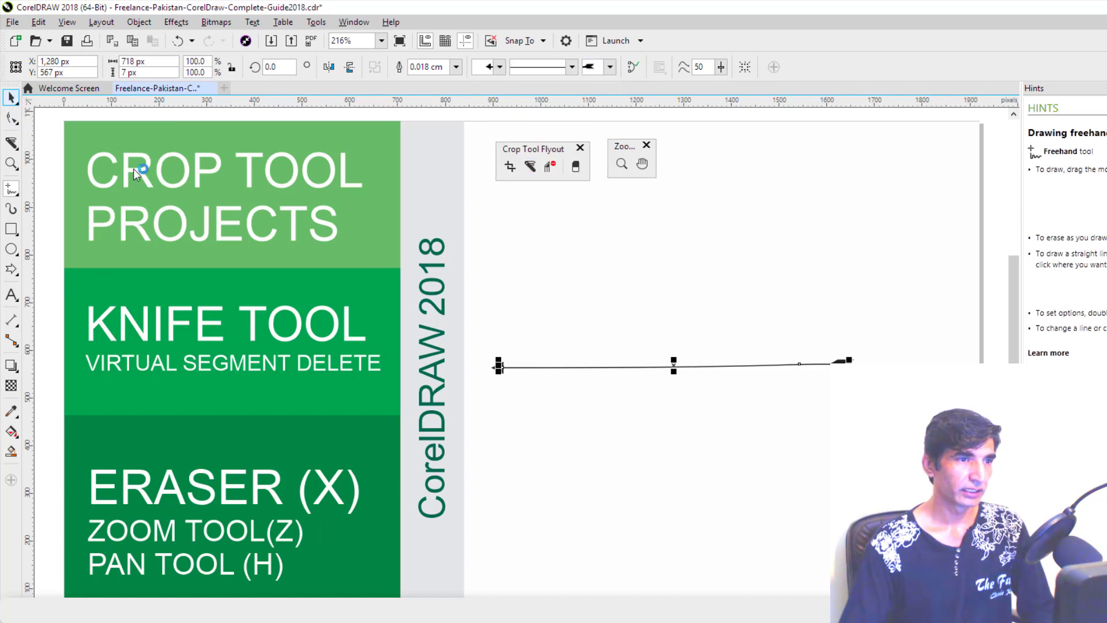
{"action": "left_click", "coordinate": [511, 271]}
Slice the arrow line along a wavy path crossing it repeatedly, using the Knife in Freehand mode with Keep outlines.
{"action": "key", "text": "z"}
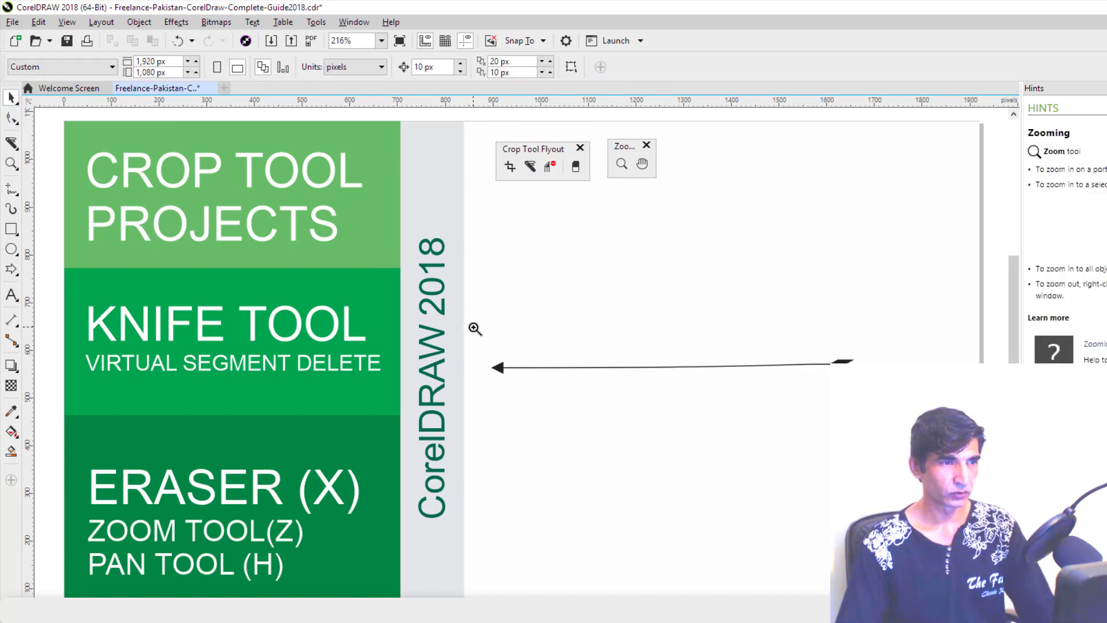
{"action": "left_click_drag", "start_coordinate": [473, 327], "coordinate": [911, 459]}
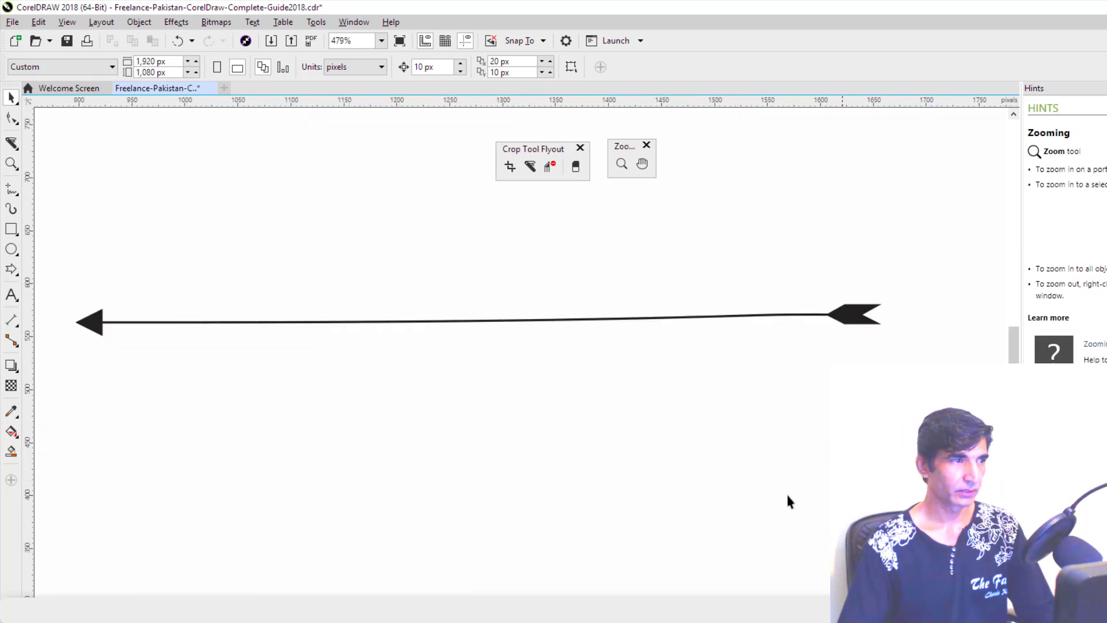
{"action": "left_click", "coordinate": [530, 166]}
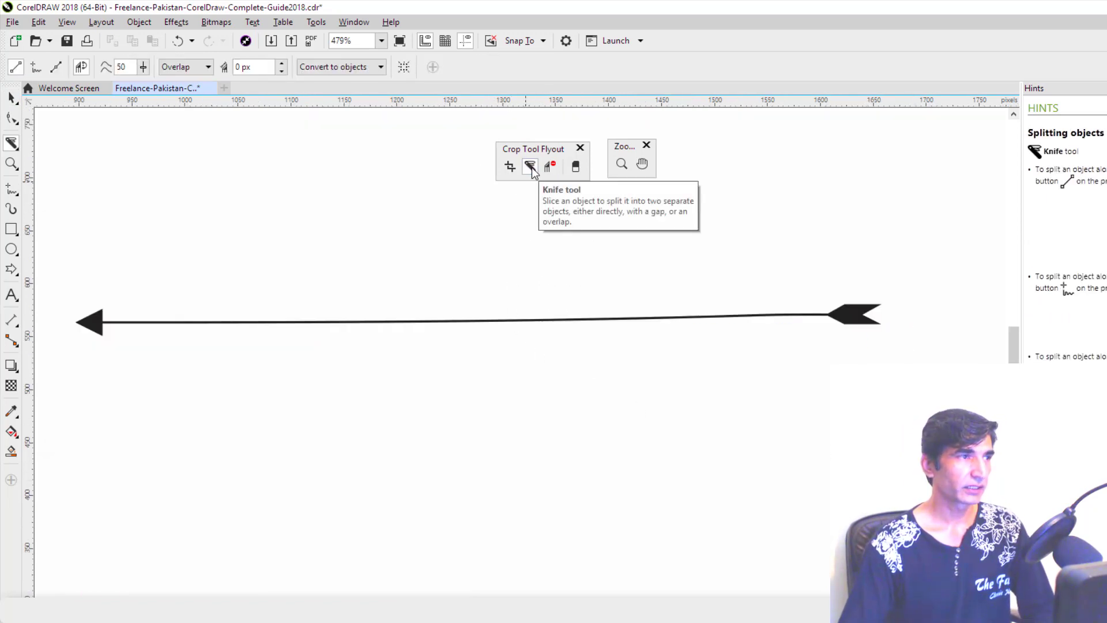
{"action": "left_click", "coordinate": [36, 67]}
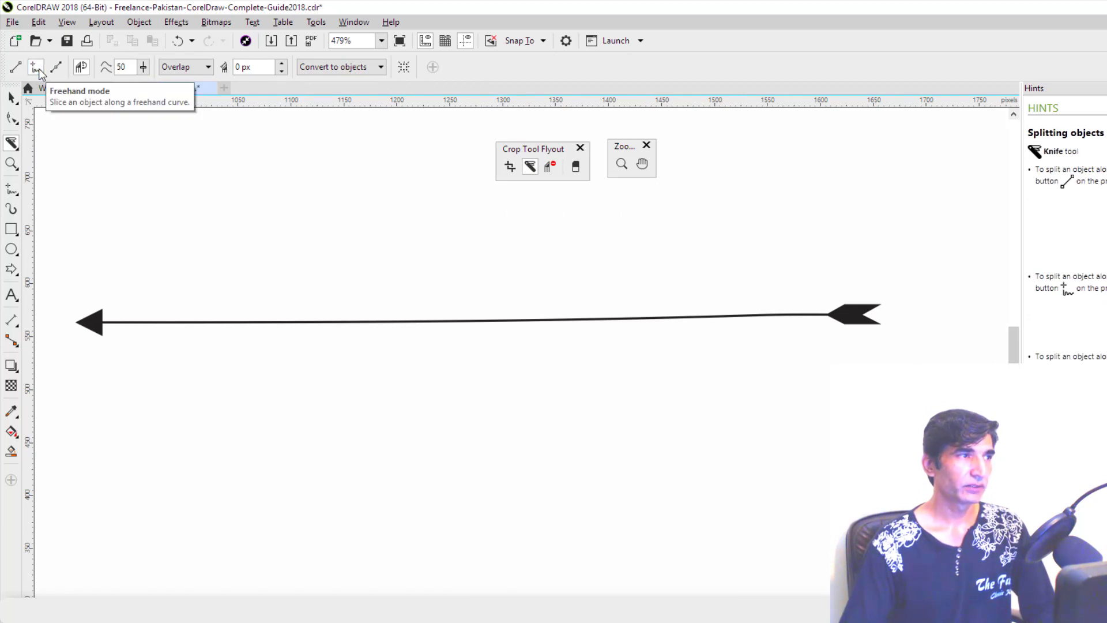
{"action": "left_click", "coordinate": [344, 67]}
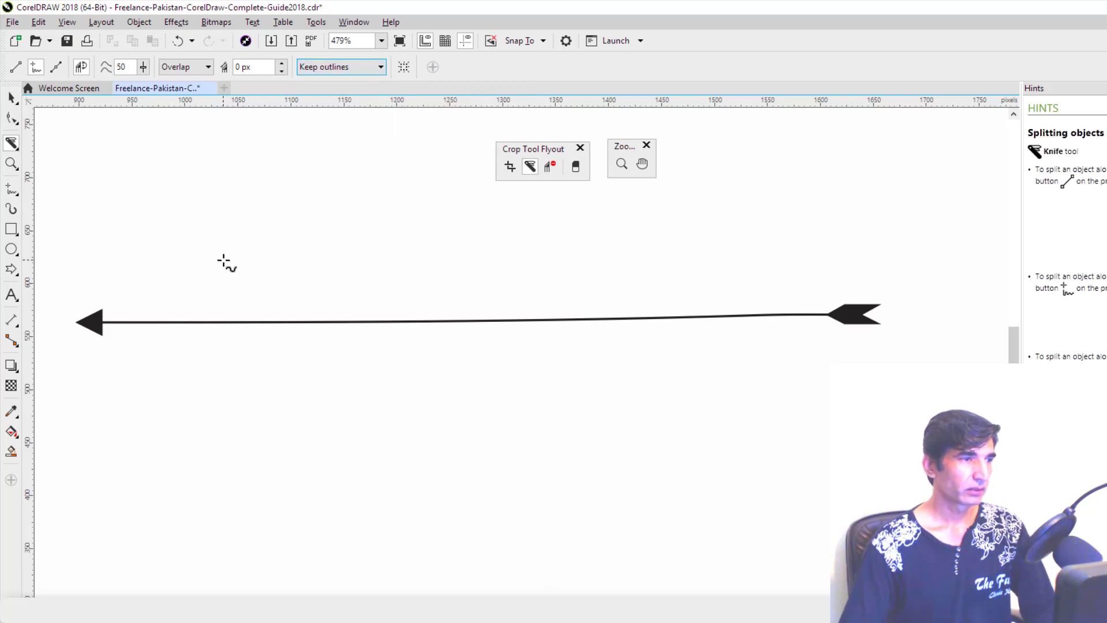
{"action": "mouse_move", "coordinate": [193, 283]}
{"action": "left_mouse_down"}
{"action": "mouse_move", "coordinate": [209, 331]}
{"action": "mouse_move", "coordinate": [240, 339]}
{"action": "mouse_move", "coordinate": [288, 302]}
{"action": "mouse_move", "coordinate": [348, 323]}
{"action": "mouse_move", "coordinate": [444, 385]}
{"action": "mouse_move", "coordinate": [552, 279]}
{"action": "mouse_move", "coordinate": [617, 337]}
{"action": "mouse_move", "coordinate": [655, 349]}
{"action": "mouse_move", "coordinate": [688, 297]}
{"action": "mouse_move", "coordinate": [750, 352]}
{"action": "left_mouse_up"}
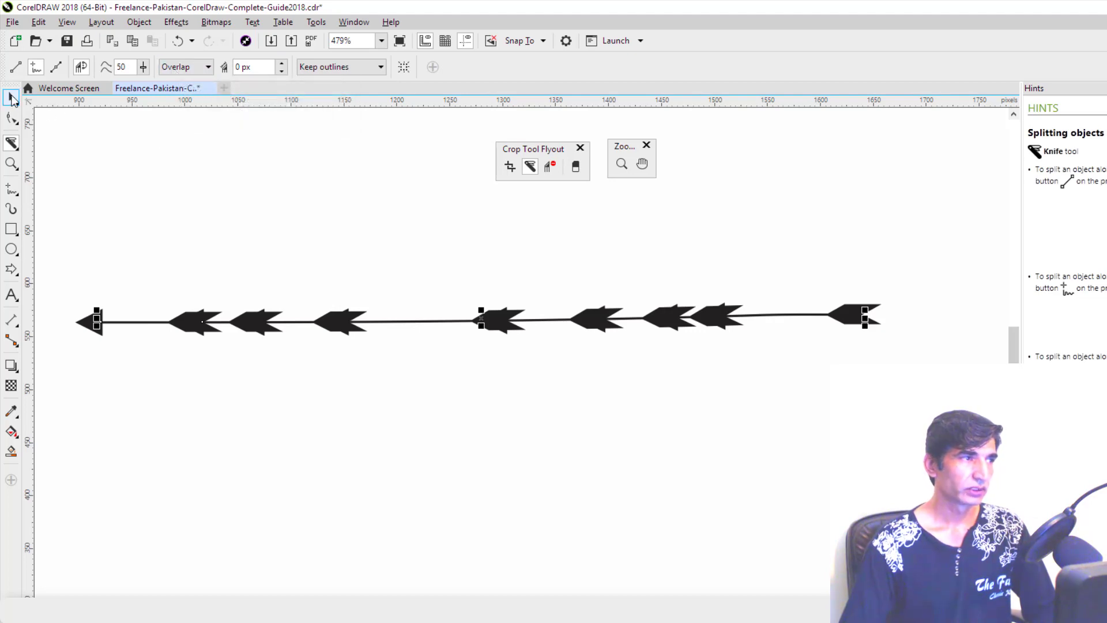
Select only one of the two cut arrow objects and move it about 66 px down from the other.
{"action": "left_click", "coordinate": [11, 98]}
{"action": "left_click", "coordinate": [490, 336]}
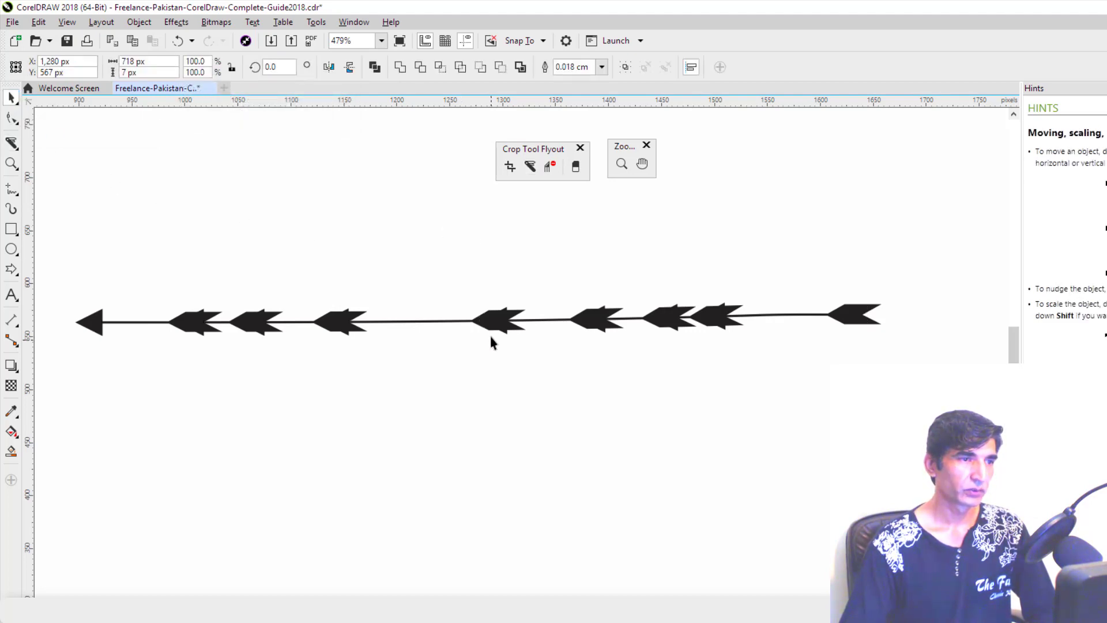
{"action": "left_click", "coordinate": [491, 324]}
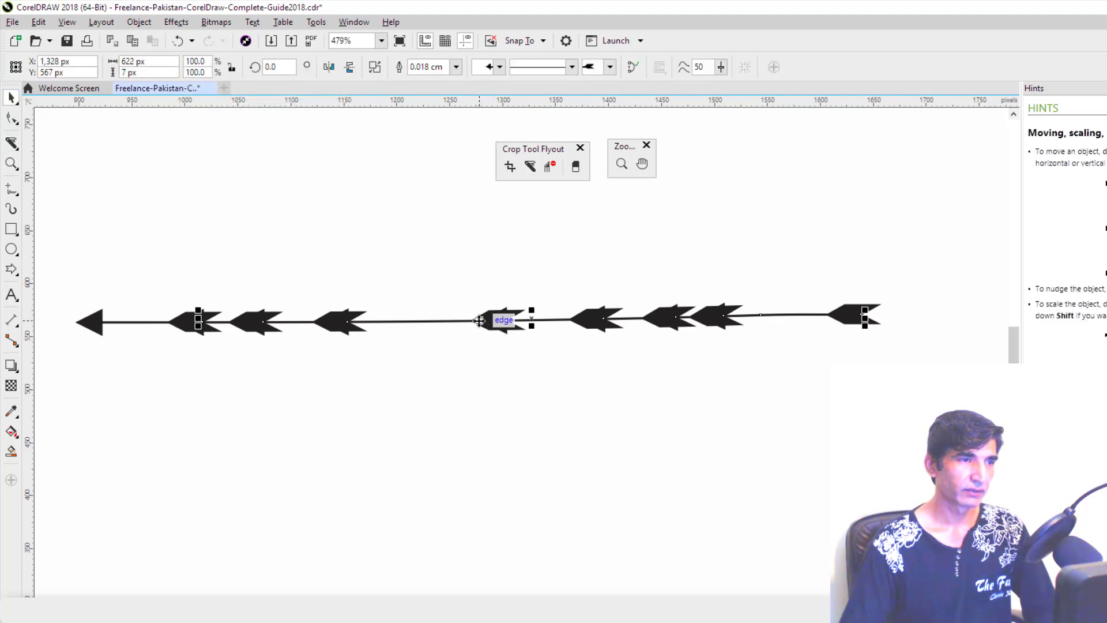
{"action": "left_click_drag", "start_coordinate": [491, 324], "coordinate": [477, 391]}
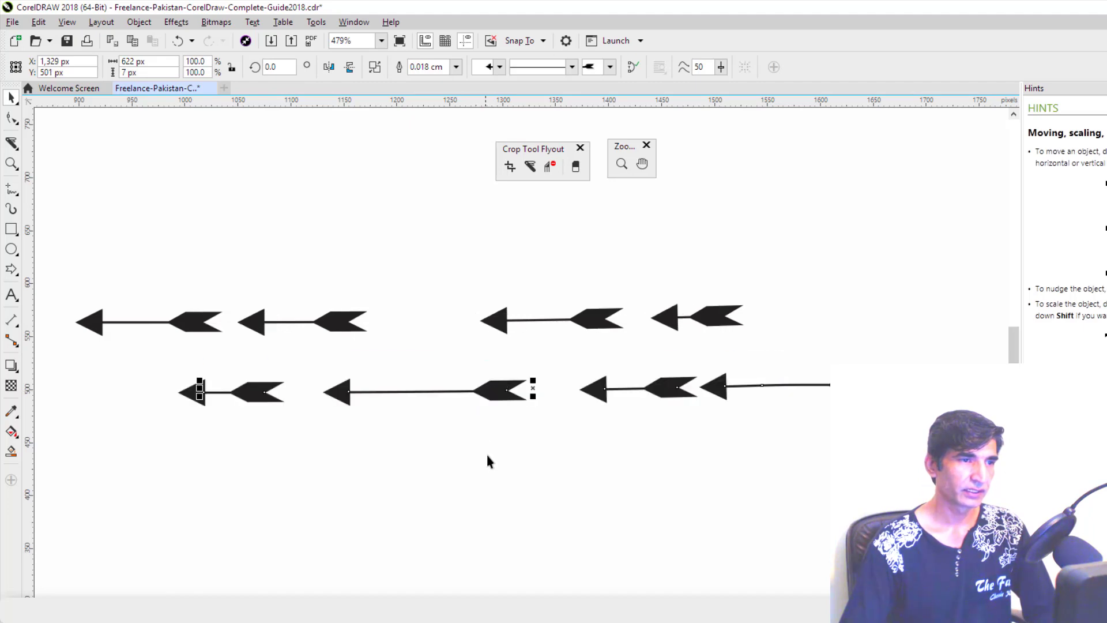
{"action": "left_click", "coordinate": [486, 455]}
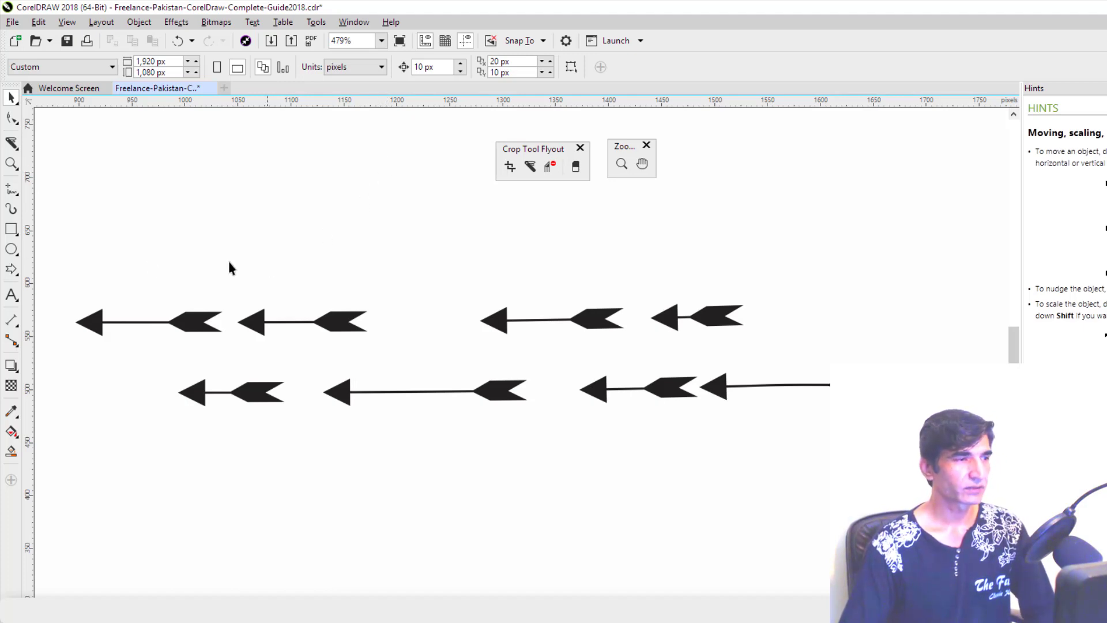
Delete all the arrow pieces and fit the whole page in the view.
{"action": "left_click_drag", "start_coordinate": [68, 244], "coordinate": [857, 469]}
{"action": "key", "text": "Delete"}
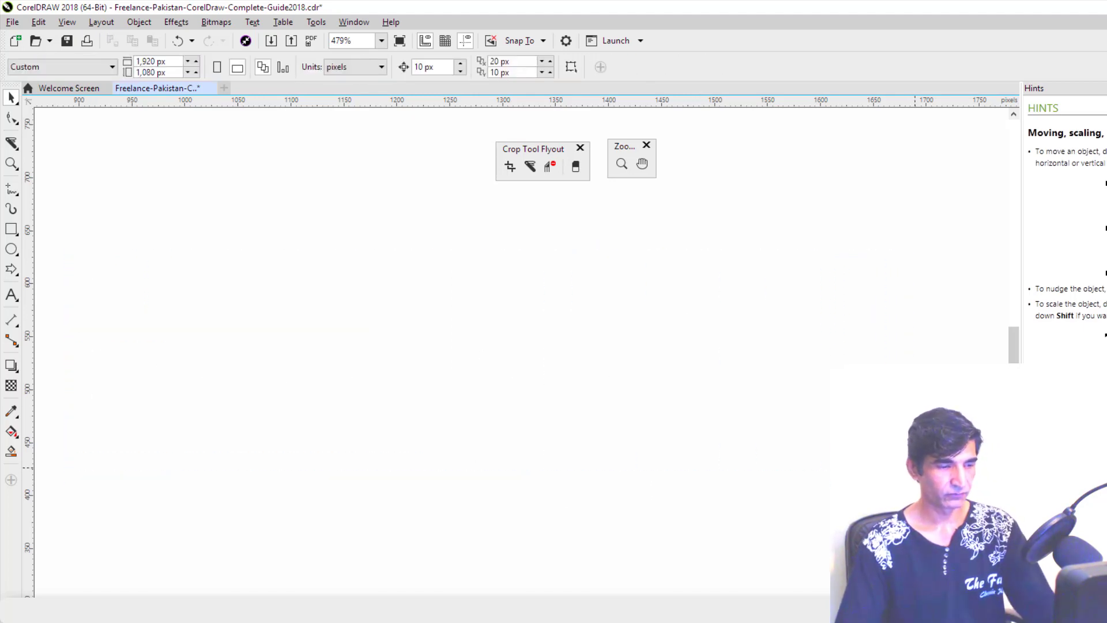
{"action": "key", "text": "shift+F4"}
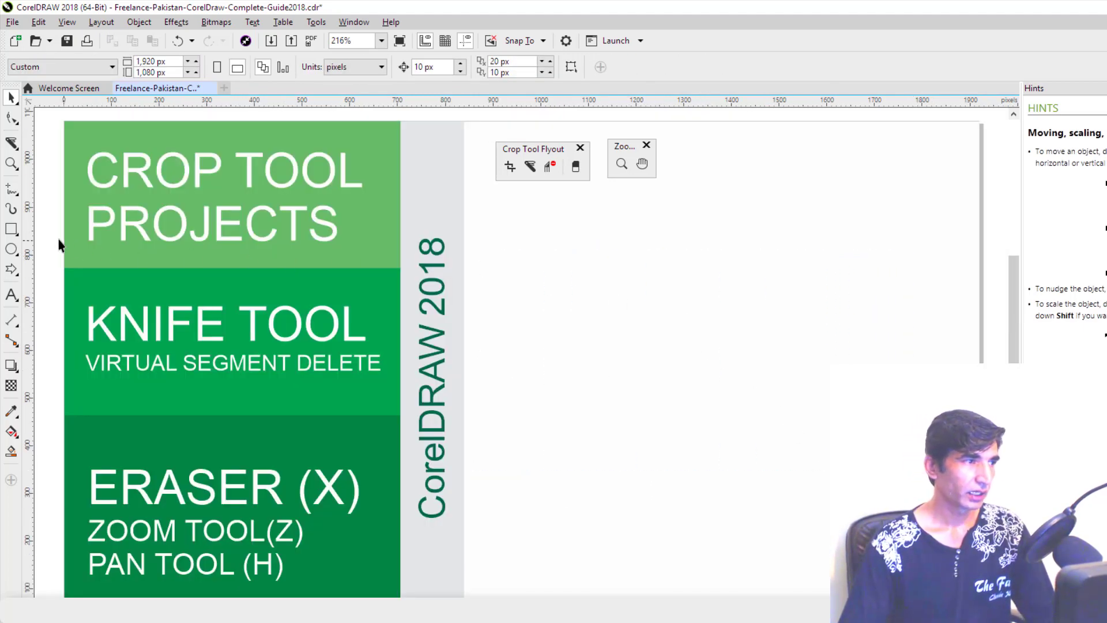
Draw a rectangle about 635 by 327 px on the blank area, and toggle the Knife tool's bounding box off and on.
{"action": "left_click", "coordinate": [11, 228]}
{"action": "left_click_drag", "start_coordinate": [545, 320], "coordinate": [850, 478]}
{"action": "left_click", "coordinate": [528, 168]}
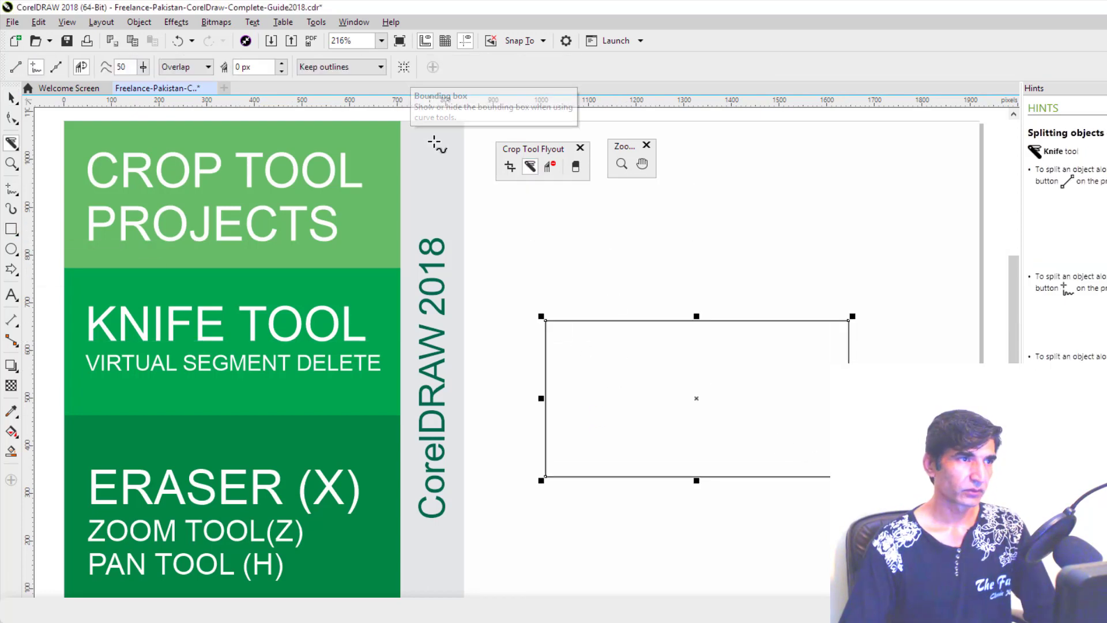
{"action": "left_click", "coordinate": [406, 71]}
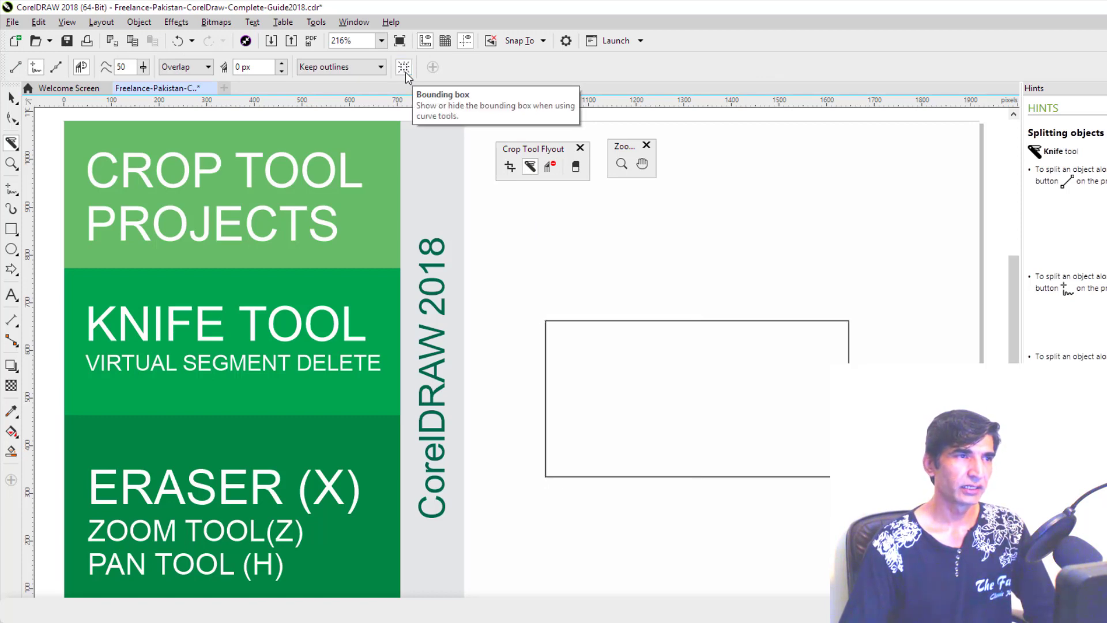
{"action": "left_click", "coordinate": [406, 72]}
{"action": "left_click", "coordinate": [406, 72]}
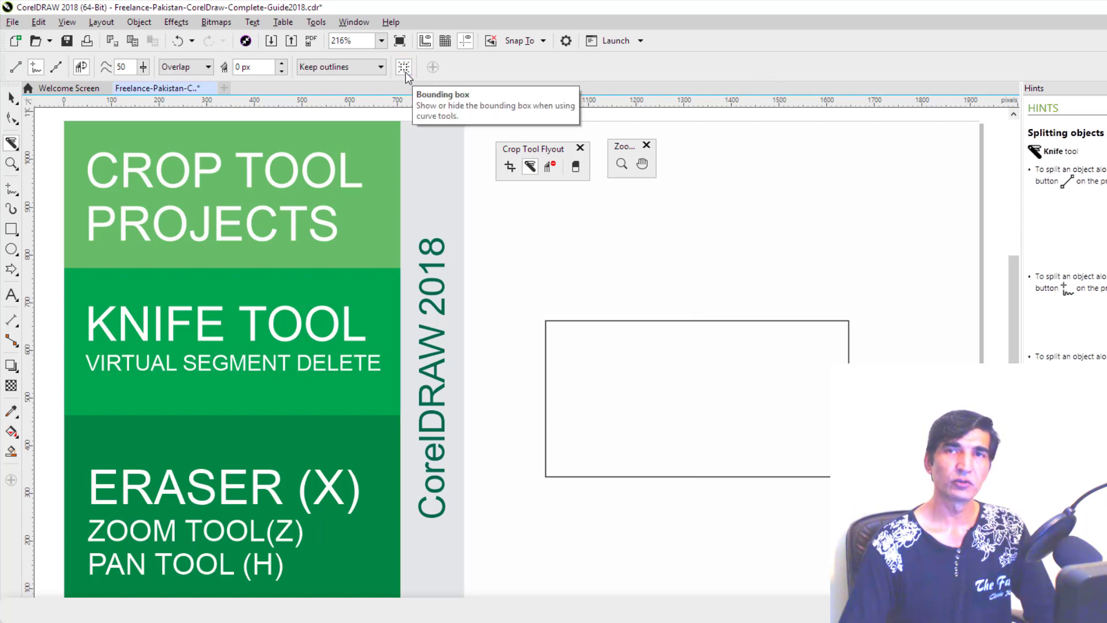
{"action": "left_click", "coordinate": [406, 71]}
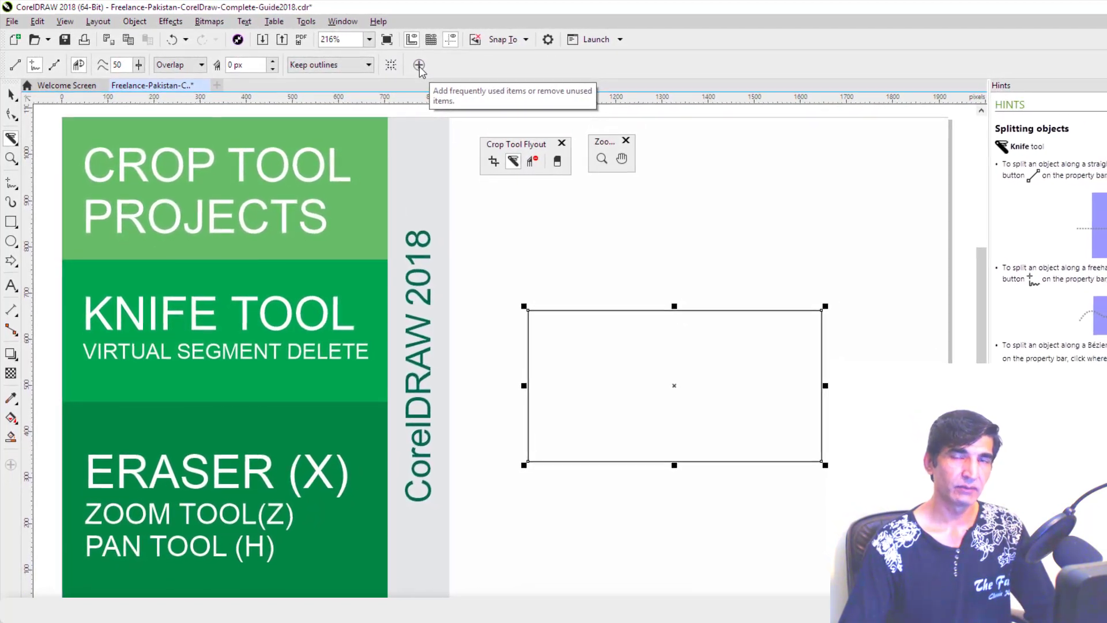
Remove Freehand mode from the Knife's property bar and add it back, and look through the list of available dockers.
{"action": "left_click", "coordinate": [418, 65]}
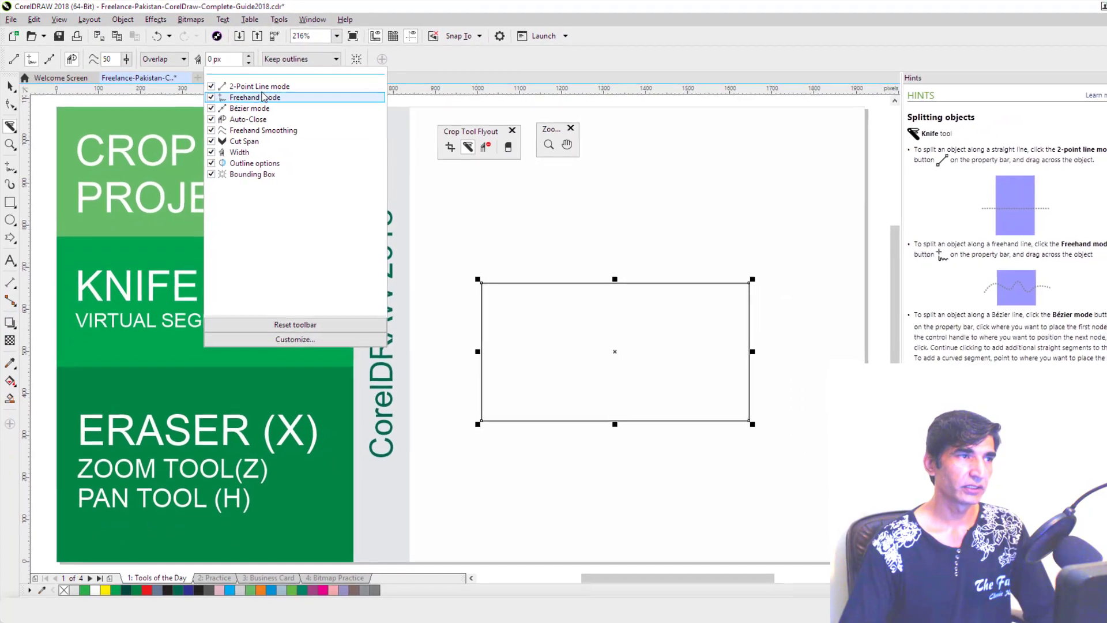
{"action": "left_click", "coordinate": [206, 95]}
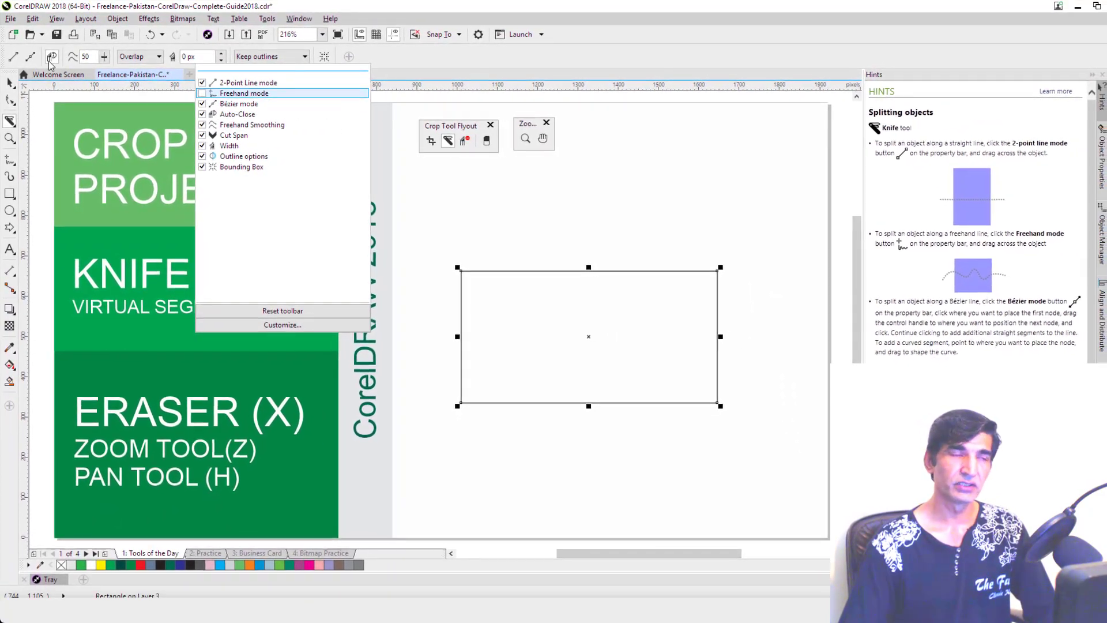
{"action": "left_click", "coordinate": [201, 92]}
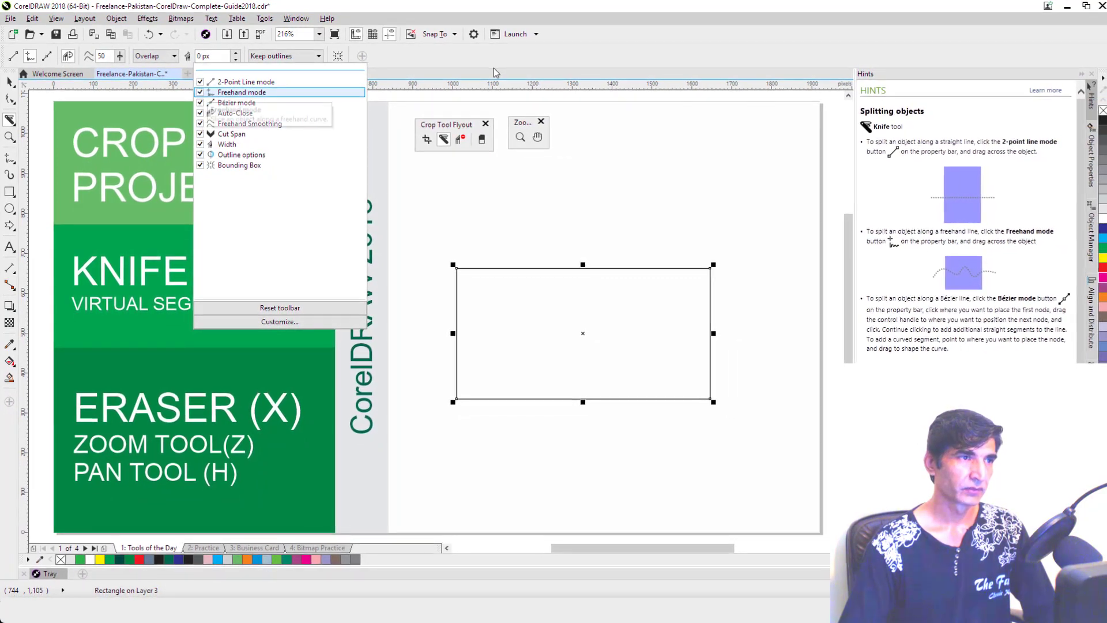
{"action": "left_click", "coordinate": [496, 48]}
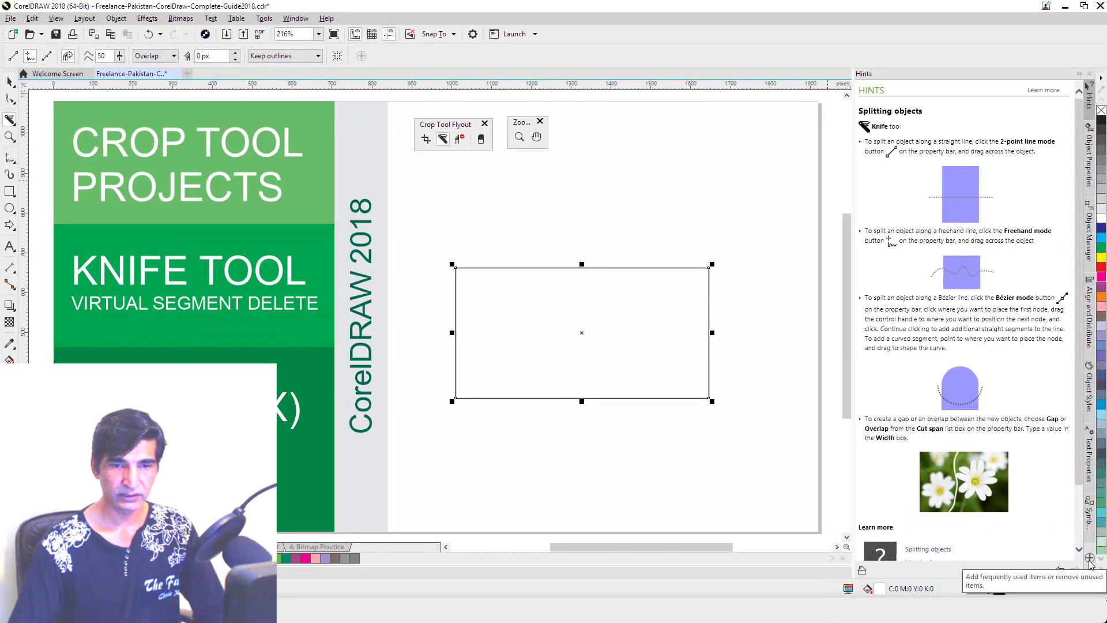
{"action": "left_click", "coordinate": [1089, 558]}
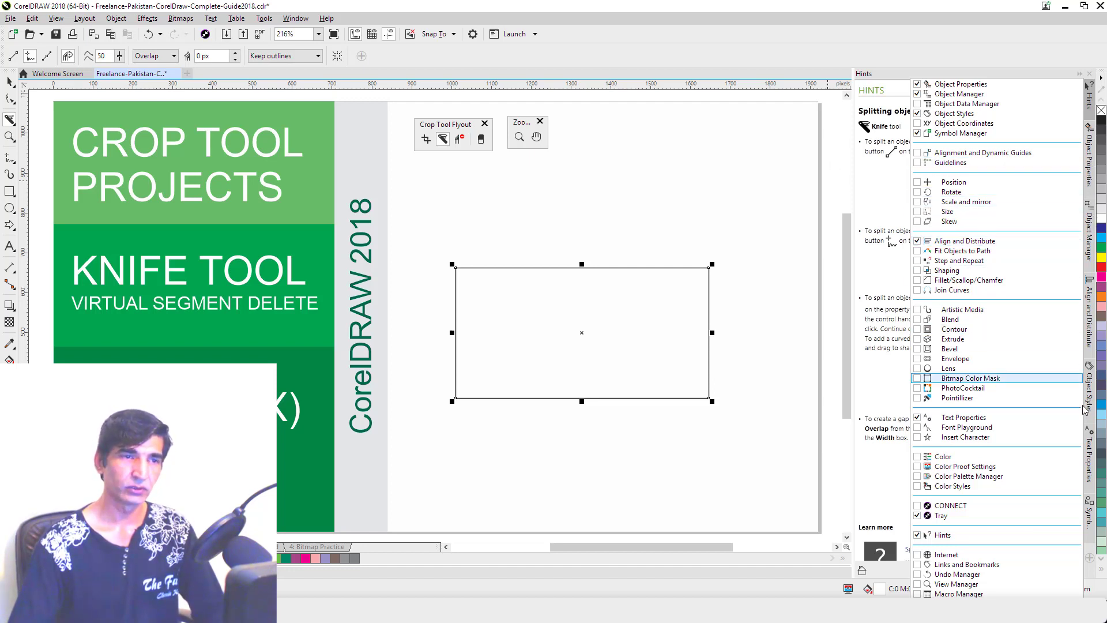
{"action": "left_click", "coordinate": [589, 233]}
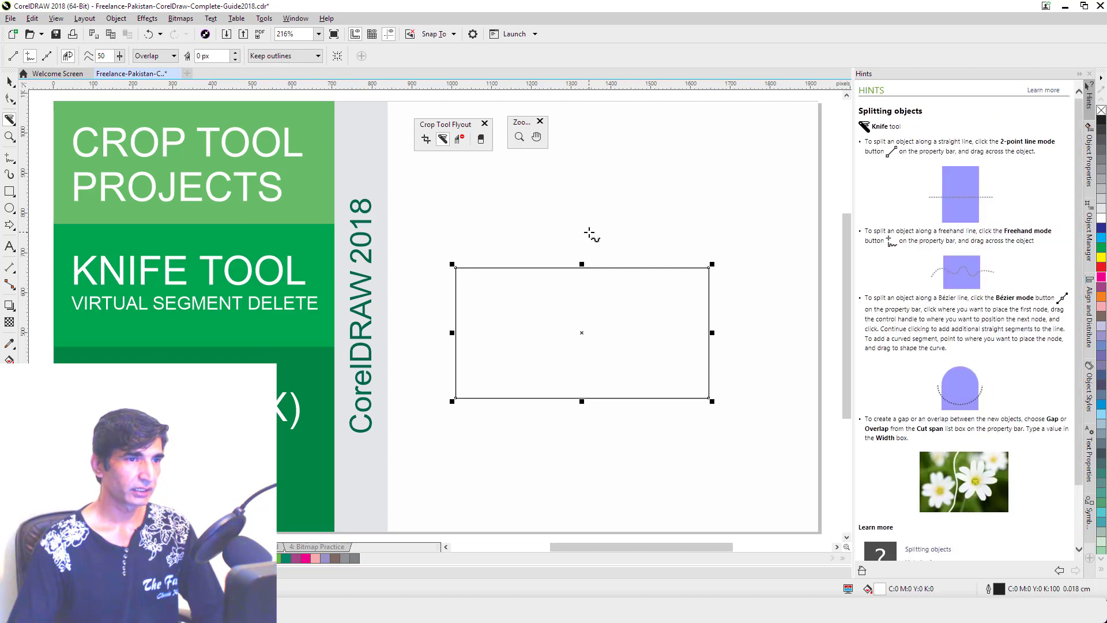
Delete the rectangle from the blank area of the page.
{"action": "left_click", "coordinate": [10, 82]}
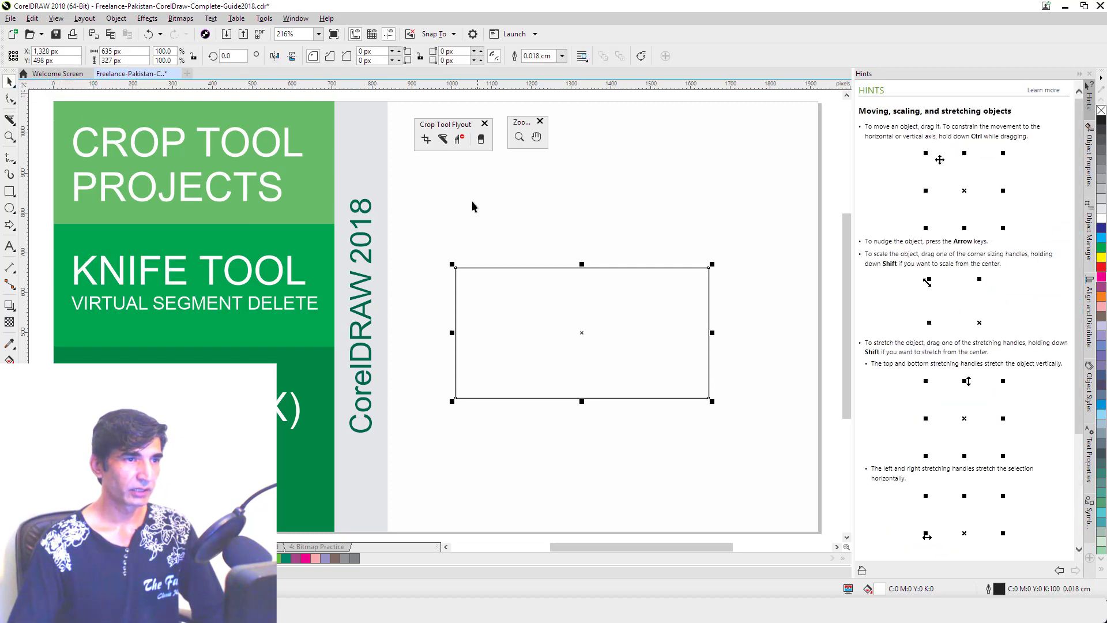
{"action": "left_click", "coordinate": [434, 237]}
{"action": "left_click_drag", "start_coordinate": [705, 397], "coordinate": [748, 403]}
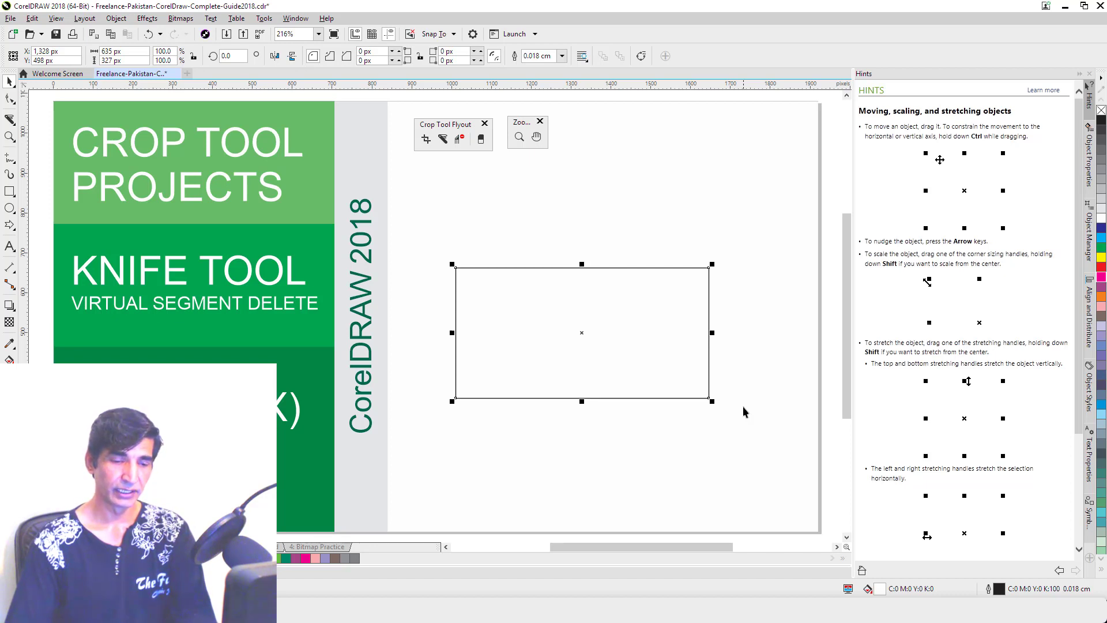
{"action": "key", "text": "Delete"}
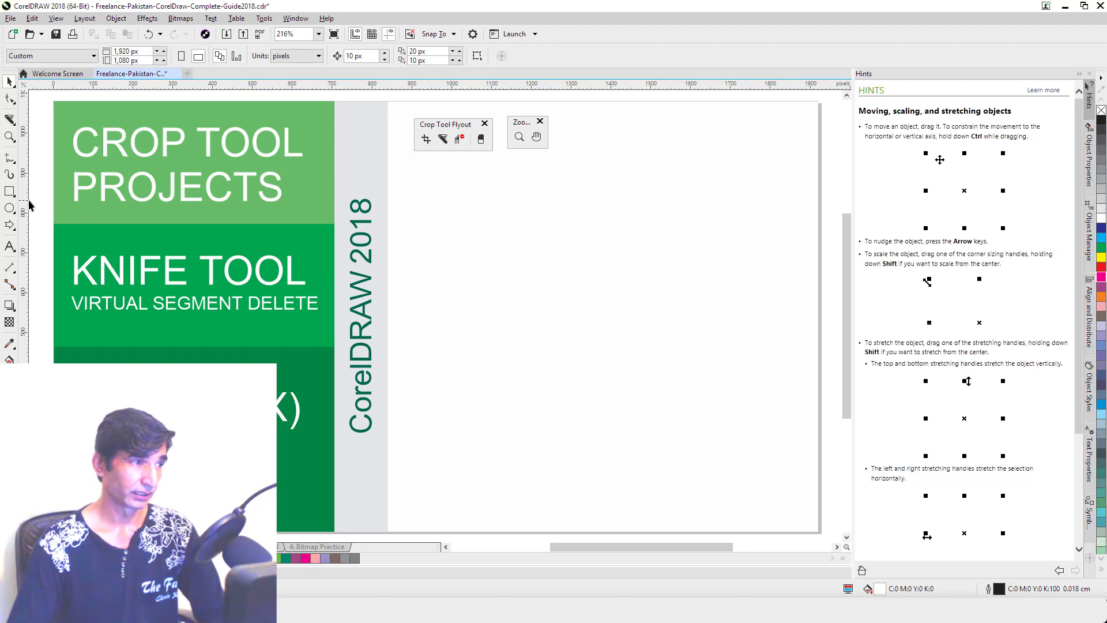
Draw a circle about 389 px in diameter and place an overlapping copy about 73 px to its right and 8 px higher.
{"action": "left_click", "coordinate": [9, 208]}
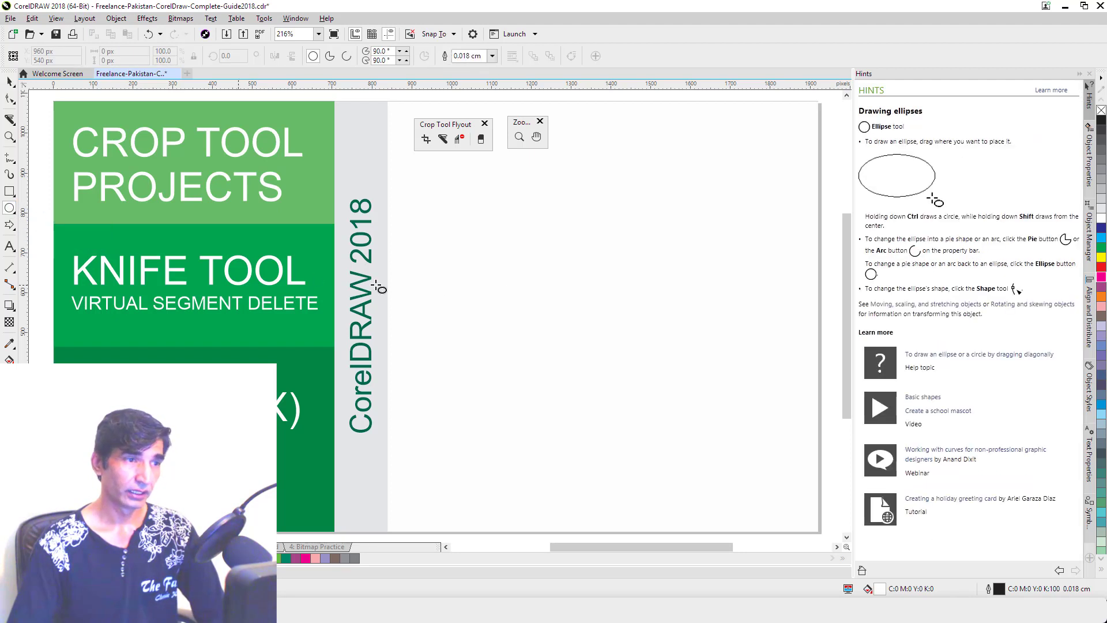
{"action": "left_click_drag", "start_coordinate": [456, 224], "coordinate": [615, 370]}
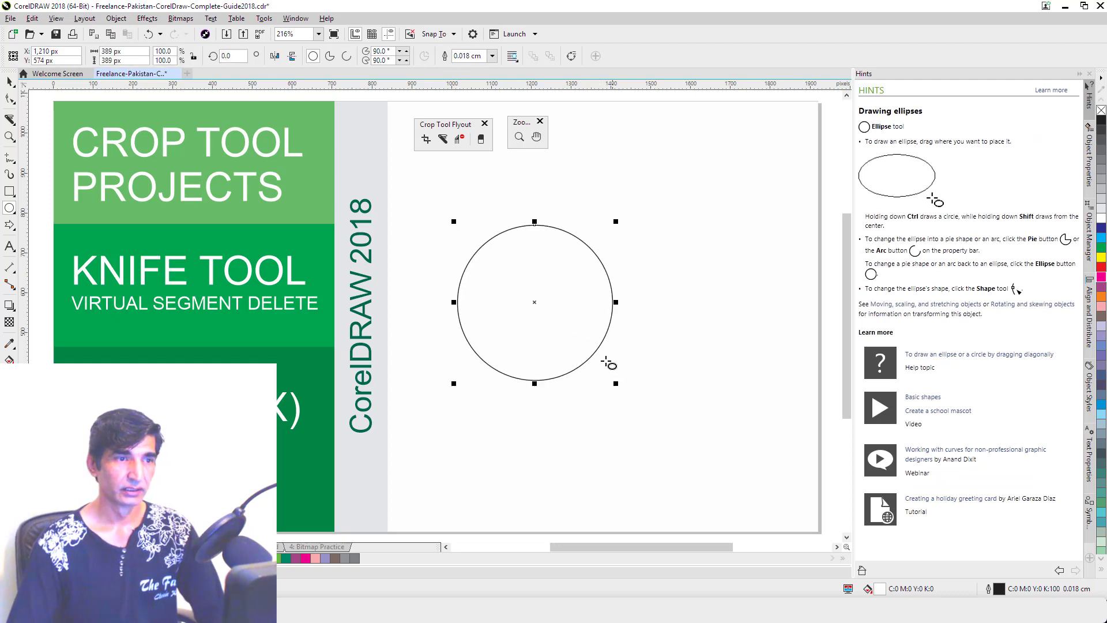
{"action": "left_click_drag", "start_coordinate": [535, 304], "coordinate": [565, 299]}
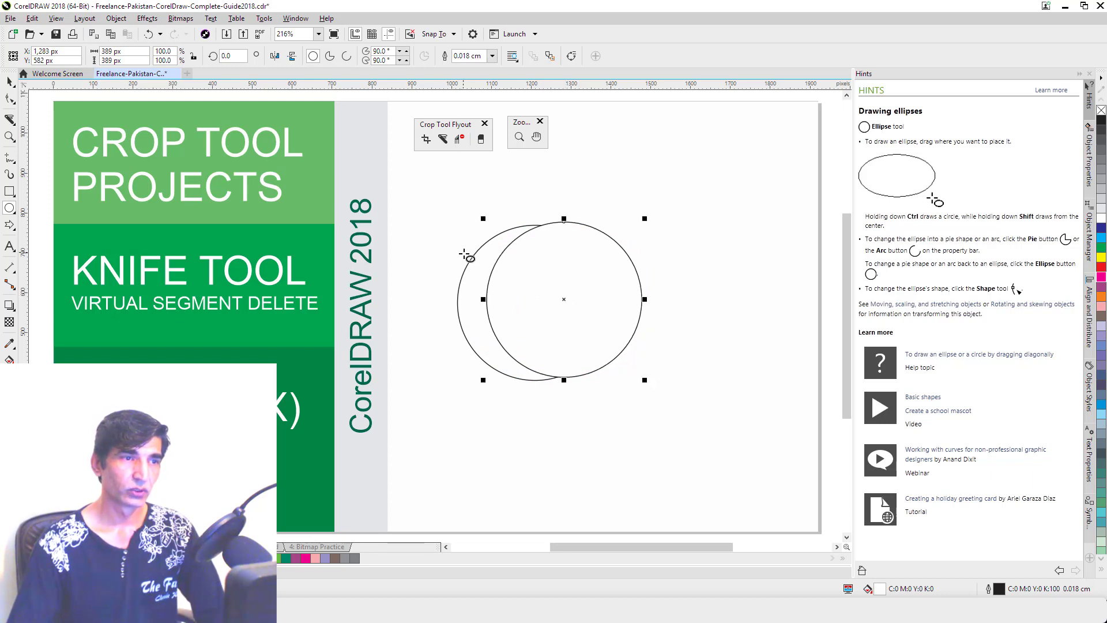
{"action": "left_click", "coordinate": [9, 82]}
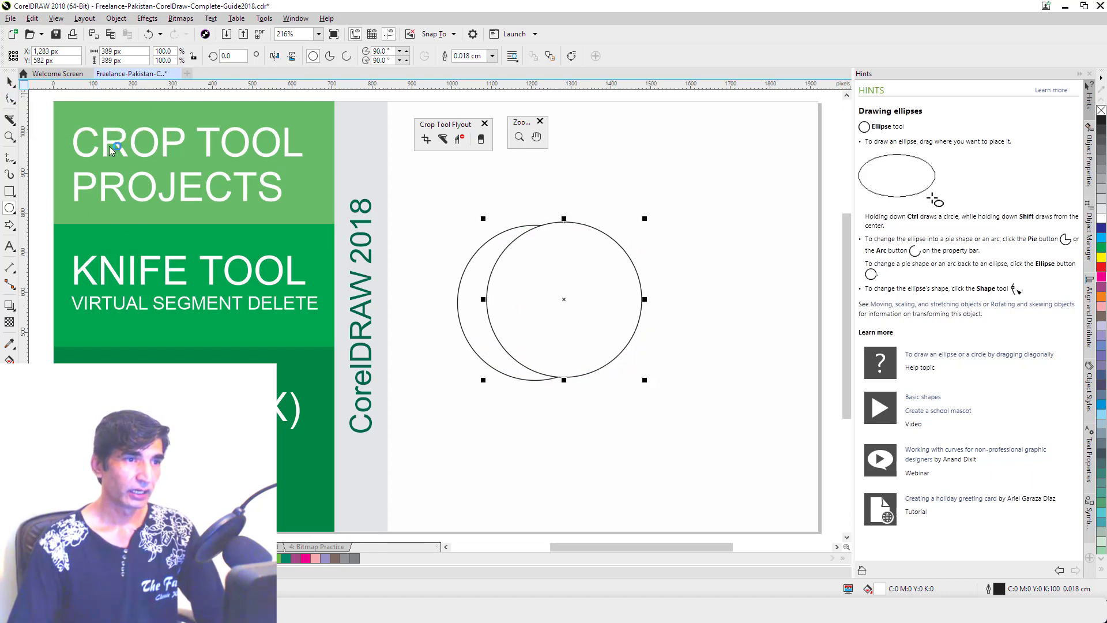
{"action": "left_click", "coordinate": [428, 199]}
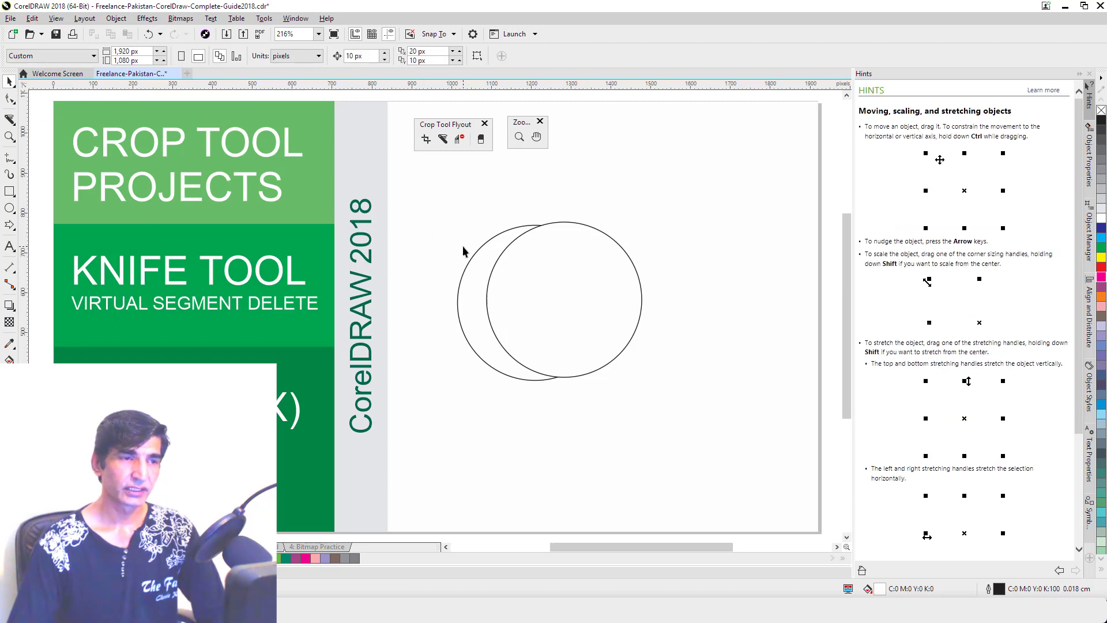
Delete the exposed right-hand arcs of the two overlapping circles with Virtual Segment Delete, leaving a crescent outline.
{"action": "left_click", "coordinate": [459, 140]}
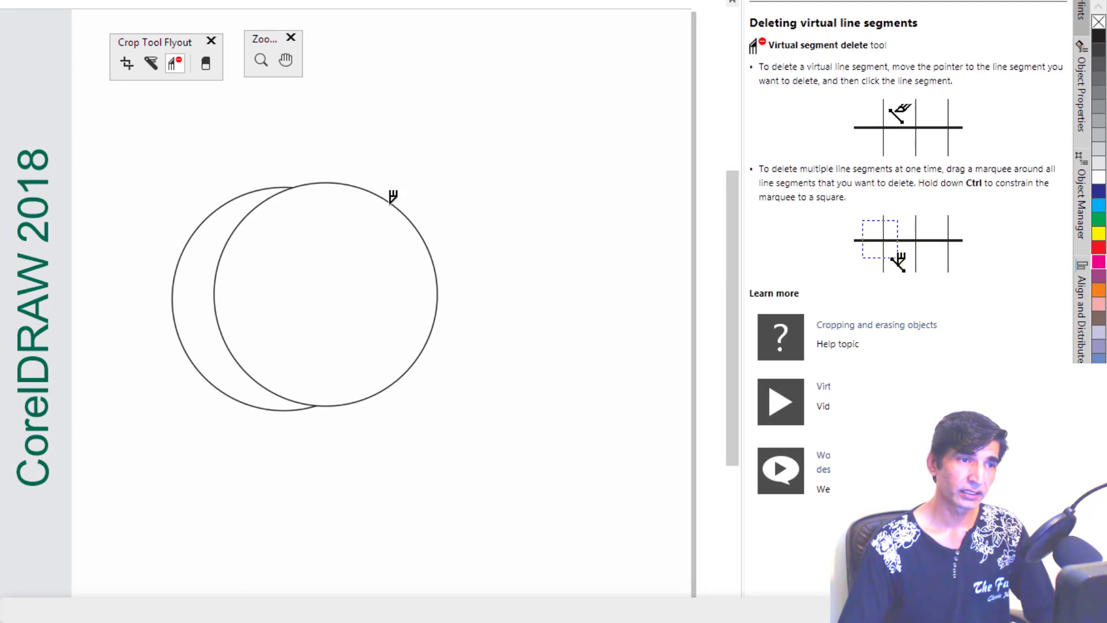
{"action": "left_click", "coordinate": [389, 202]}
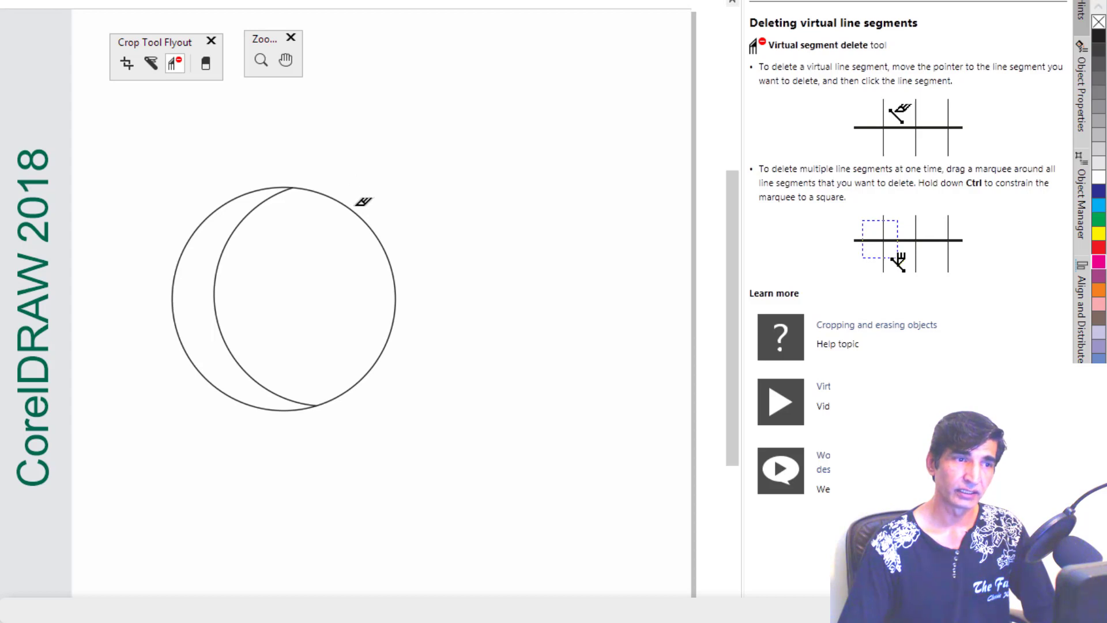
{"action": "left_click", "coordinate": [362, 207]}
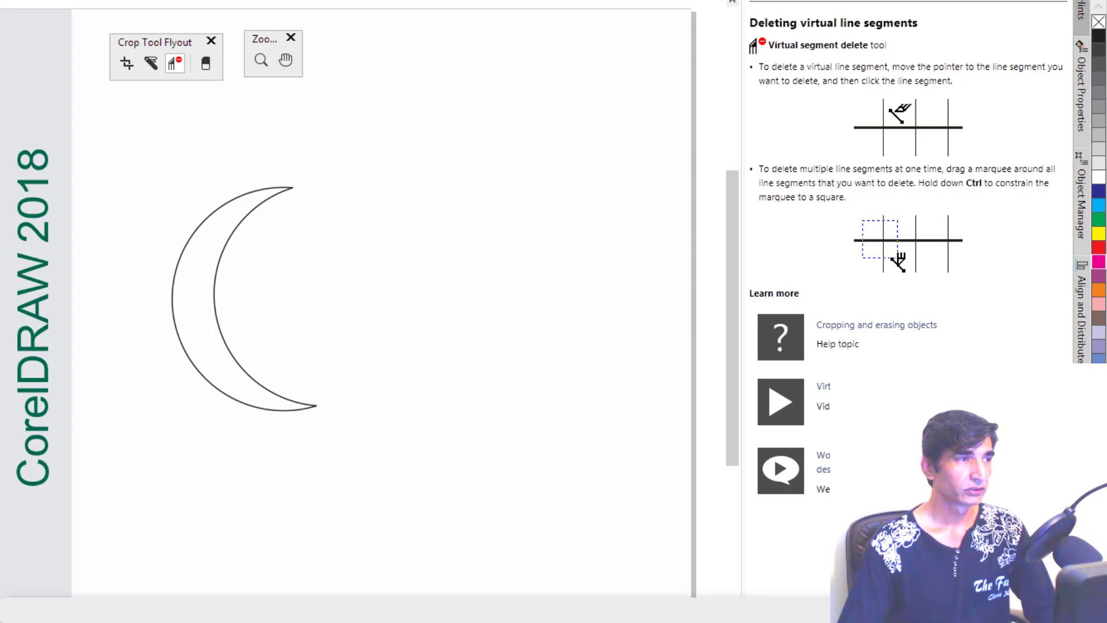
Move the crescent's inner arc off to the right of the outer arc, and undo the move.
{"action": "key", "text": "space"}
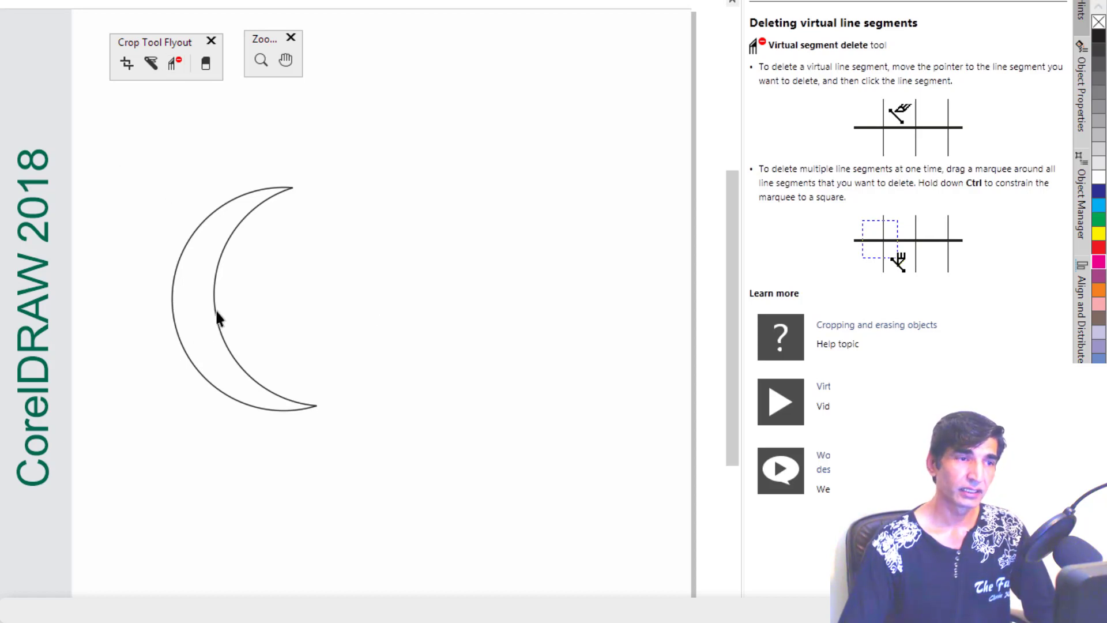
{"action": "left_click_drag", "start_coordinate": [220, 313], "coordinate": [351, 300]}
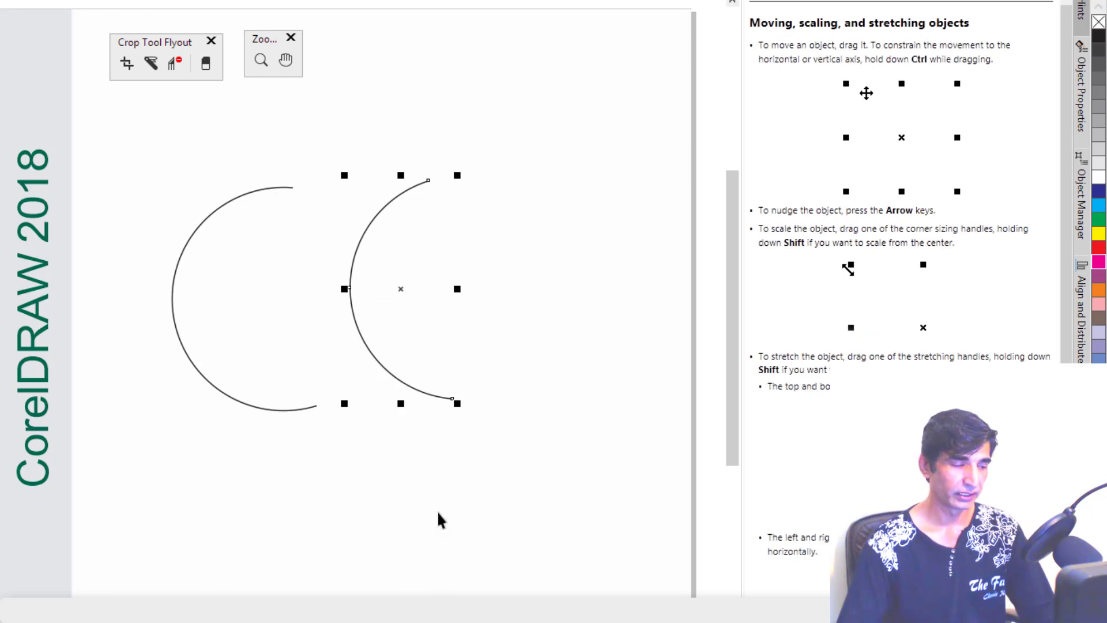
{"action": "key", "text": "ctrl+z"}
{"action": "key", "text": "Escape"}
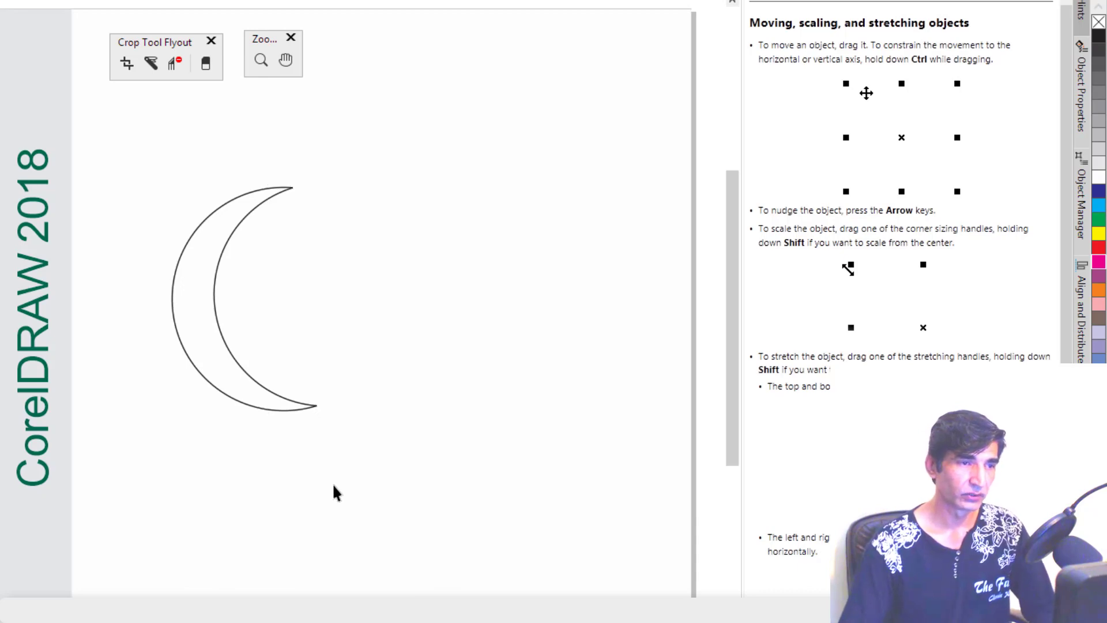
Select both arcs of the crescent together and combine them into a single curve.
{"action": "left_click_drag", "start_coordinate": [336, 424], "coordinate": [402, 458]}
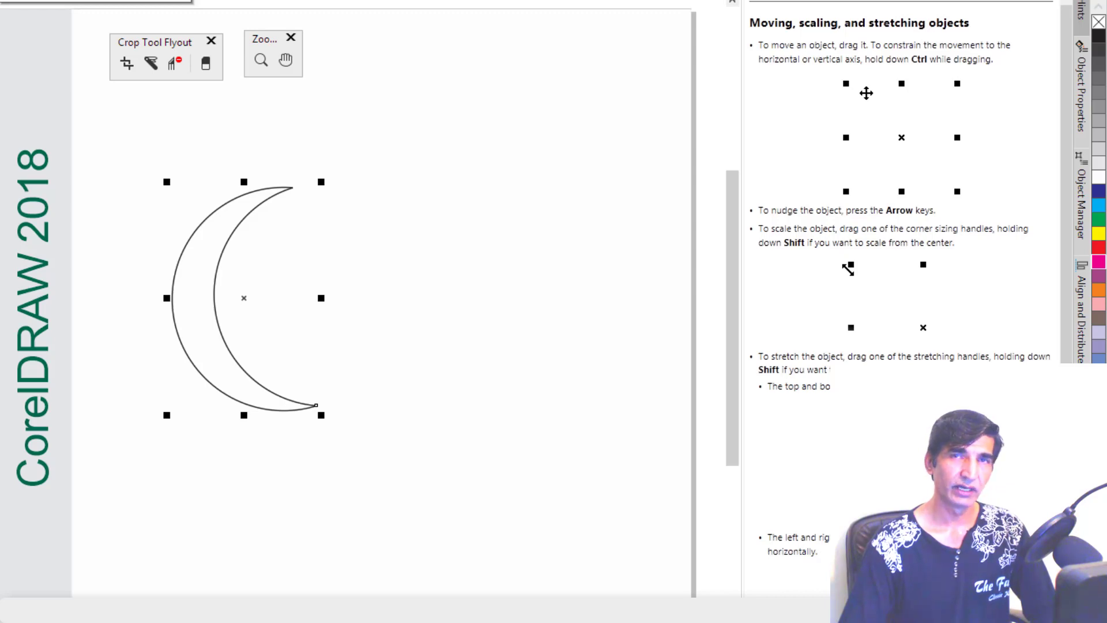
{"action": "left_click", "coordinate": [462, 306]}
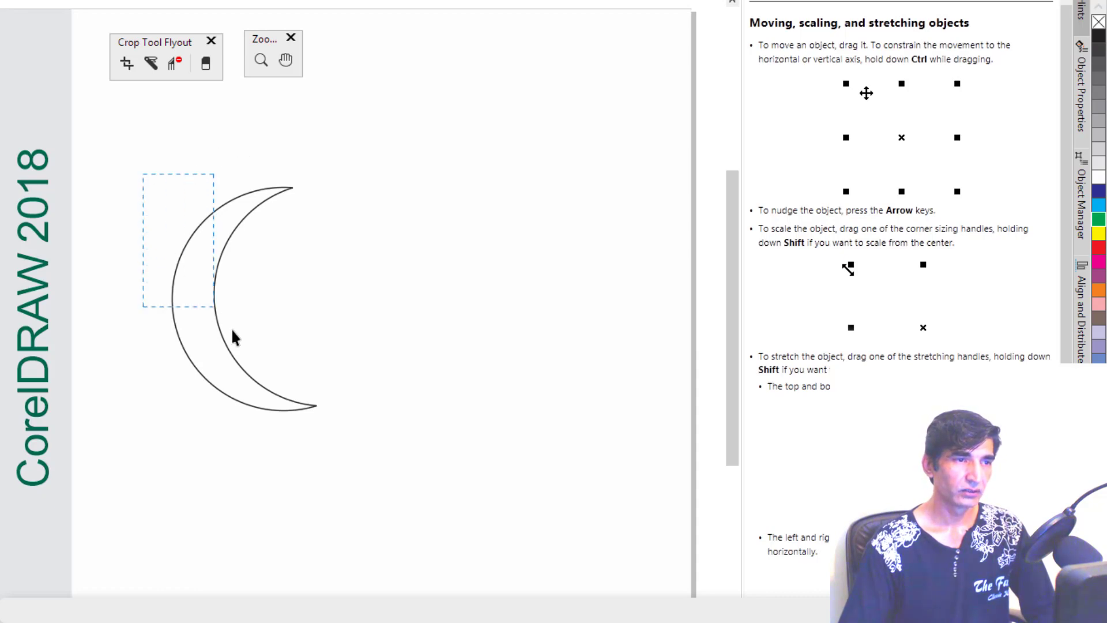
{"action": "left_click_drag", "start_coordinate": [459, 458], "coordinate": [461, 458]}
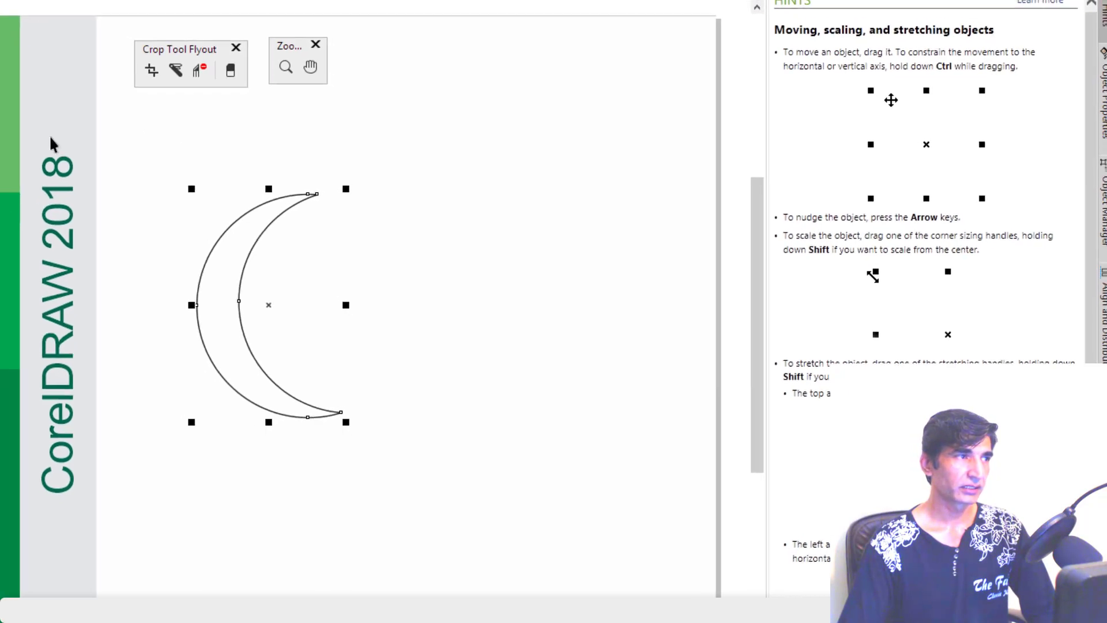
Join the open end nodes at the crescent's upper tip and lower tip to close the shape.
{"action": "left_click", "coordinate": [12, 140]}
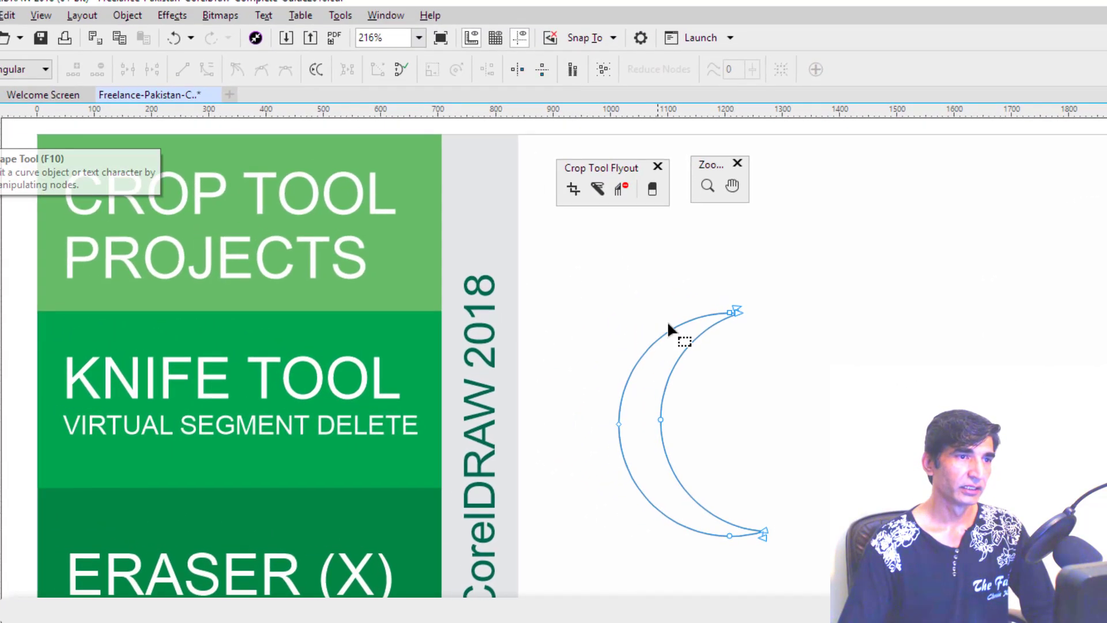
{"action": "left_click_drag", "start_coordinate": [753, 294], "coordinate": [823, 343]}
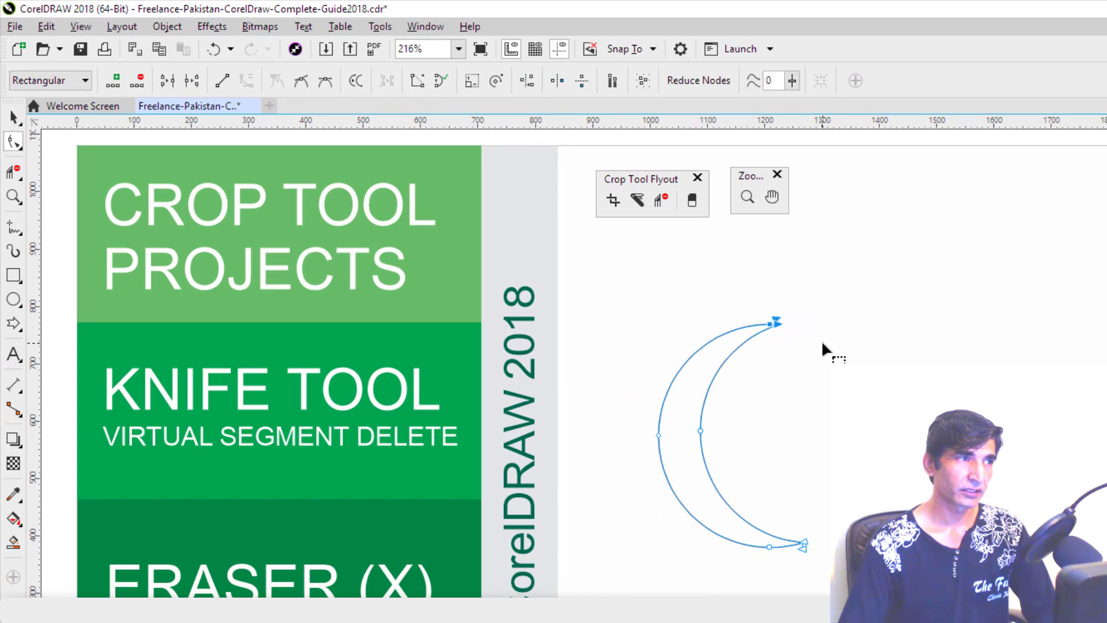
{"action": "left_click", "coordinate": [167, 86]}
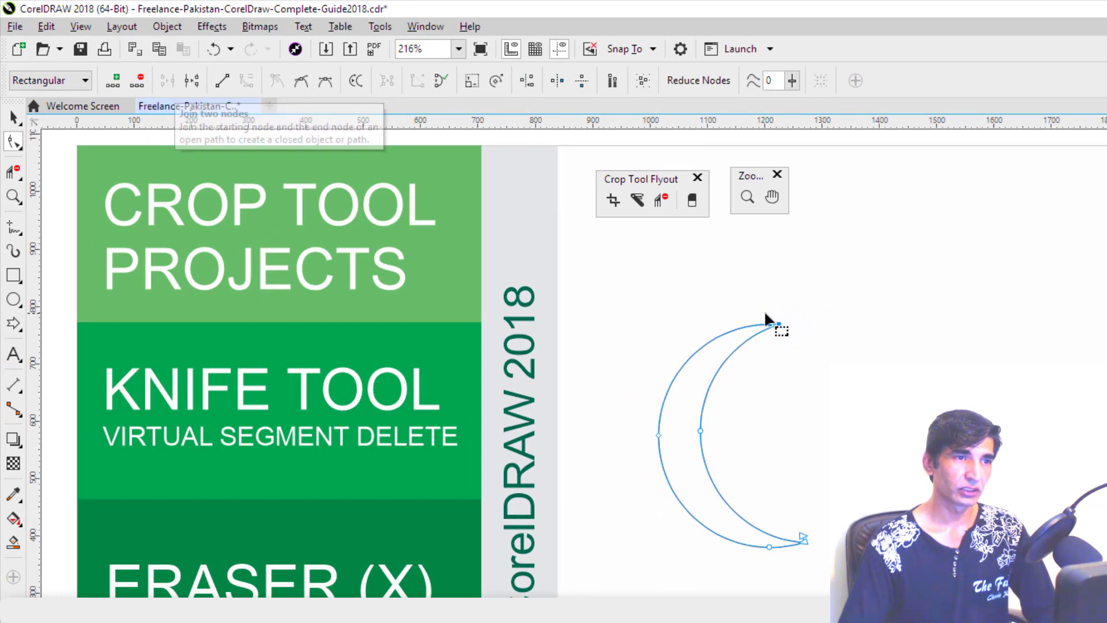
{"action": "left_click_drag", "start_coordinate": [814, 526], "coordinate": [784, 573]}
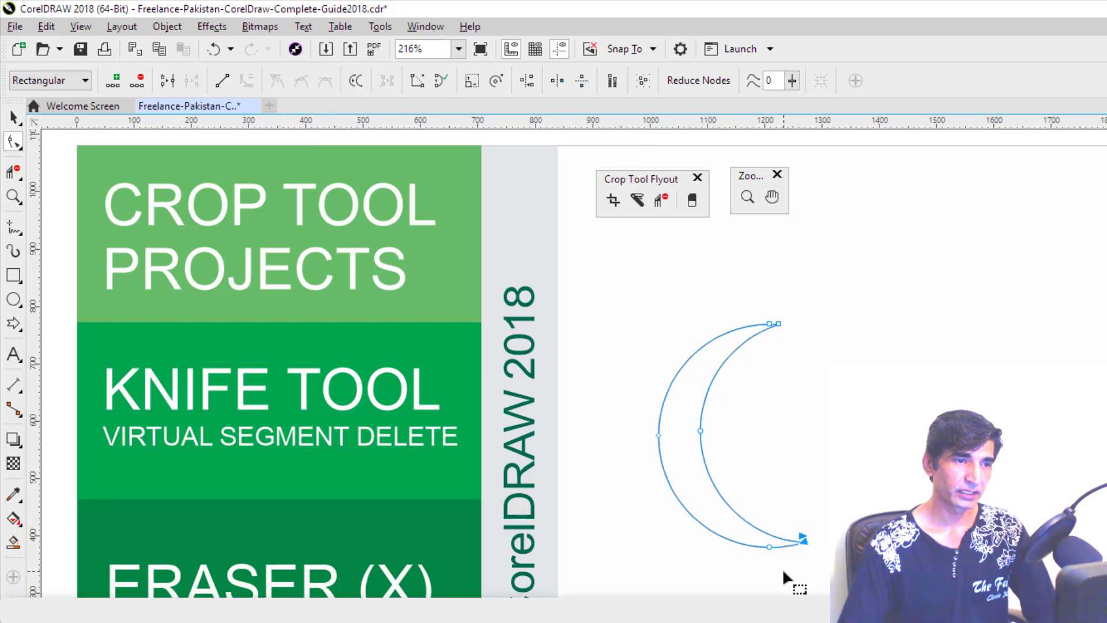
{"action": "left_click", "coordinate": [167, 87]}
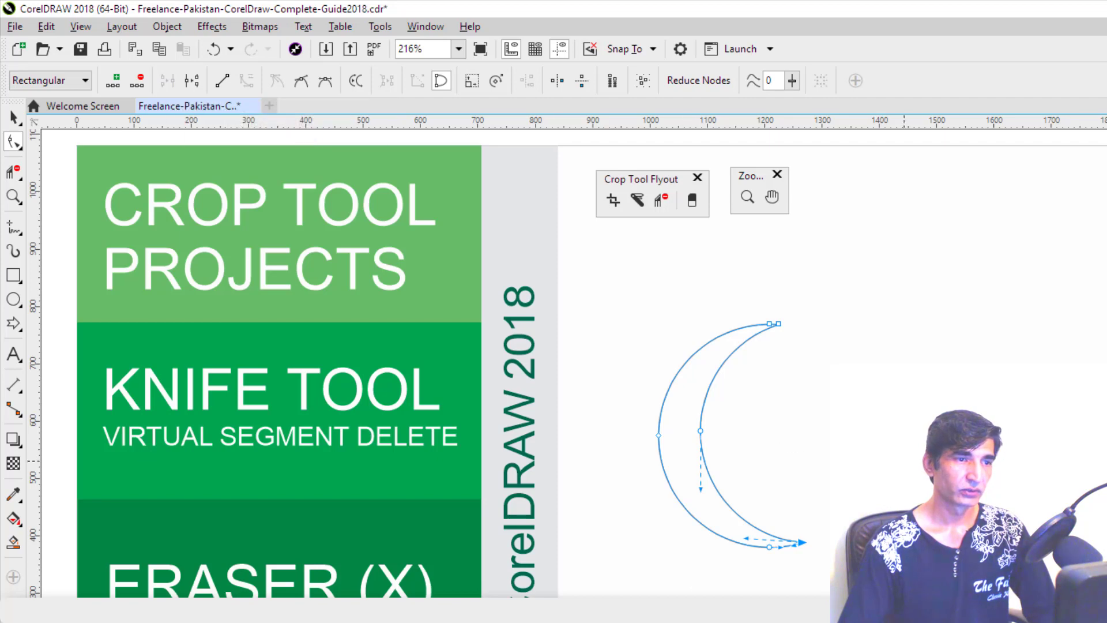
{"action": "left_click", "coordinate": [906, 462]}
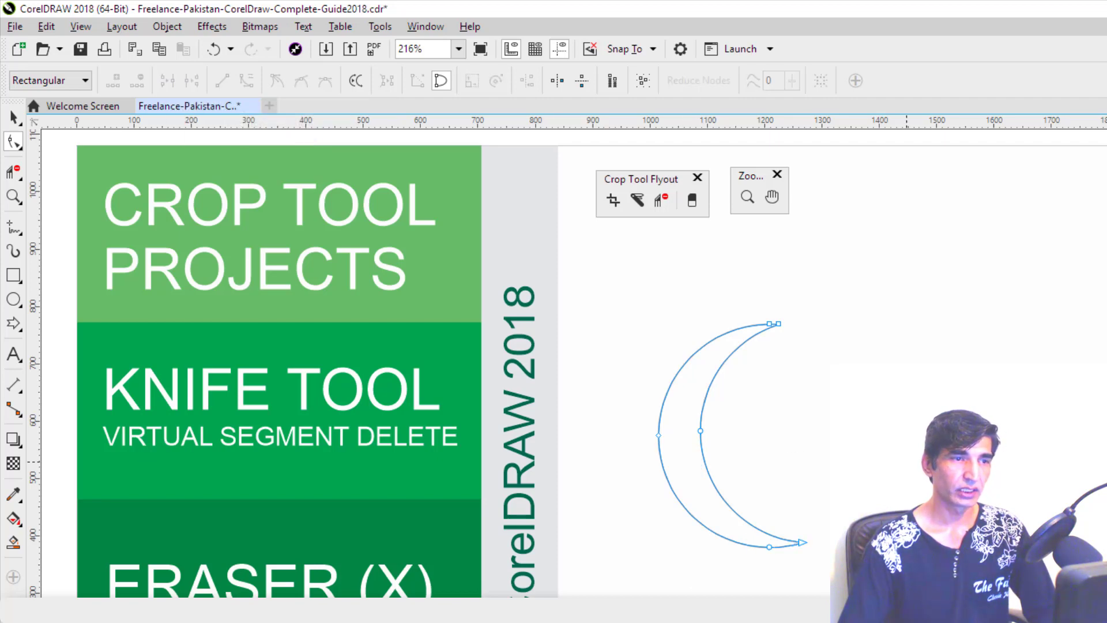
{"action": "left_click", "coordinate": [14, 118]}
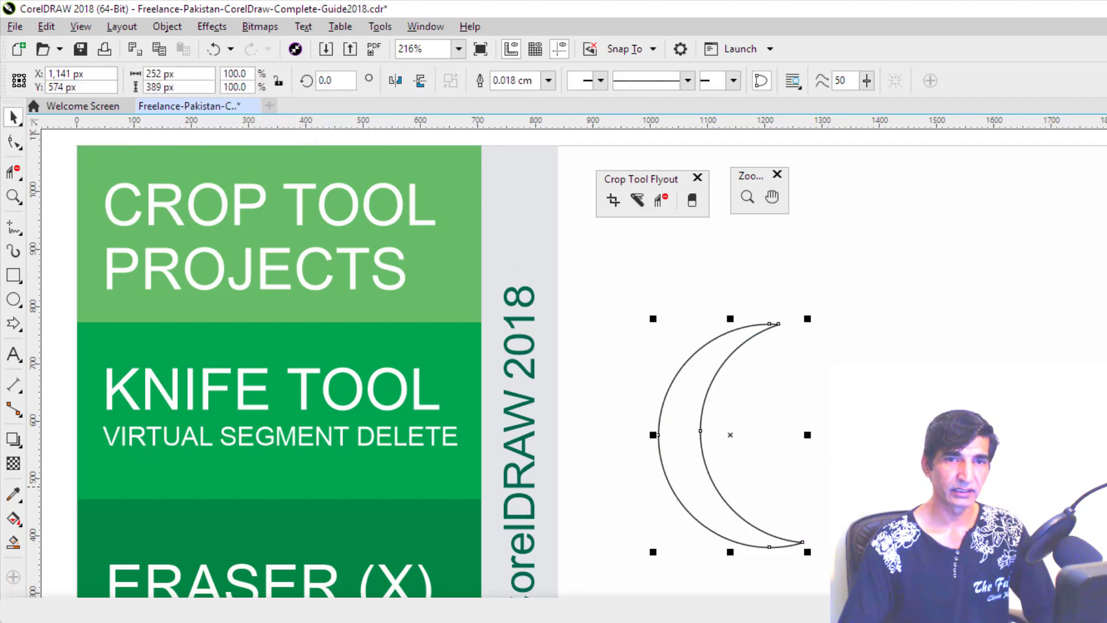
Give the crescent a white fill and no outline, and move it over the green heading panels.
{"action": "left_click_drag", "start_coordinate": [685, 447], "coordinate": [685, 448]}
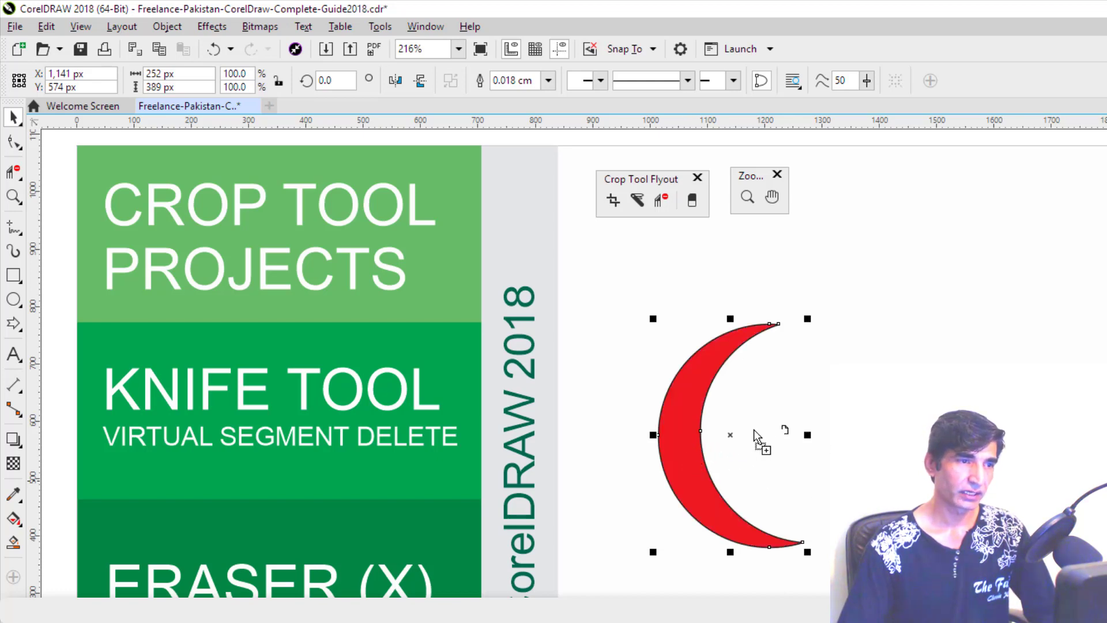
{"action": "key", "text": "ctrl+z"}
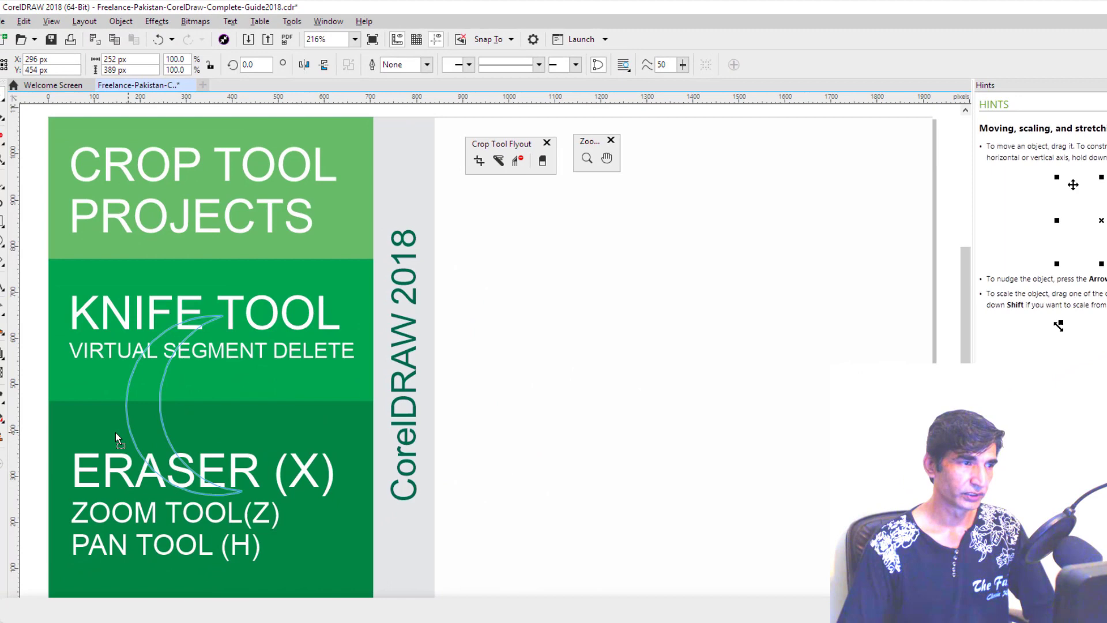
{"action": "left_click_drag", "start_coordinate": [116, 433], "coordinate": [80, 401]}
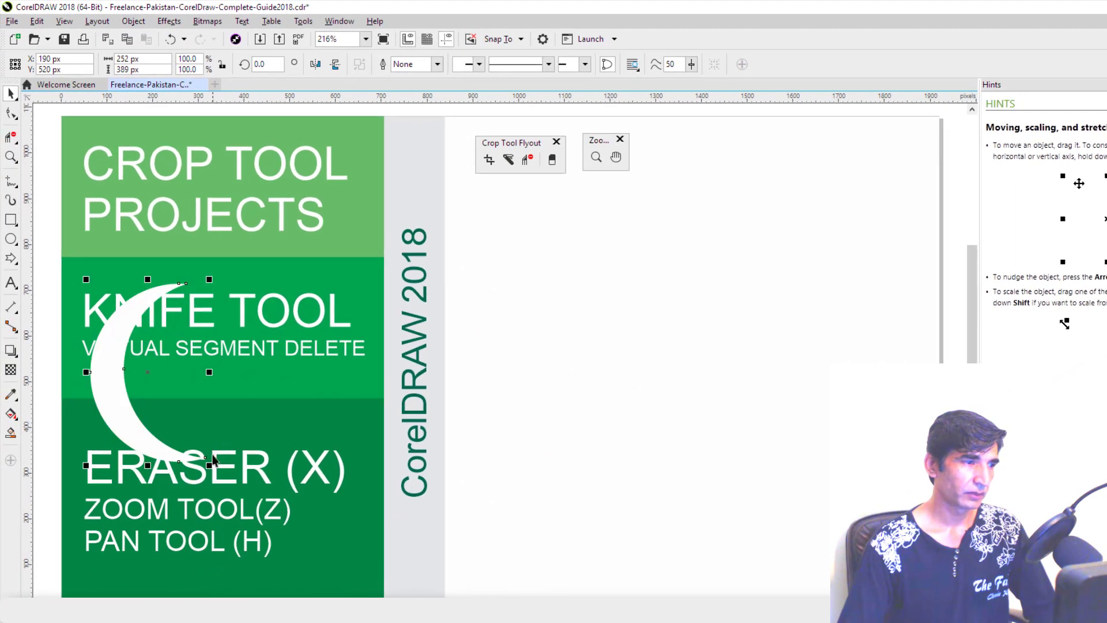
Shrink the white crescent and place it between the VIRTUAL SEGMENT DELETE and ERASER (X) text.
{"action": "left_click_drag", "start_coordinate": [210, 466], "coordinate": [139, 378]}
{"action": "left_click_drag", "start_coordinate": [99, 332], "coordinate": [91, 417]}
{"action": "left_click", "coordinate": [260, 416]}
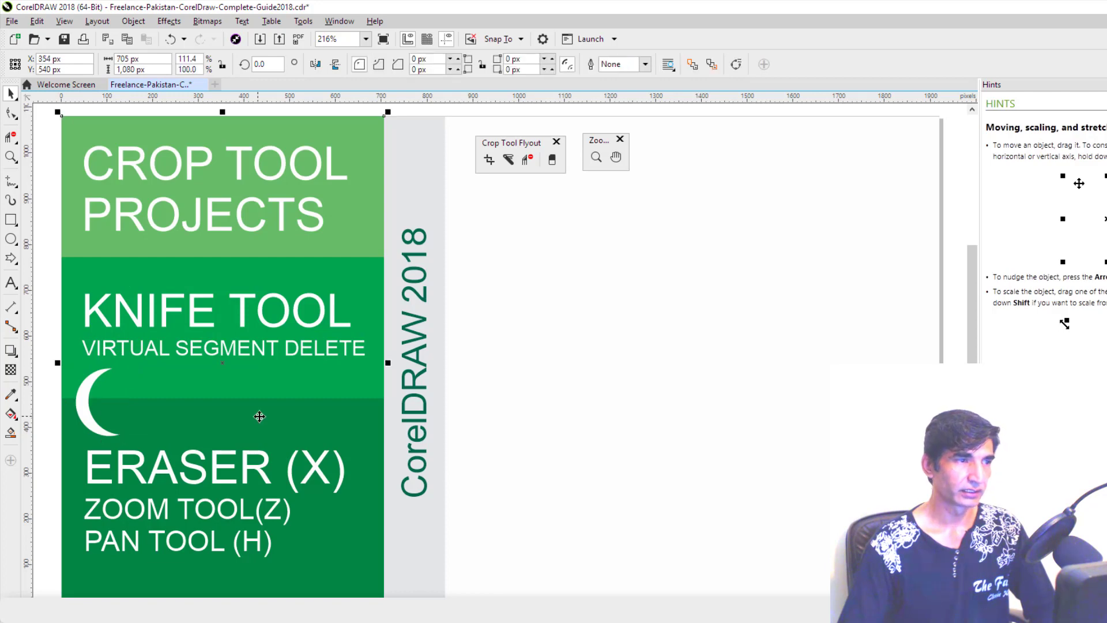
{"action": "left_click", "coordinate": [675, 377]}
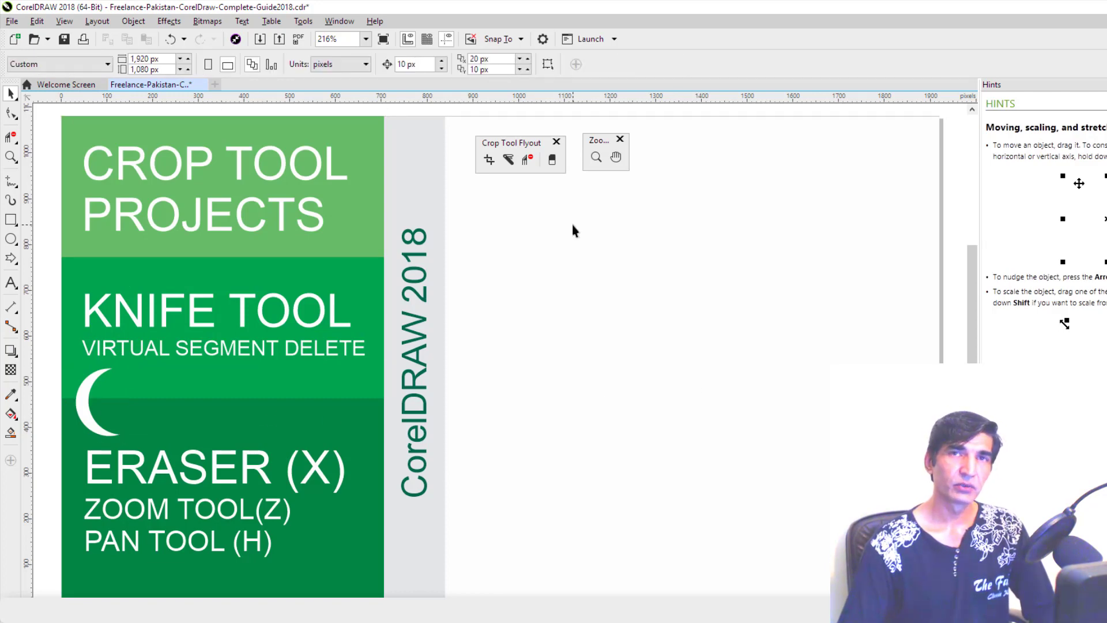
Draw a circle about 388 px in diameter on the blank area and a rectangle about 514 by 282 px over its upper part.
{"action": "left_click", "coordinate": [11, 238]}
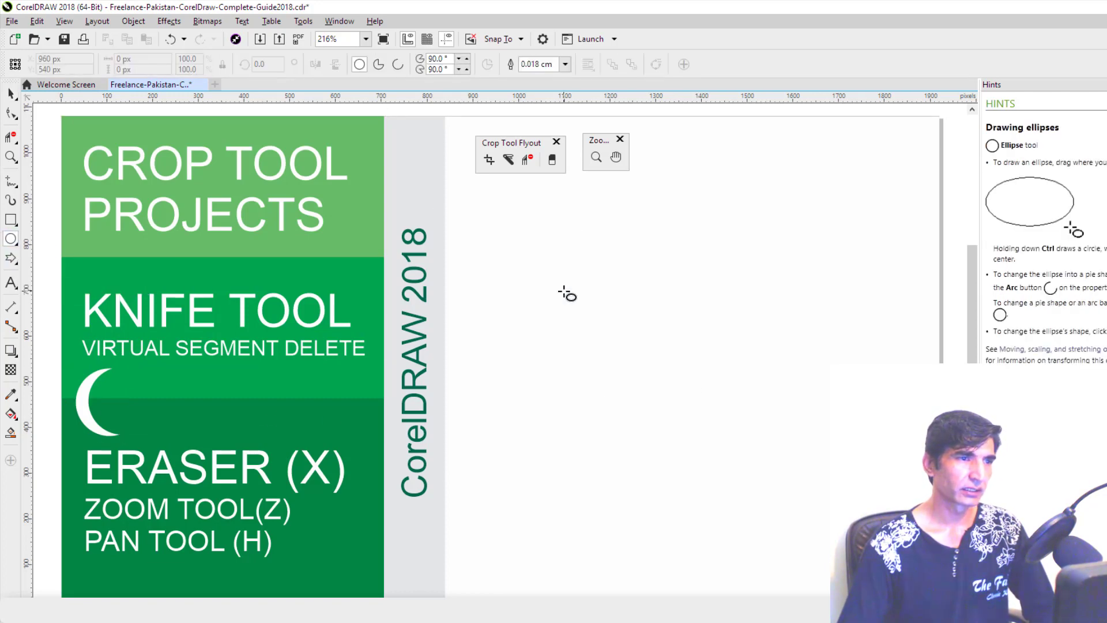
{"action": "left_click_drag", "start_coordinate": [557, 266], "coordinate": [734, 440]}
{"action": "left_click", "coordinate": [11, 219]}
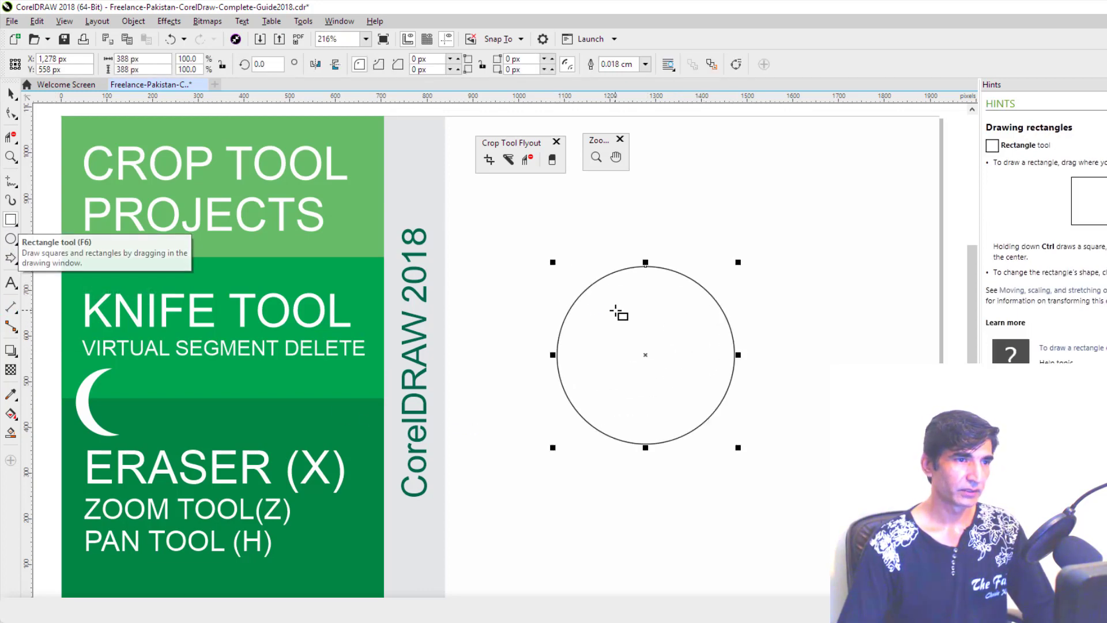
{"action": "left_click_drag", "start_coordinate": [532, 233], "coordinate": [768, 362]}
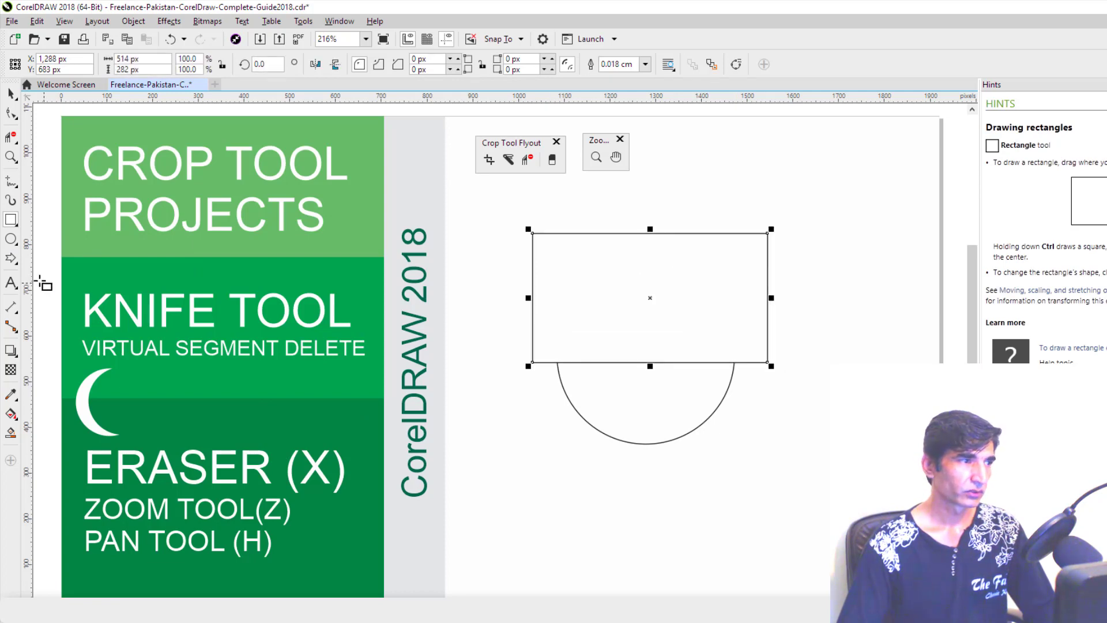
Draw a five-sided polygon about 516 by 632 px and a large five-pointed star overlapping the circle and rectangle.
{"action": "left_click", "coordinate": [12, 259]}
{"action": "left_click", "coordinate": [56, 263]}
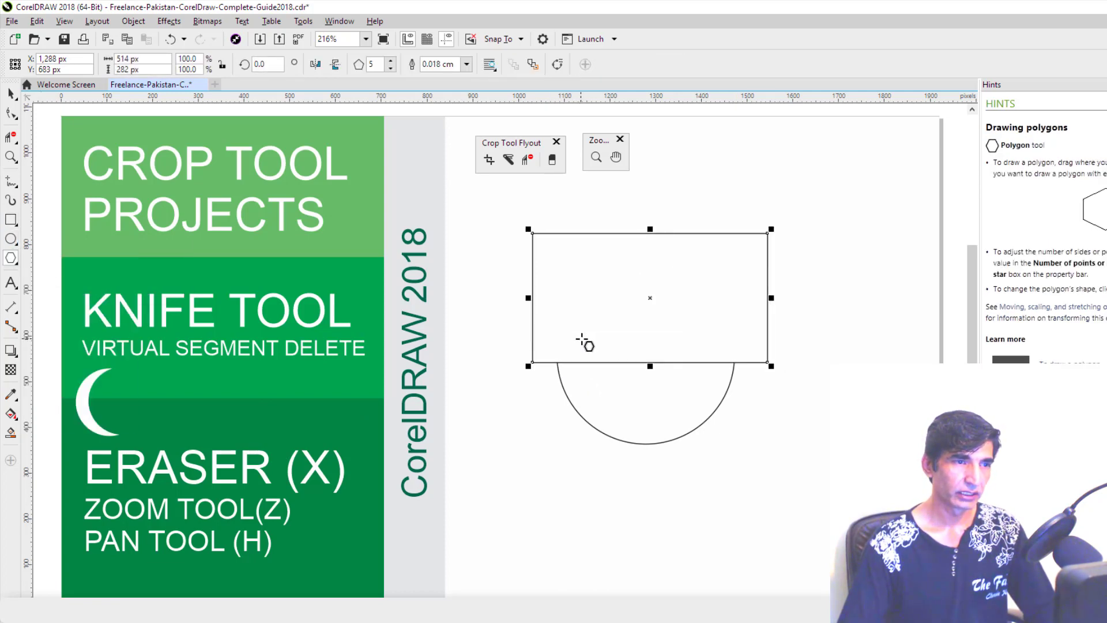
{"action": "left_click_drag", "start_coordinate": [595, 210], "coordinate": [836, 503]}
{"action": "left_click", "coordinate": [12, 259]}
{"action": "left_click", "coordinate": [48, 277]}
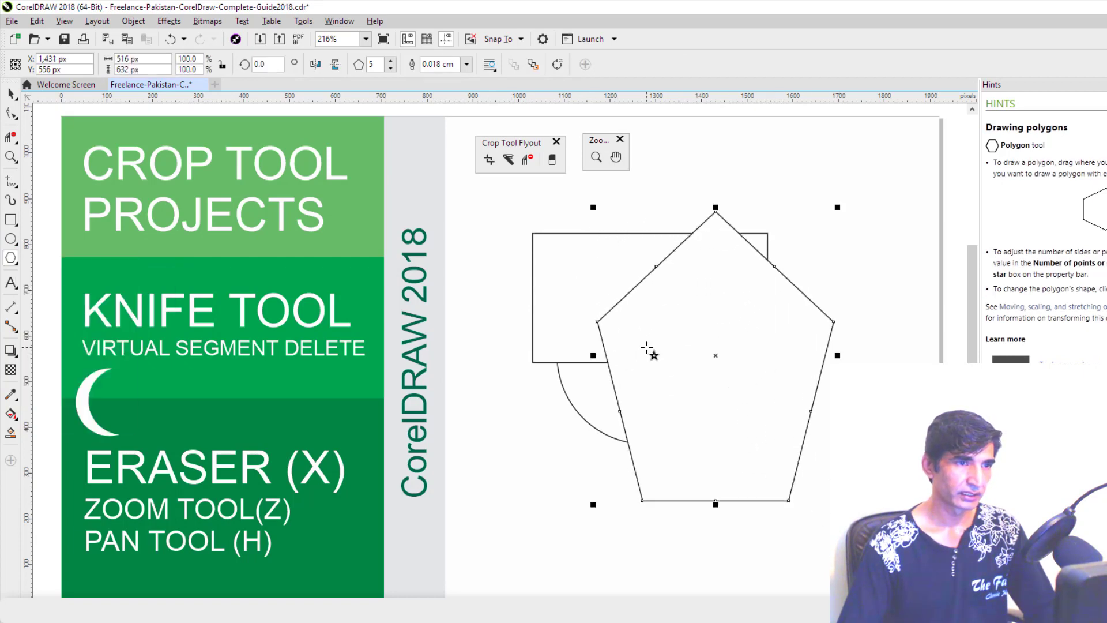
{"action": "left_click_drag", "start_coordinate": [592, 258], "coordinate": [877, 521]}
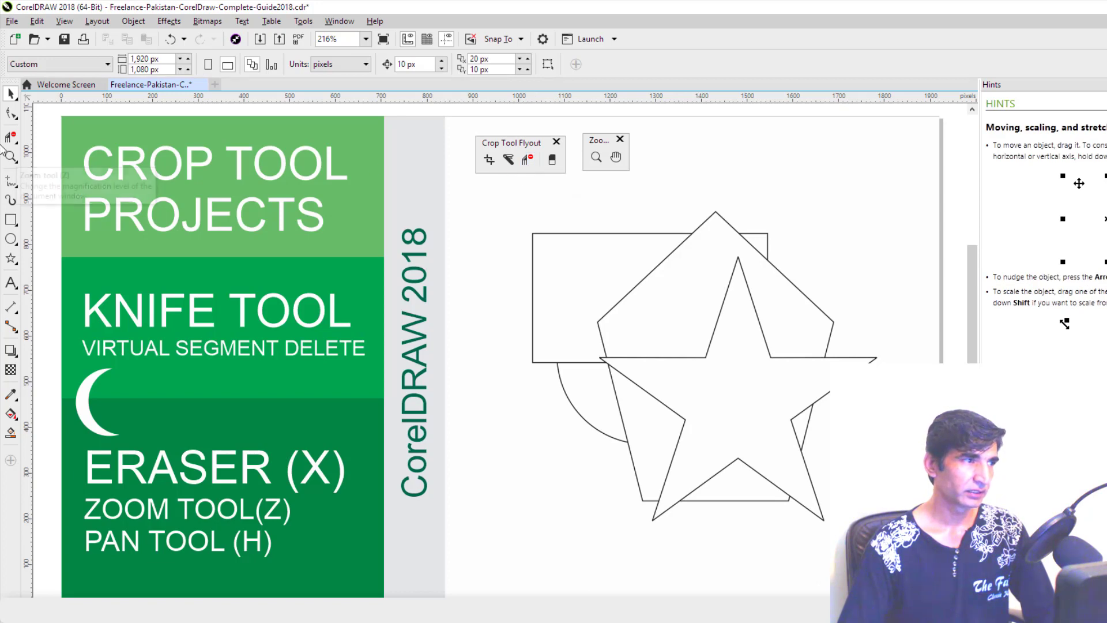
Delete pentagon edge segments inside the rectangle and circle with Virtual Segment Delete, trying other overlapping segments of the shapes too.
{"action": "left_click", "coordinate": [528, 161]}
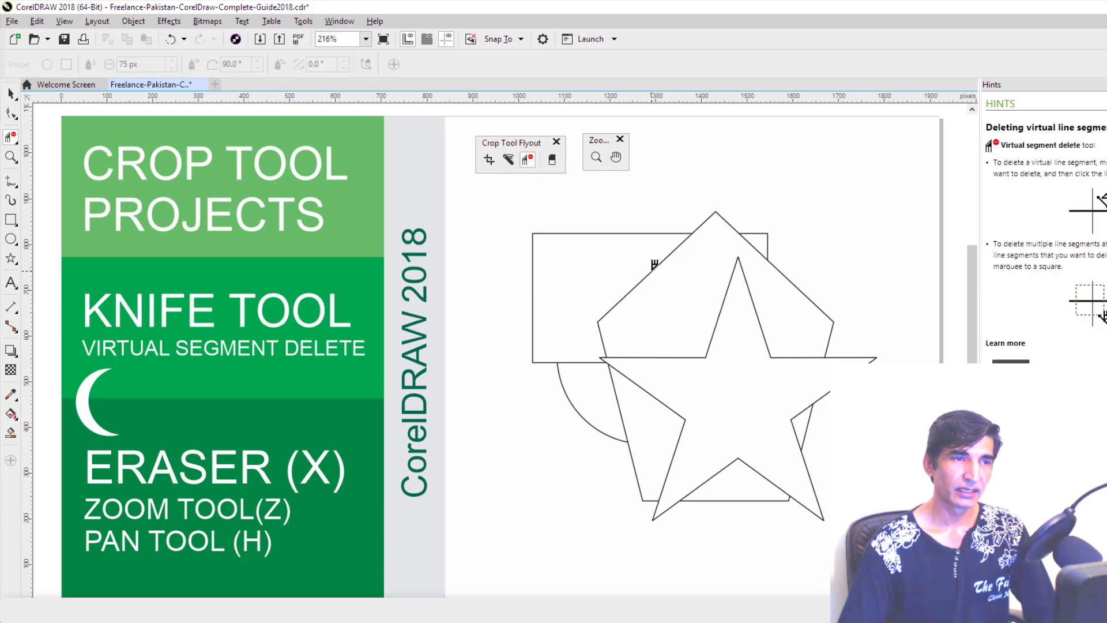
{"action": "left_click", "coordinate": [653, 266]}
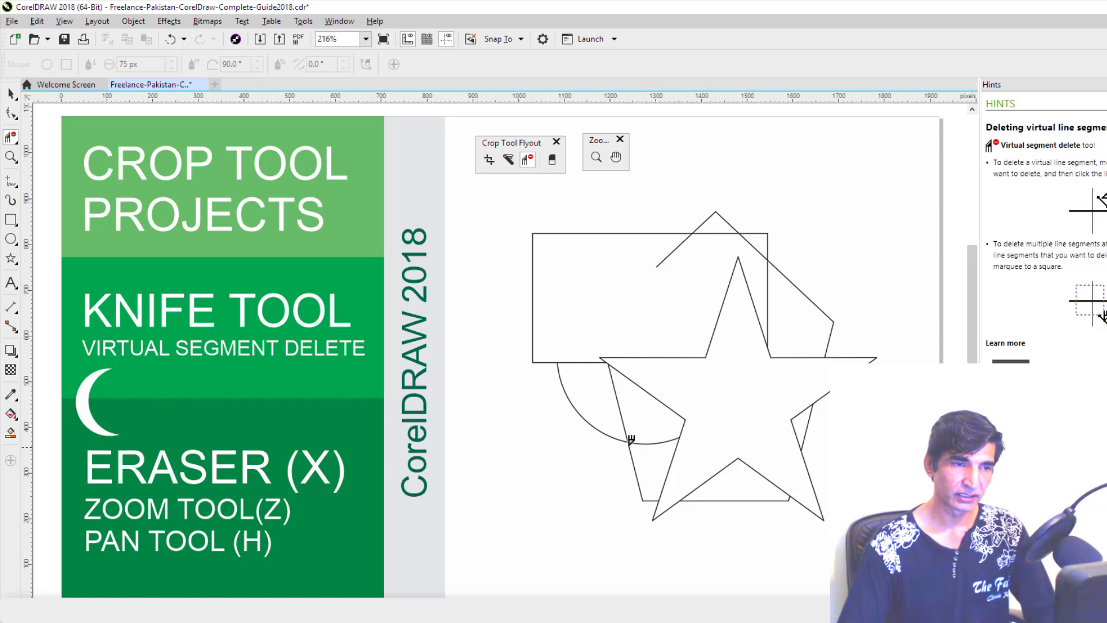
{"action": "left_click", "coordinate": [656, 440]}
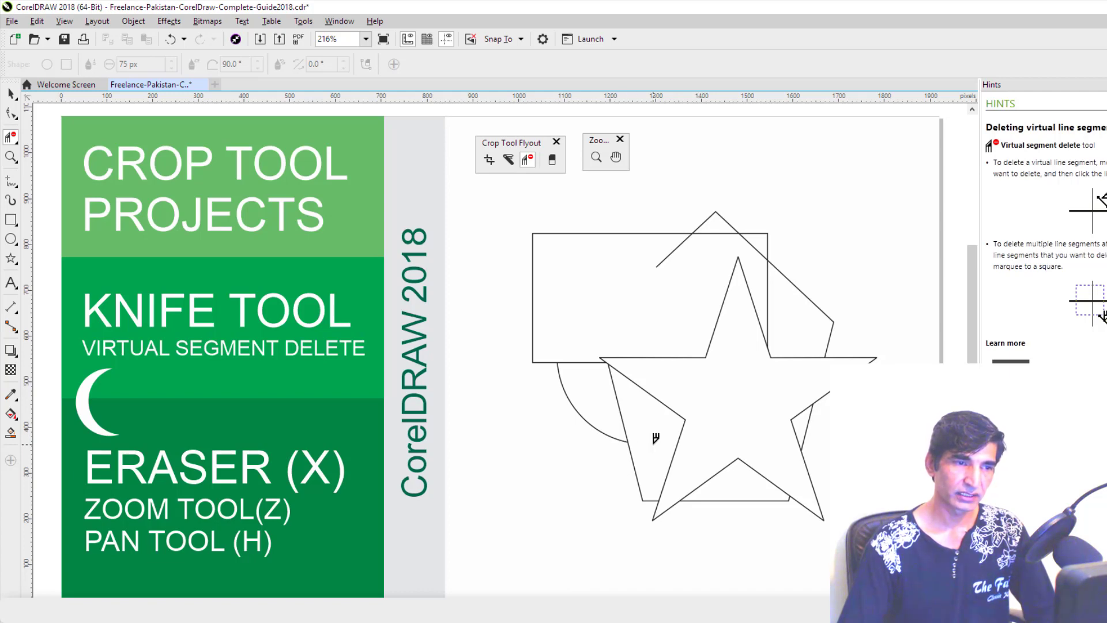
{"action": "left_click", "coordinate": [769, 280]}
{"action": "left_click", "coordinate": [674, 251]}
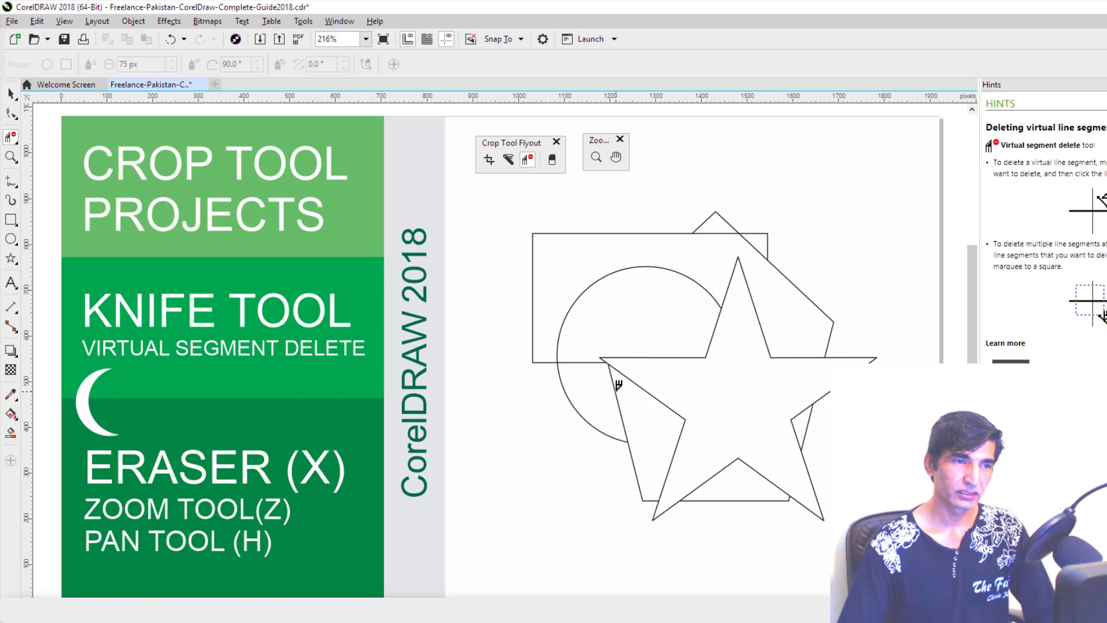
{"action": "left_click", "coordinate": [616, 391]}
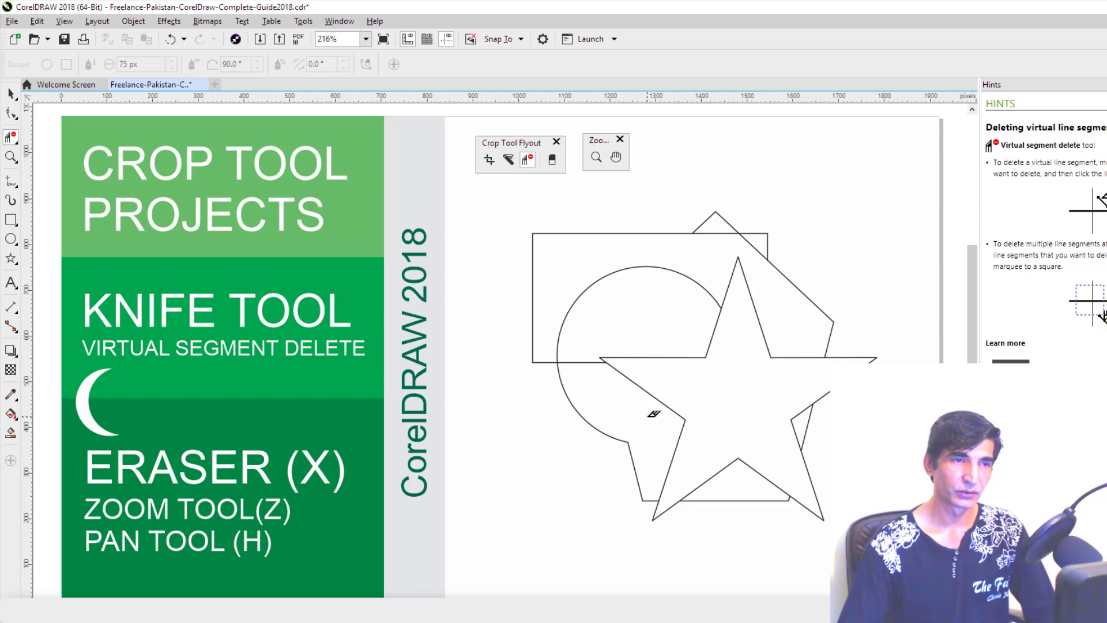
Smart-fill the area enclosed by the rectangle and pentagon above the star with blue-grey and a 0.018 cm black outline.
{"action": "key", "text": "space"}
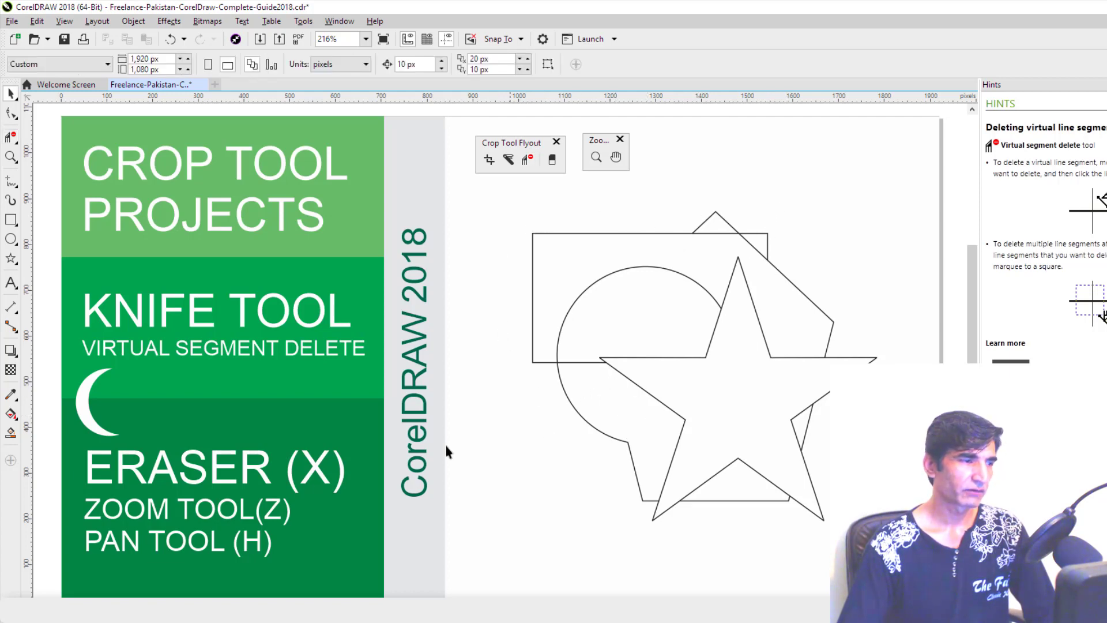
{"action": "left_click", "coordinate": [11, 433]}
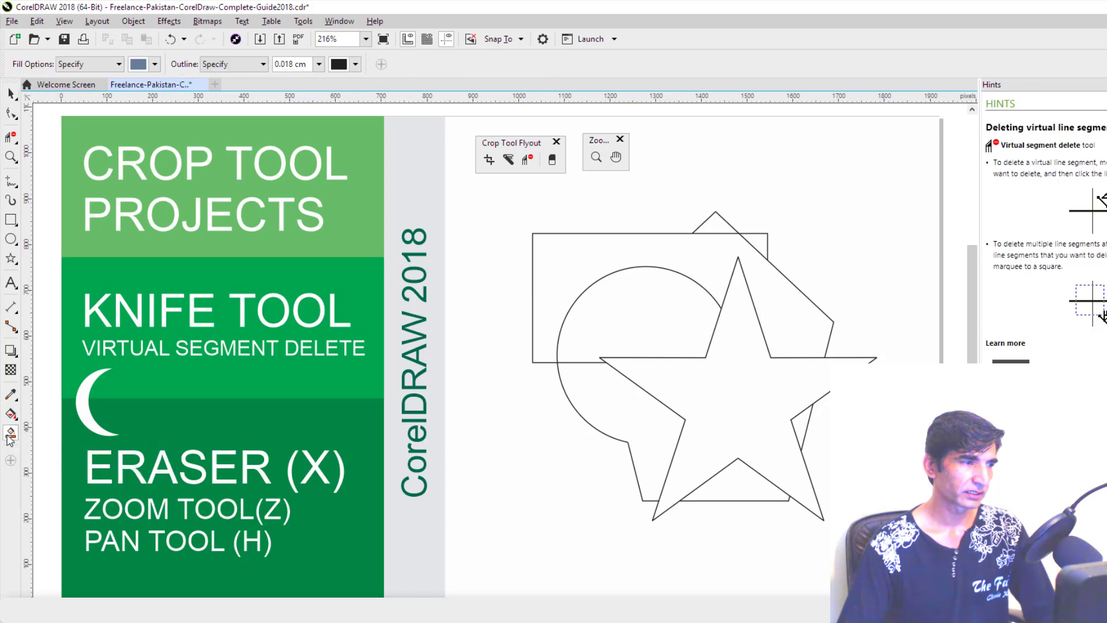
{"action": "left_click", "coordinate": [617, 311]}
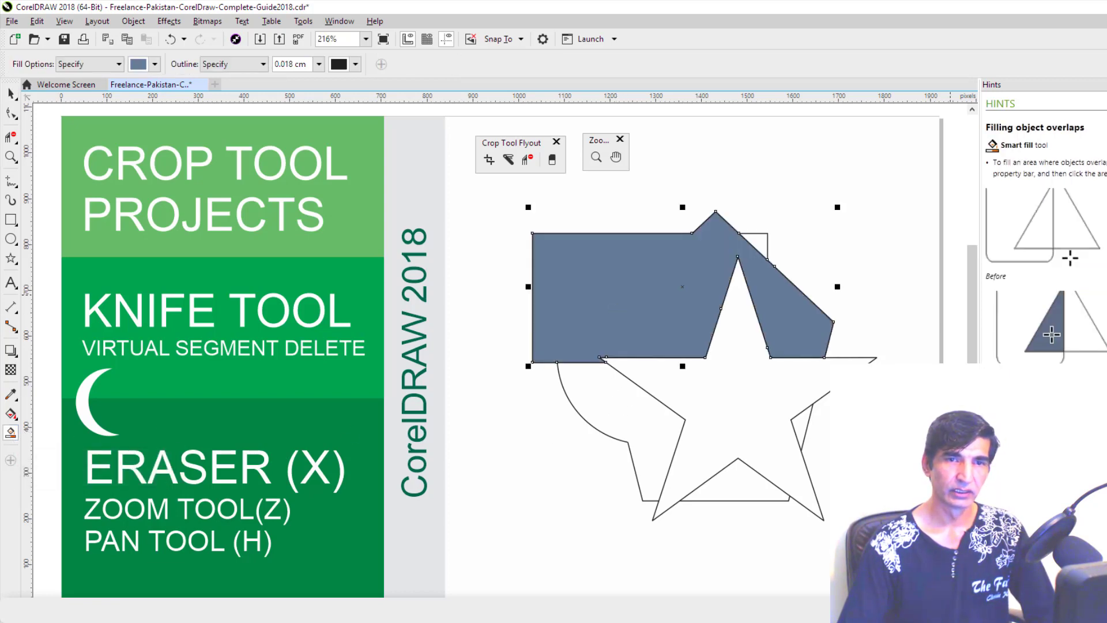
Smart-fill the star and recolour it green, and smart-fill the circle-and-pentagon area at its lower left and recolour it orange.
{"action": "left_click", "coordinate": [764, 444]}
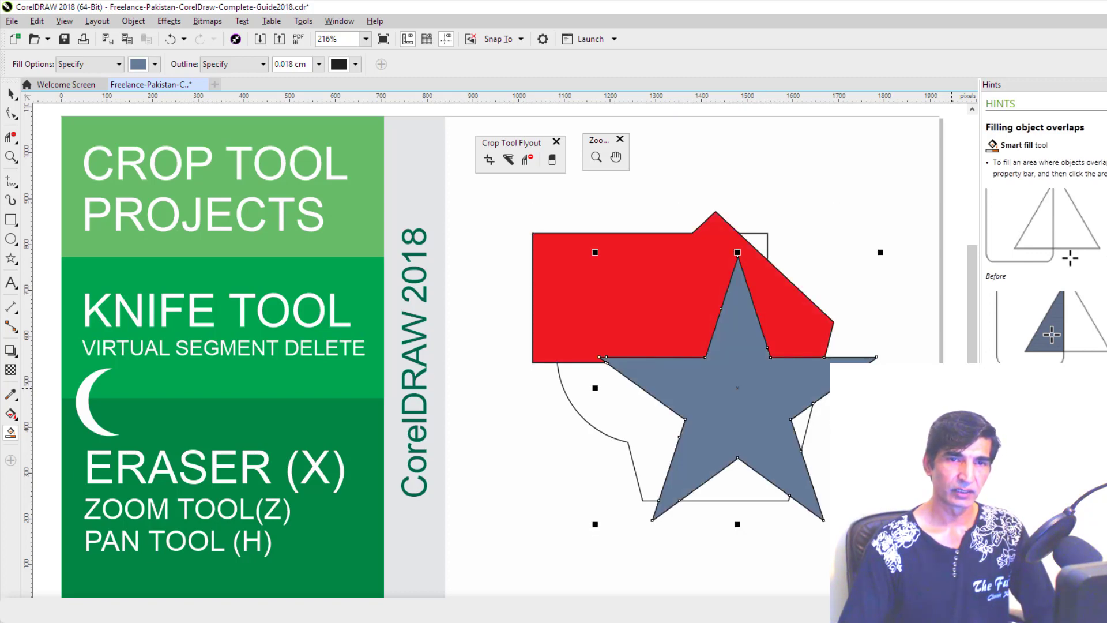
{"action": "left_click", "coordinate": [1103, 280]}
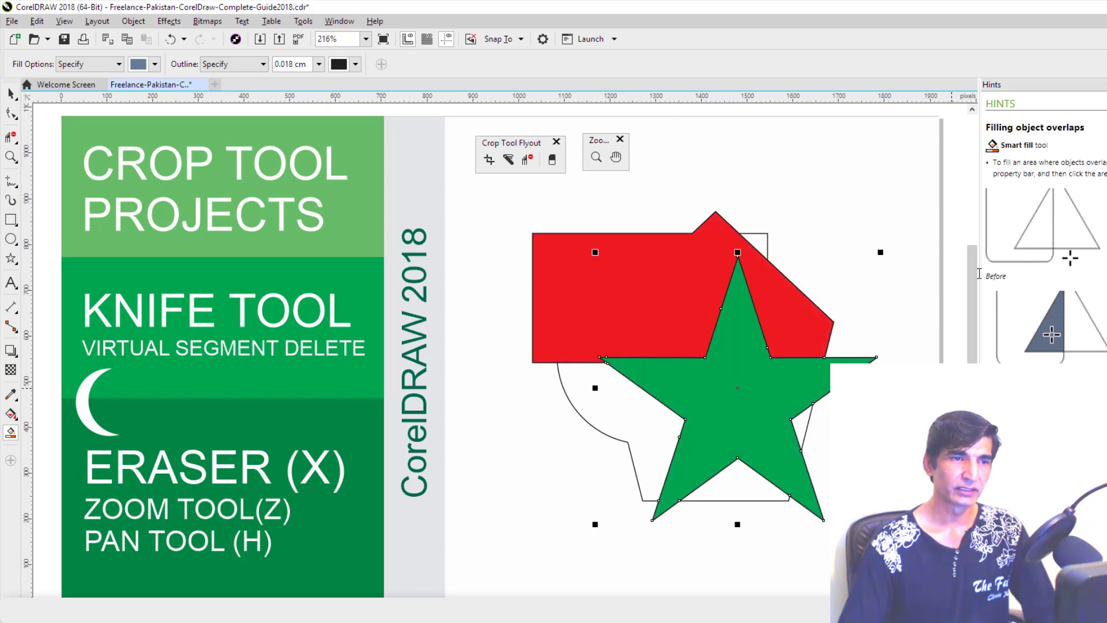
{"action": "left_click", "coordinate": [654, 422]}
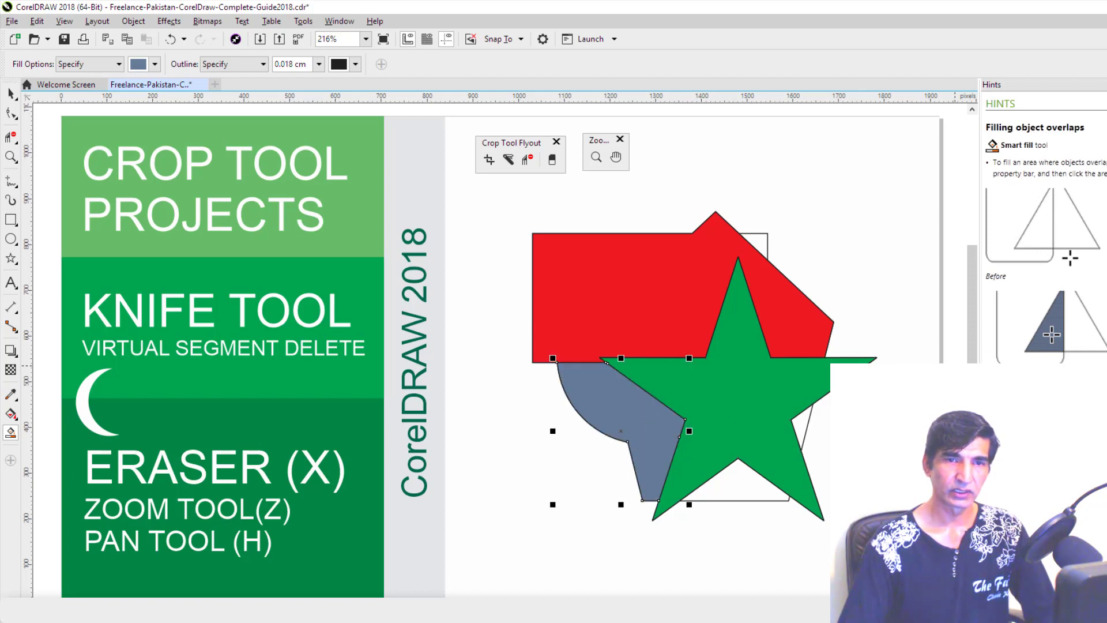
{"action": "left_click", "coordinate": [1103, 363]}
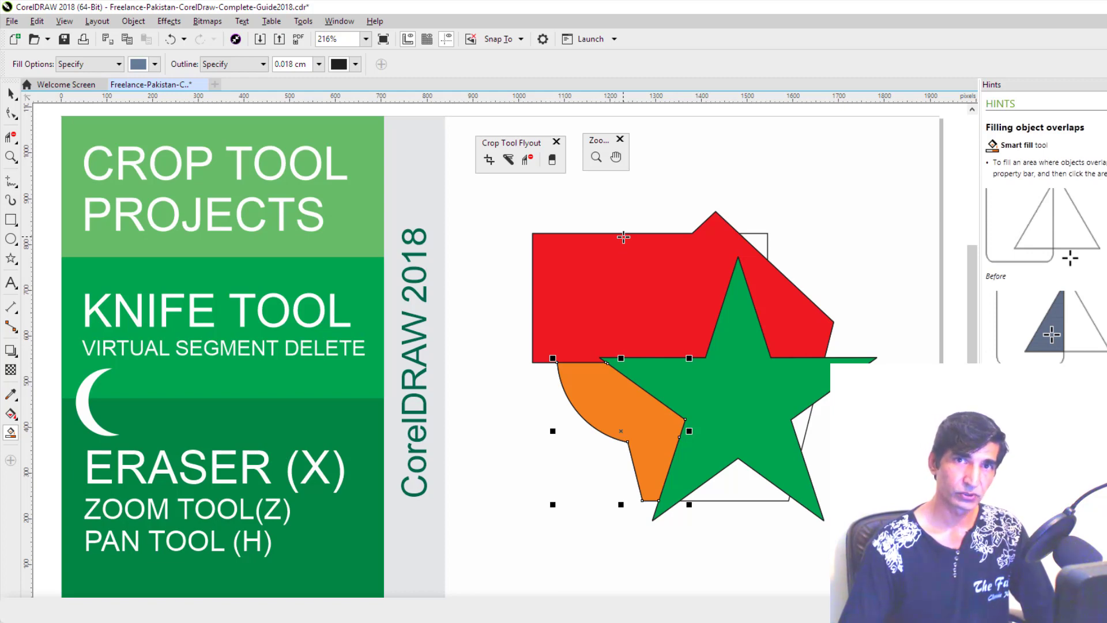
Delete all the filled shapes and leftover outlines from the blank area beside the grey text strip.
{"action": "left_click", "coordinate": [10, 94]}
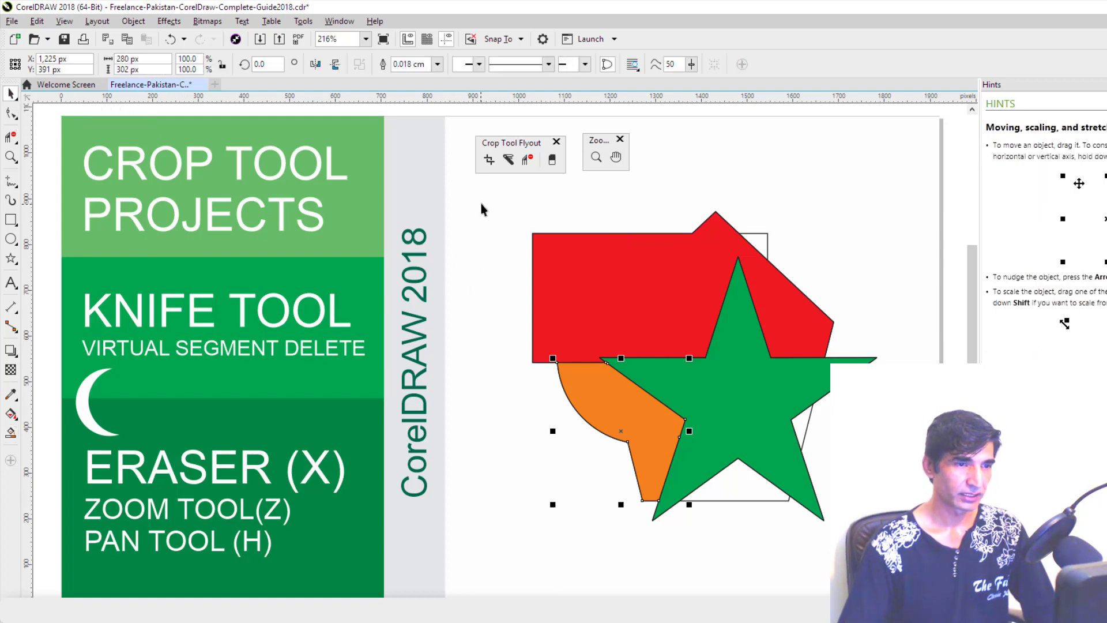
{"action": "left_click_drag", "start_coordinate": [490, 218], "coordinate": [862, 468]}
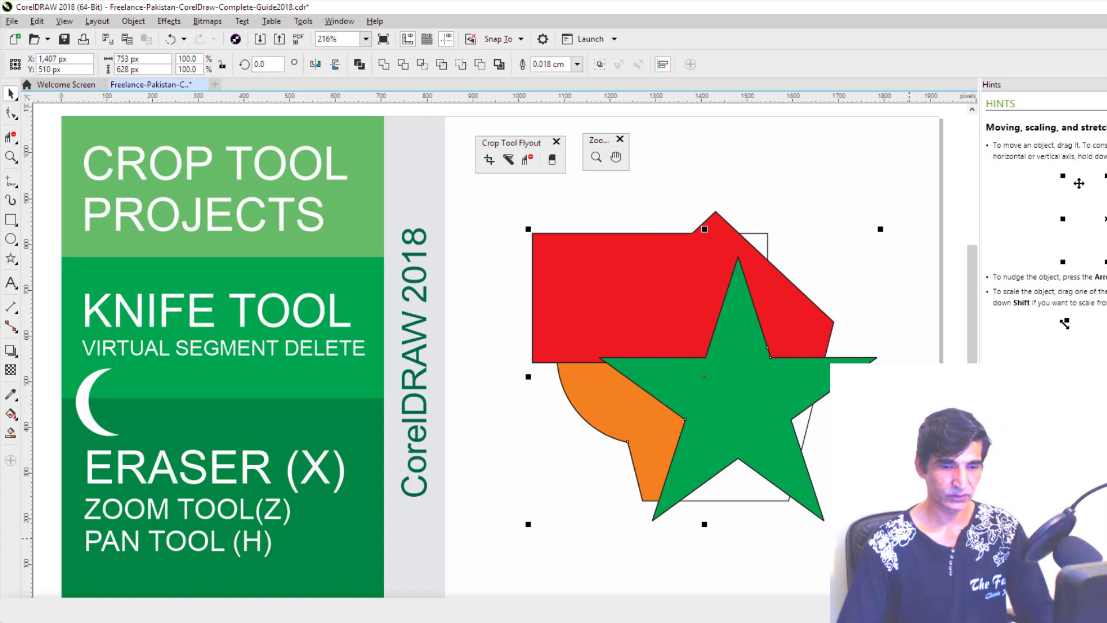
{"action": "key", "text": "Delete"}
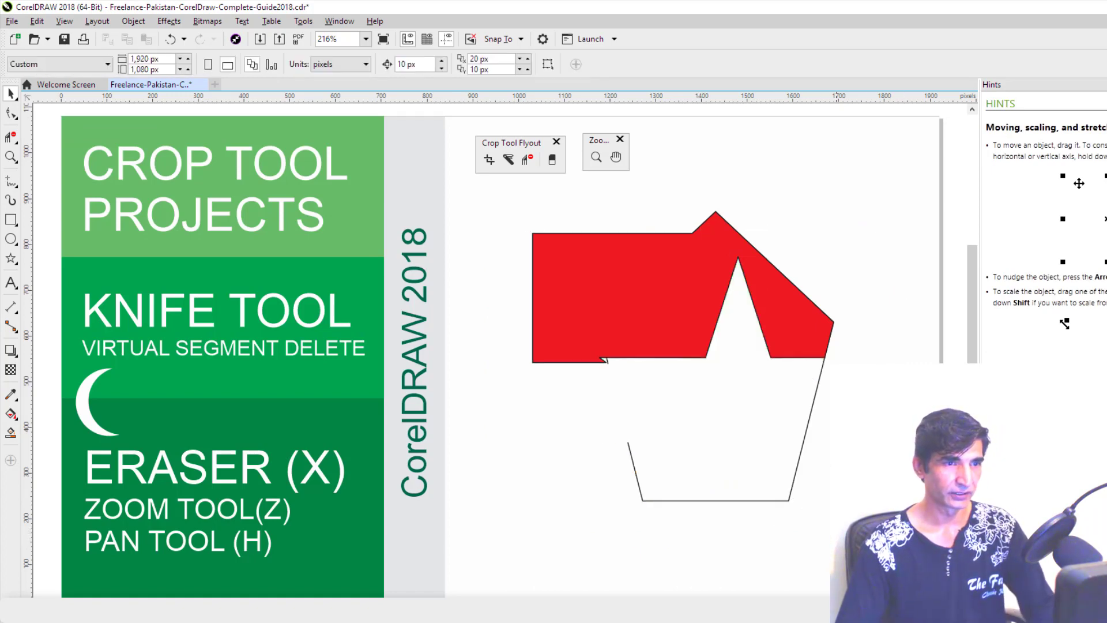
{"action": "left_click_drag", "start_coordinate": [513, 230], "coordinate": [862, 510]}
{"action": "key", "text": "Delete"}
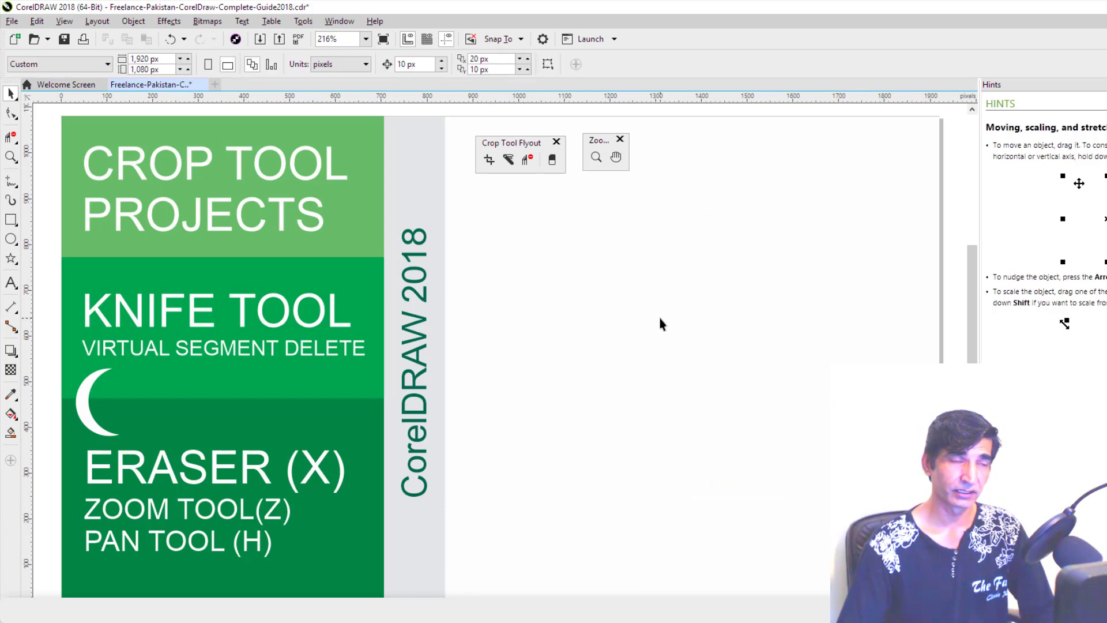
Draw a rectangle about 690 by 329 px on the blank area and fill it green.
{"action": "left_click", "coordinate": [10, 219]}
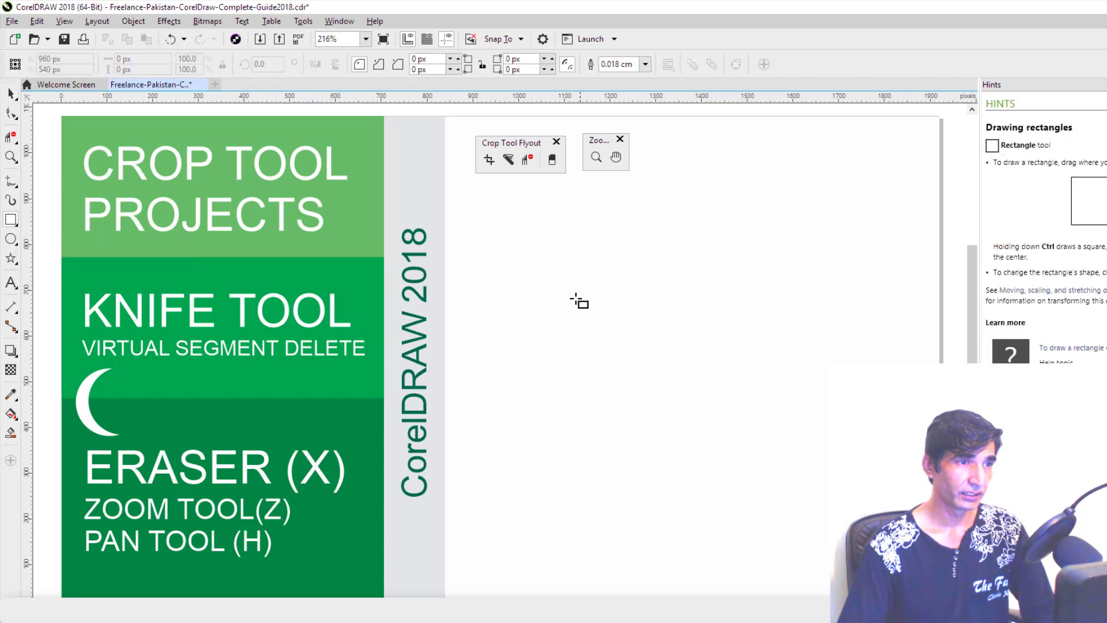
{"action": "left_click_drag", "start_coordinate": [536, 232], "coordinate": [852, 383]}
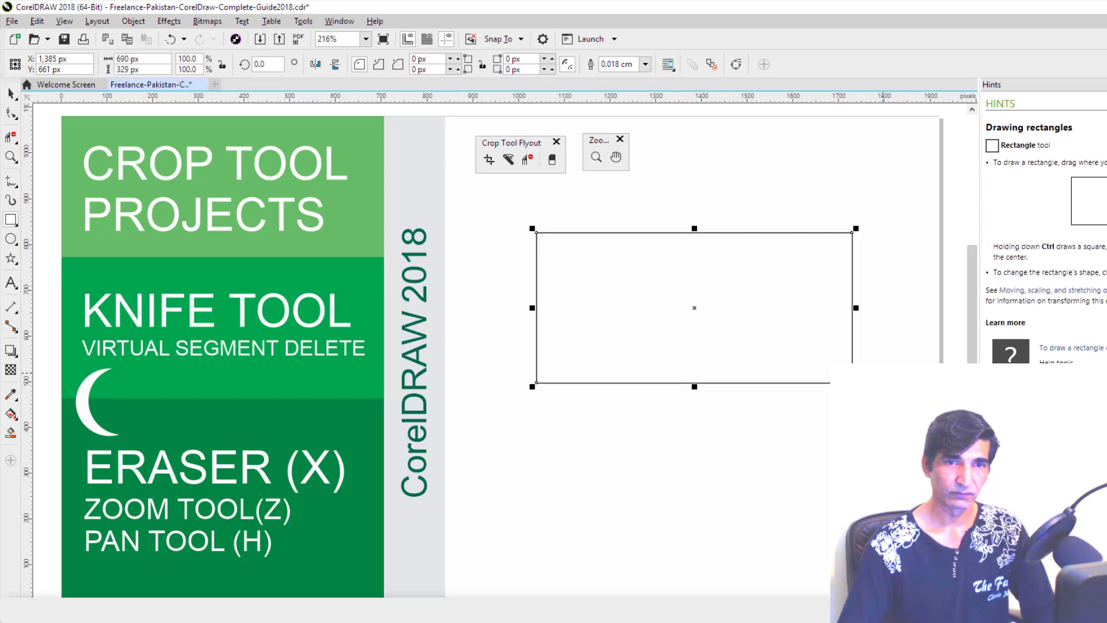
{"action": "left_click", "coordinate": [1103, 375]}
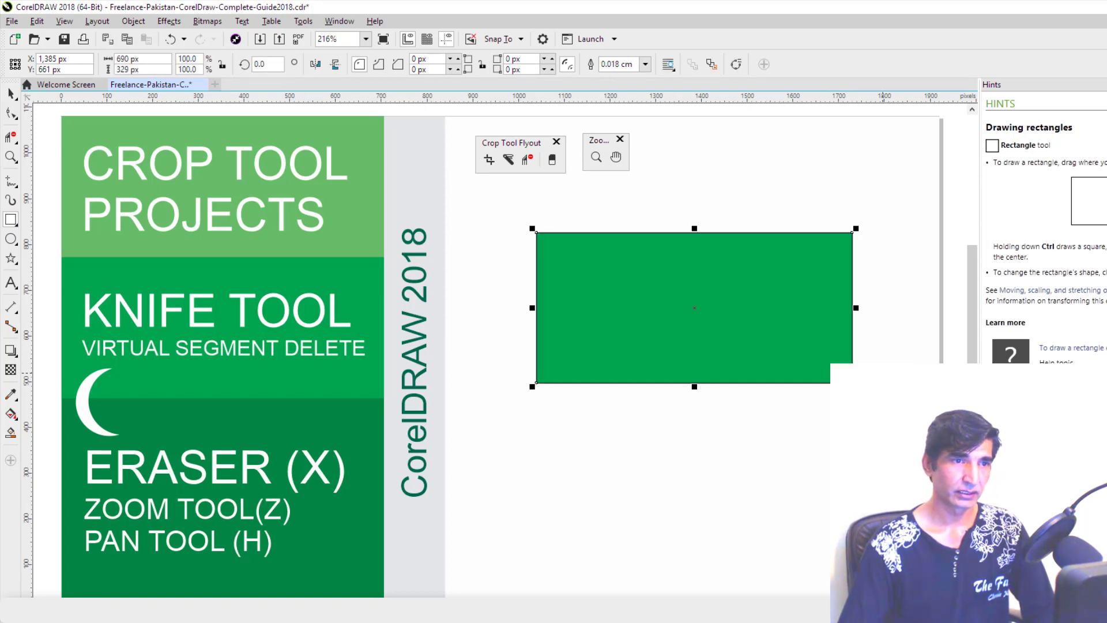
Erase a wavy vertical band through the middle of the green rectangle with the Eraser, using a 75 px round nib.
{"action": "left_click", "coordinate": [552, 161]}
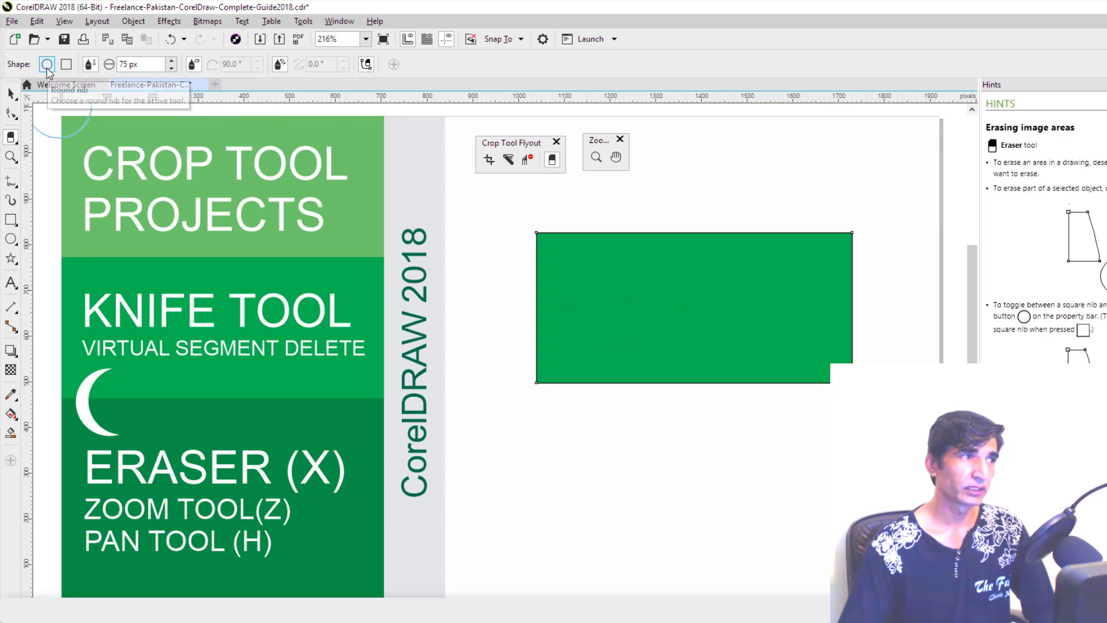
{"action": "left_click", "coordinate": [80, 77]}
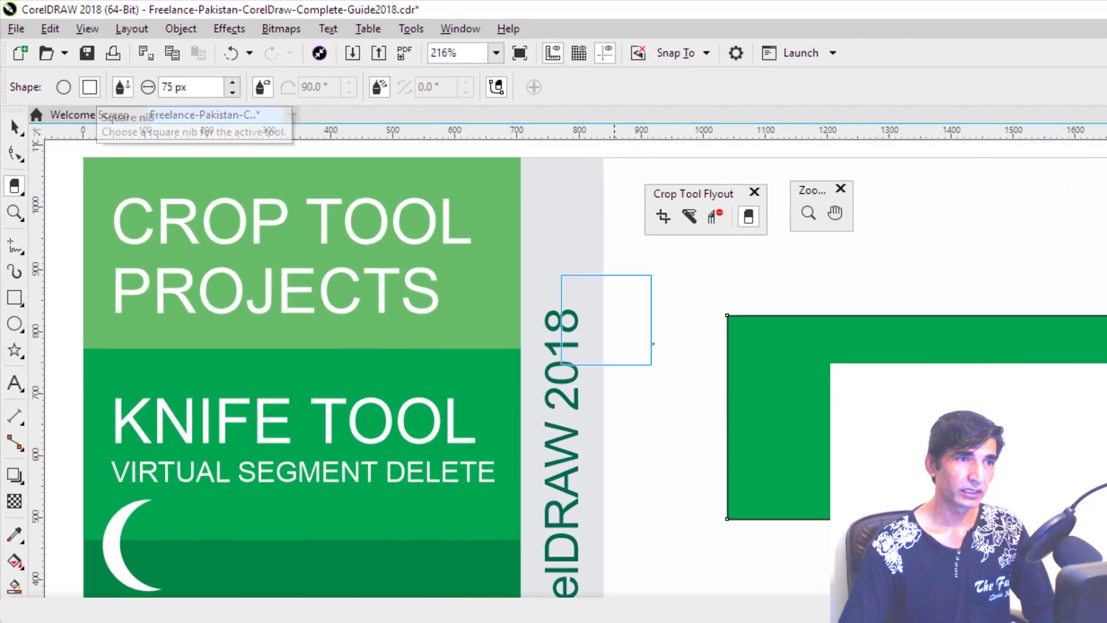
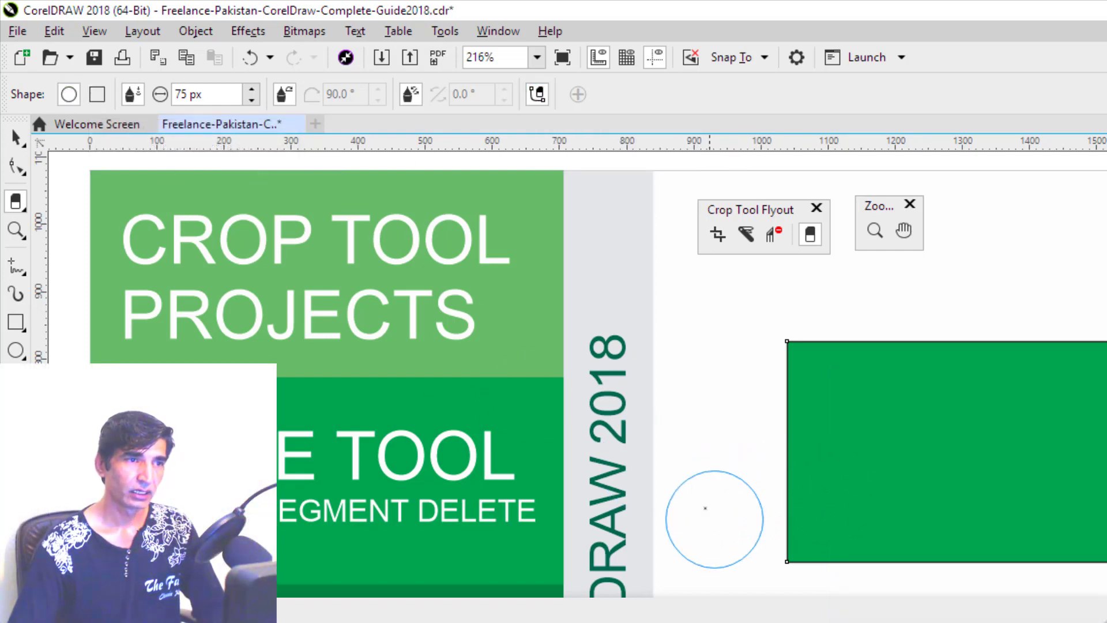
{"action": "mouse_move", "coordinate": [1043, 262]}
{"action": "left_mouse_down"}
{"action": "mouse_move", "coordinate": [1043, 378]}
{"action": "mouse_move", "coordinate": [1016, 600]}
{"action": "left_mouse_up"}
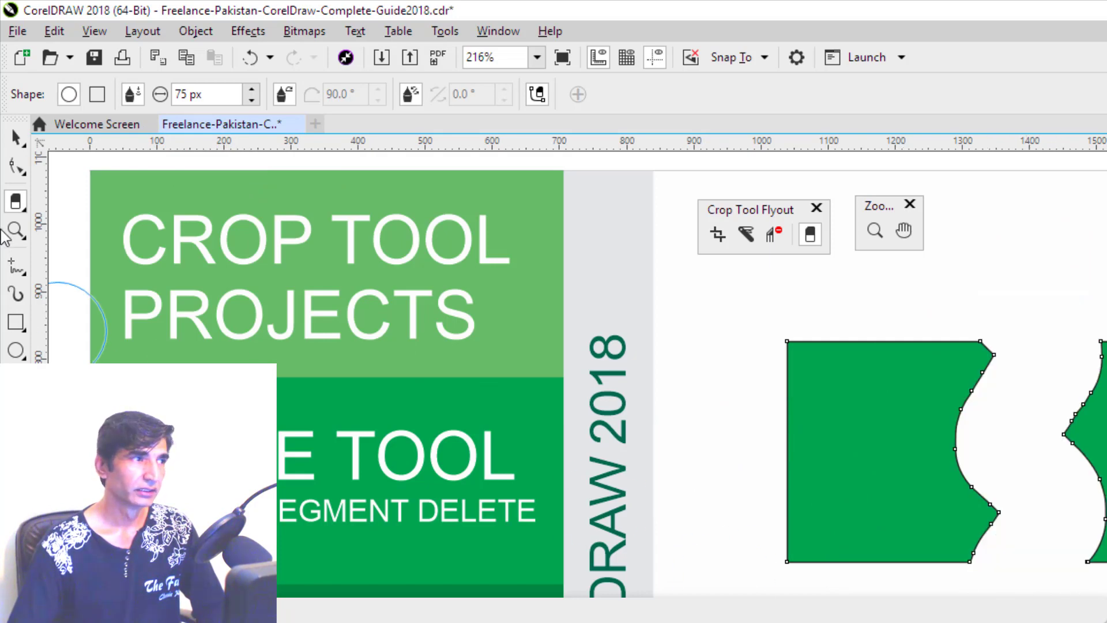
Select the erased rectangle and nudge both halves together, leaving them 20 px further left.
{"action": "left_click", "coordinate": [16, 138]}
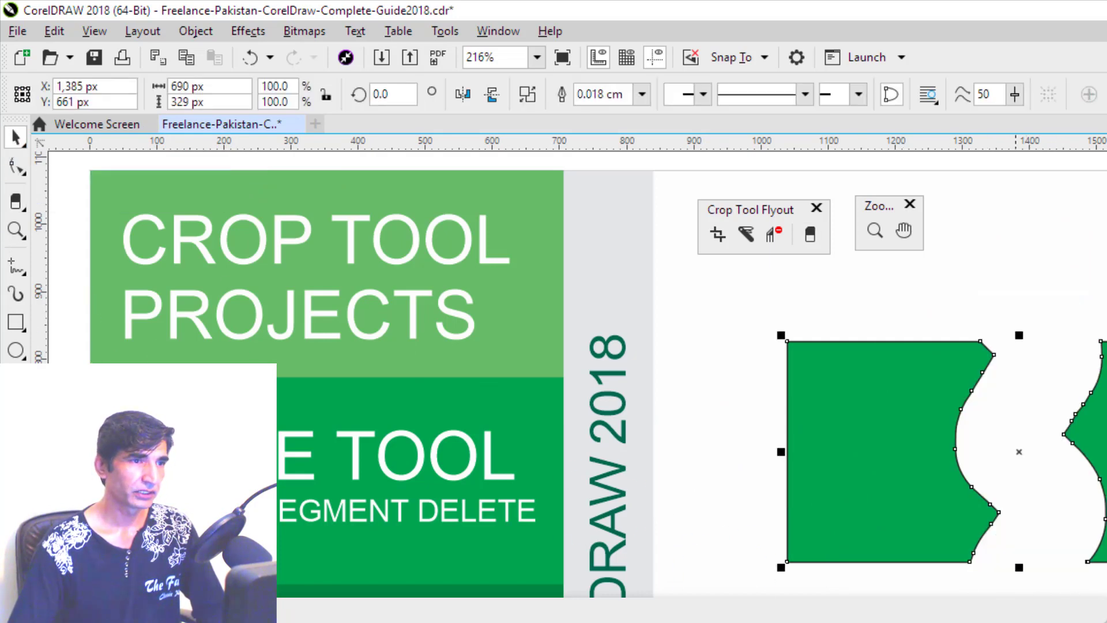
{"action": "left_click", "coordinate": [1096, 289]}
{"action": "left_click", "coordinate": [1098, 433]}
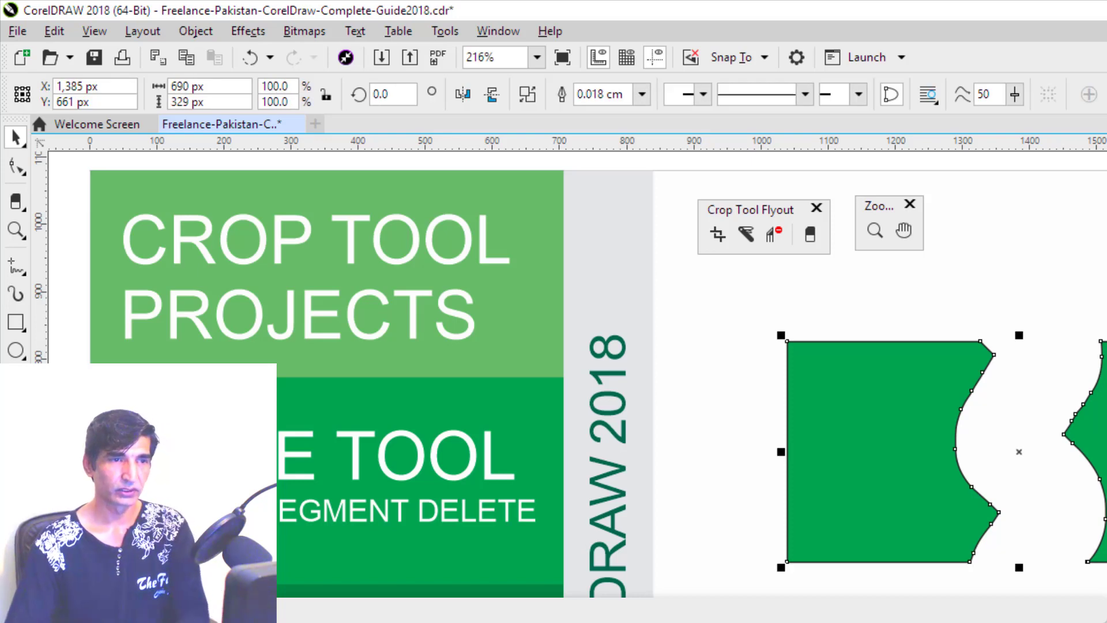
{"action": "key", "text": "Right"}
{"action": "key", "text": "Right"}
{"action": "key", "text": "Left"}
{"action": "key", "text": "Left"}
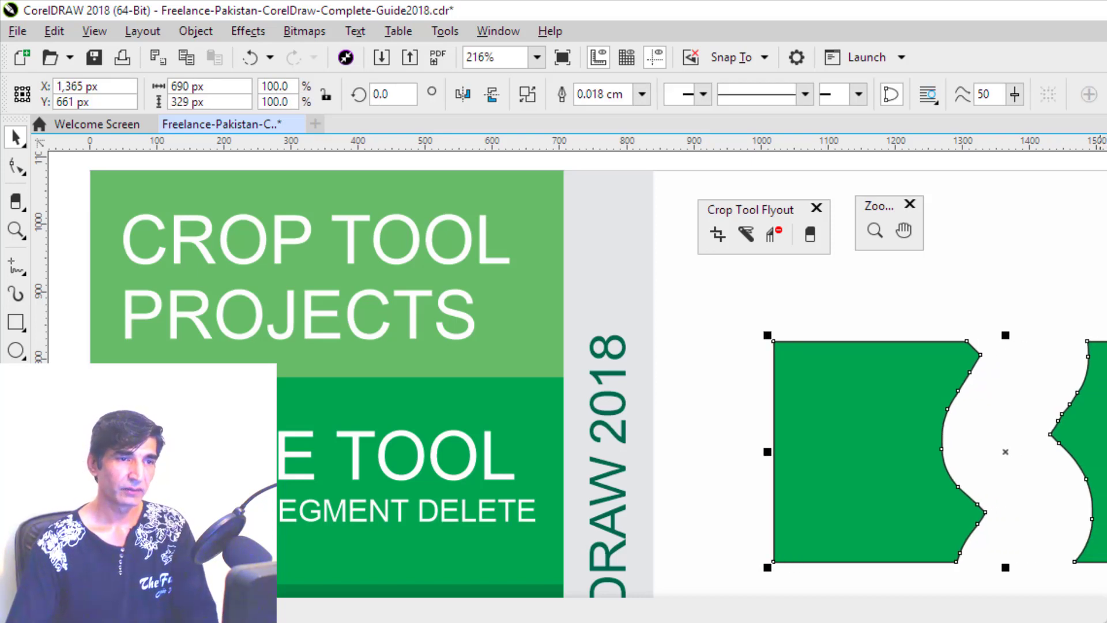
{"action": "left_click", "coordinate": [1086, 567]}
{"action": "left_click", "coordinate": [1092, 436]}
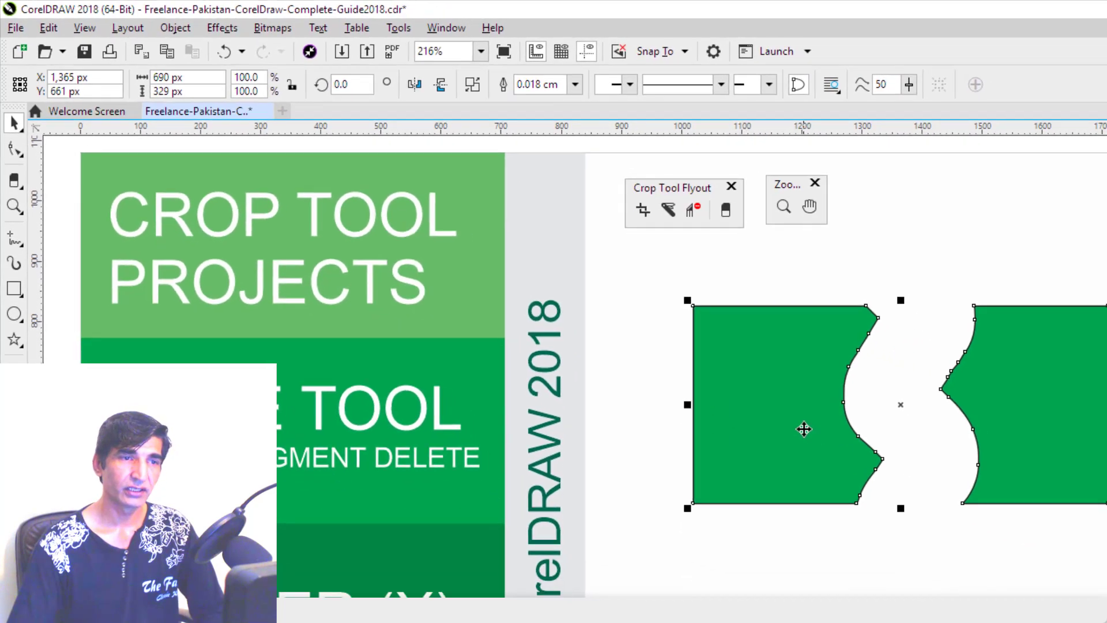
Break the erased rectangle's curve apart and nudge its right-hand piece 110 px to the left.
{"action": "right_click", "coordinate": [758, 360]}
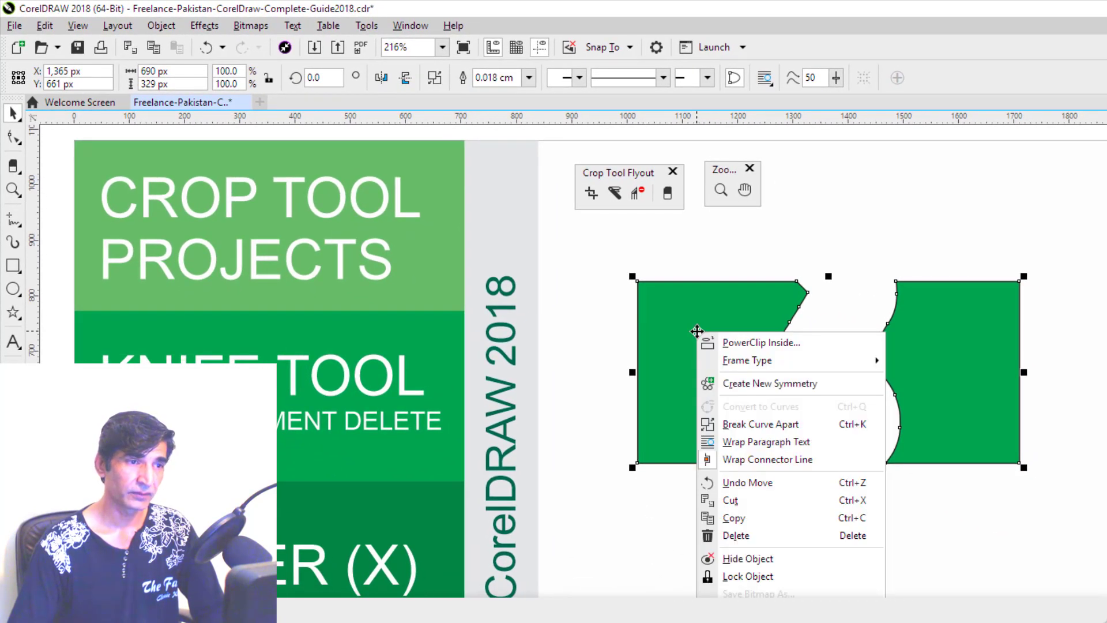
{"action": "left_click", "coordinate": [751, 425]}
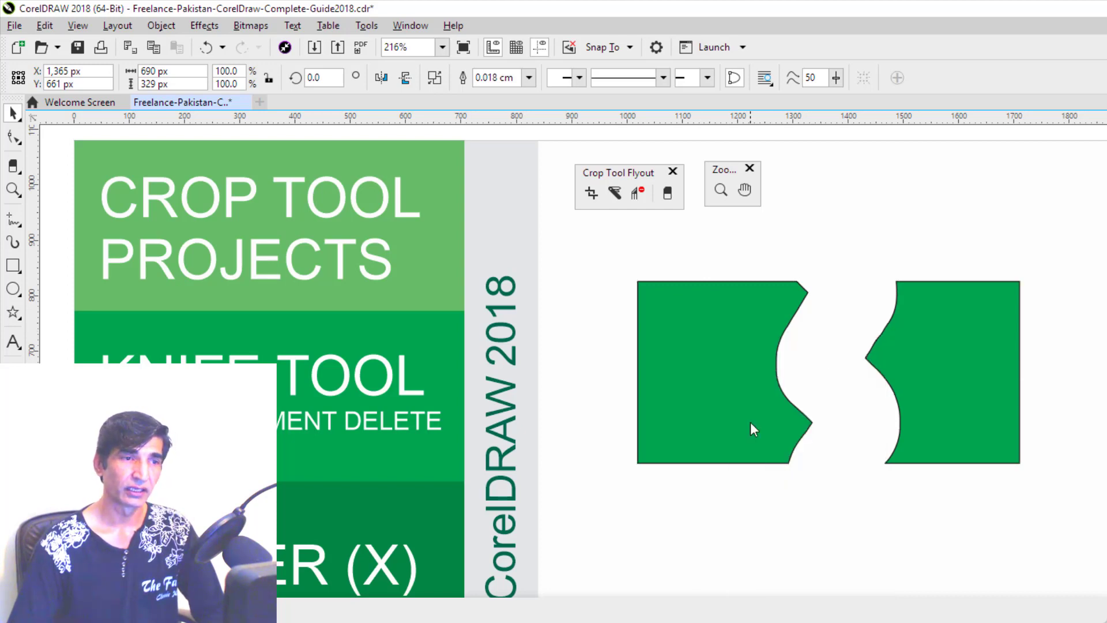
{"action": "left_click", "coordinate": [859, 544]}
{"action": "left_click", "coordinate": [944, 400]}
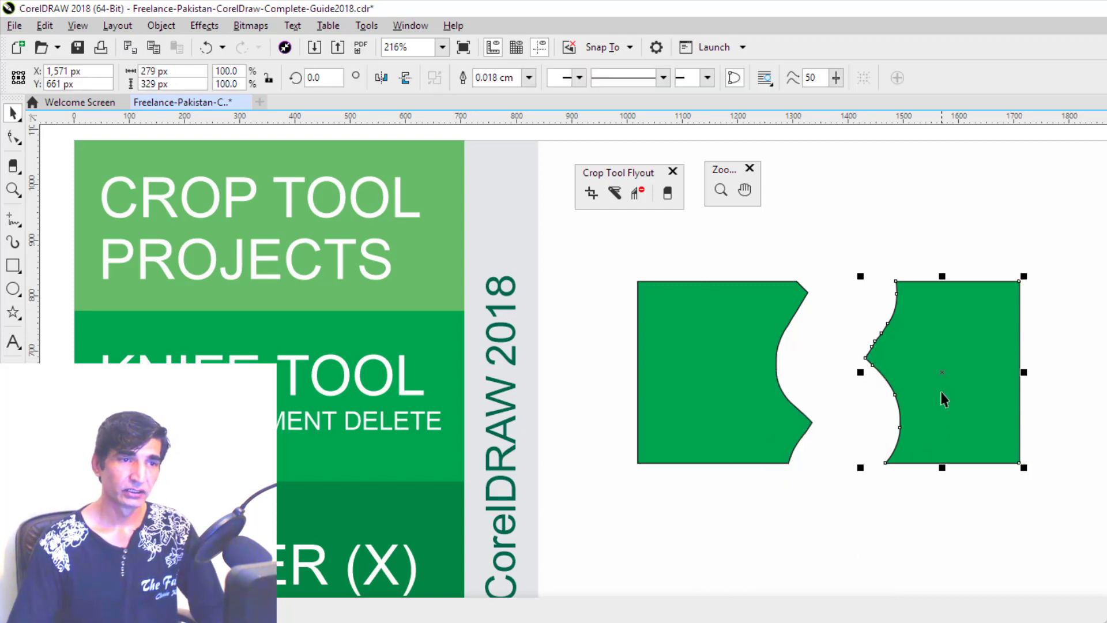
{"action": "key", "text": "Left"}
{"action": "key", "text": "Left"}
{"action": "key", "text": "Left"}
{"action": "key", "text": "Left"}
{"action": "key", "text": "Left"}
{"action": "key", "text": "Left"}
{"action": "key", "text": "Left"}
{"action": "key", "text": "Left"}
{"action": "key", "text": "Left"}
{"action": "key", "text": "Left"}
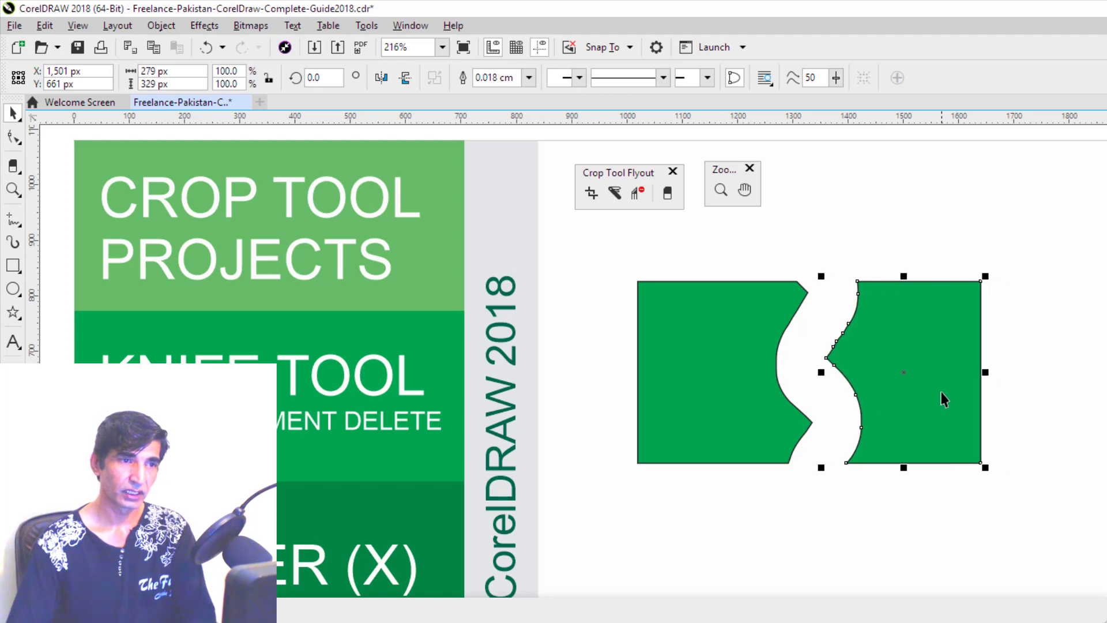
{"action": "key", "text": "Left"}
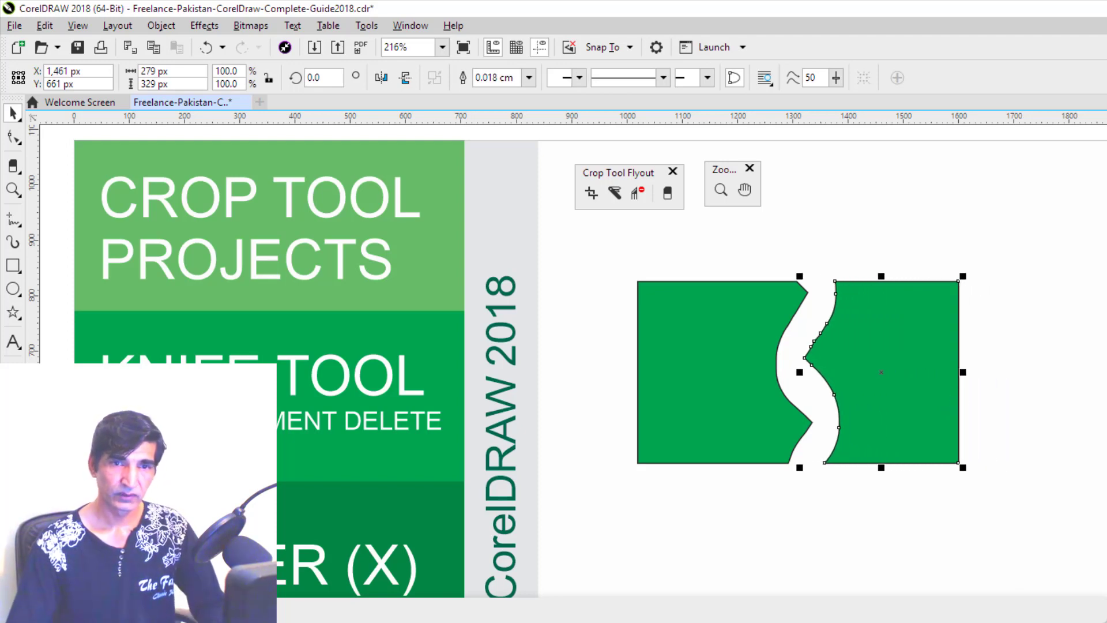
Fill the right-hand piece red and the left-hand piece dark blue, and clear the selection.
{"action": "left_click", "coordinate": [743, 400]}
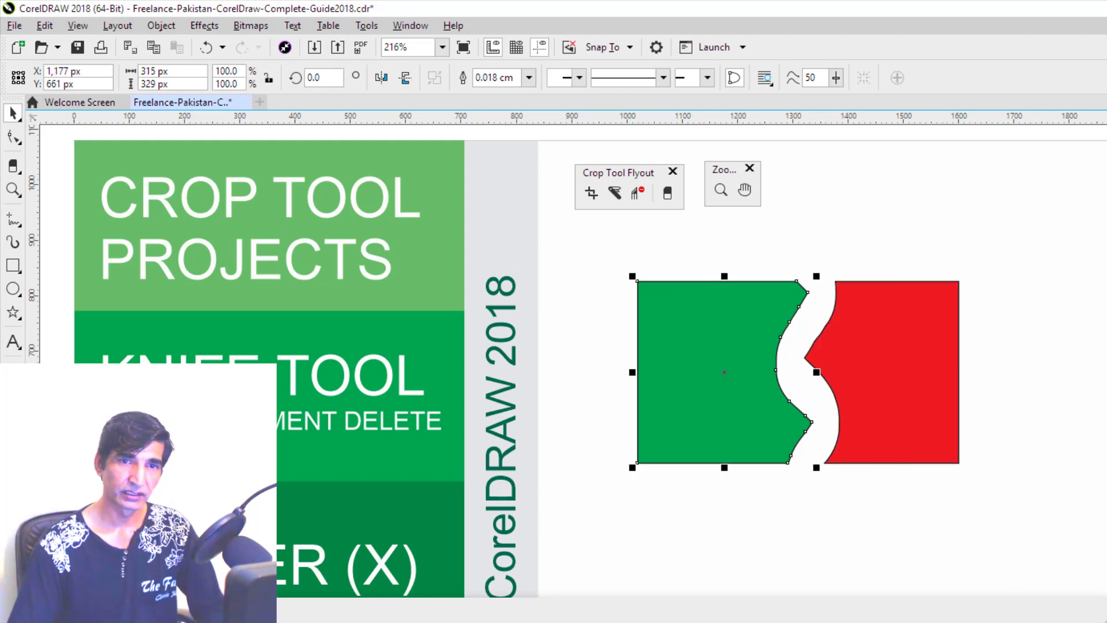
{"action": "left_click", "coordinate": [1084, 456]}
{"action": "left_click", "coordinate": [882, 583]}
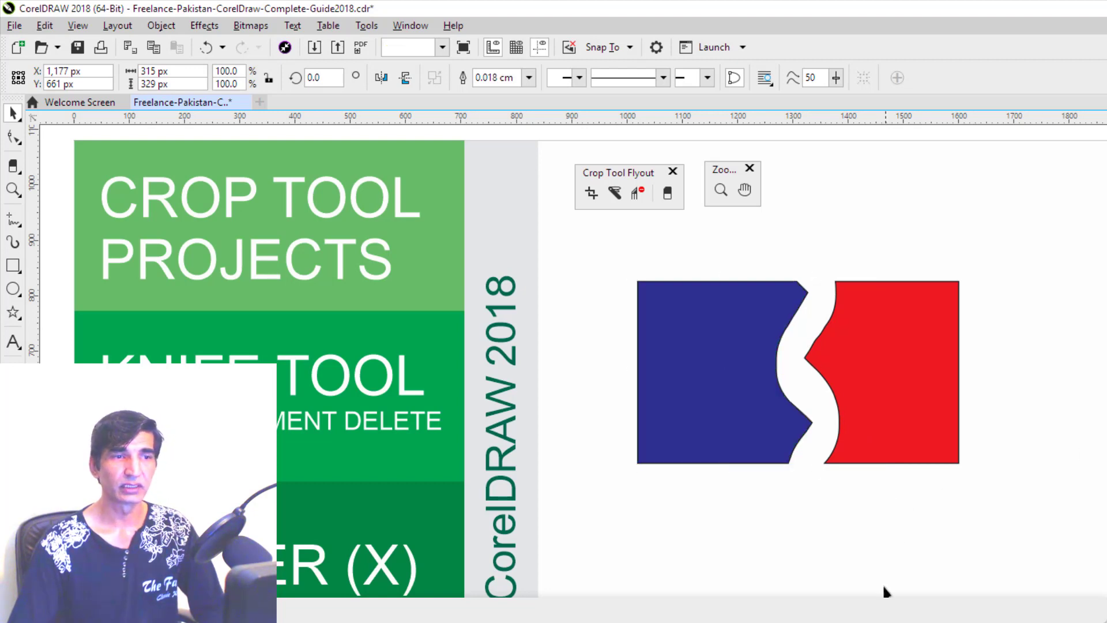
Delete the blue and red pieces and write the text BEAUTY in 24 pt Arial on the cleared area.
{"action": "left_click_drag", "start_coordinate": [591, 253], "coordinate": [1036, 513]}
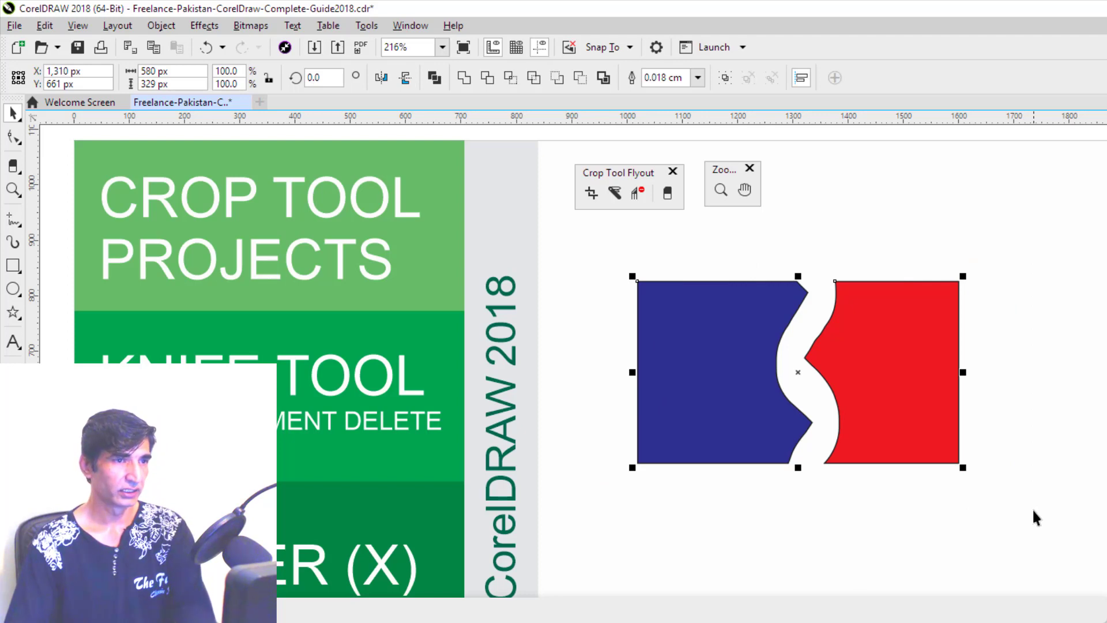
{"action": "key", "text": "Delete"}
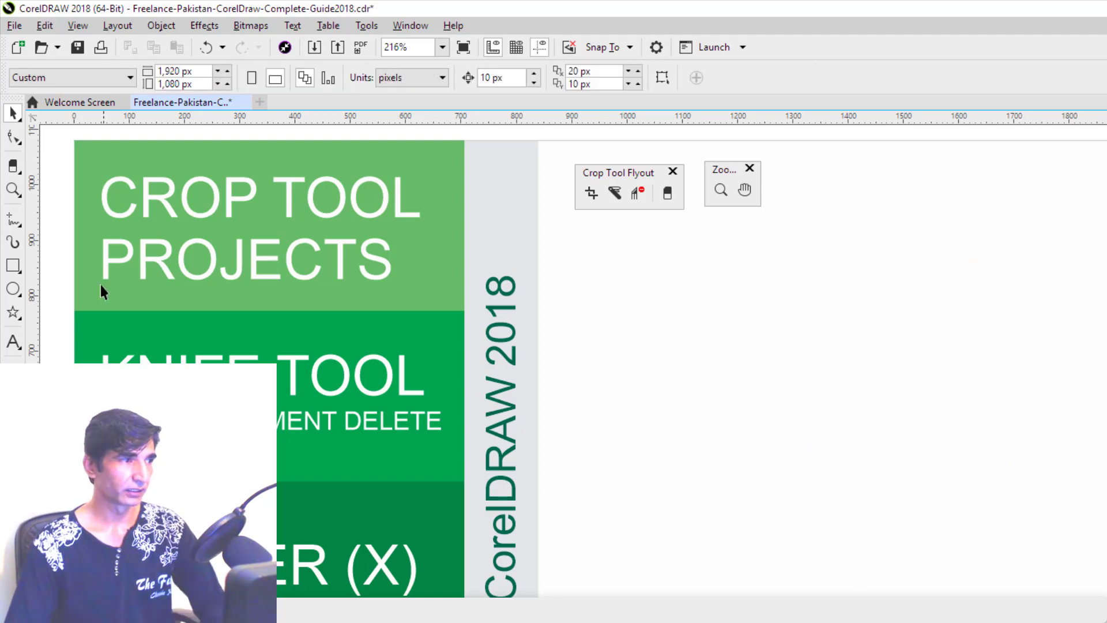
{"action": "left_click", "coordinate": [13, 342]}
{"action": "left_click", "coordinate": [608, 416]}
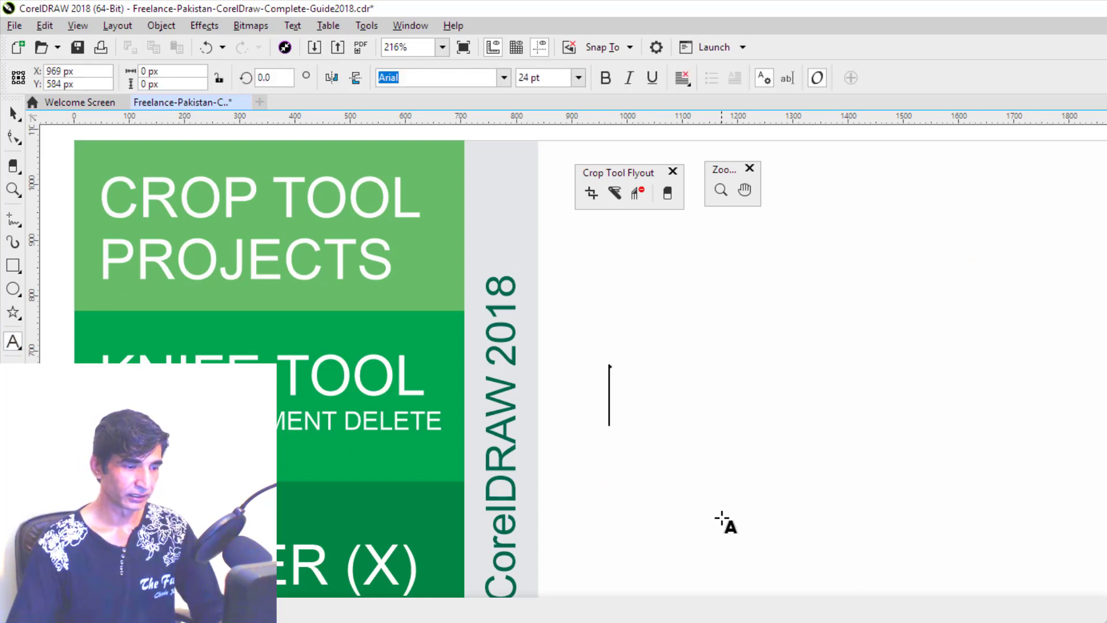
{"action": "type", "text": "BEAUTY"}
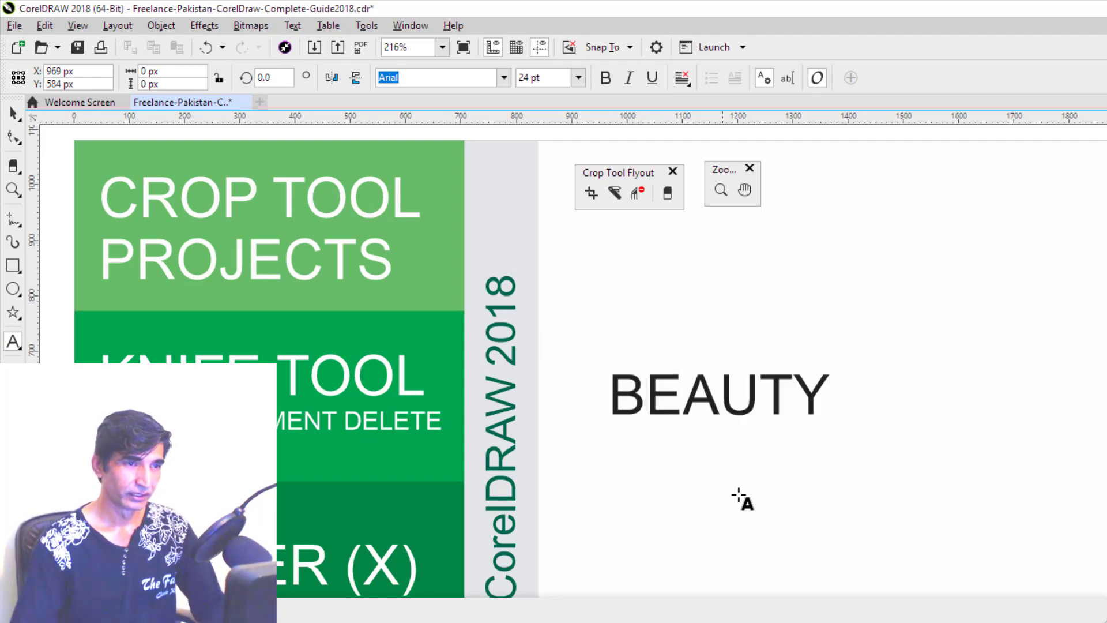
{"action": "key", "text": "ctrl+space"}
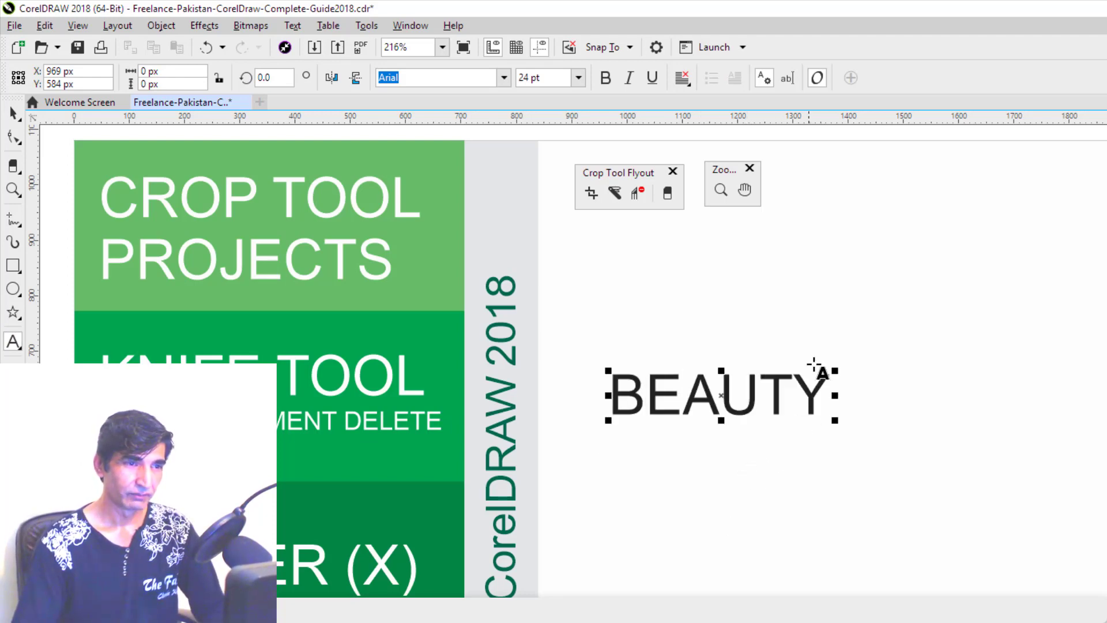
Enlarge the BEAUTY text to about 823 by 153 px and activate the Eraser tool for it.
{"action": "left_click_drag", "start_coordinate": [830, 369], "coordinate": [1070, 257]}
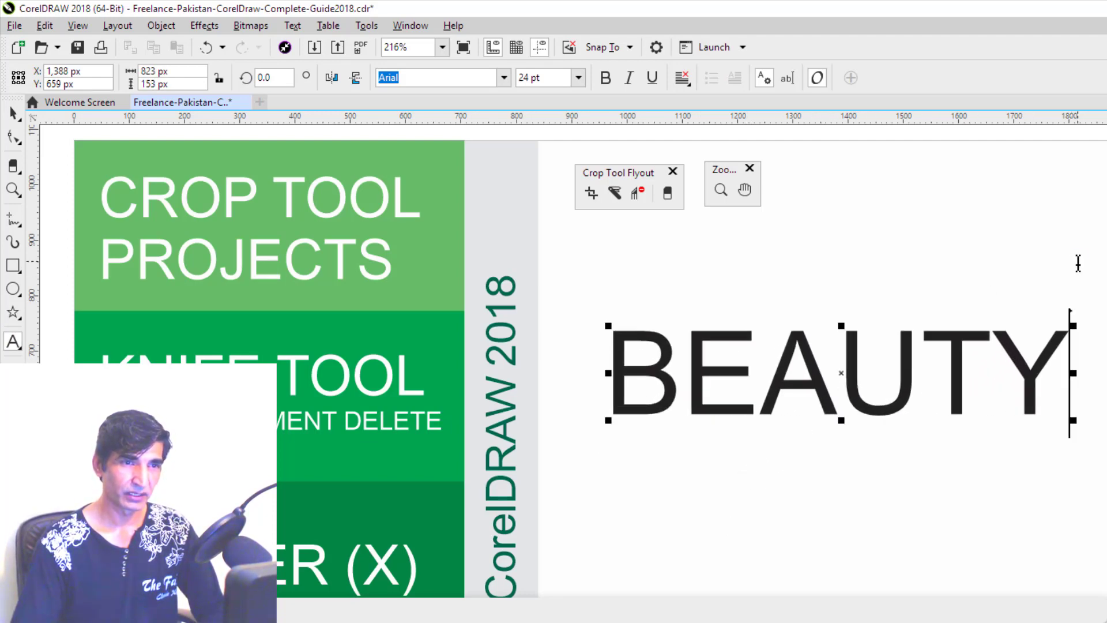
{"action": "left_click", "coordinate": [13, 114]}
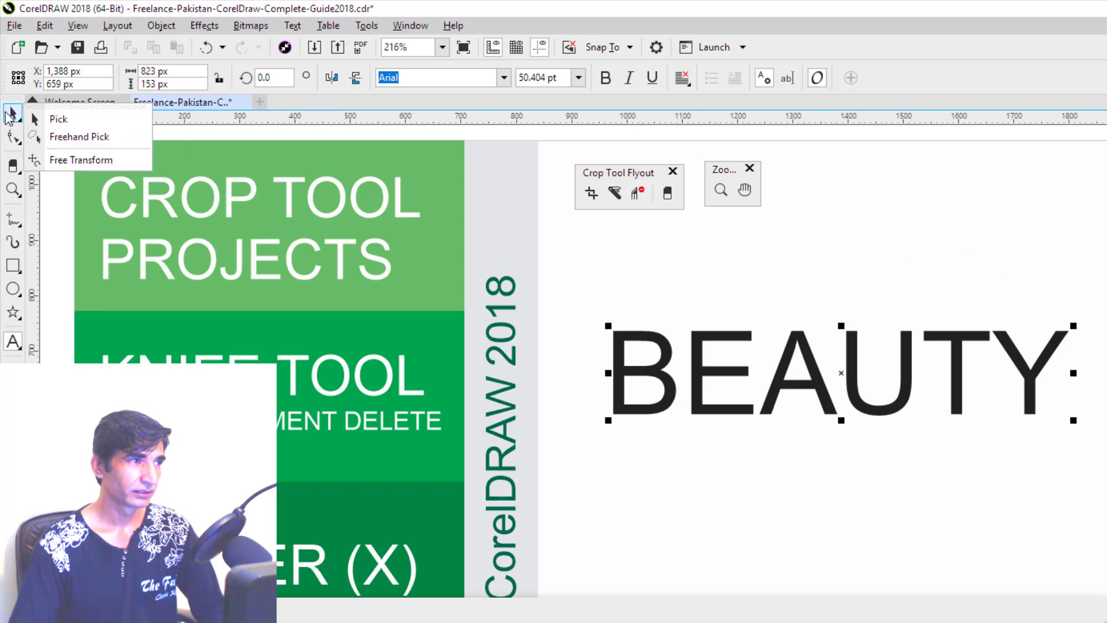
{"action": "left_click", "coordinate": [83, 124]}
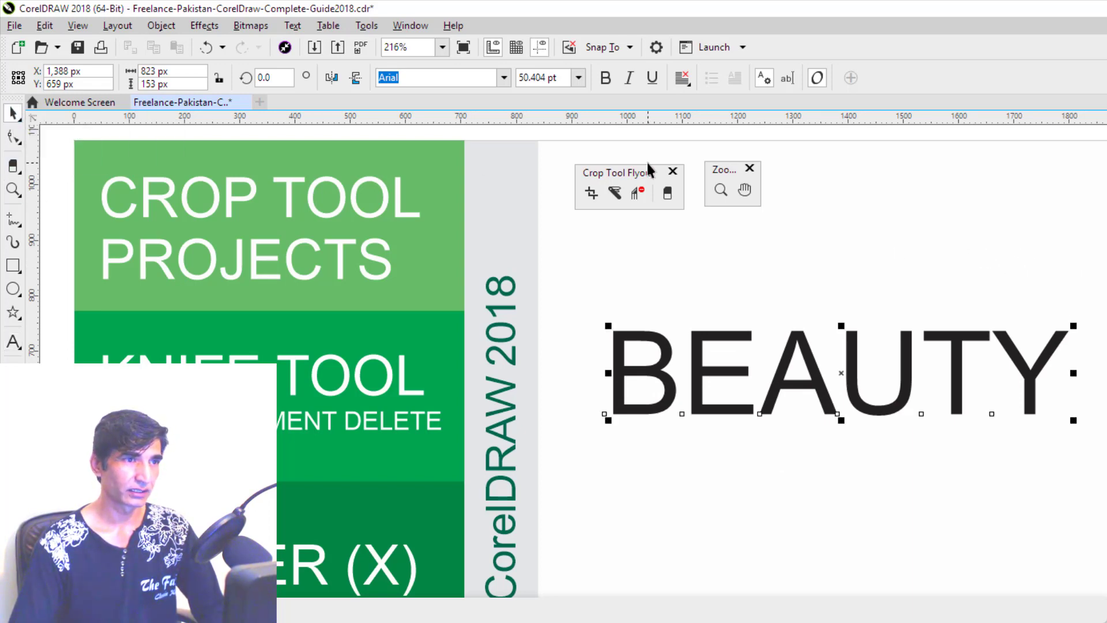
{"action": "left_click", "coordinate": [670, 195]}
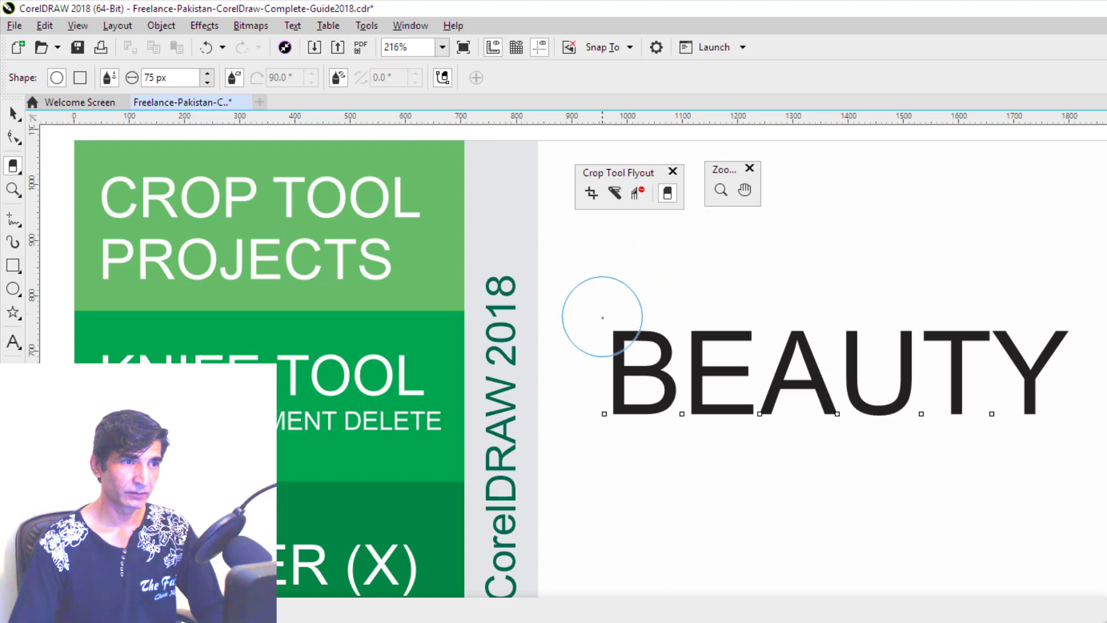
Erase along the tops of the BEAUTY letters with the round 75 px nib, and enlarge the remainder to about 874 by 156 px with a green fill.
{"action": "left_click_drag", "start_coordinate": [578, 297], "coordinate": [1066, 297]}
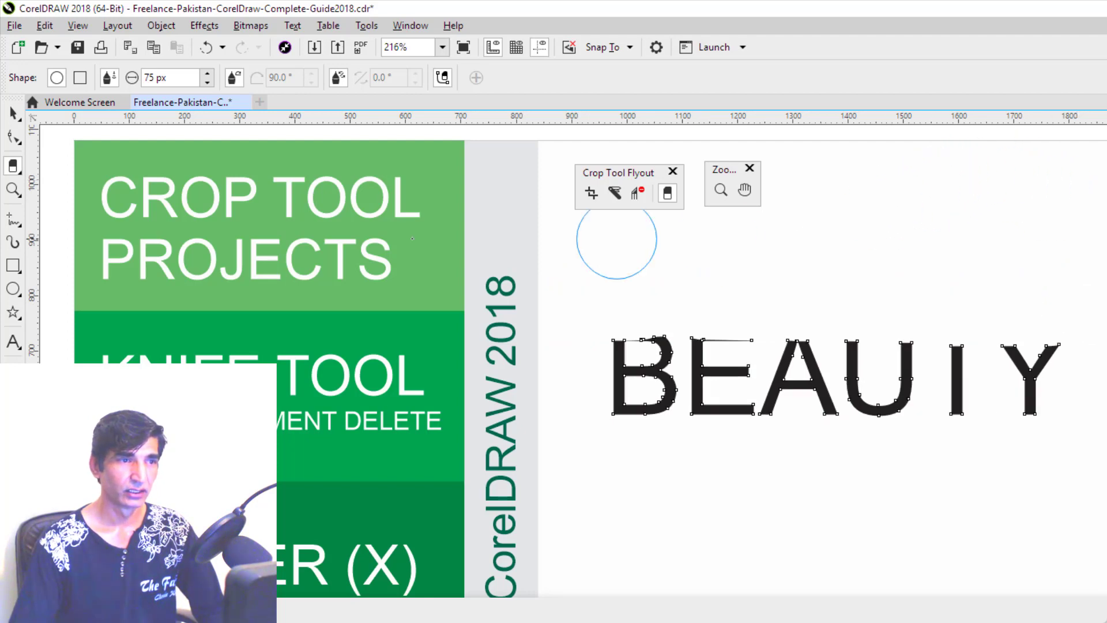
{"action": "left_click", "coordinate": [12, 114]}
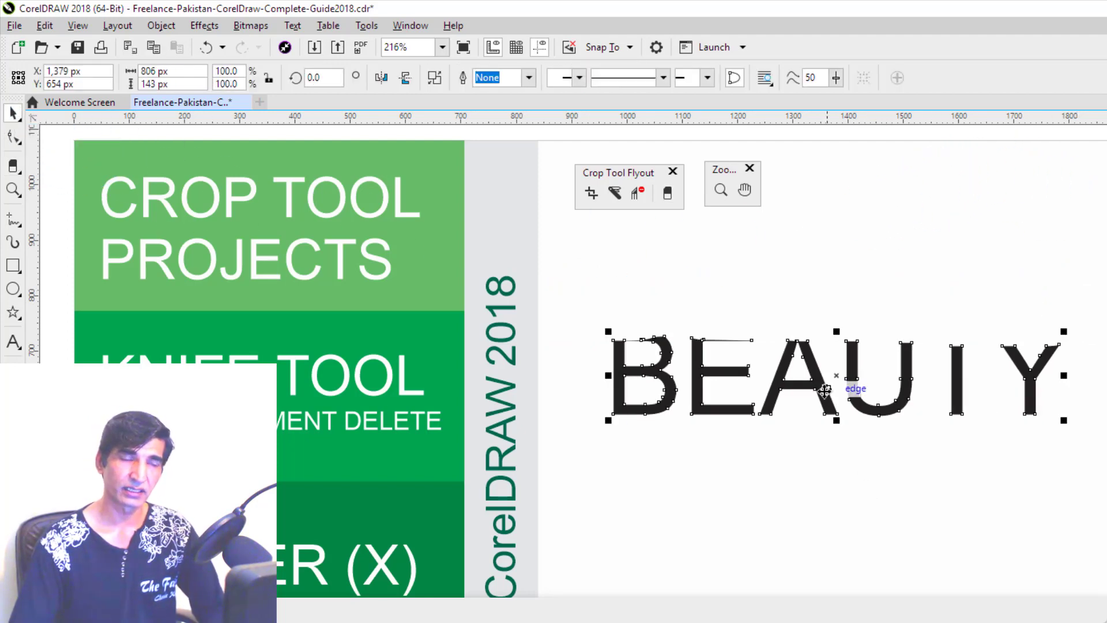
{"action": "left_click_drag", "start_coordinate": [609, 421], "coordinate": [570, 497]}
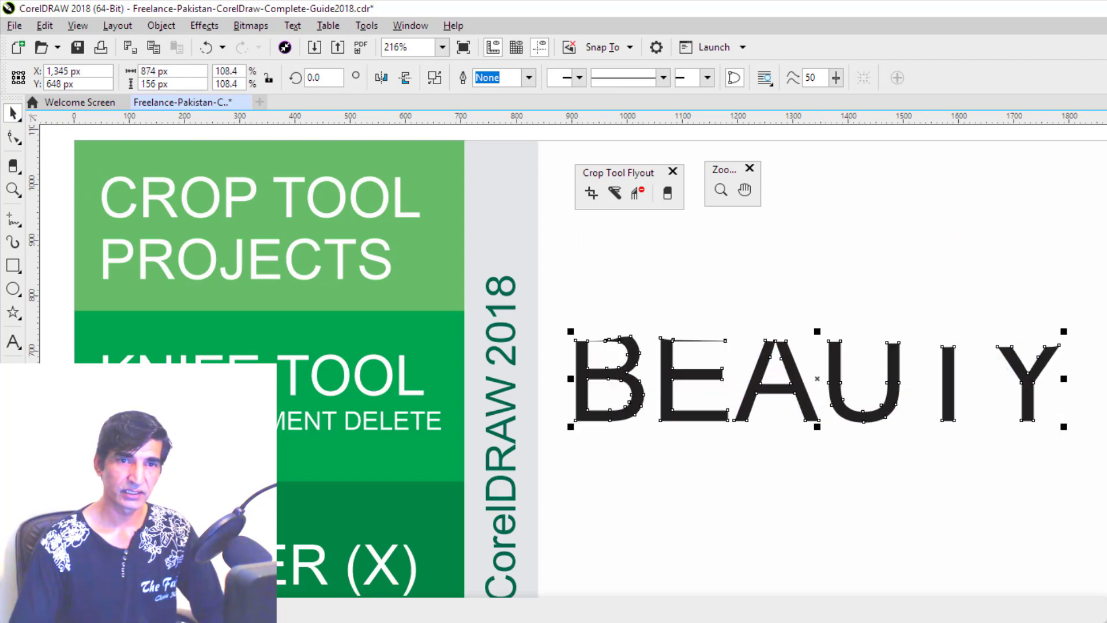
{"action": "left_click", "coordinate": [834, 511]}
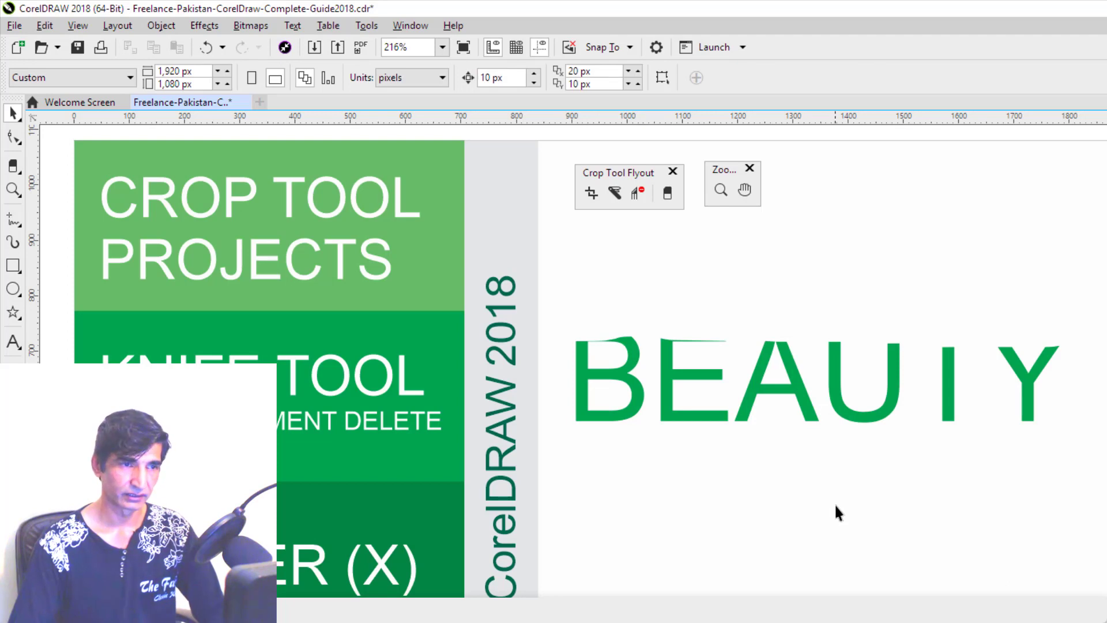
Delete the erased BEAUTY lettering and import apricots-2523272.jpg onto the blank area at about 741 by 494 px.
{"action": "left_click", "coordinate": [813, 416]}
{"action": "key", "text": "Delete"}
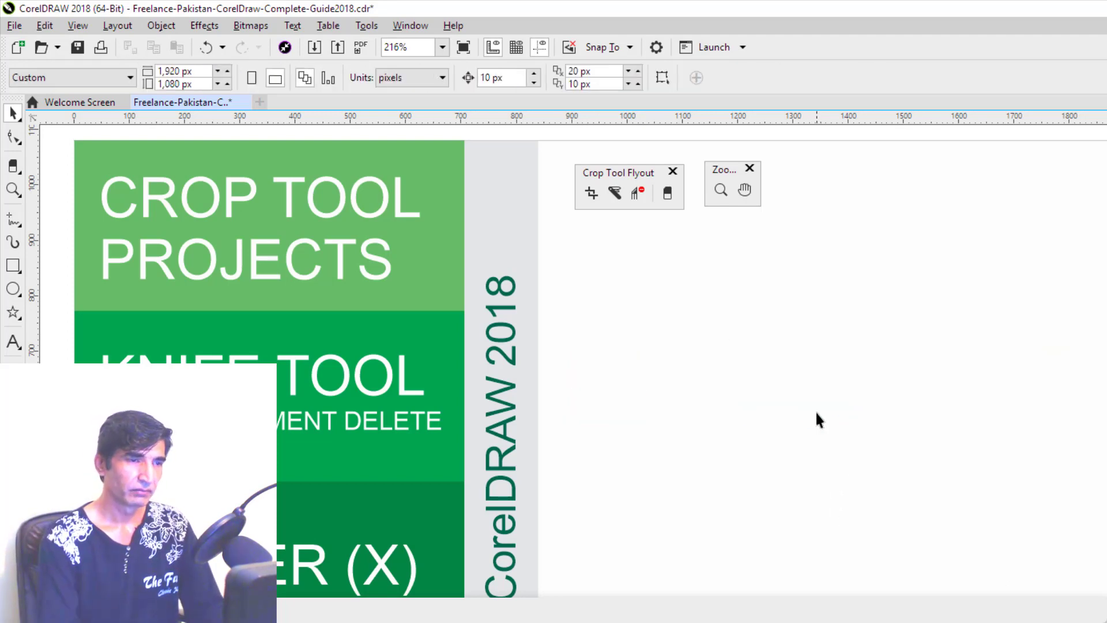
{"action": "key", "text": "ctrl+i"}
{"action": "left_click", "coordinate": [336, 113]}
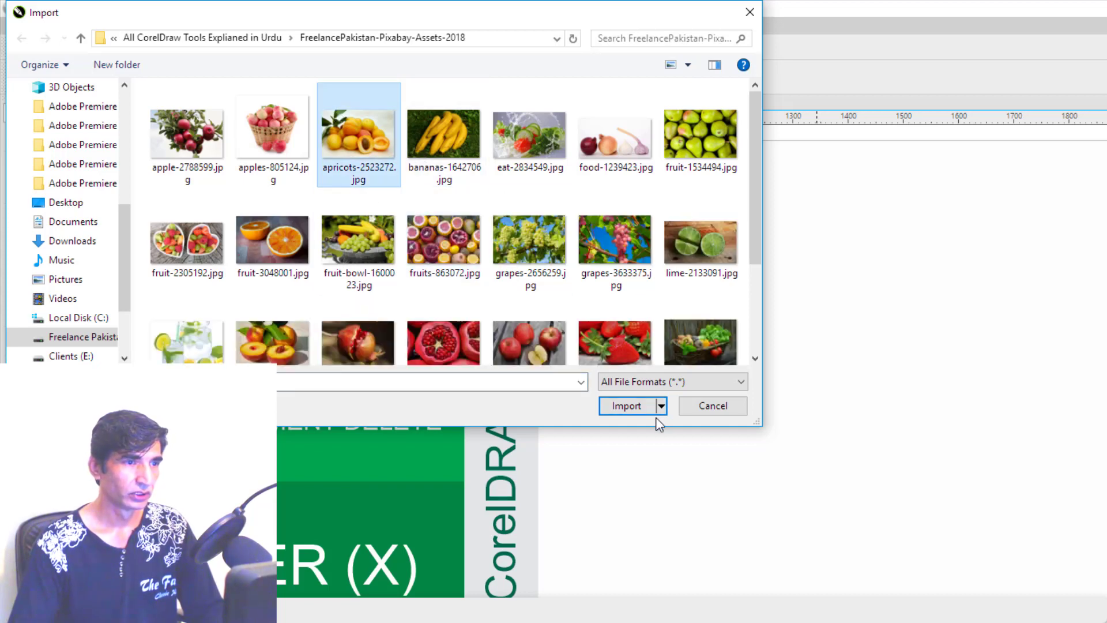
{"action": "left_click", "coordinate": [634, 405]}
{"action": "left_click_drag", "start_coordinate": [610, 315], "coordinate": [1020, 589]}
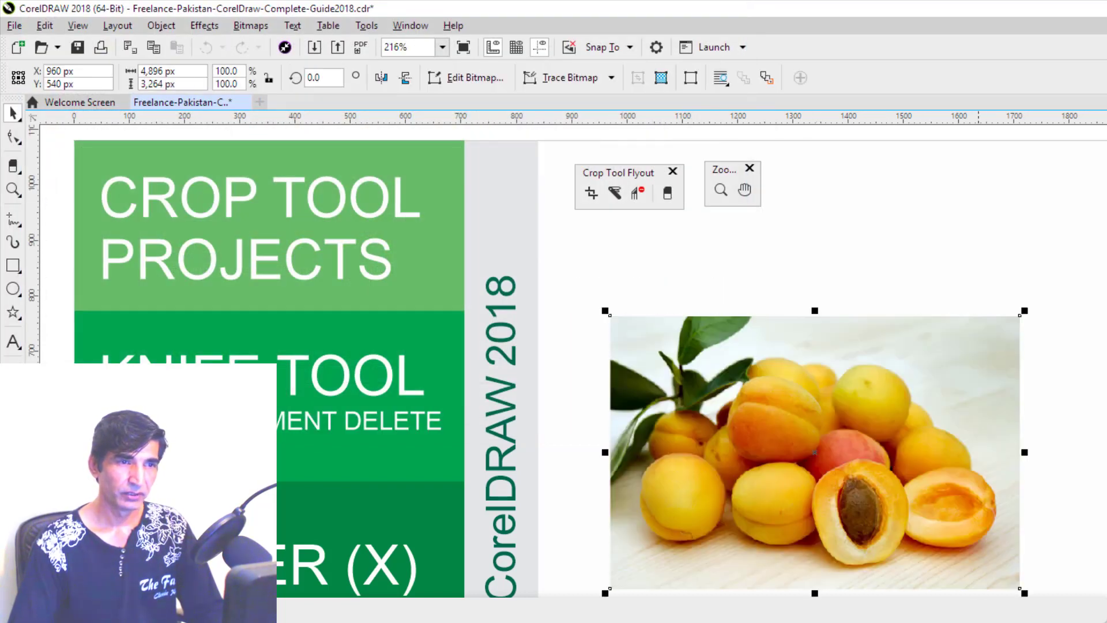
Switch the Eraser to a square 75 px nib, and try a diagonal erase across the apricot photo before undoing it.
{"action": "left_click", "coordinate": [667, 194]}
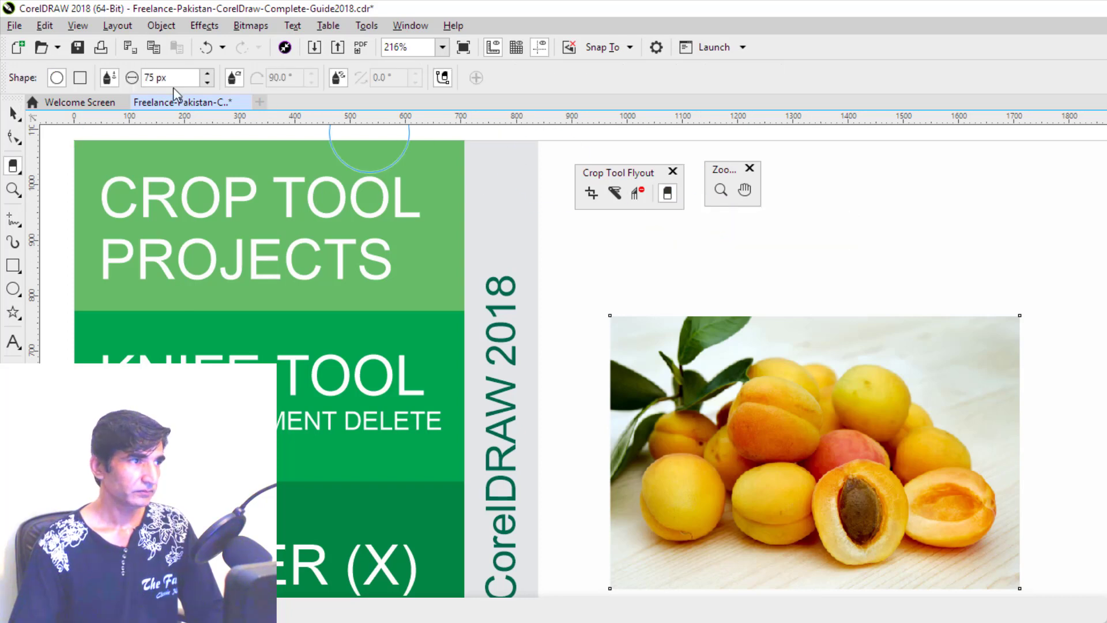
{"action": "left_click", "coordinate": [80, 78]}
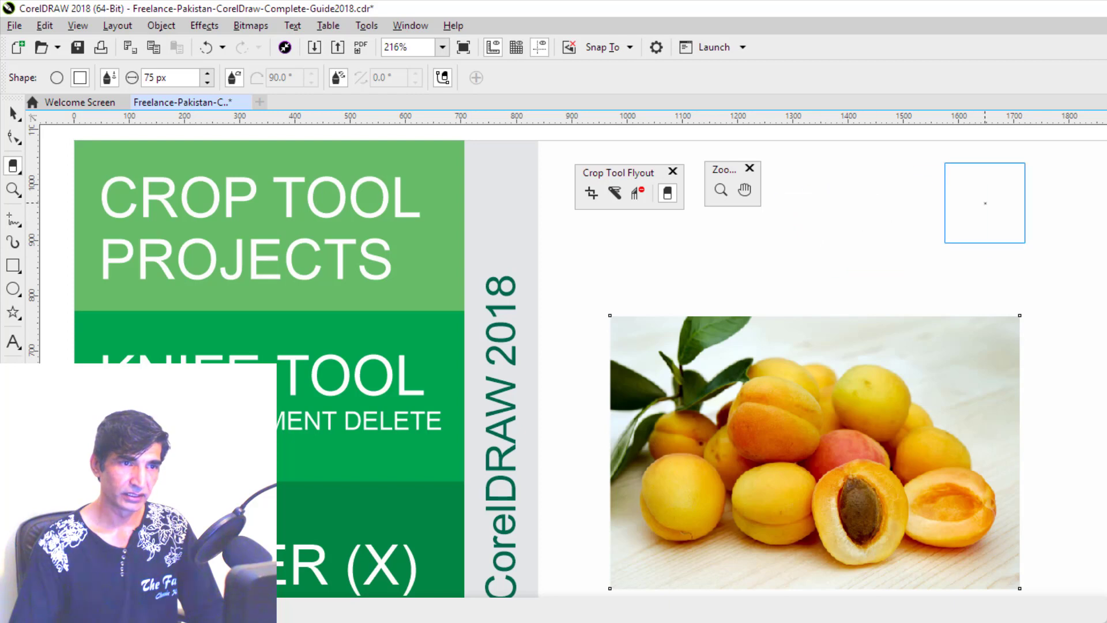
{"action": "left_click_drag", "start_coordinate": [934, 300], "coordinate": [749, 576]}
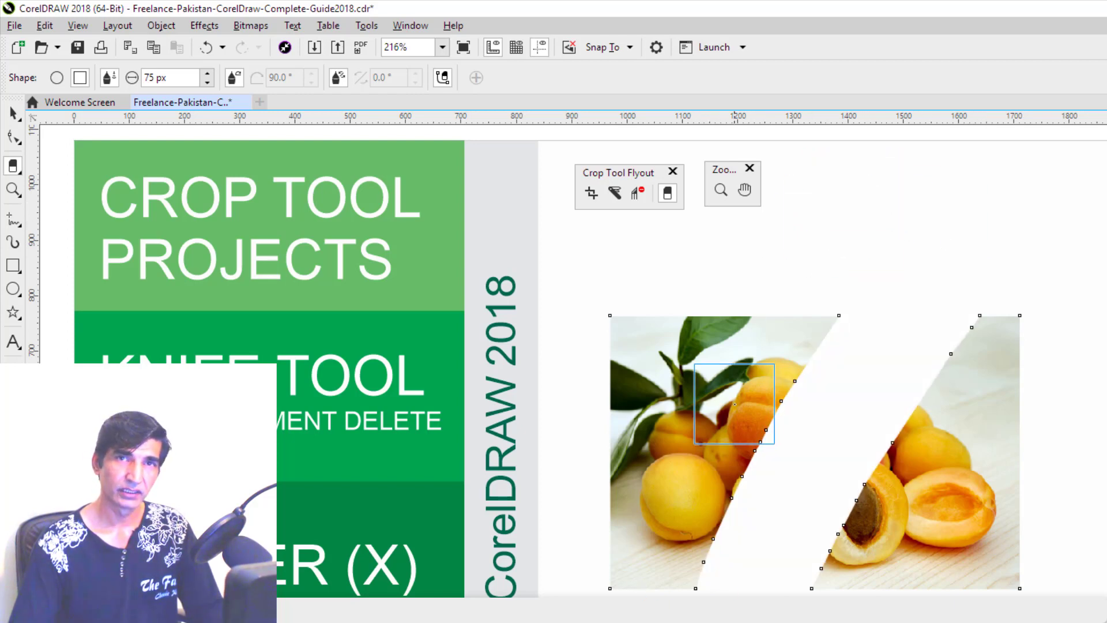
{"action": "key", "text": "ctrl+z"}
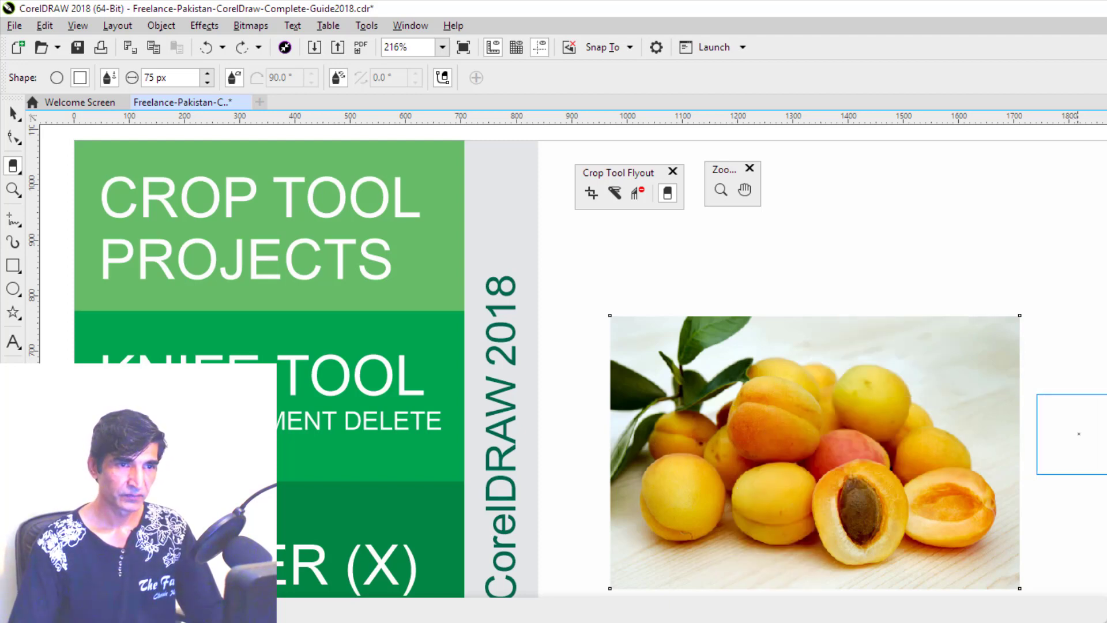
Erase a horizontal band across the middle of the apricot photo, and delete the divided photo.
{"action": "left_click_drag", "start_coordinate": [875, 434], "coordinate": [593, 427]}
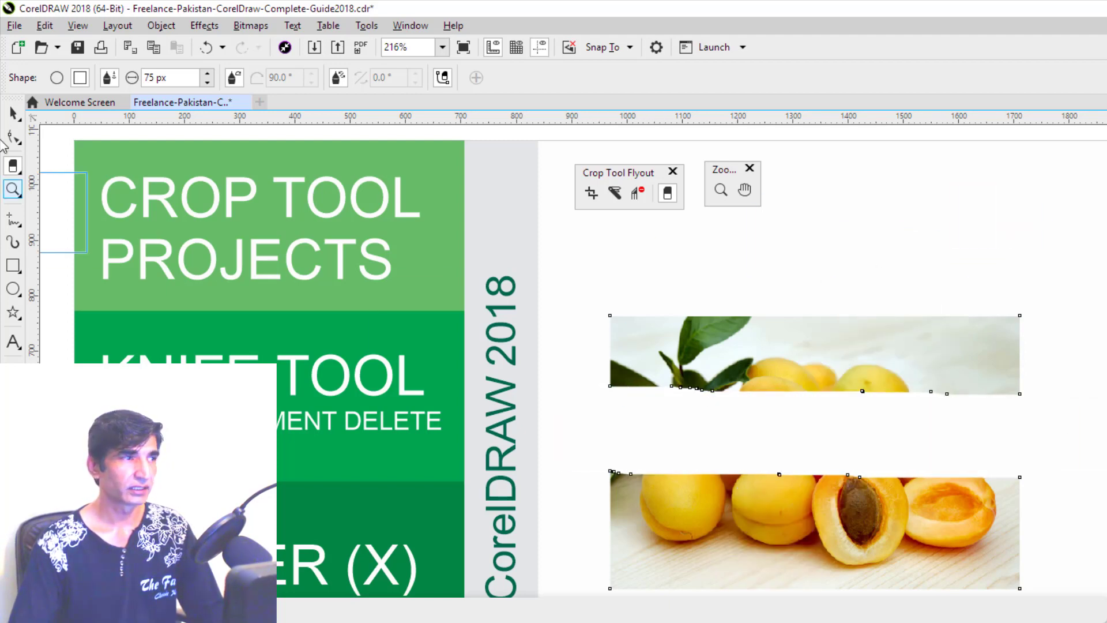
{"action": "left_click", "coordinate": [13, 114]}
{"action": "left_click", "coordinate": [836, 235]}
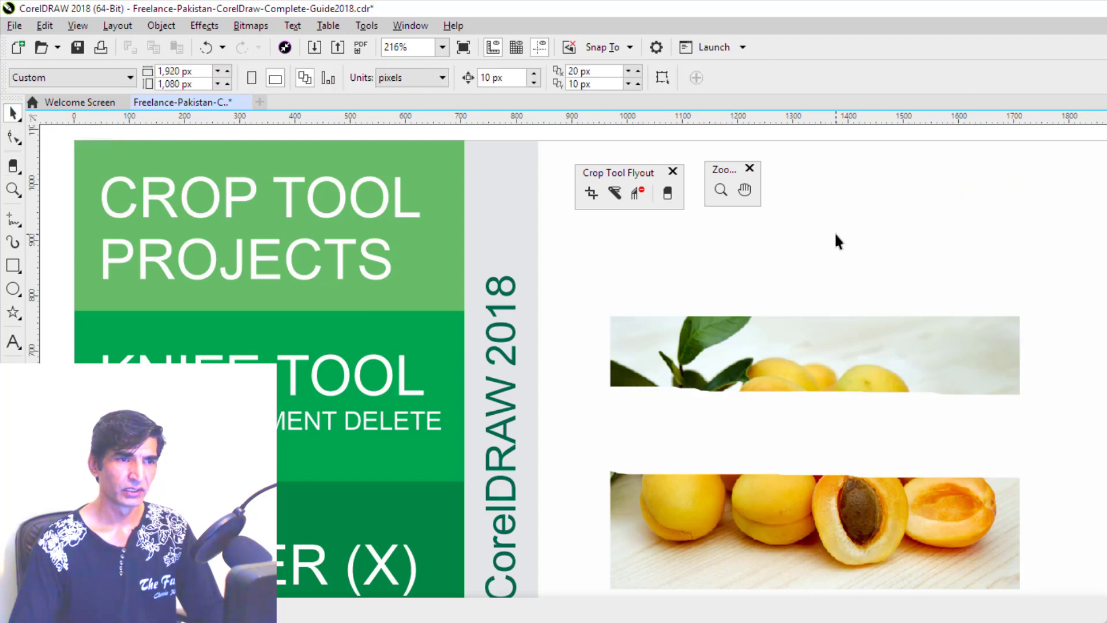
{"action": "left_click", "coordinate": [821, 359]}
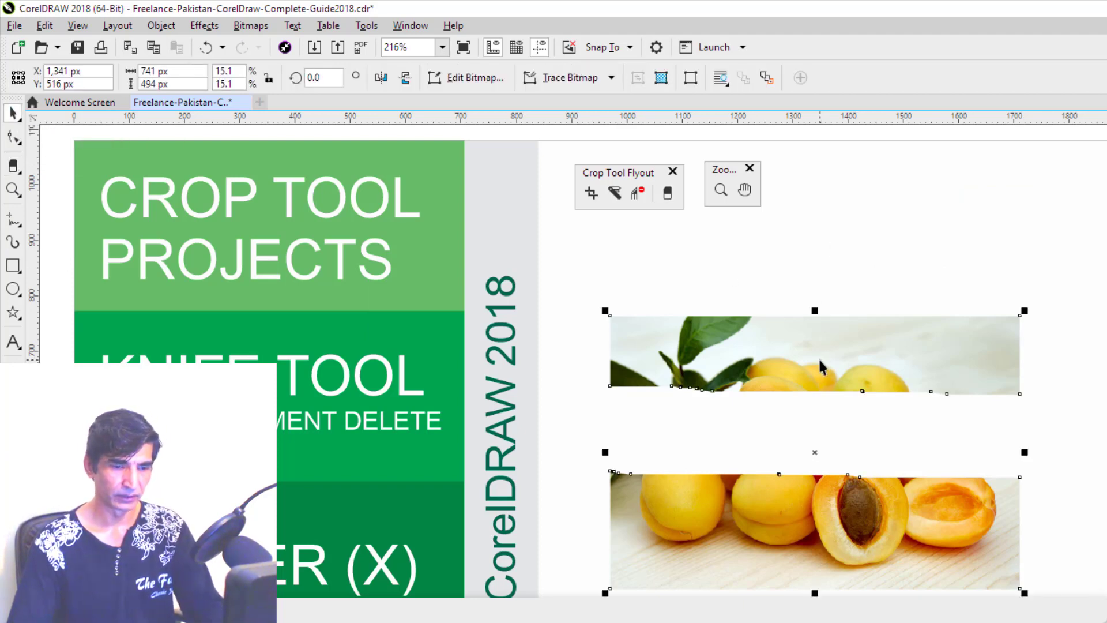
{"action": "key", "text": "Delete"}
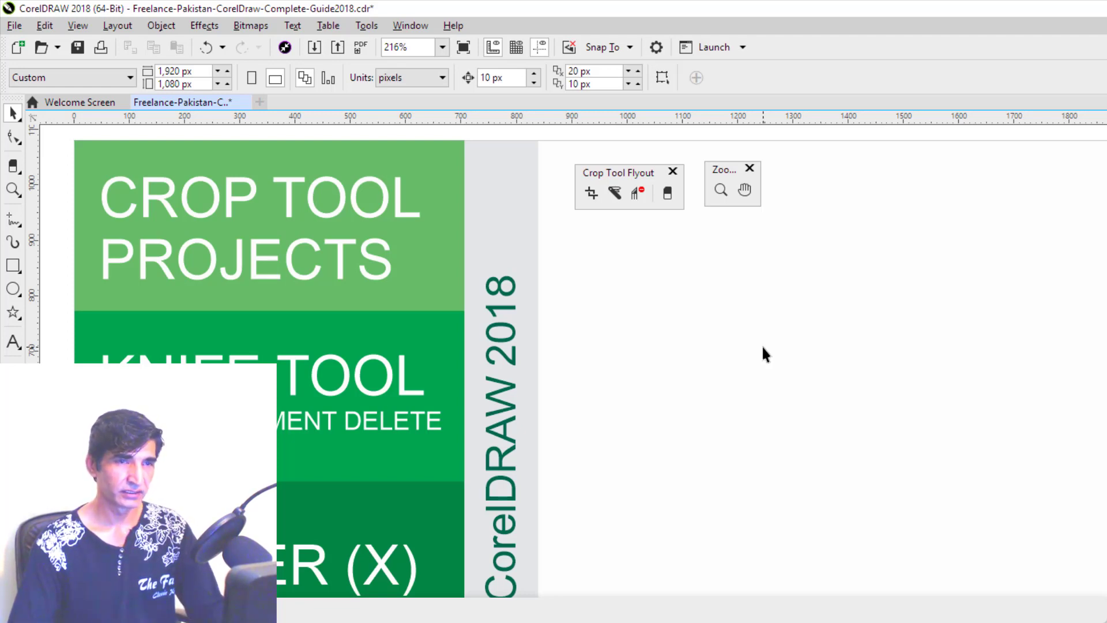
Magnify the digit 1 in the vertical CorelDRAW 2018 text to 6999% by framing successively smaller areas with the Zoom tool.
{"action": "key", "text": "z"}
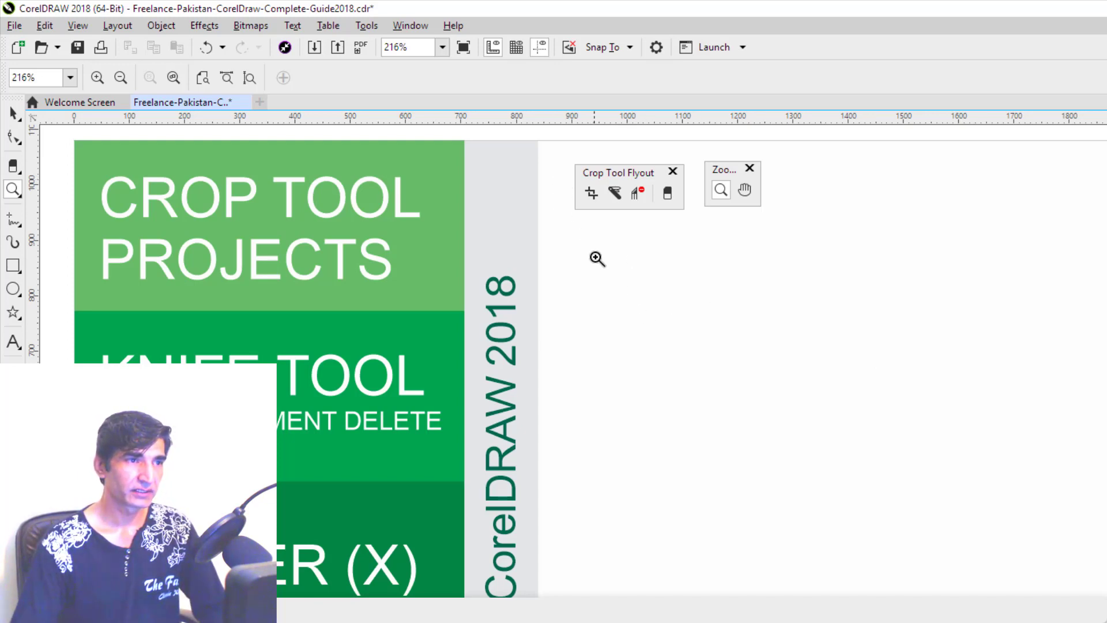
{"action": "left_click_drag", "start_coordinate": [447, 258], "coordinate": [674, 472]}
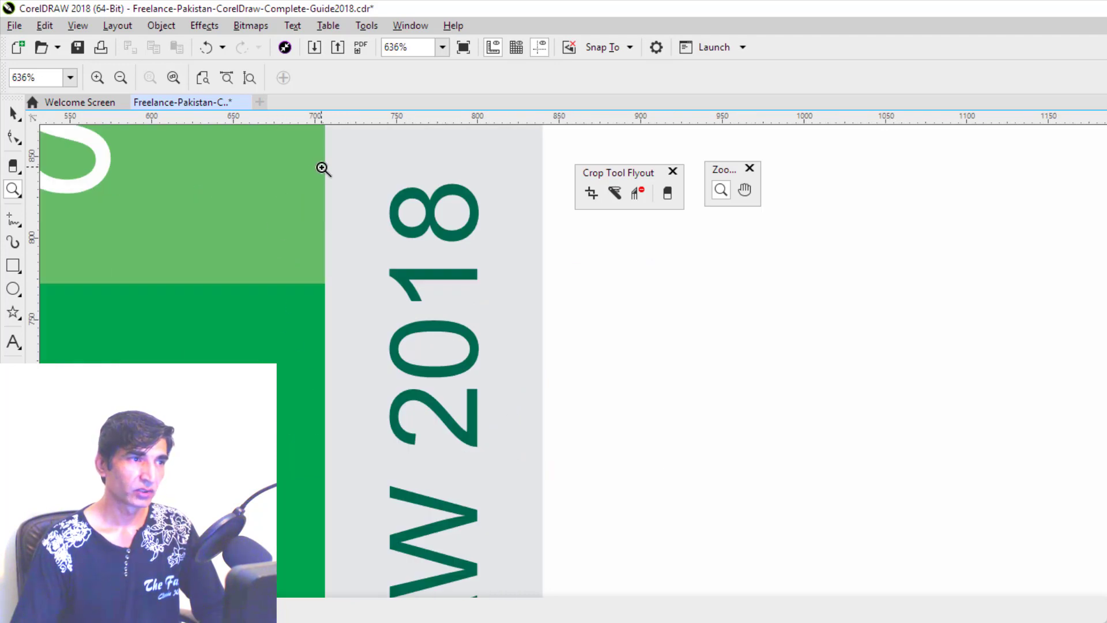
{"action": "left_click_drag", "start_coordinate": [334, 161], "coordinate": [508, 452]}
{"action": "left_click_drag", "start_coordinate": [455, 163], "coordinate": [650, 579]}
{"action": "left_click_drag", "start_coordinate": [752, 597], "coordinate": [753, 597]}
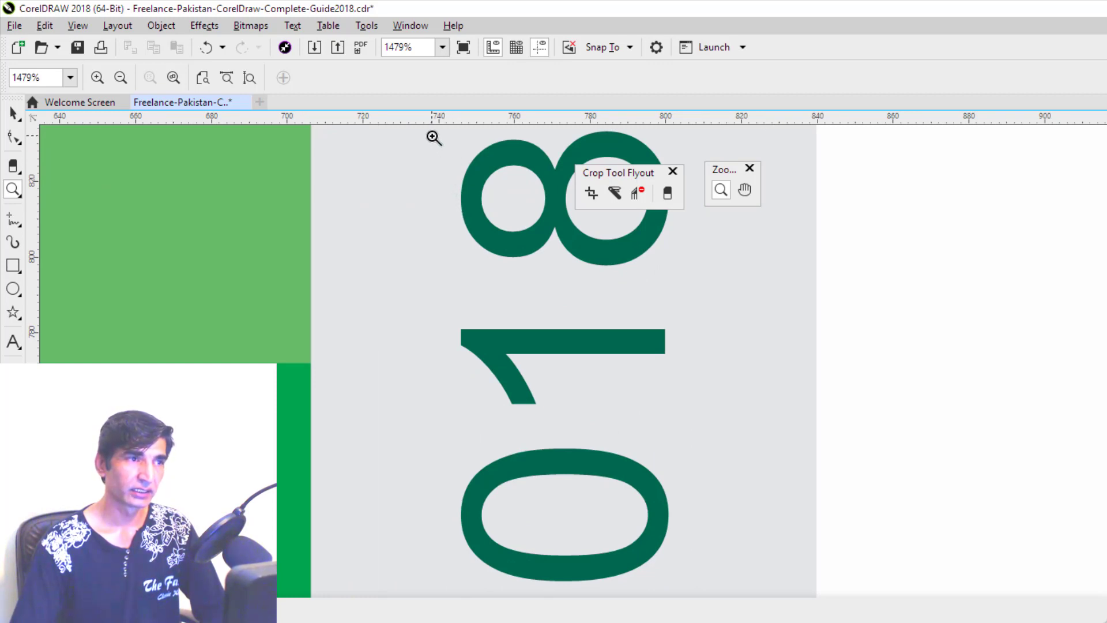
{"action": "left_click_drag", "start_coordinate": [433, 137], "coordinate": [647, 594]}
{"action": "left_click_drag", "start_coordinate": [403, 317], "coordinate": [721, 455]}
{"action": "left_click_drag", "start_coordinate": [76, 252], "coordinate": [1008, 532]}
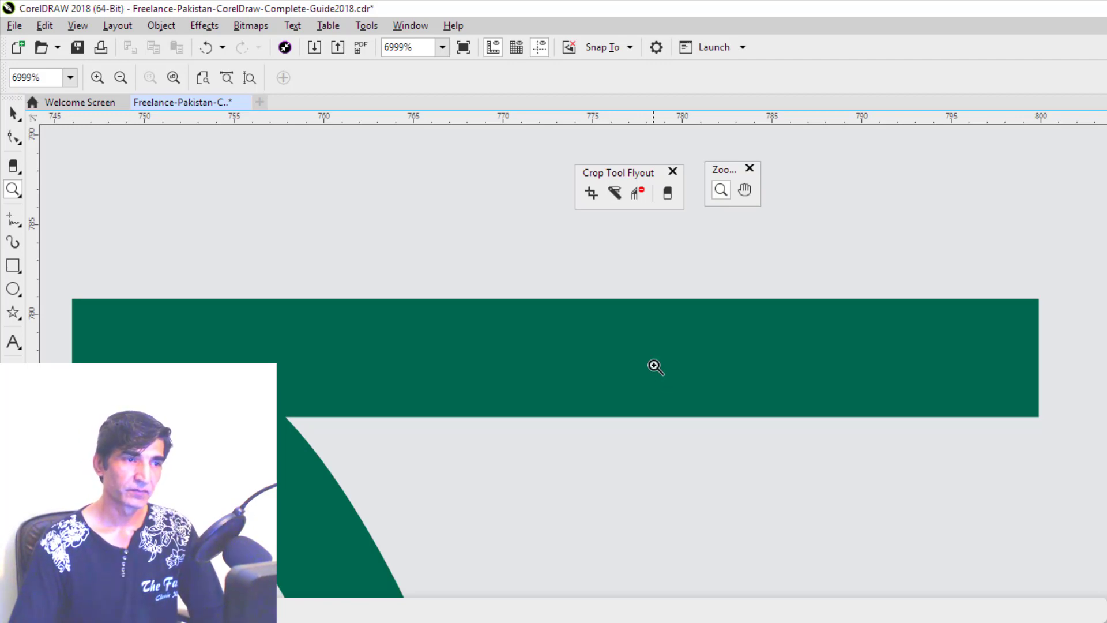
Zoom back out with the Zoom tool to the 216% view of the green panels and blank area.
{"action": "left_click", "coordinate": [637, 254], "text": "shift"}
{"action": "left_click", "coordinate": [637, 254], "text": "shift"}
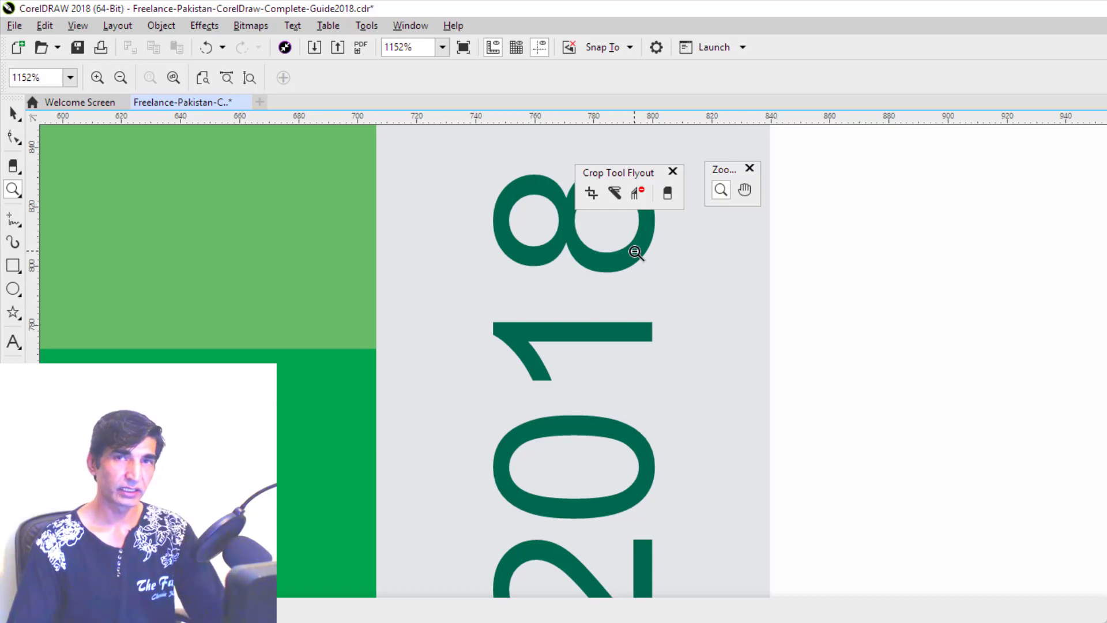
{"action": "left_click", "coordinate": [637, 253], "text": "shift"}
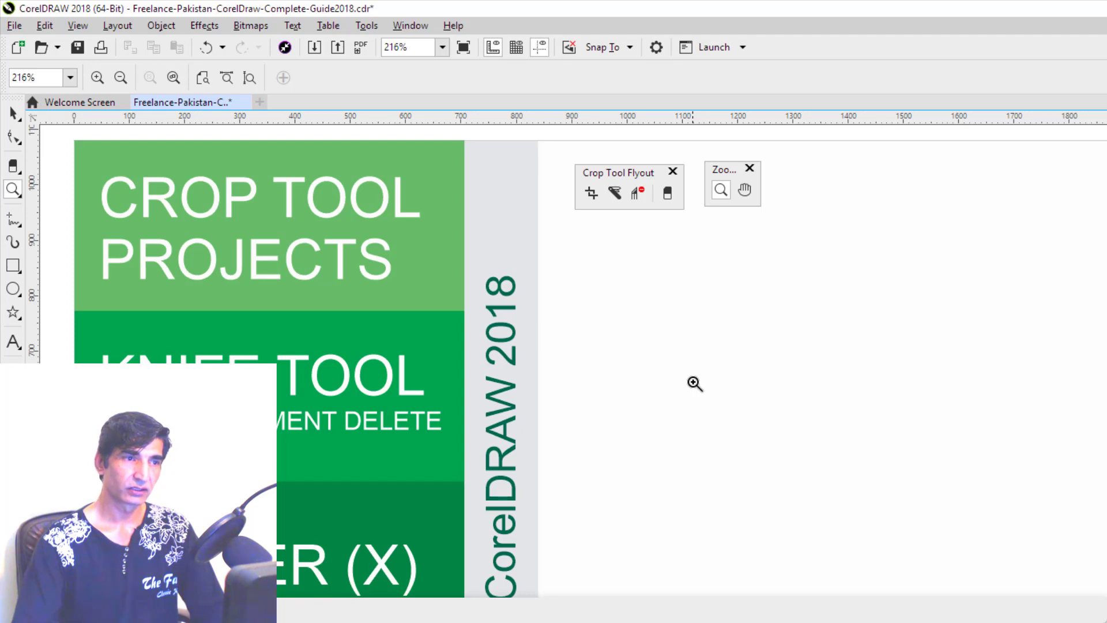
Zoom in on the blank page area to 240375% and back out to 49%.
{"action": "scroll", "coordinate": [695, 383], "scroll_direction": "up", "scroll_amount": 5}
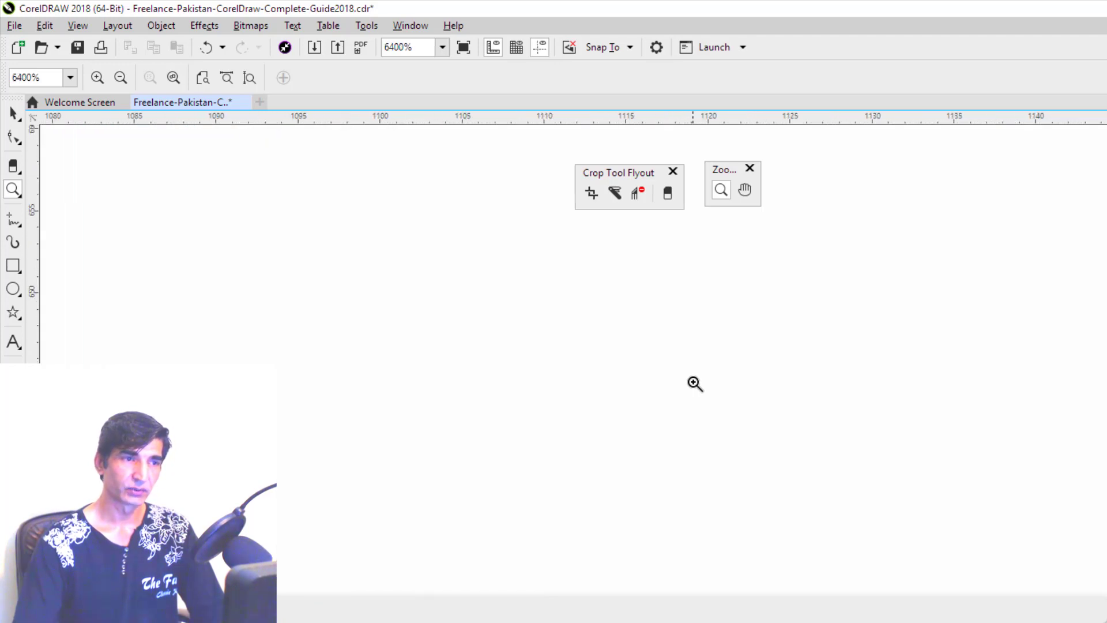
{"action": "scroll", "coordinate": [694, 384], "scroll_direction": "up", "scroll_amount": 5}
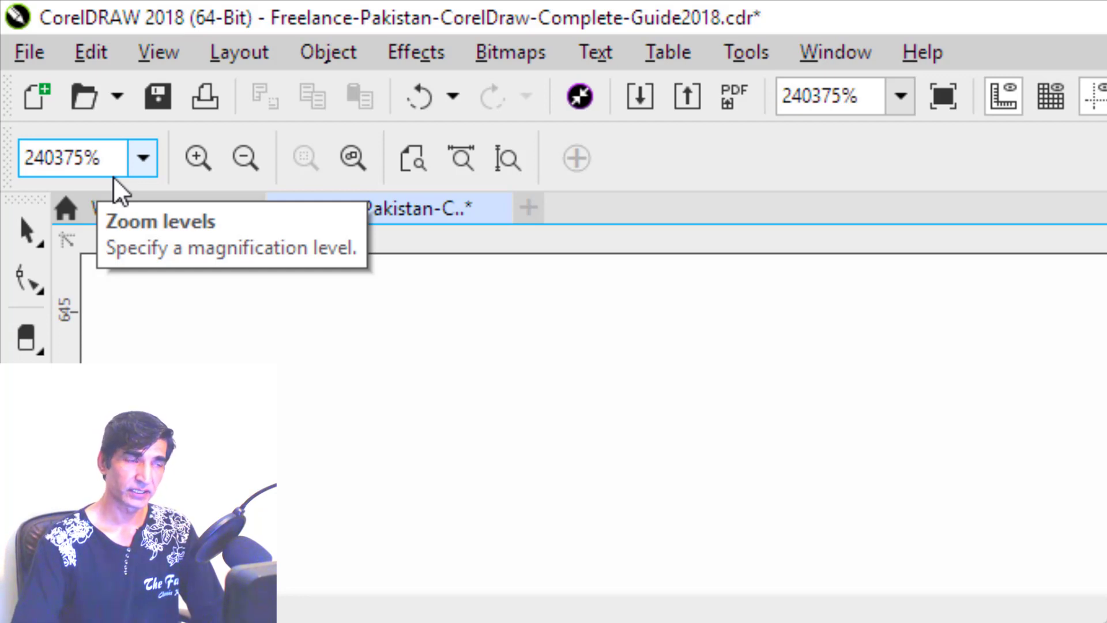
{"action": "key", "text": "F3"}
{"action": "key", "text": "F3"}
{"action": "key", "text": "F3"}
{"action": "key", "text": "F3"}
{"action": "key", "text": "F3"}
{"action": "key", "text": "F3"}
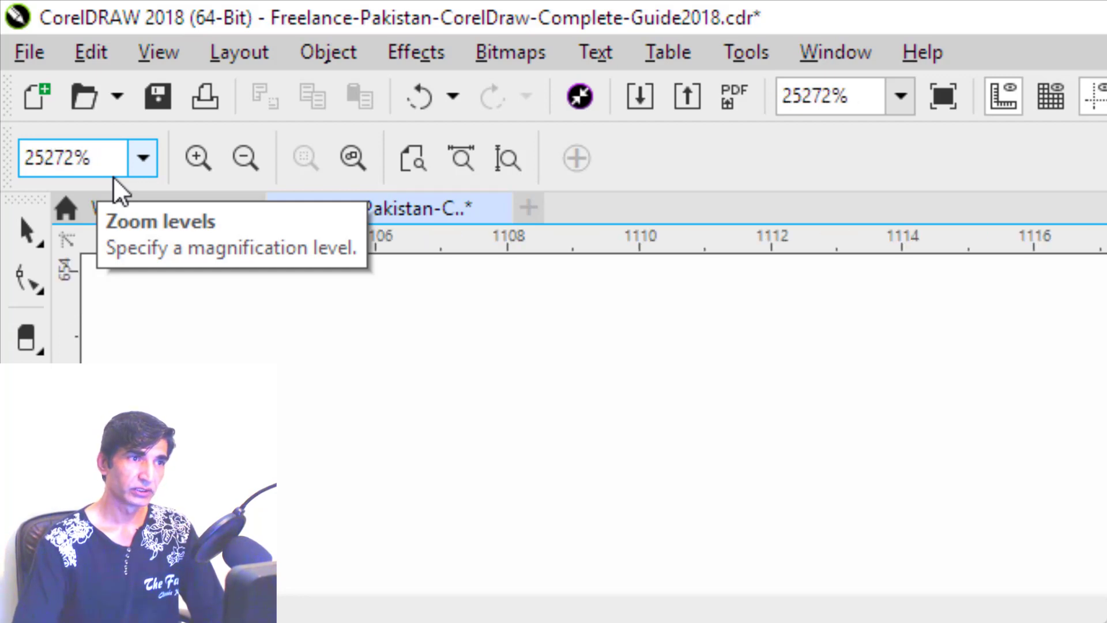
{"action": "key", "text": "F3"}
{"action": "key", "text": "F3"}
{"action": "key", "text": "F3"}
{"action": "key", "text": "F3"}
{"action": "key", "text": "F3"}
{"action": "key", "text": "F3"}
{"action": "key", "text": "F3"}
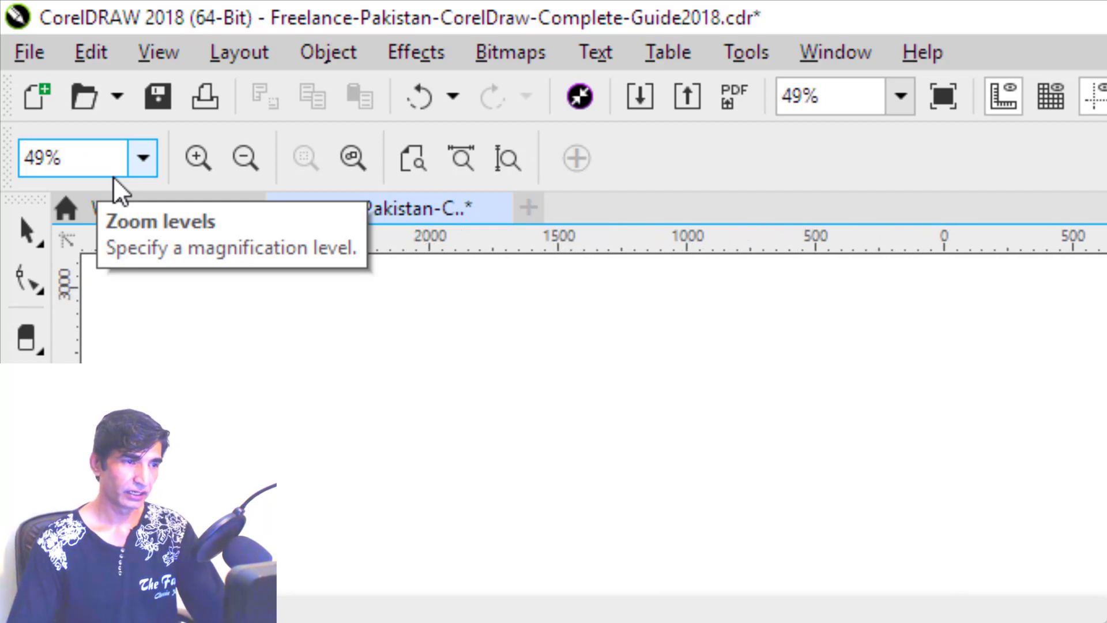
Fit all objects in the view, and zoom to the selected KNIFE TOOL text block.
{"action": "key", "text": "F4"}
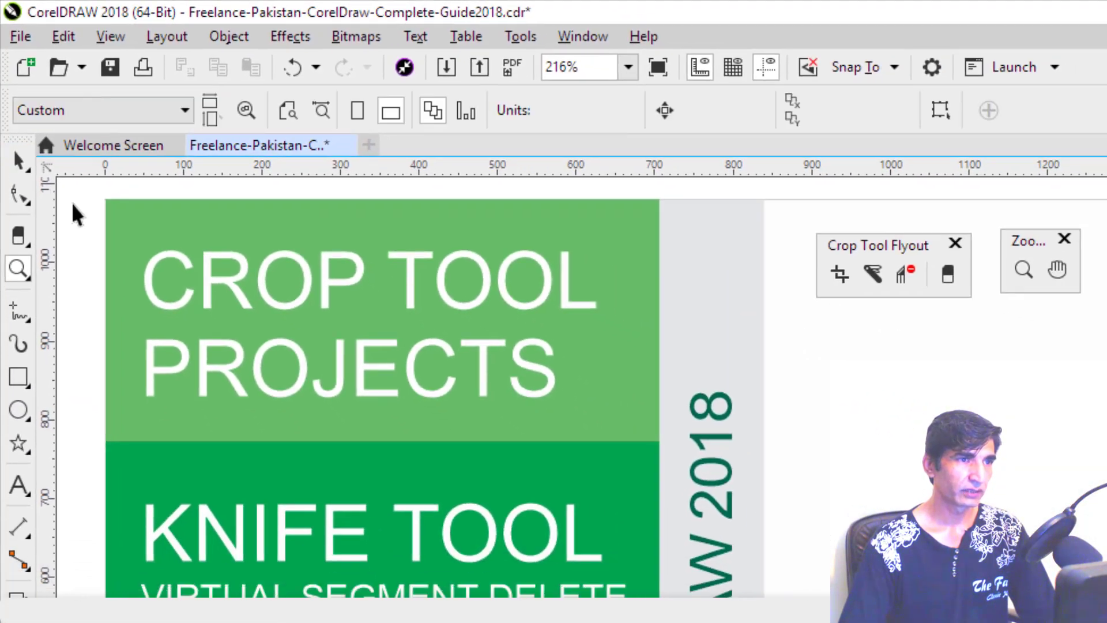
{"action": "left_click", "coordinate": [19, 162]}
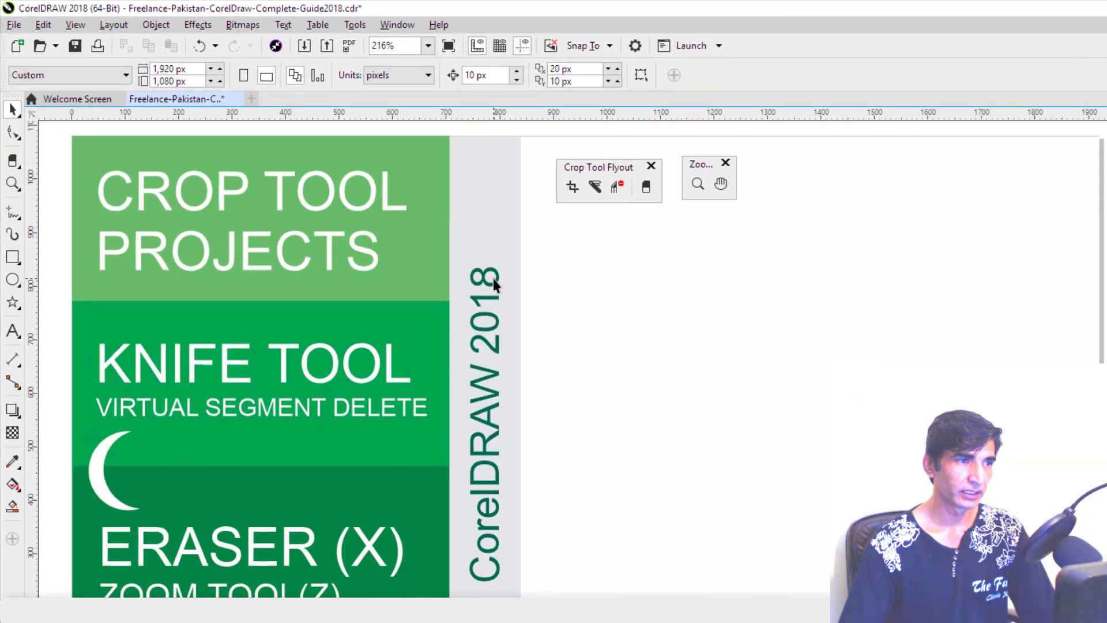
{"action": "left_click", "coordinate": [351, 344]}
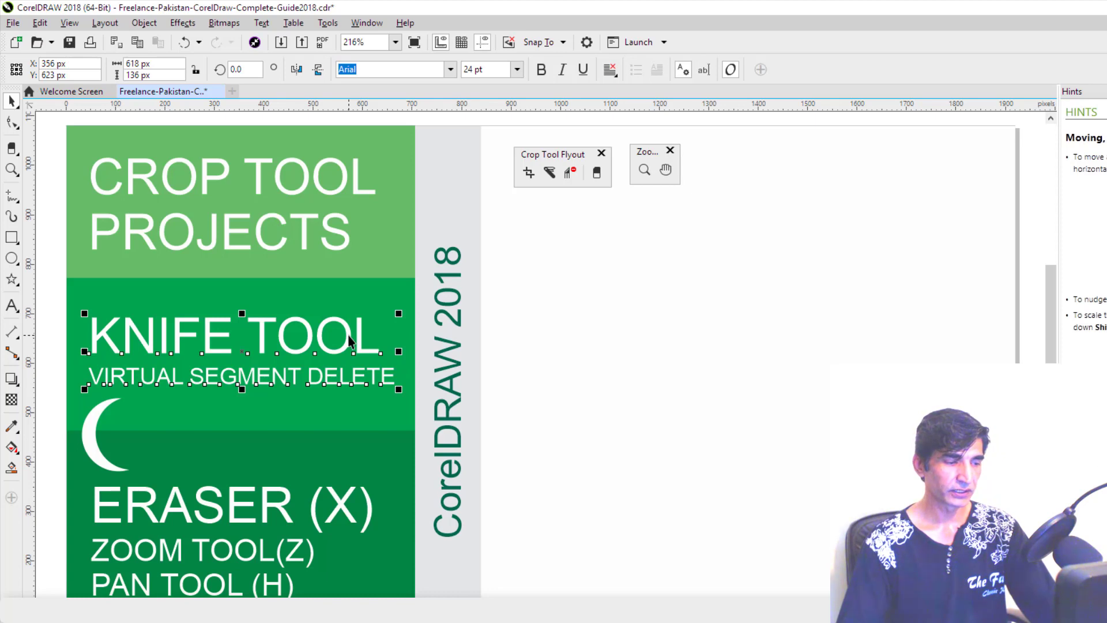
{"action": "key", "text": "shift+F2"}
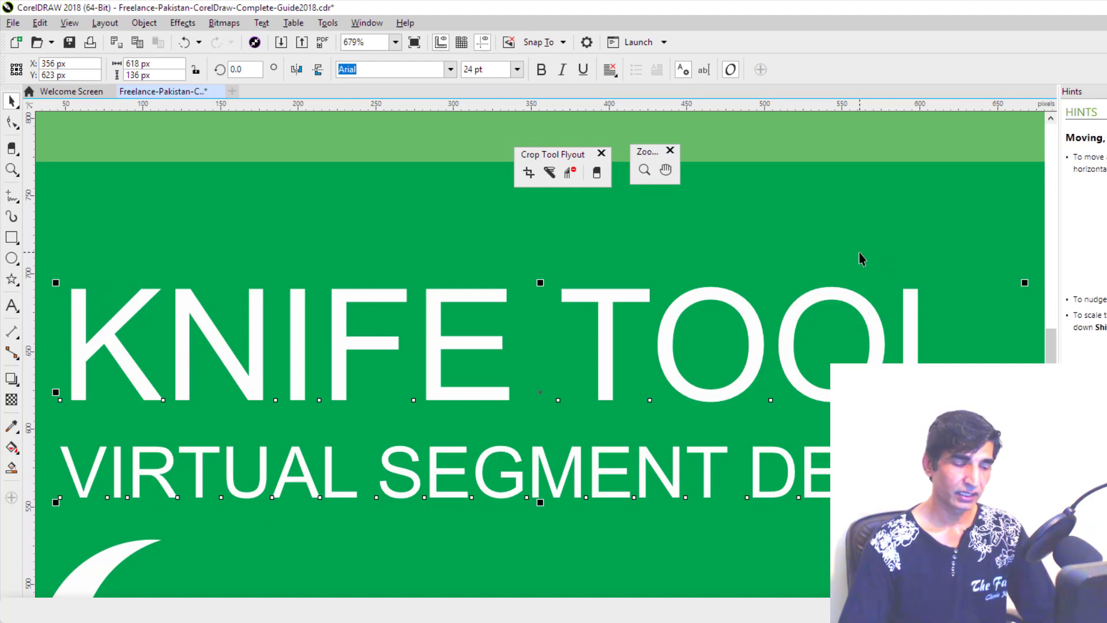
Magnify the end of the words KNIFE TOOL to 2023% by framing it with the Zoom tool.
{"action": "key", "text": "z"}
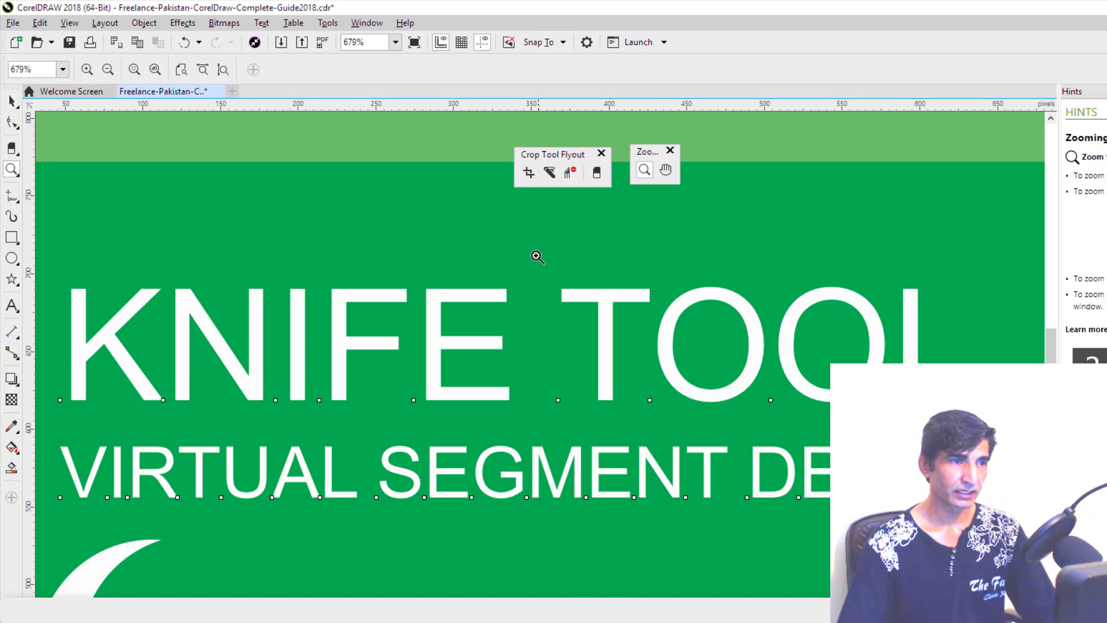
{"action": "left_click_drag", "start_coordinate": [533, 250], "coordinate": [1026, 503]}
{"action": "left_click_drag", "start_coordinate": [374, 154], "coordinate": [768, 458]}
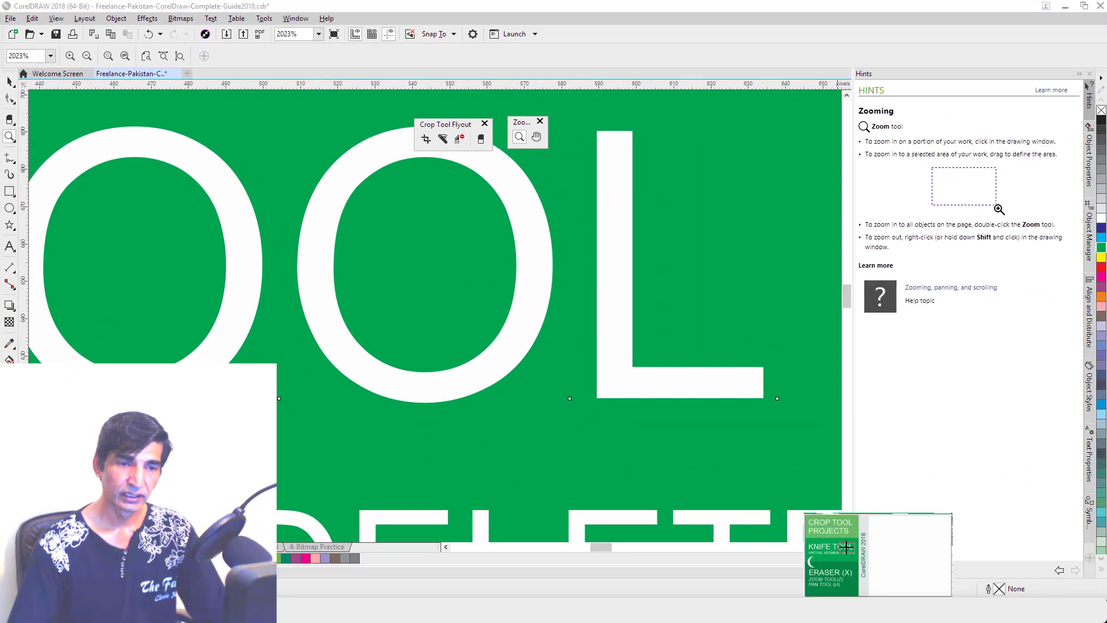
Move the magnified view to the (X) of the ERASER heading with the navigator, and zoom back out to 679%.
{"action": "mouse_move", "coordinate": [846, 547]}
{"action": "left_mouse_down"}
{"action": "mouse_move", "coordinate": [832, 537]}
{"action": "mouse_move", "coordinate": [843, 533]}
{"action": "mouse_move", "coordinate": [847, 573]}
{"action": "left_mouse_up"}
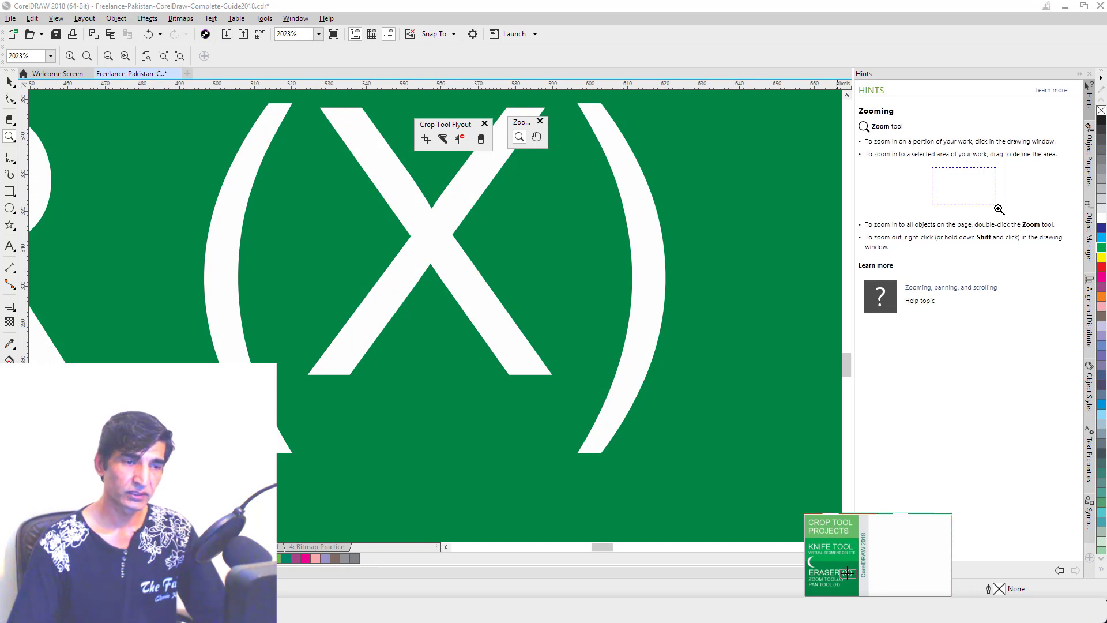
{"action": "left_click_drag", "start_coordinate": [848, 573], "coordinate": [847, 573]}
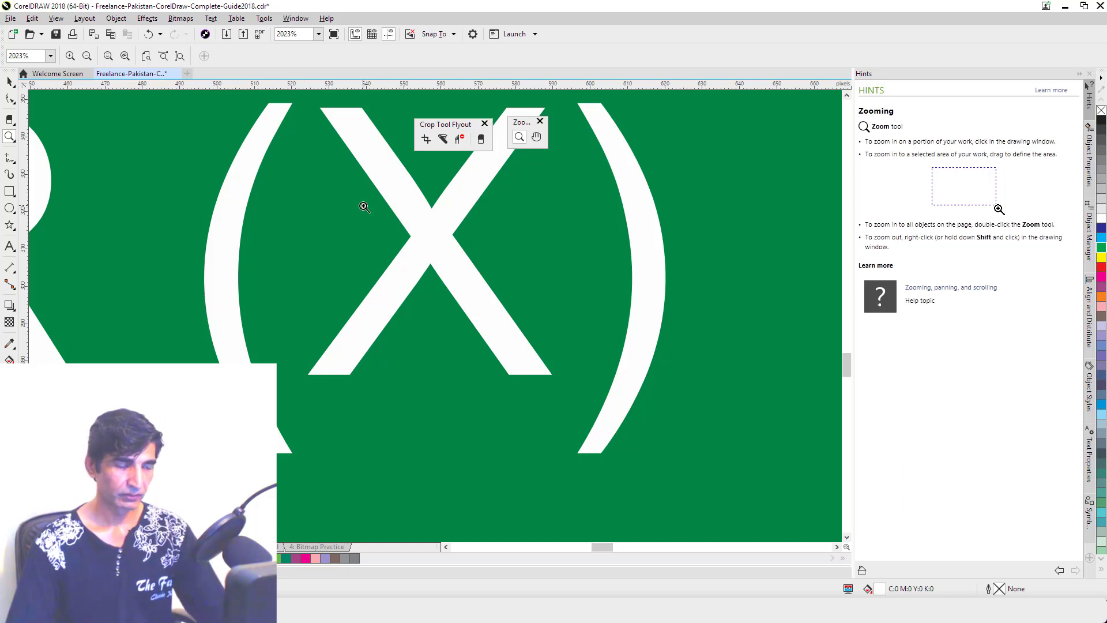
{"action": "left_click", "coordinate": [425, 225], "text": "shift"}
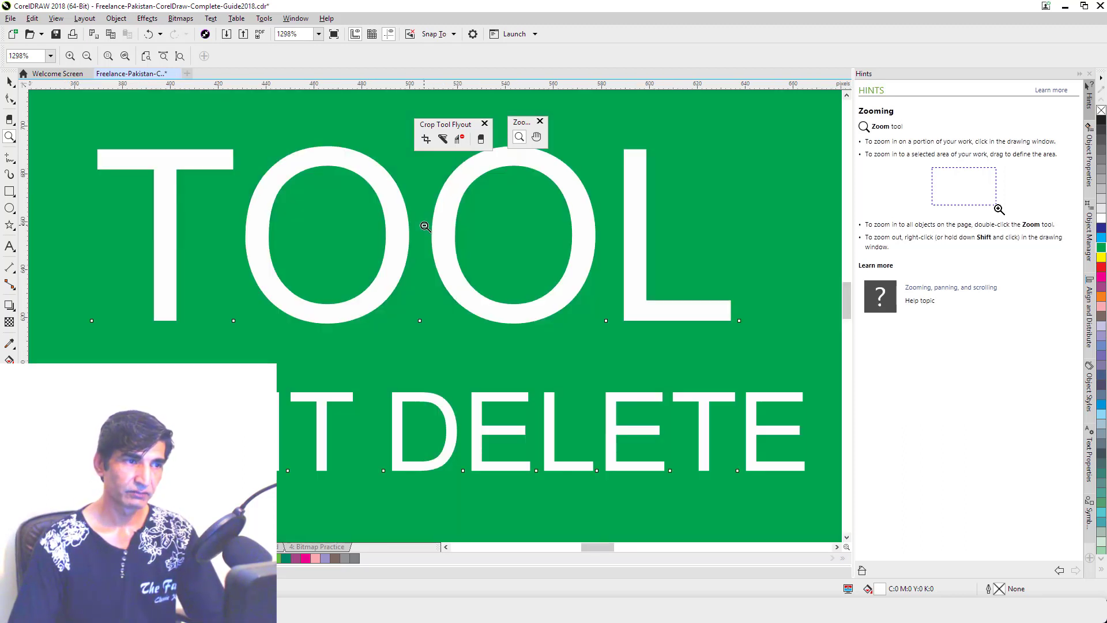
{"action": "left_click", "coordinate": [425, 226], "text": "shift"}
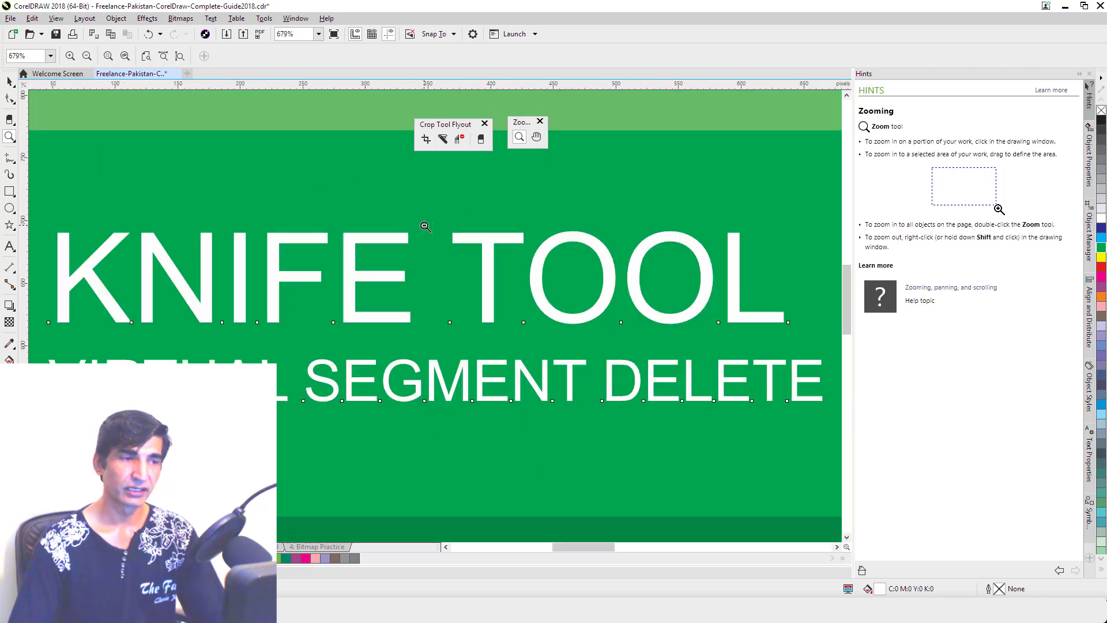
Zoom out from the KNIFE TOOL text to 170%, and fit the page in the view.
{"action": "left_click", "coordinate": [425, 227], "text": "shift"}
{"action": "left_click", "coordinate": [425, 226], "text": "shift"}
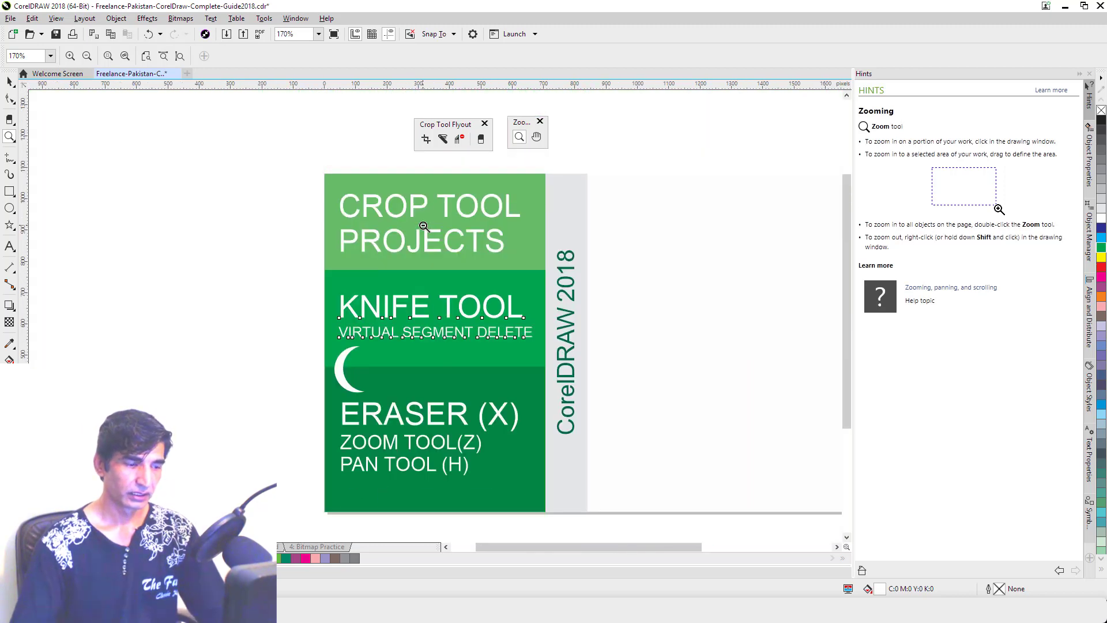
{"action": "key", "text": "shift+F4"}
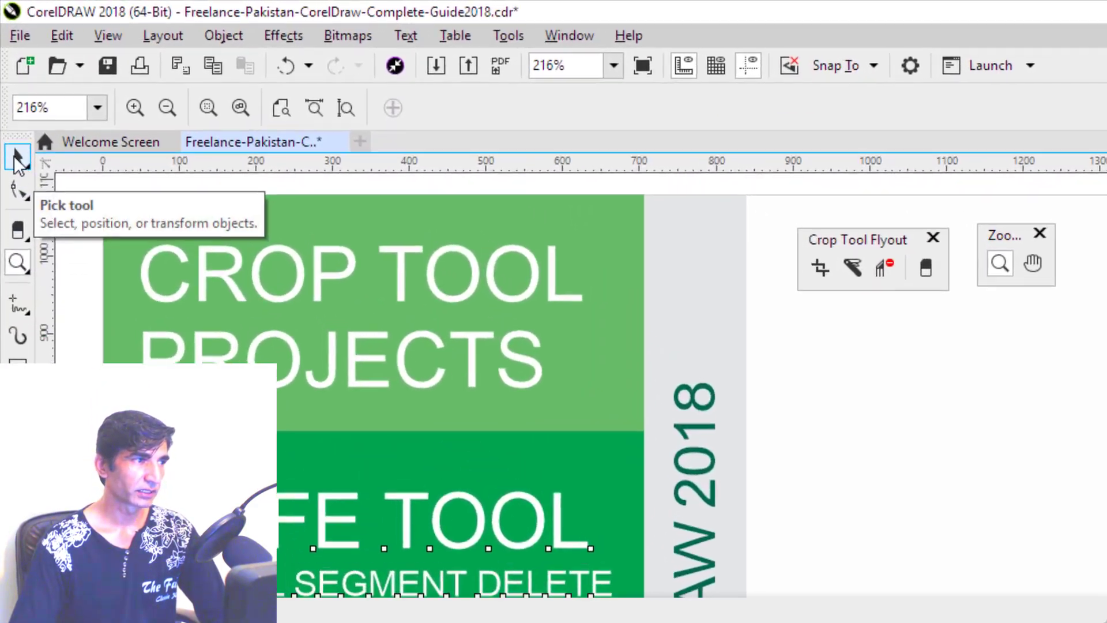
Magnify the selected KNIFE TOOL text block with the To Selected zoom level.
{"action": "left_click", "coordinate": [13, 110]}
{"action": "left_click", "coordinate": [26, 331]}
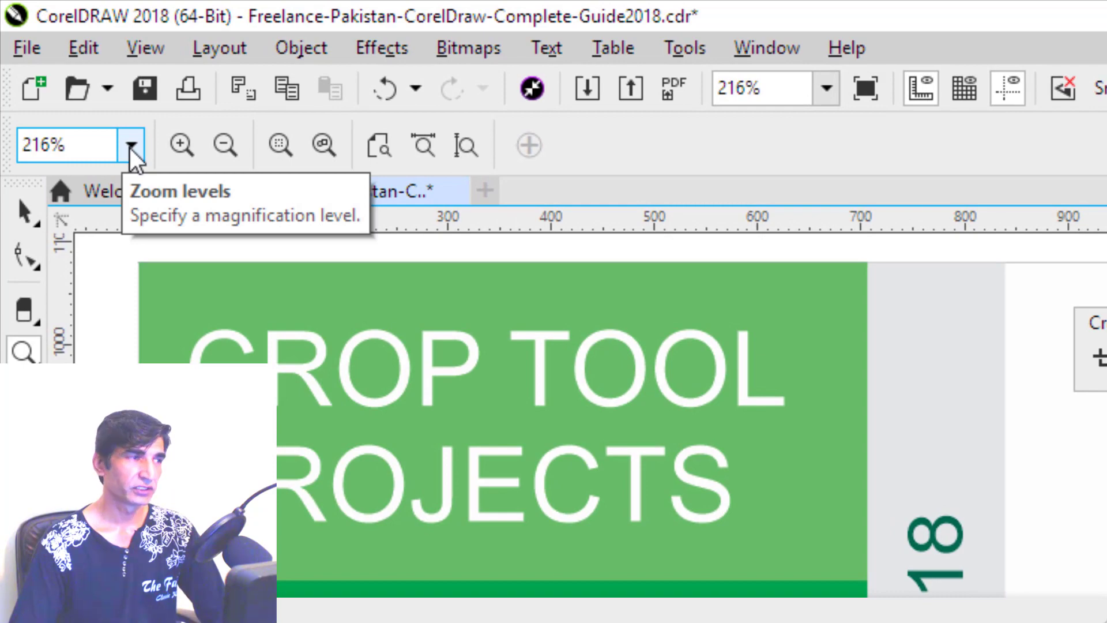
{"action": "left_click", "coordinate": [130, 147]}
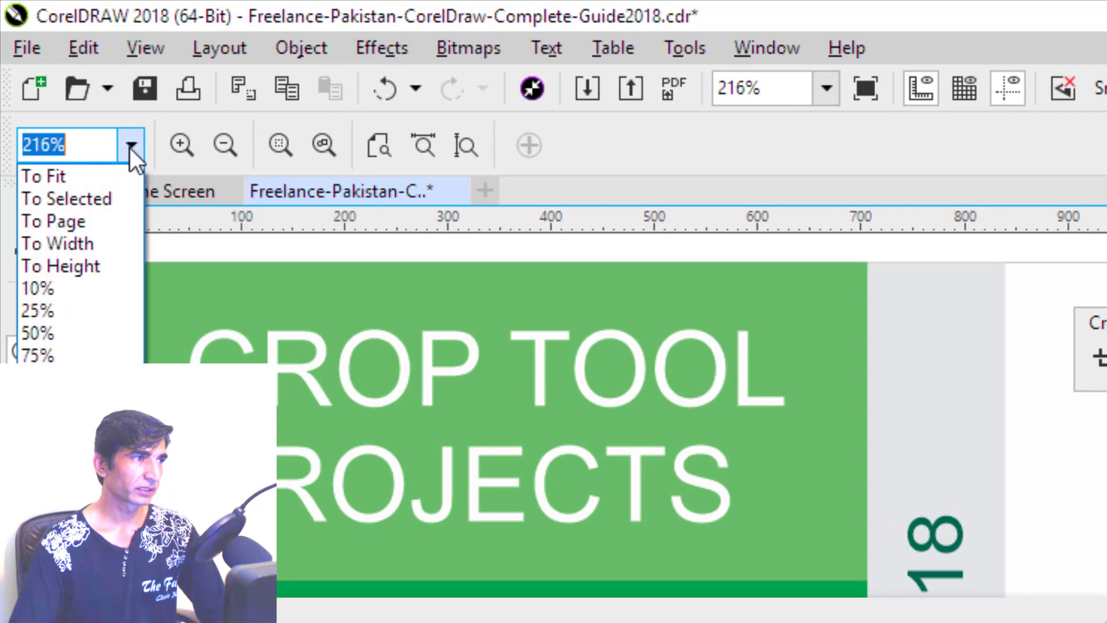
{"action": "left_click", "coordinate": [704, 296]}
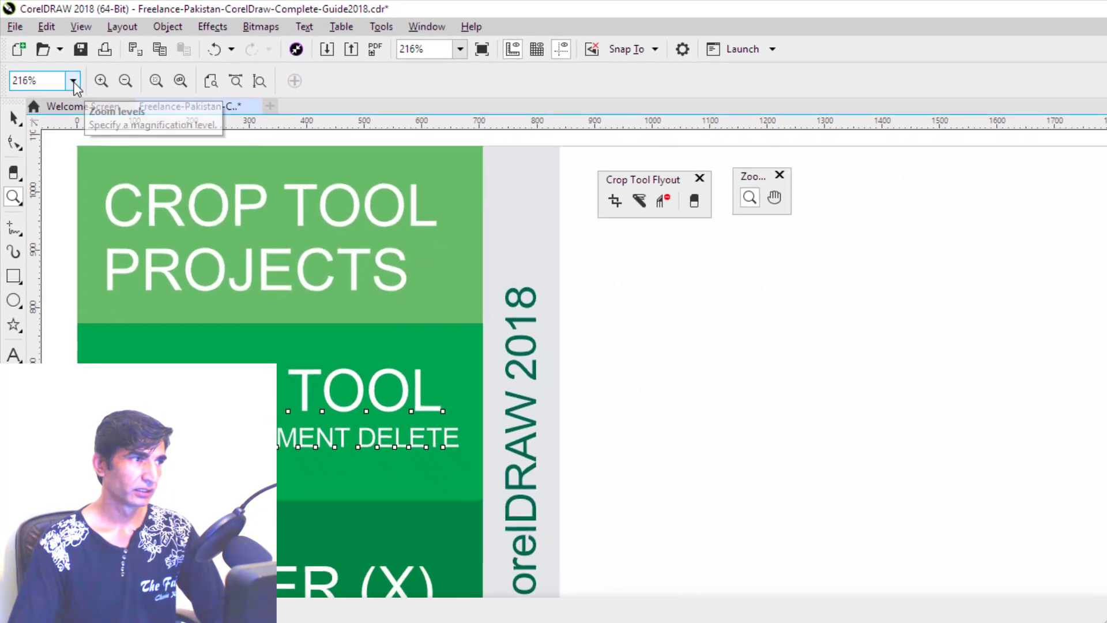
{"action": "left_click", "coordinate": [112, 123]}
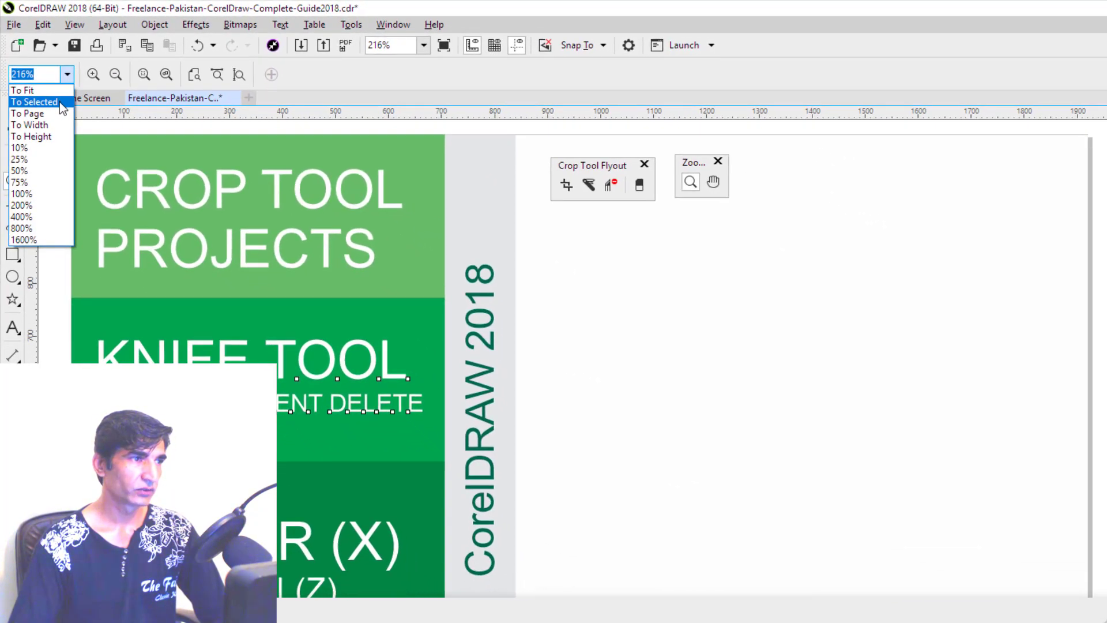
{"action": "left_click", "coordinate": [60, 103]}
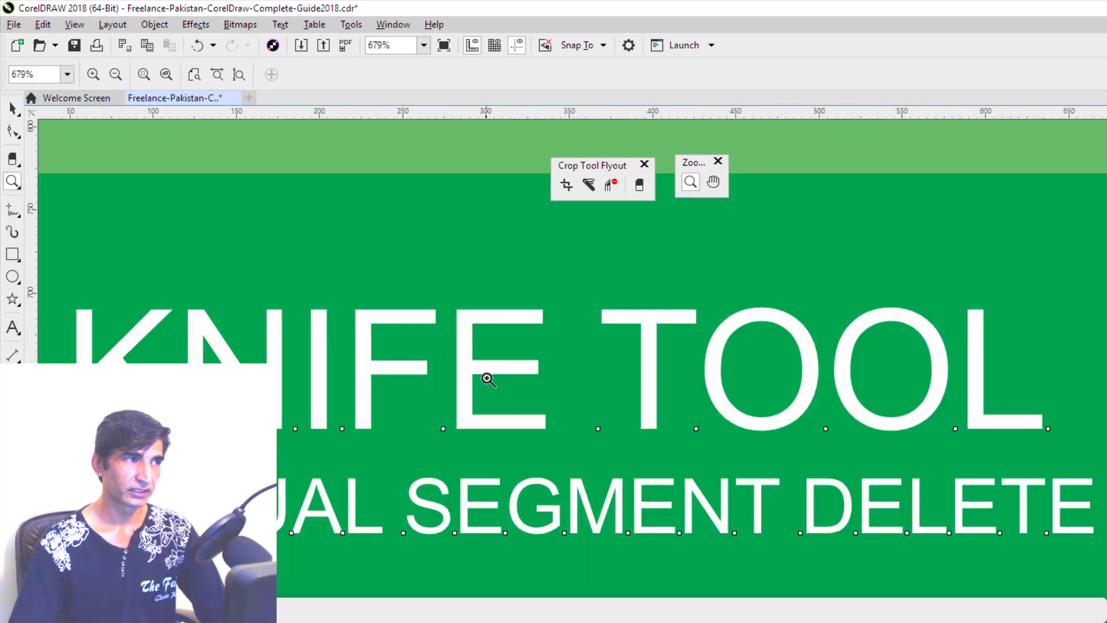
Switch the view through the To Page, To Width and To Height zoom levels.
{"action": "left_click", "coordinate": [67, 74]}
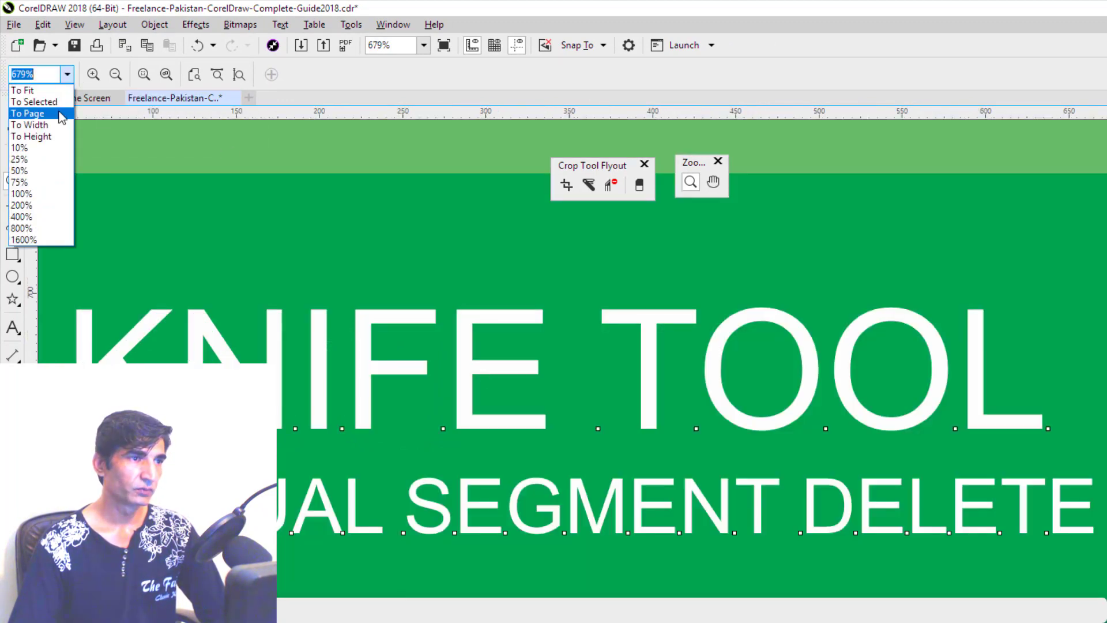
{"action": "left_click", "coordinate": [61, 114]}
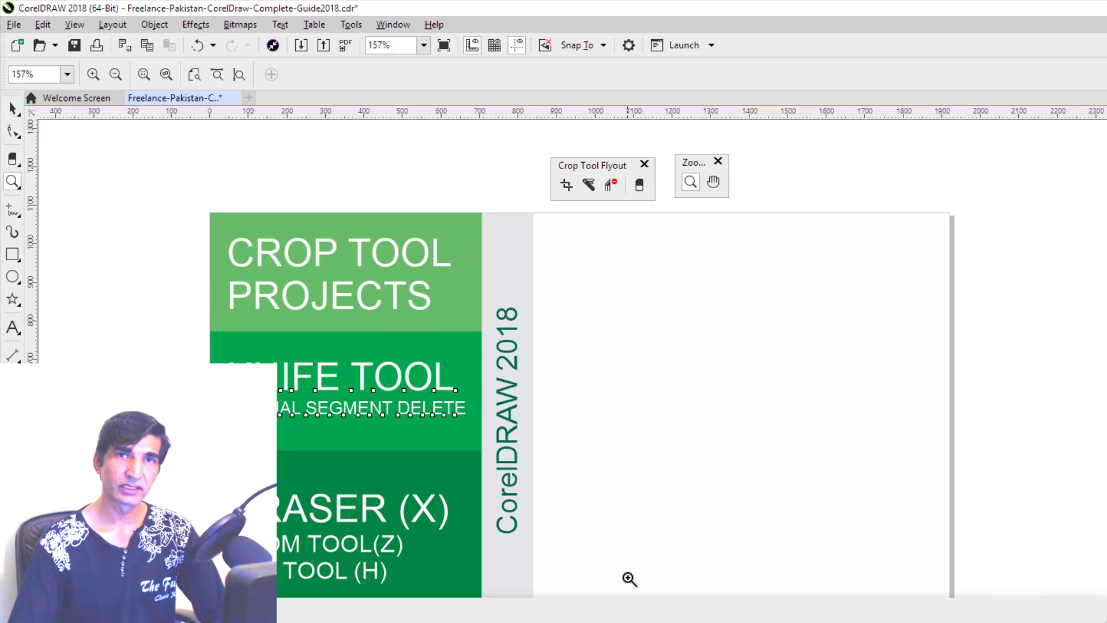
{"action": "left_click", "coordinate": [66, 74]}
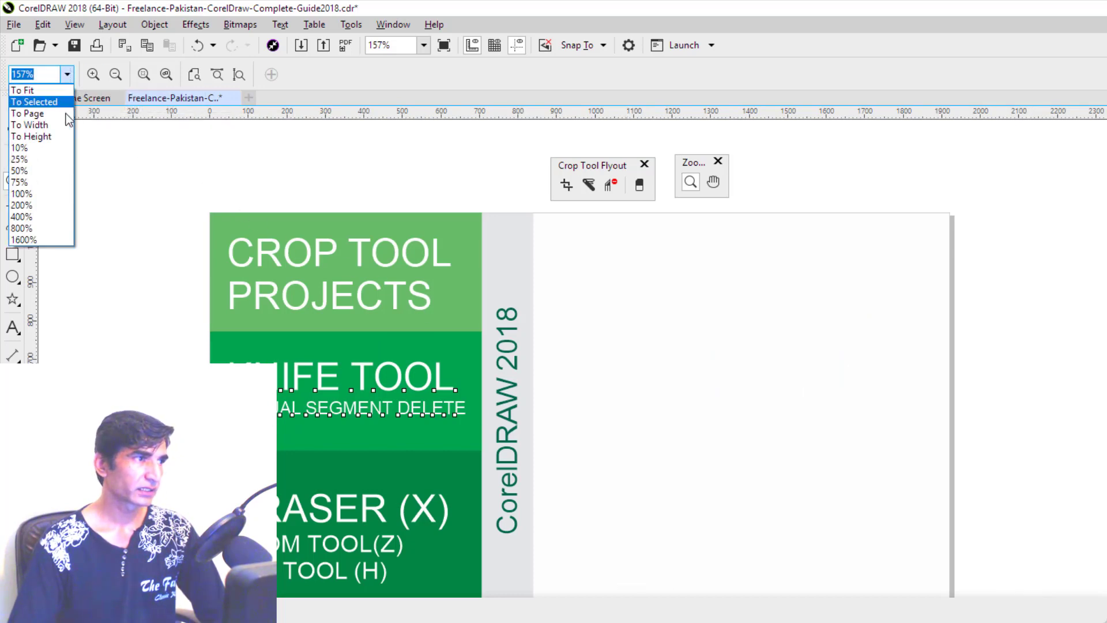
{"action": "left_click", "coordinate": [67, 124]}
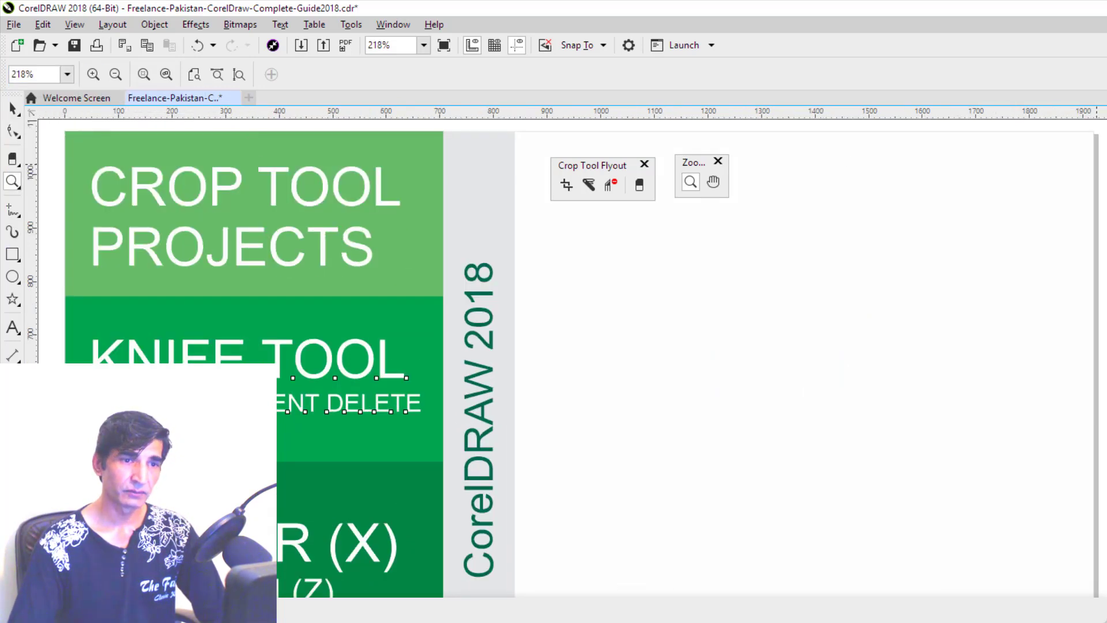
{"action": "left_click", "coordinate": [68, 75]}
{"action": "left_click", "coordinate": [54, 138]}
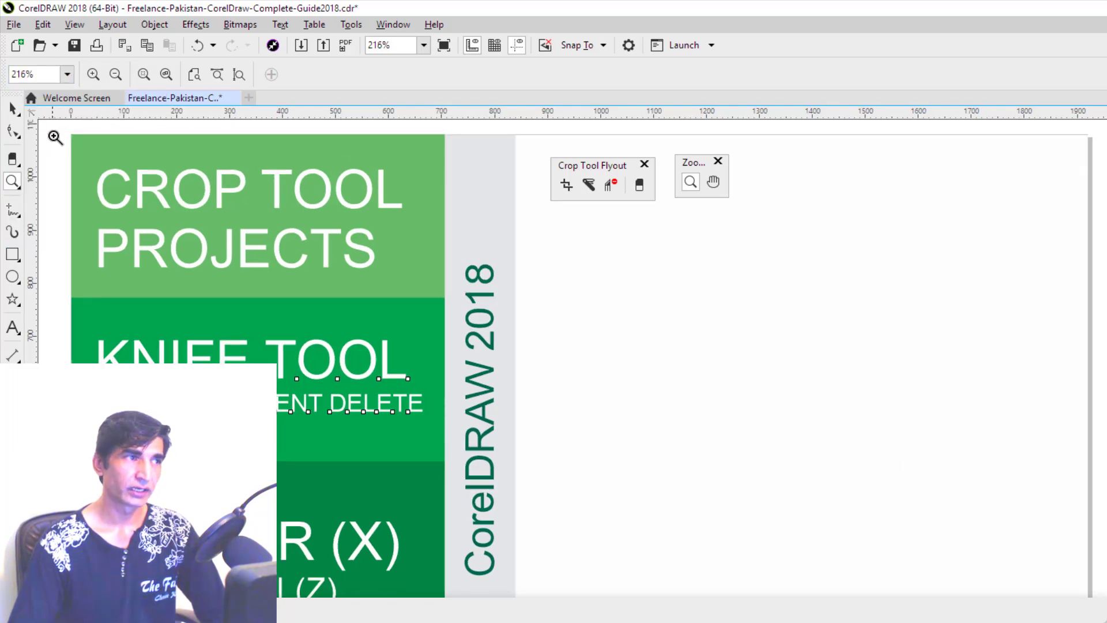
Set the zoom level to 10%, and zoom in on the word DELETE to 2400% and back out to 150%.
{"action": "left_click", "coordinate": [70, 78]}
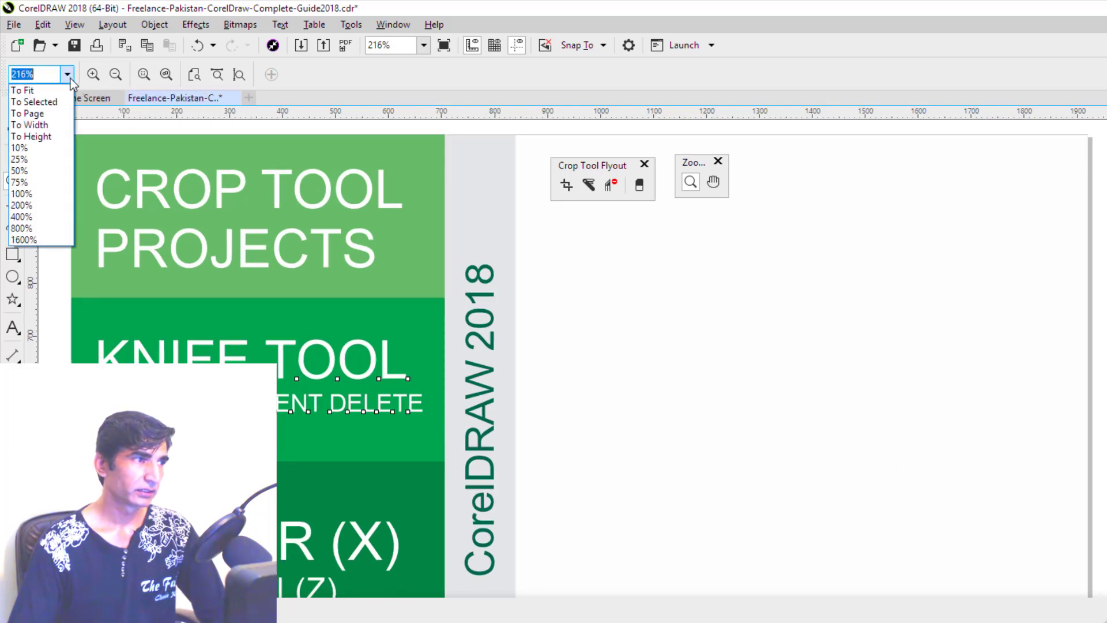
{"action": "left_click", "coordinate": [46, 149]}
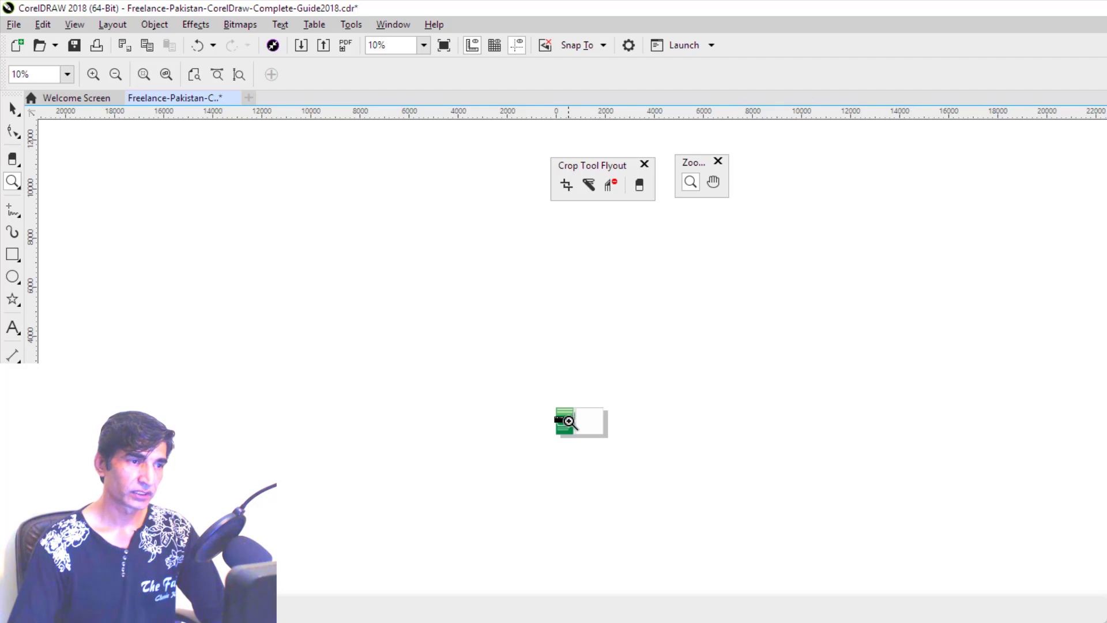
{"action": "scroll", "coordinate": [569, 416], "scroll_direction": "up", "scroll_amount": 8}
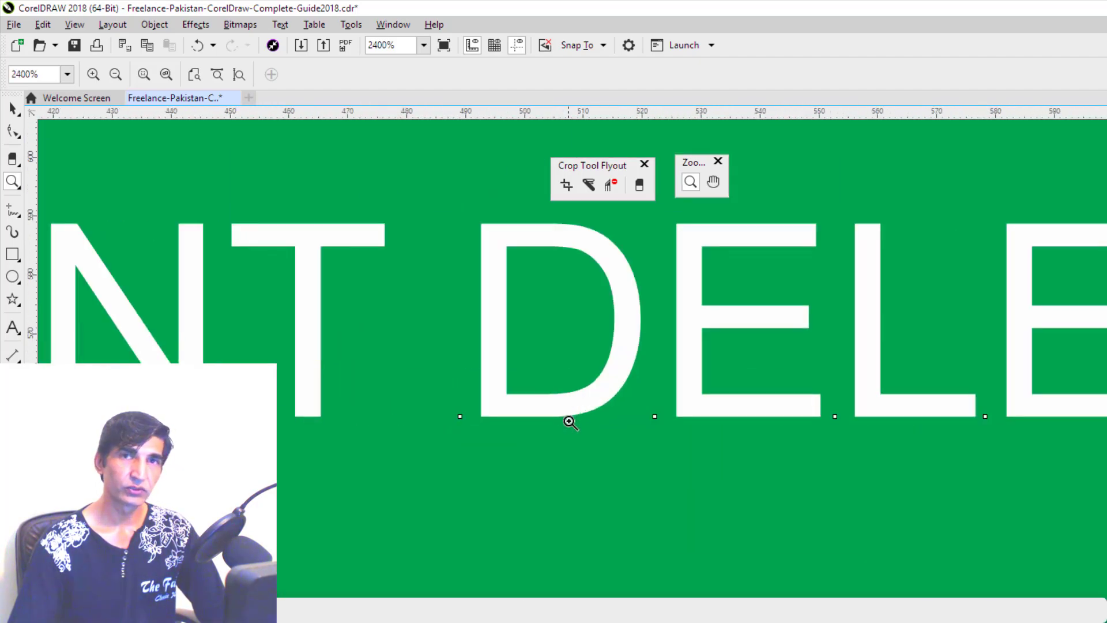
{"action": "scroll", "coordinate": [569, 416], "scroll_direction": "down", "scroll_amount": 7}
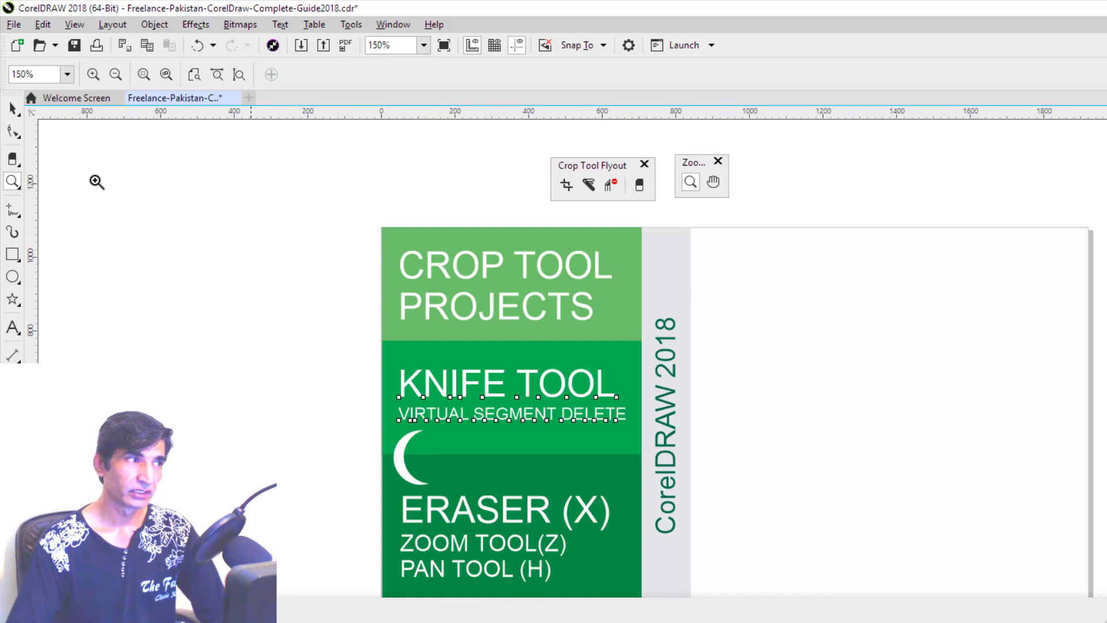
Deselect the text block with the Pick tool, and zoom in on the white crescent to 2400% and back to 600%.
{"action": "left_click", "coordinate": [12, 109]}
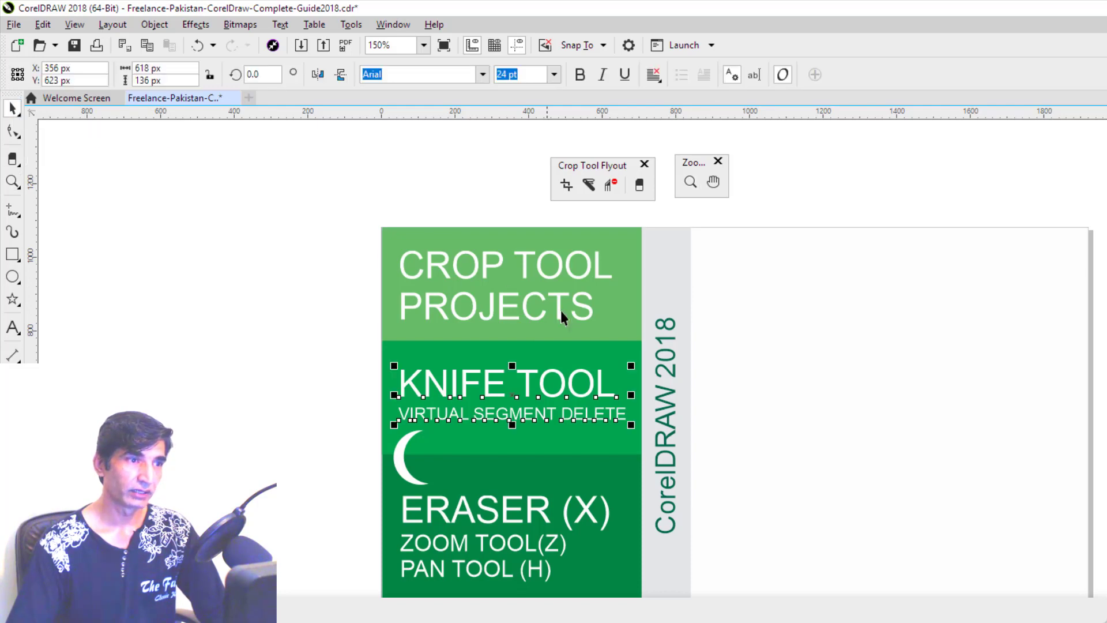
{"action": "left_click", "coordinate": [838, 326]}
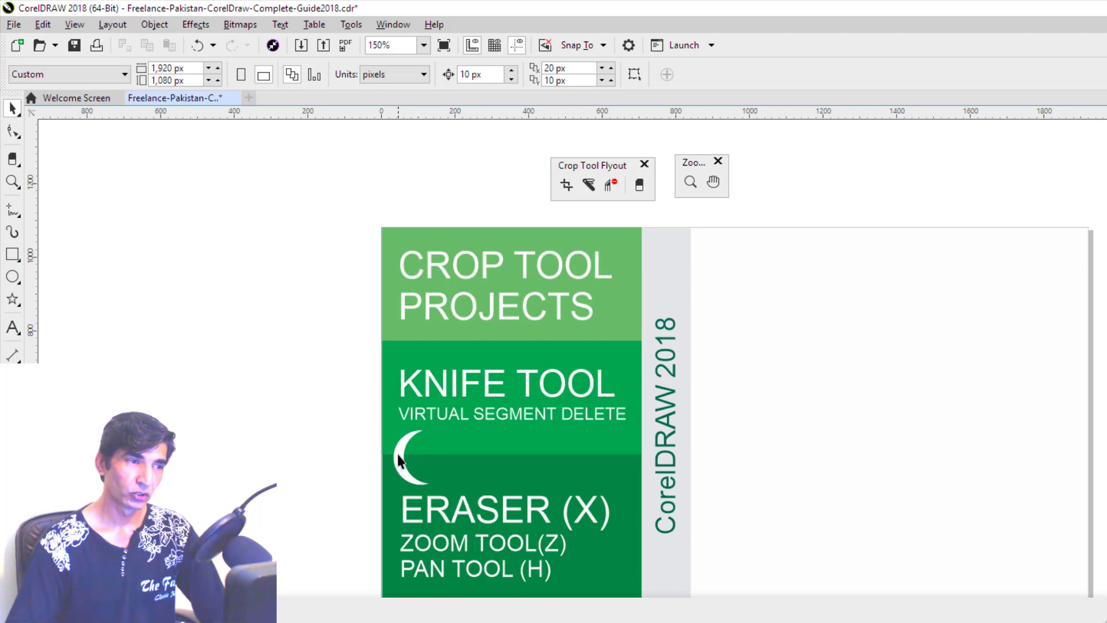
{"action": "scroll", "coordinate": [399, 458], "scroll_direction": "up", "scroll_amount": 2}
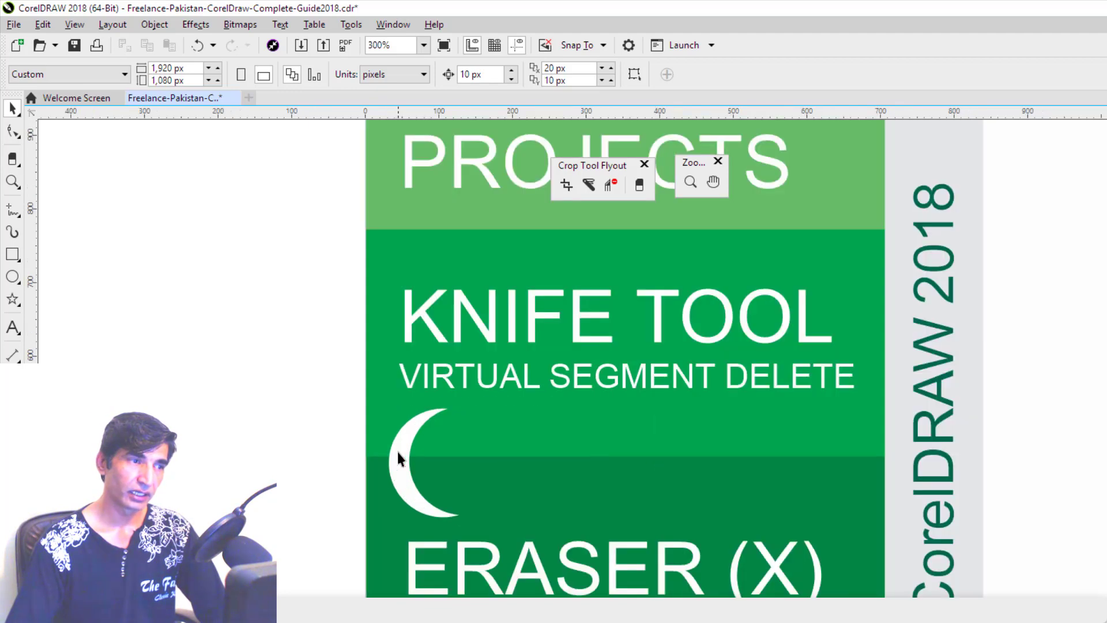
{"action": "scroll", "coordinate": [399, 459], "scroll_direction": "up", "scroll_amount": 5}
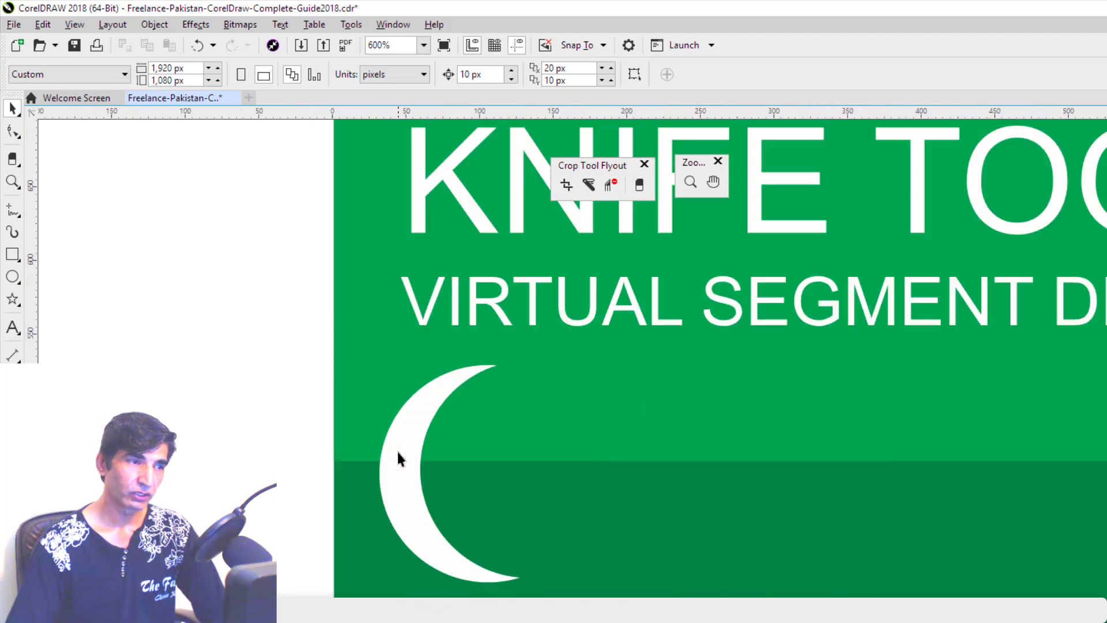
{"action": "scroll", "coordinate": [399, 458], "scroll_direction": "up", "scroll_amount": 5}
{"action": "scroll", "coordinate": [399, 457], "scroll_direction": "down", "scroll_amount": 12}
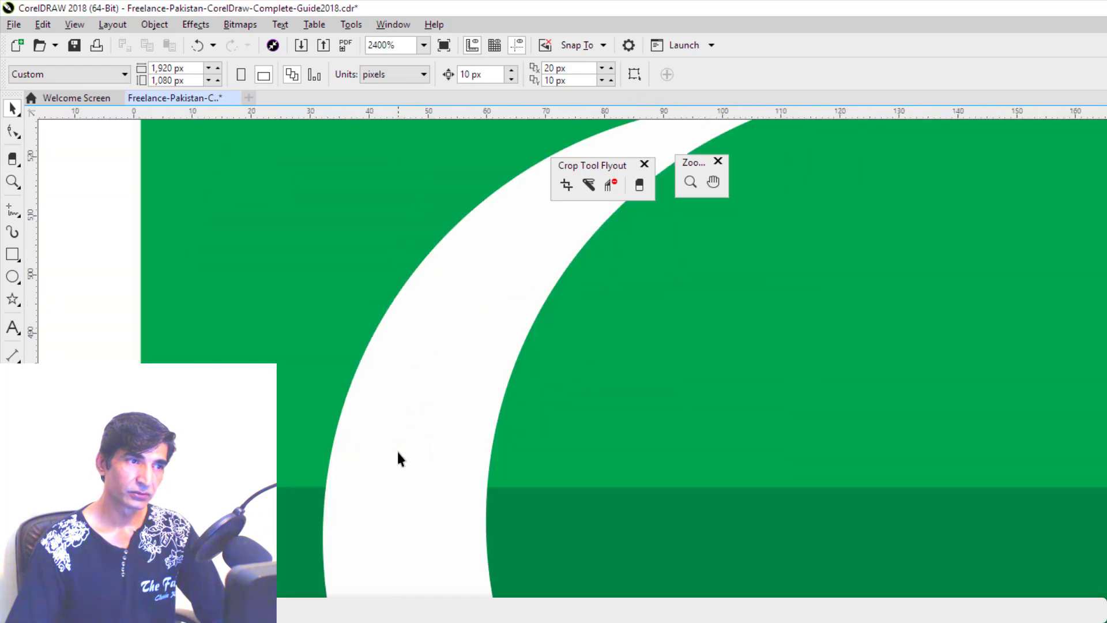
{"action": "scroll", "coordinate": [398, 457], "scroll_direction": "up", "scroll_amount": 20}
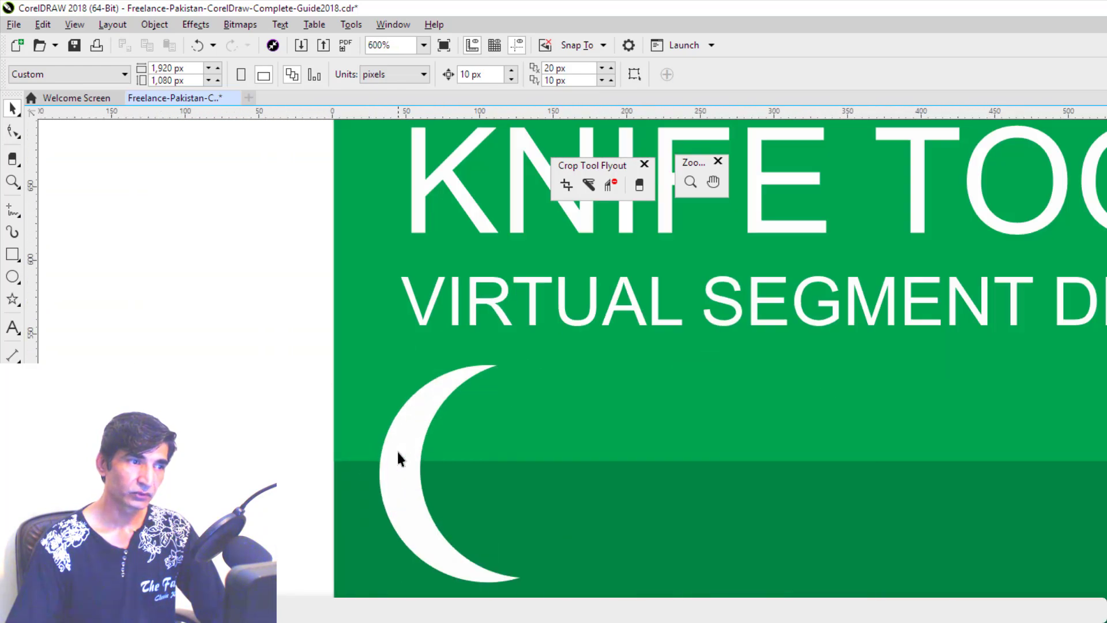
Zoom around the crescent between 2% and 15999%, and fit all objects in the view.
{"action": "scroll", "coordinate": [398, 458], "scroll_direction": "down", "scroll_amount": 15}
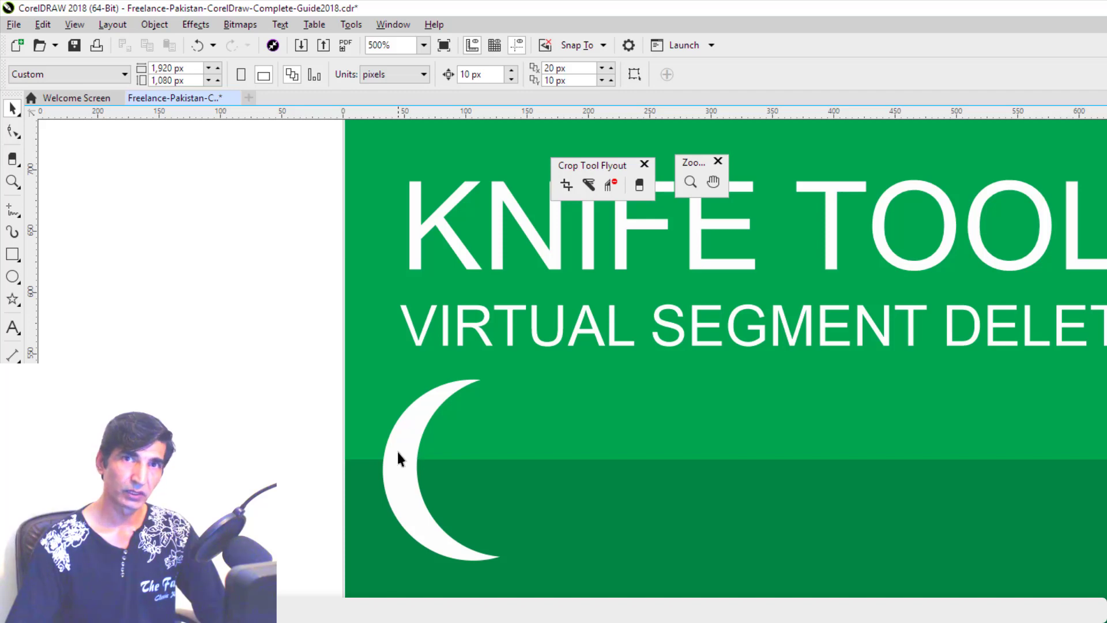
{"action": "scroll", "coordinate": [399, 456], "scroll_direction": "down", "scroll_amount": 5}
{"action": "scroll", "coordinate": [399, 456], "scroll_direction": "up", "scroll_amount": 7}
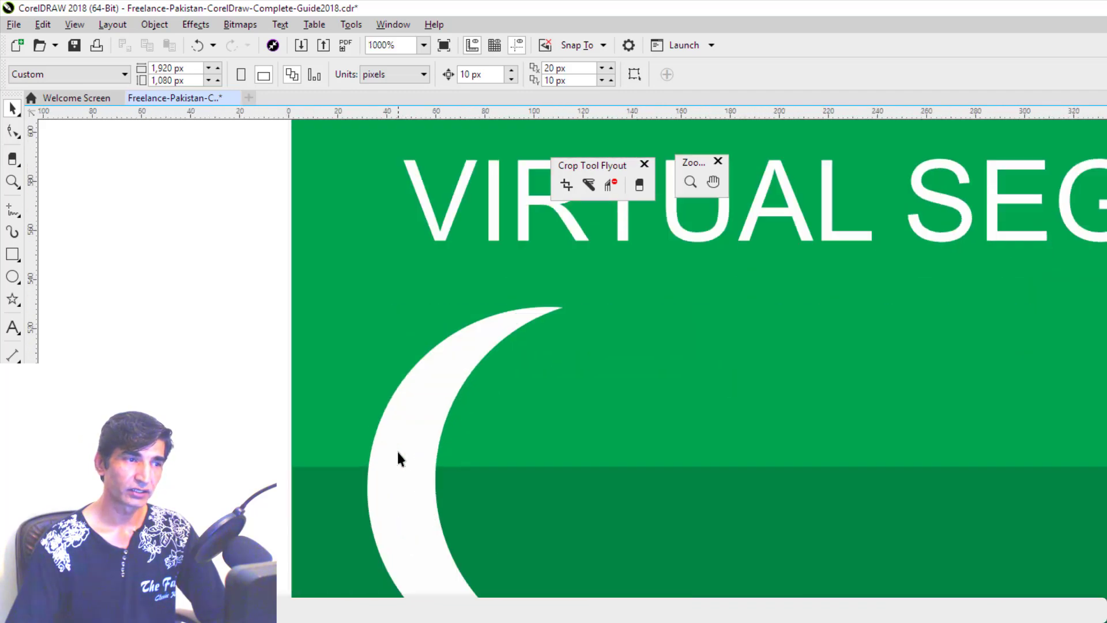
{"action": "scroll", "coordinate": [399, 459], "scroll_direction": "down", "scroll_amount": 10}
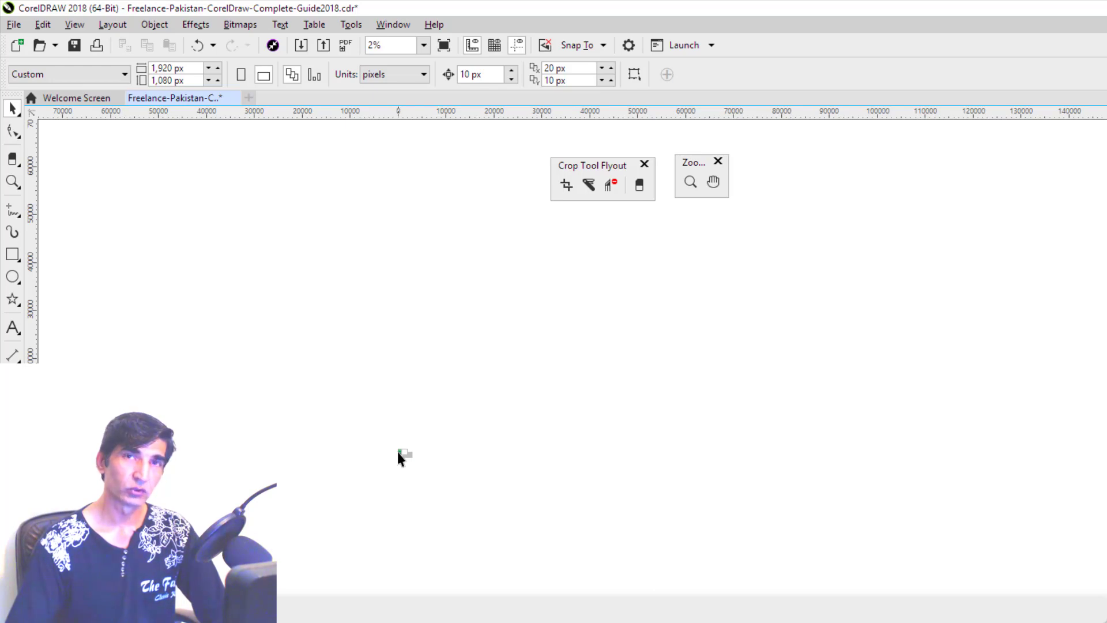
{"action": "scroll", "coordinate": [397, 457], "scroll_direction": "up", "scroll_amount": 13}
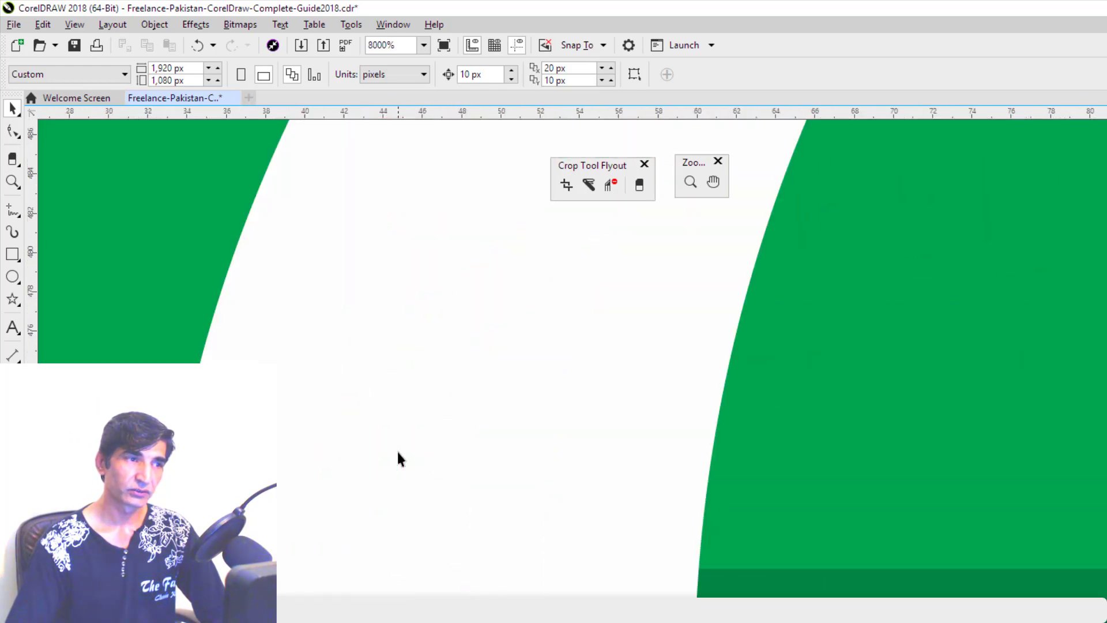
{"action": "scroll", "coordinate": [398, 458], "scroll_direction": "up", "scroll_amount": 2}
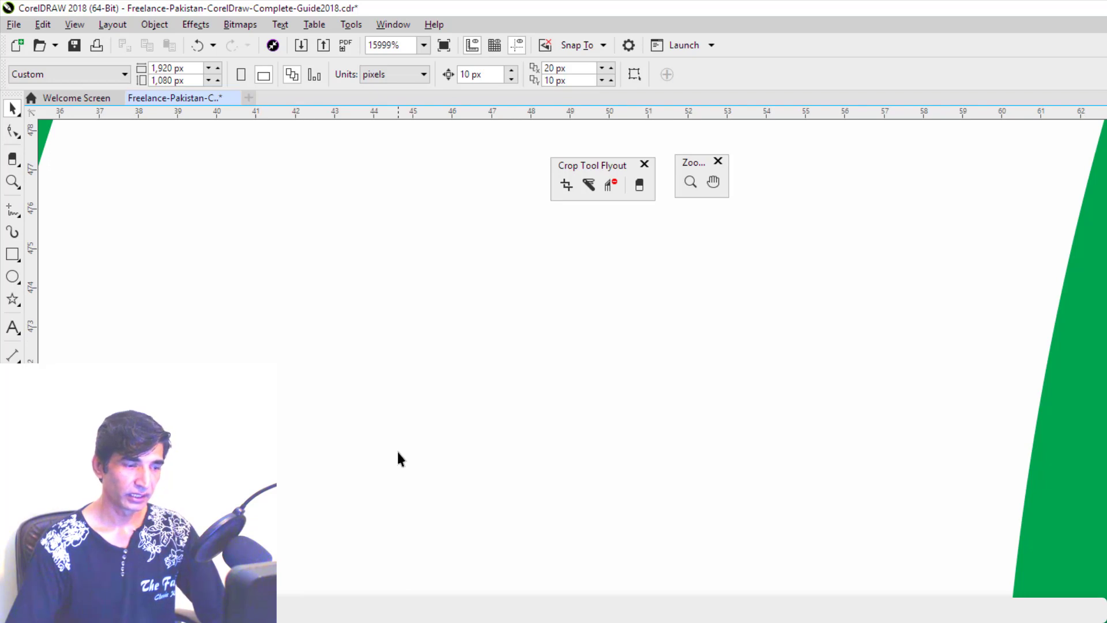
{"action": "key", "text": "F4"}
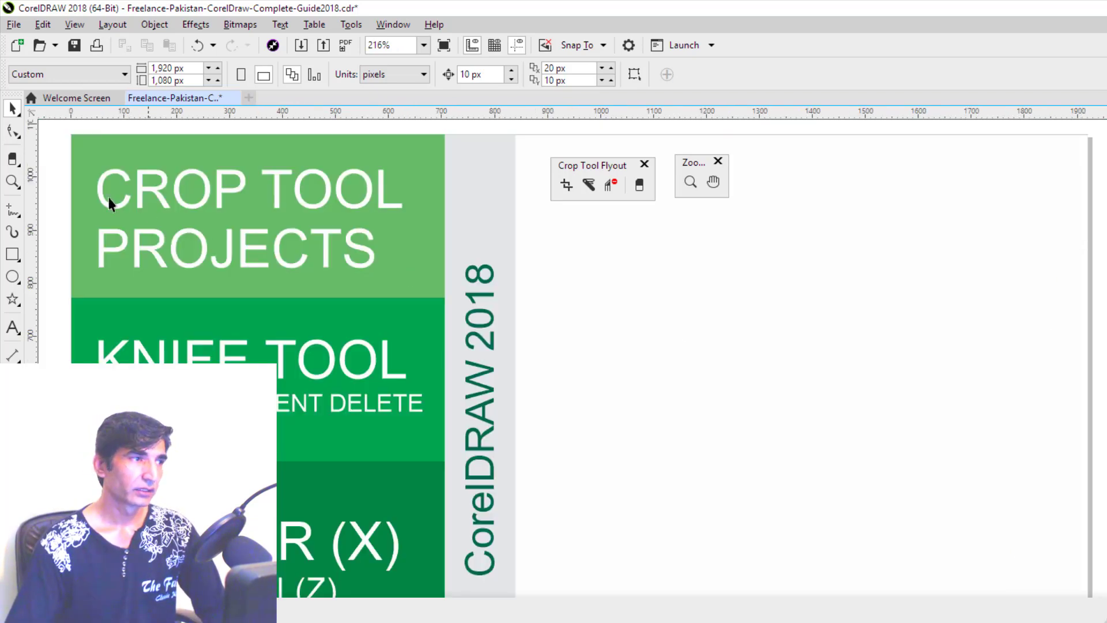
Activate the Zoom tool and set the zoom level to 800%.
{"action": "left_click", "coordinate": [19, 182]}
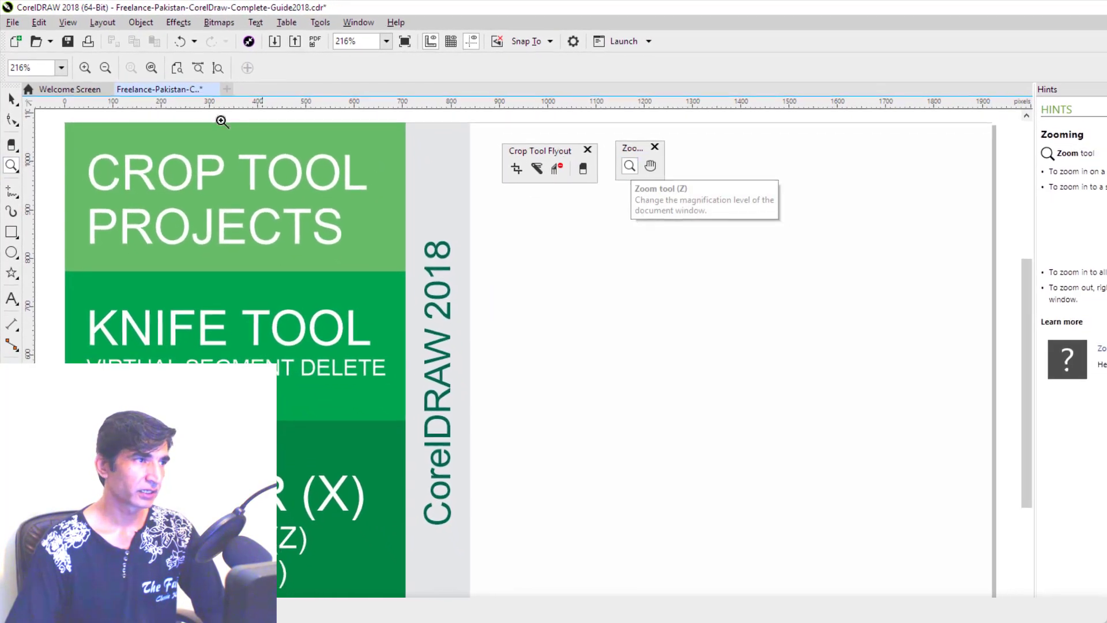
{"action": "left_click", "coordinate": [59, 65]}
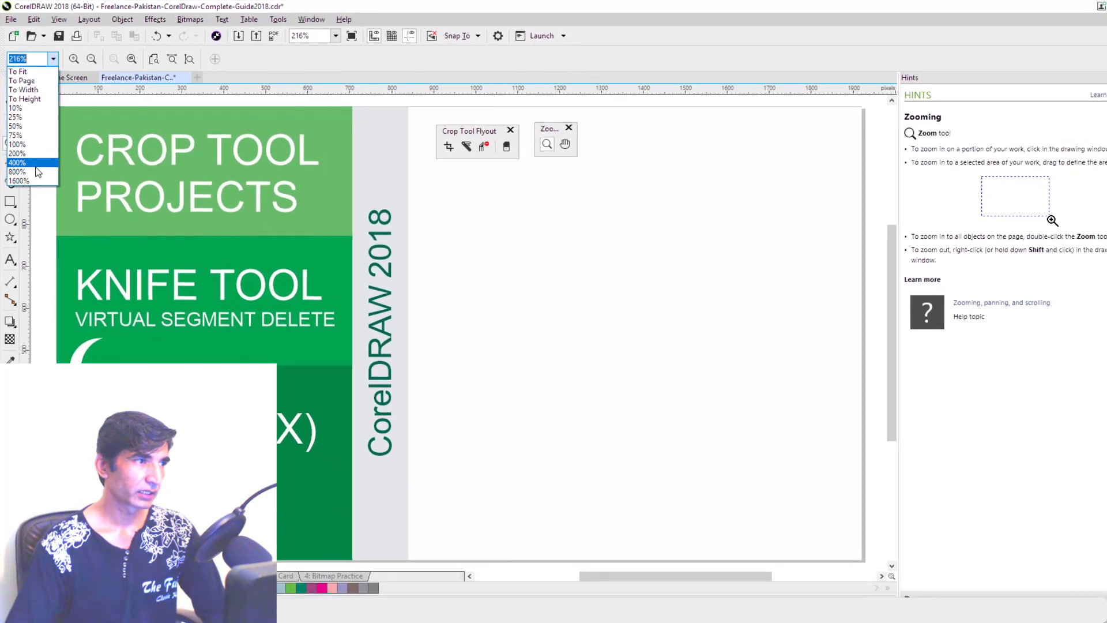
{"action": "left_click", "coordinate": [16, 167]}
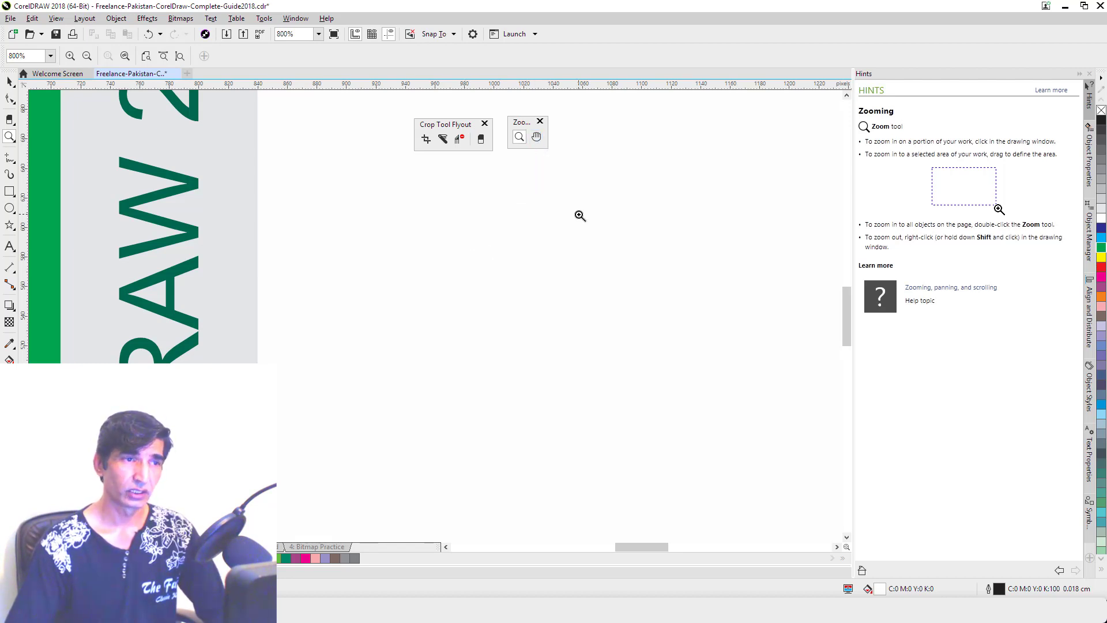
Pan the 800% view with the Pan tool from the vertical CorelDRAW 2018 text to the crescent and ERASER heading.
{"action": "left_click", "coordinate": [538, 138]}
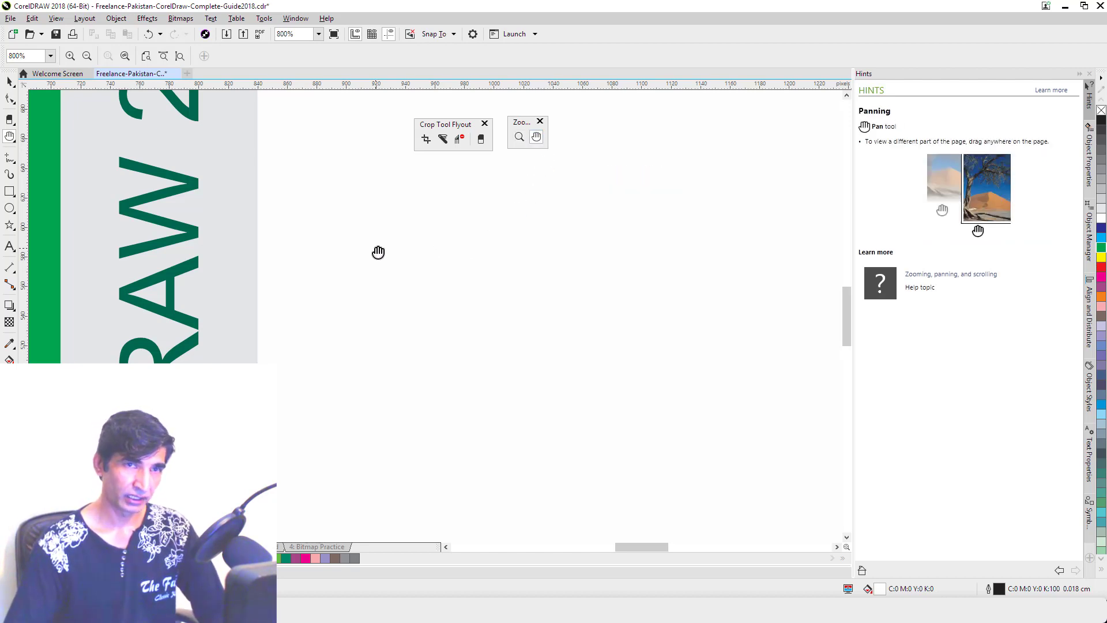
{"action": "left_click_drag", "start_coordinate": [379, 252], "coordinate": [667, 291]}
{"action": "mouse_move", "coordinate": [420, 365]}
{"action": "left_mouse_down"}
{"action": "mouse_move", "coordinate": [629, 329]}
{"action": "mouse_move", "coordinate": [640, 284]}
{"action": "left_mouse_up"}
{"action": "left_click_drag", "start_coordinate": [307, 366], "coordinate": [659, 287]}
{"action": "left_click_drag", "start_coordinate": [496, 425], "coordinate": [730, 191]}
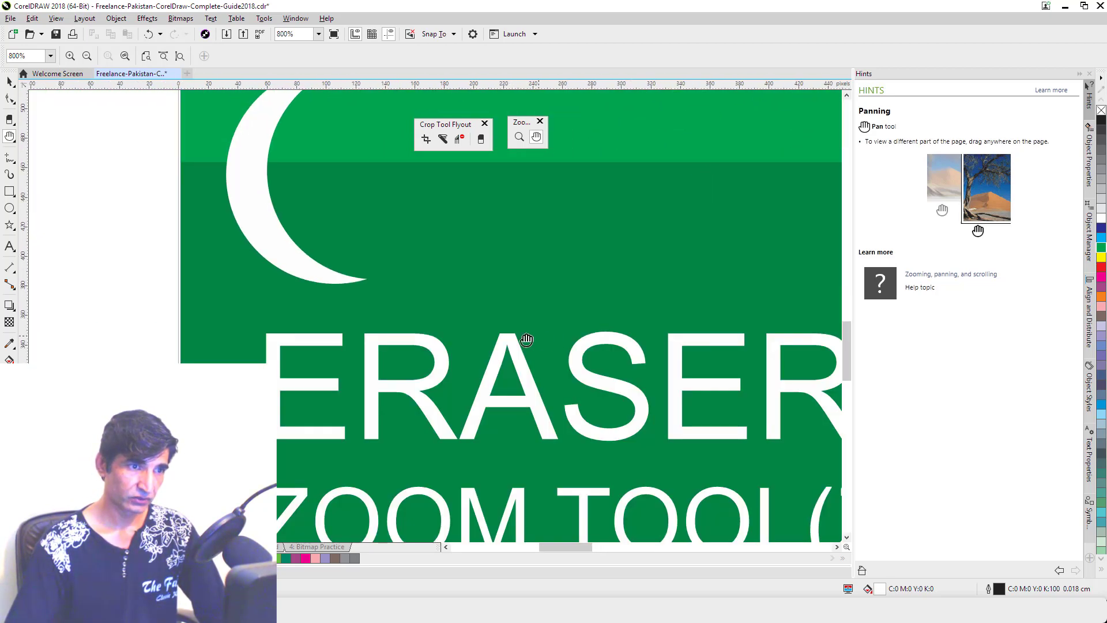
Pan down to the ends of the ZOOM TOOL(Z) and PAN TOOL (H) lines, and back up to the crescent.
{"action": "left_click_drag", "start_coordinate": [486, 317], "coordinate": [569, 136]}
{"action": "left_click_drag", "start_coordinate": [556, 341], "coordinate": [382, 217]}
{"action": "left_click_drag", "start_coordinate": [493, 309], "coordinate": [399, 242]}
{"action": "left_click_drag", "start_coordinate": [492, 346], "coordinate": [382, 345]}
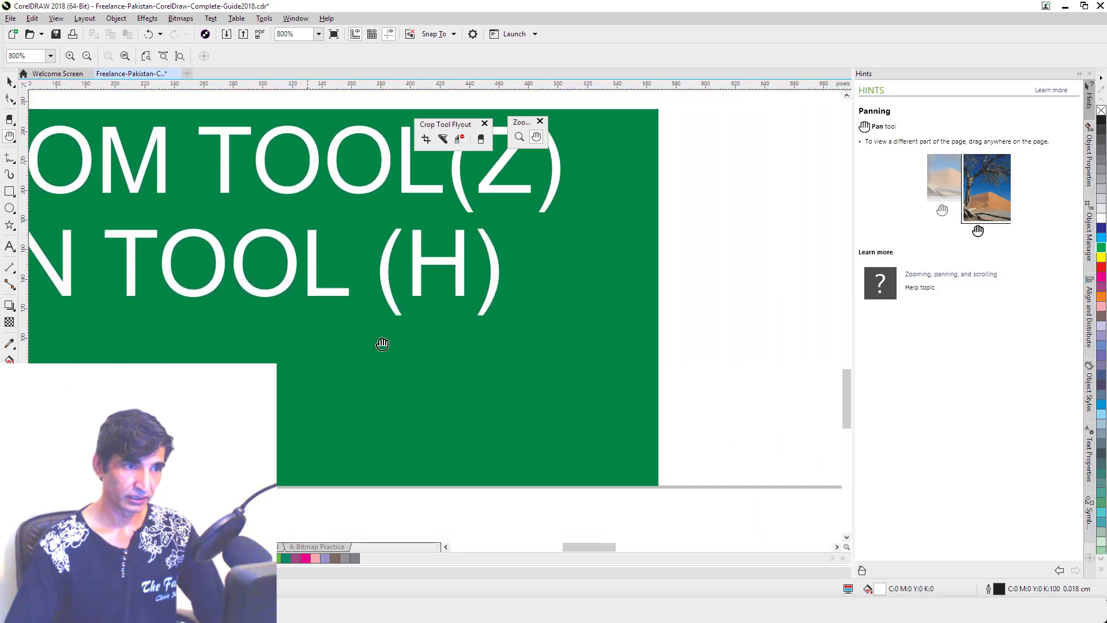
{"action": "left_click_drag", "start_coordinate": [597, 173], "coordinate": [596, 491]}
{"action": "left_click_drag", "start_coordinate": [265, 286], "coordinate": [607, 444]}
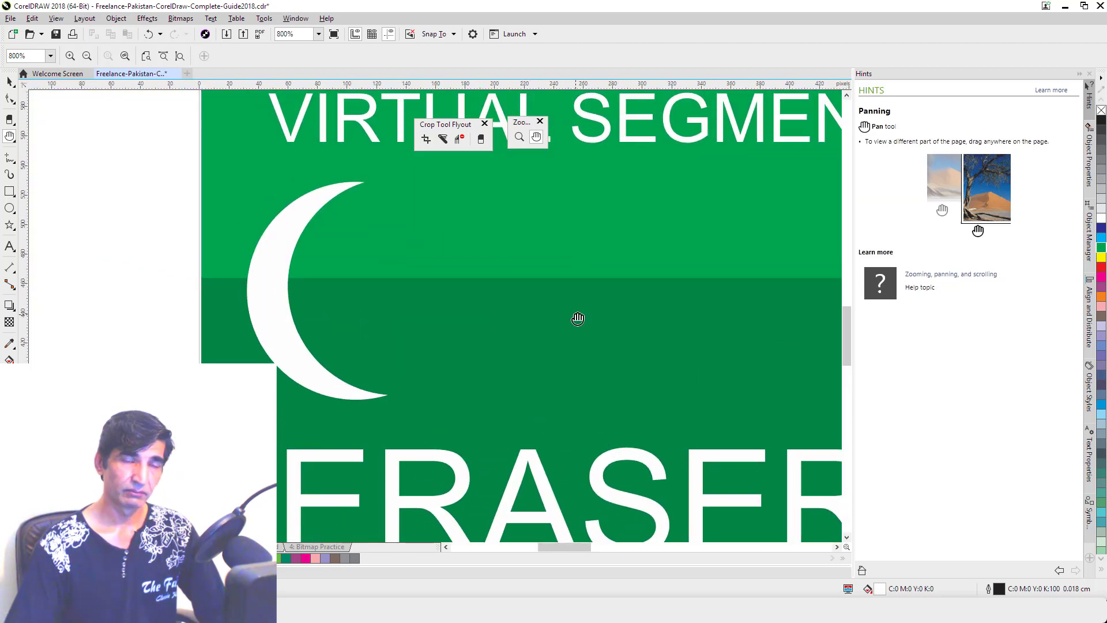
Pan the 800% view down to the beginnings of the ZOOM TOOL and PAN TOOL lines, and back up to the crescent.
{"action": "left_click_drag", "start_coordinate": [637, 278], "coordinate": [518, 350]}
{"action": "left_click_drag", "start_coordinate": [568, 521], "coordinate": [523, 121]}
{"action": "left_click_drag", "start_coordinate": [465, 410], "coordinate": [680, 291]}
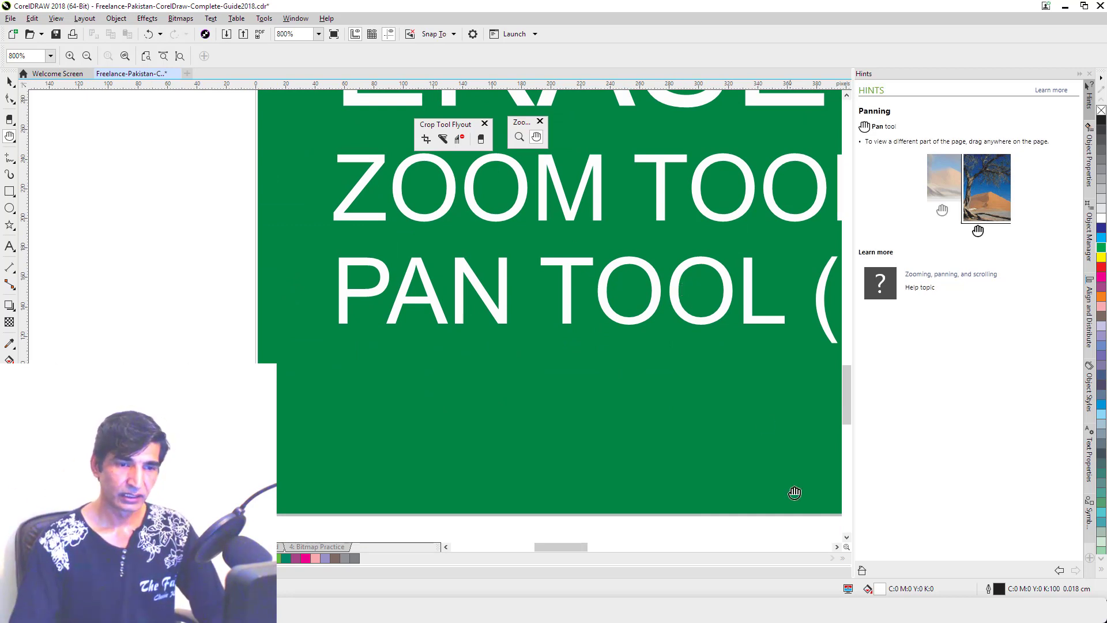
{"action": "left_click_drag", "start_coordinate": [847, 546], "coordinate": [846, 525]}
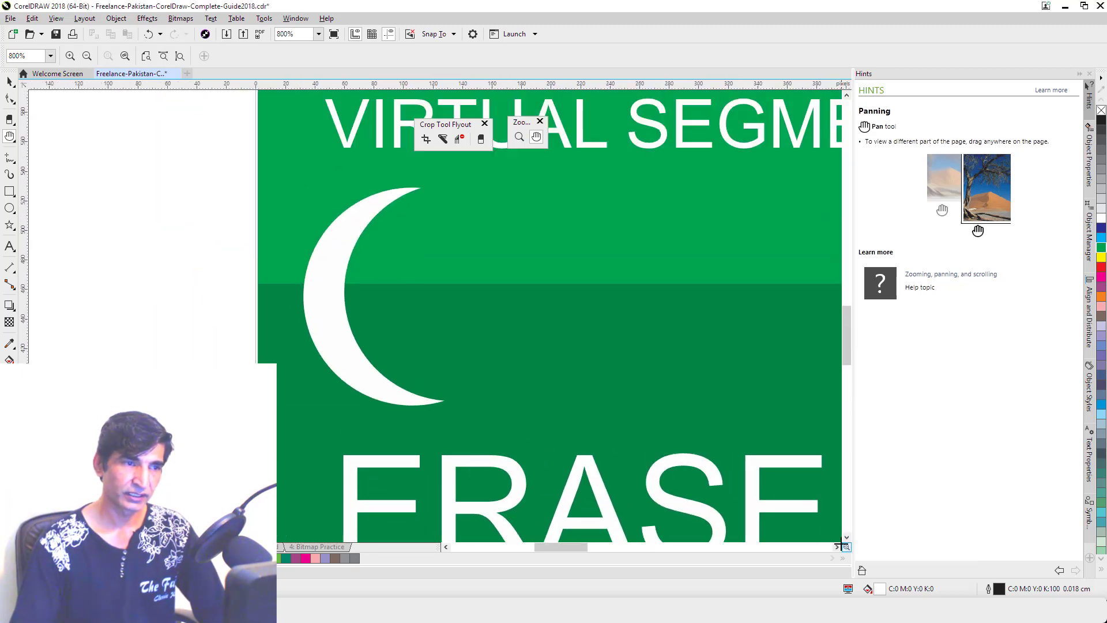
Pan from the crescent across ERASER (X) and up to the vertical CorelDRAW 2018 text, and fit the whole page in the view.
{"action": "left_click_drag", "start_coordinate": [687, 287], "coordinate": [308, 196]}
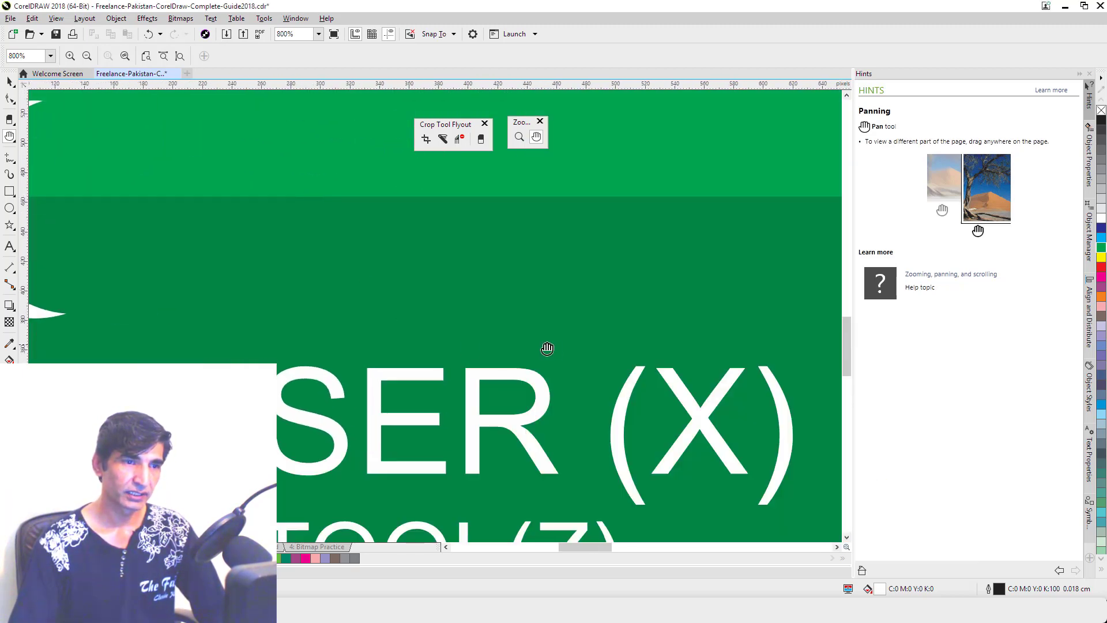
{"action": "left_click_drag", "start_coordinate": [565, 348], "coordinate": [185, 343]}
{"action": "mouse_move", "coordinate": [495, 306]}
{"action": "left_mouse_down"}
{"action": "mouse_move", "coordinate": [444, 398]}
{"action": "mouse_move", "coordinate": [369, 491]}
{"action": "left_mouse_up"}
{"action": "left_click_drag", "start_coordinate": [427, 287], "coordinate": [470, 287]}
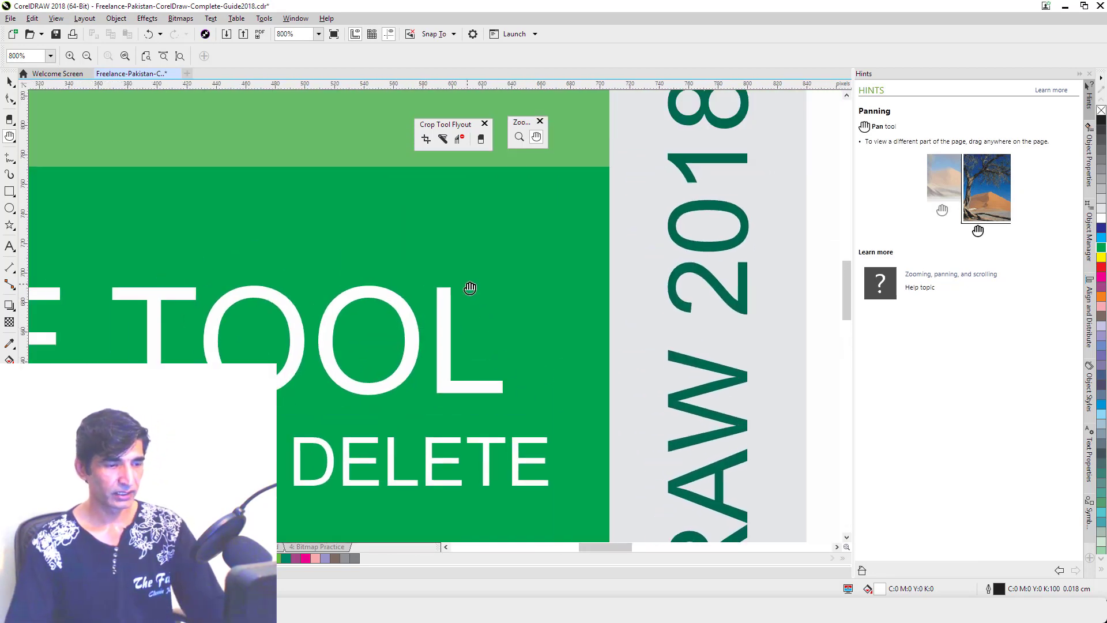
{"action": "key", "text": "shift+F4"}
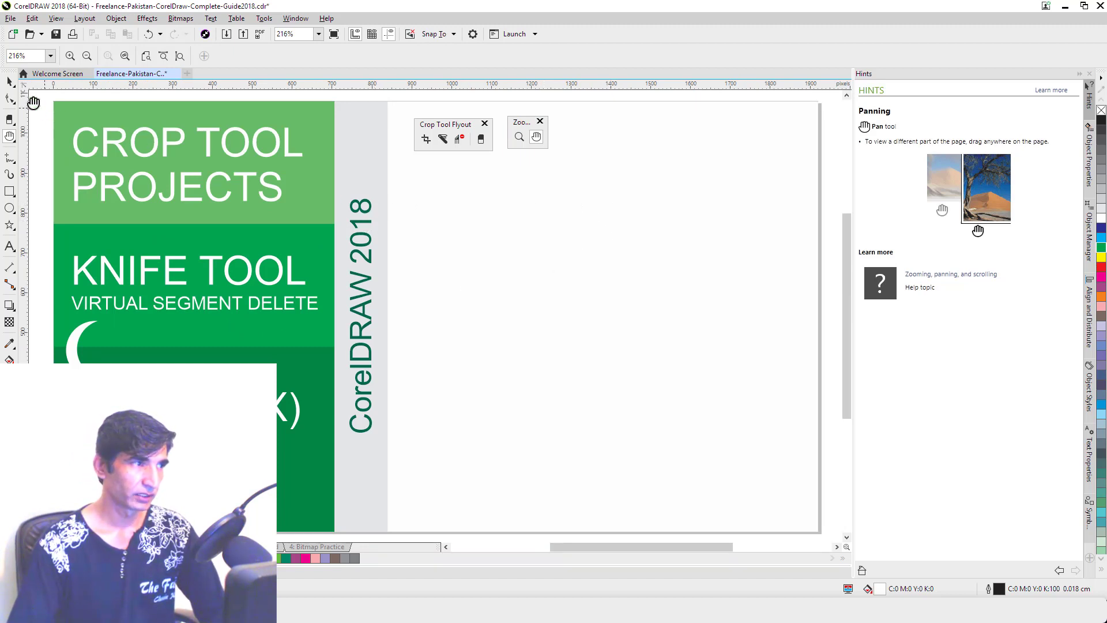
Activate the Pick tool and display the curve drawing tools grouped with the Freehand tool.
{"action": "left_click", "coordinate": [10, 83]}
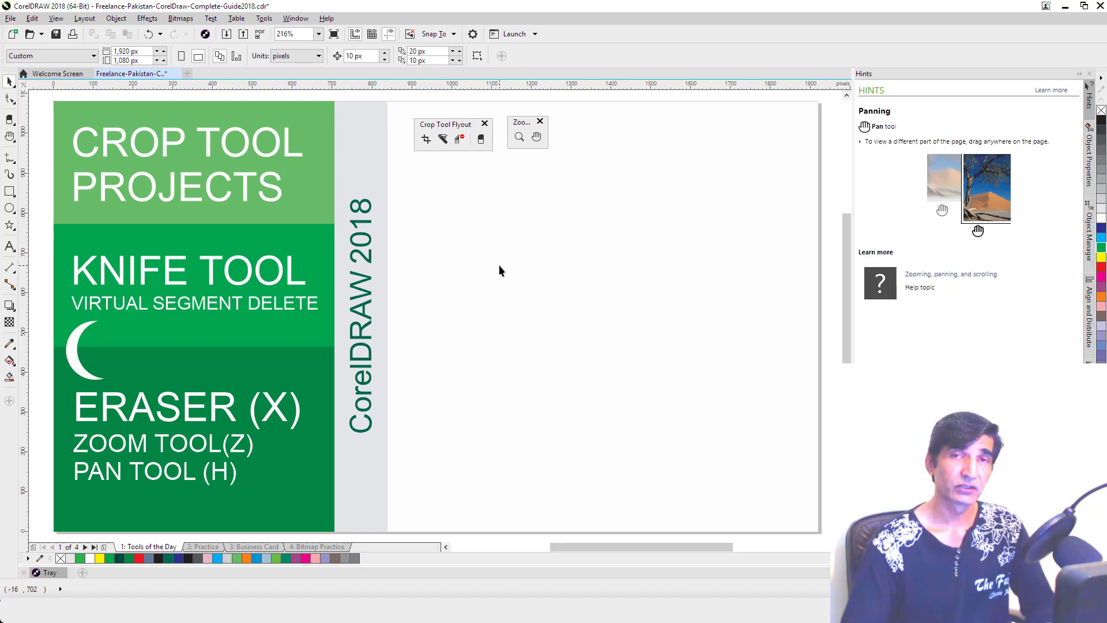
{"action": "left_click", "coordinate": [12, 163]}
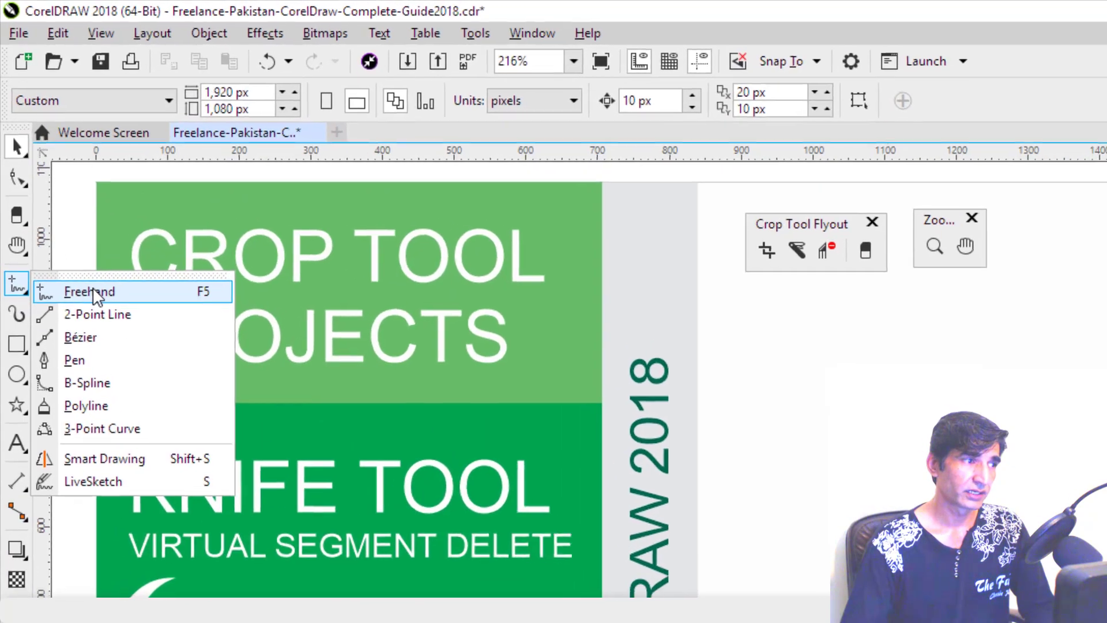